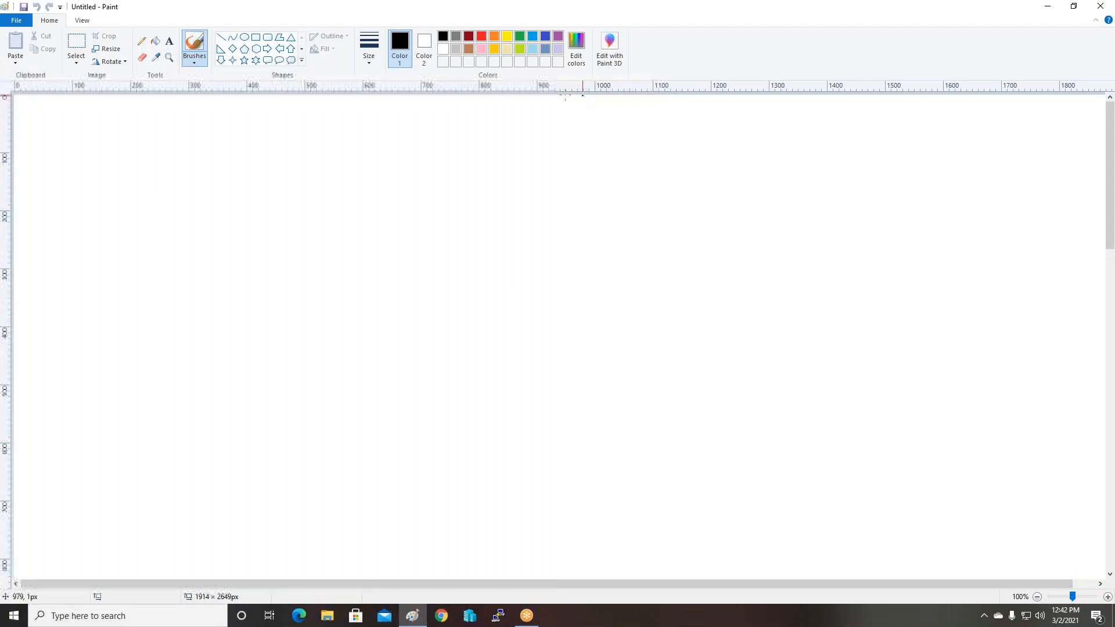
Draw four black rounded boxes in a row near the top of the canvas
left_click(168, 42)
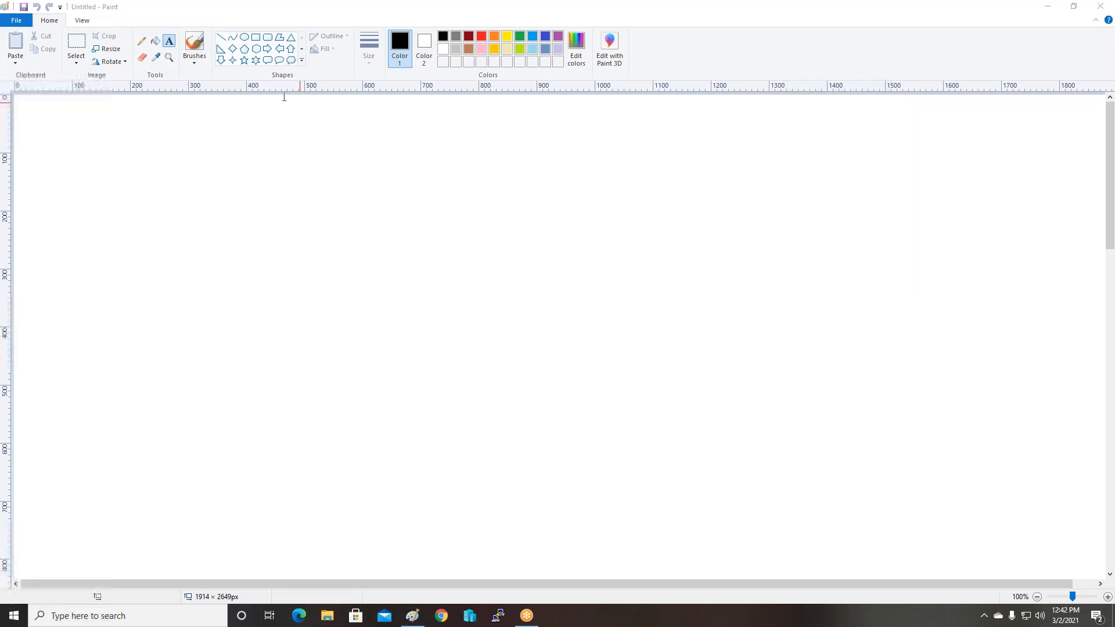
left_click(278, 68)
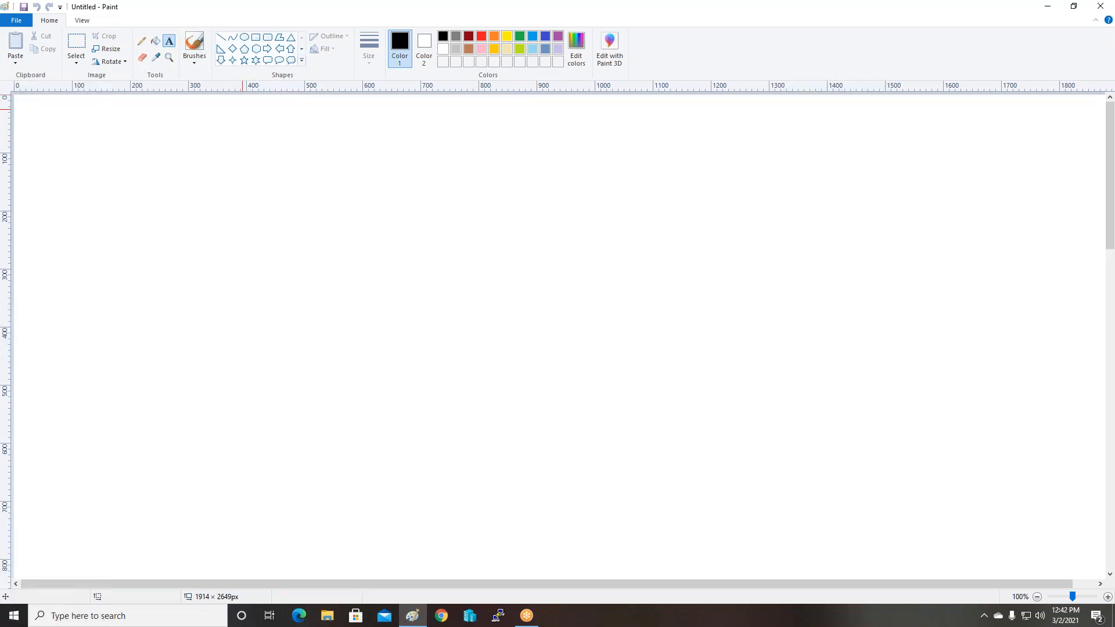
left_click(268, 38)
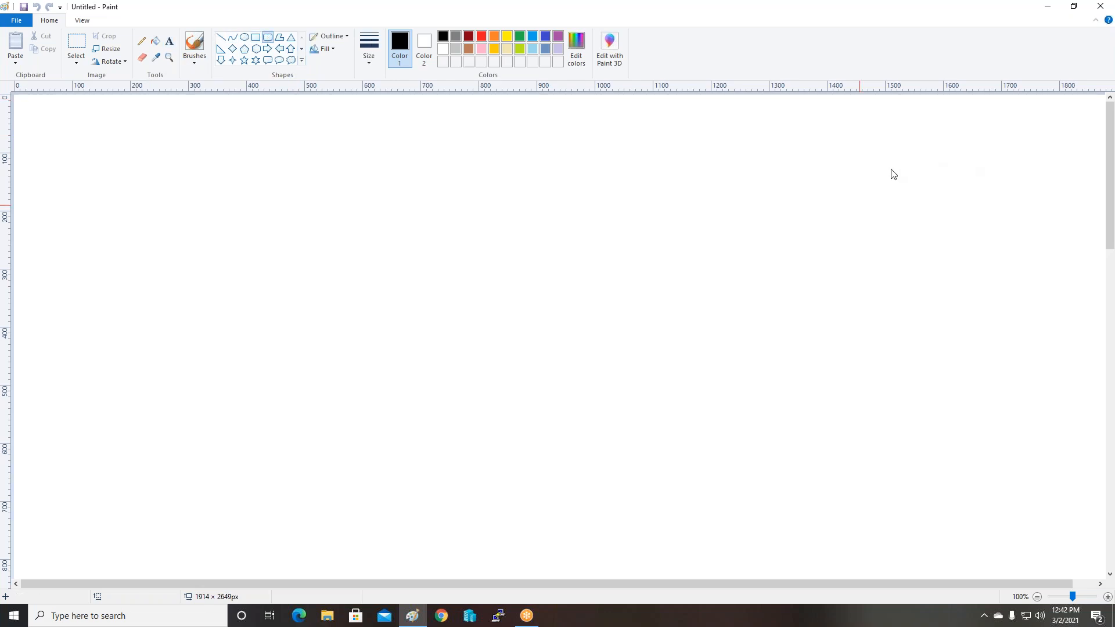
left_click(267, 46)
left_click_drag(232, 174, 327, 268)
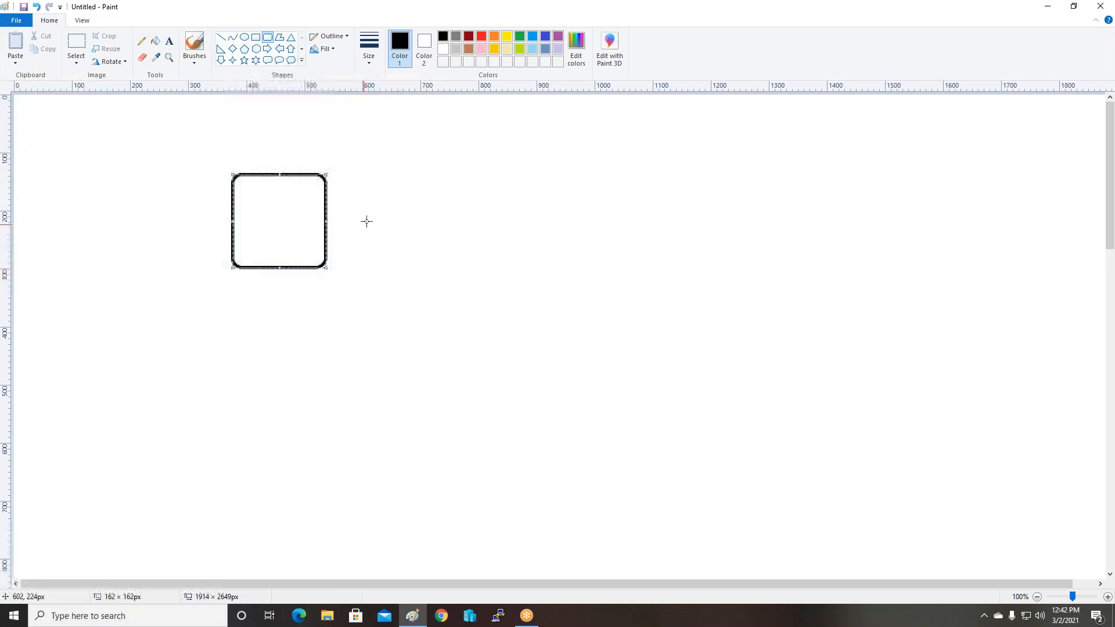
left_click(409, 169)
left_click_drag(409, 176, 491, 272)
left_click(431, 309)
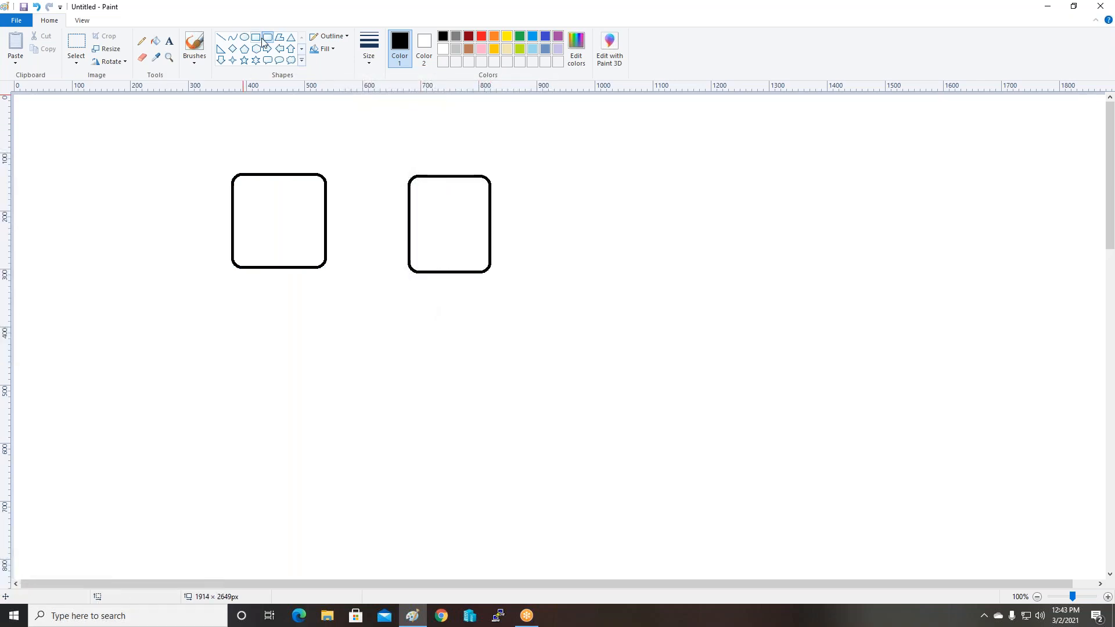
left_click_drag(111, 182, 211, 262)
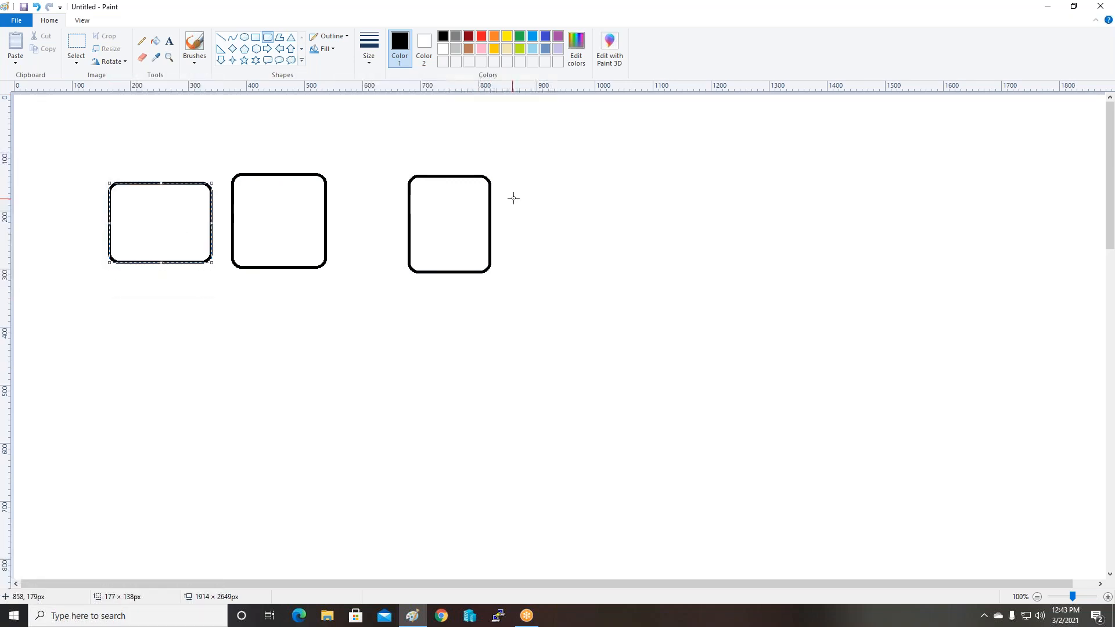
left_click_drag(511, 177, 604, 278)
left_click(506, 380)
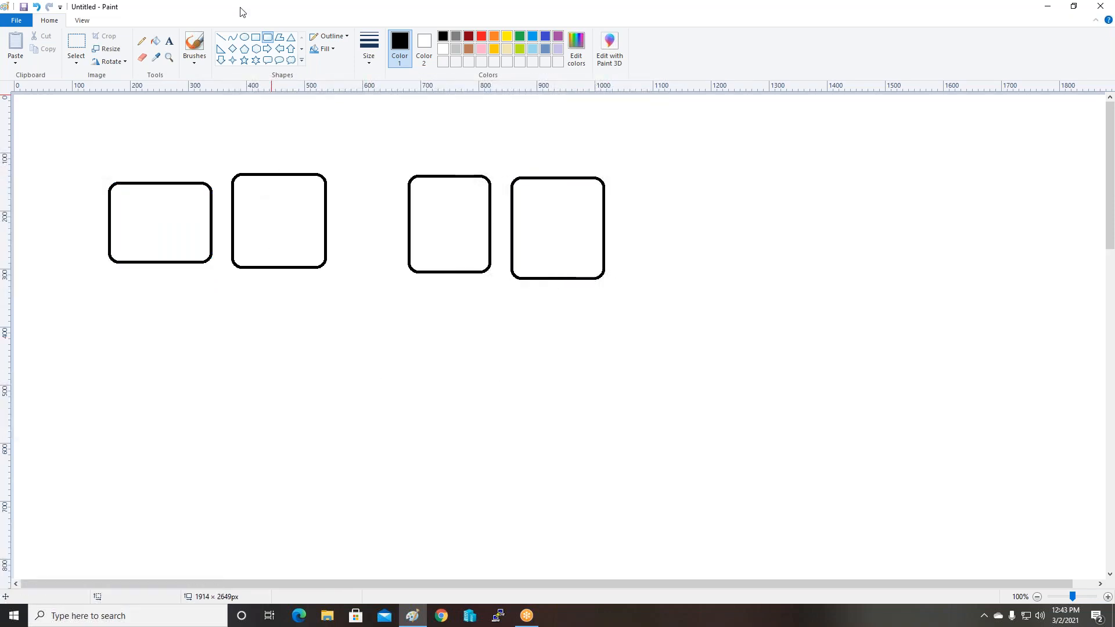
Add a wide black rounded bar beneath the four boxes
left_click(268, 38)
left_click_drag(101, 354, 565, 426)
left_click(702, 317)
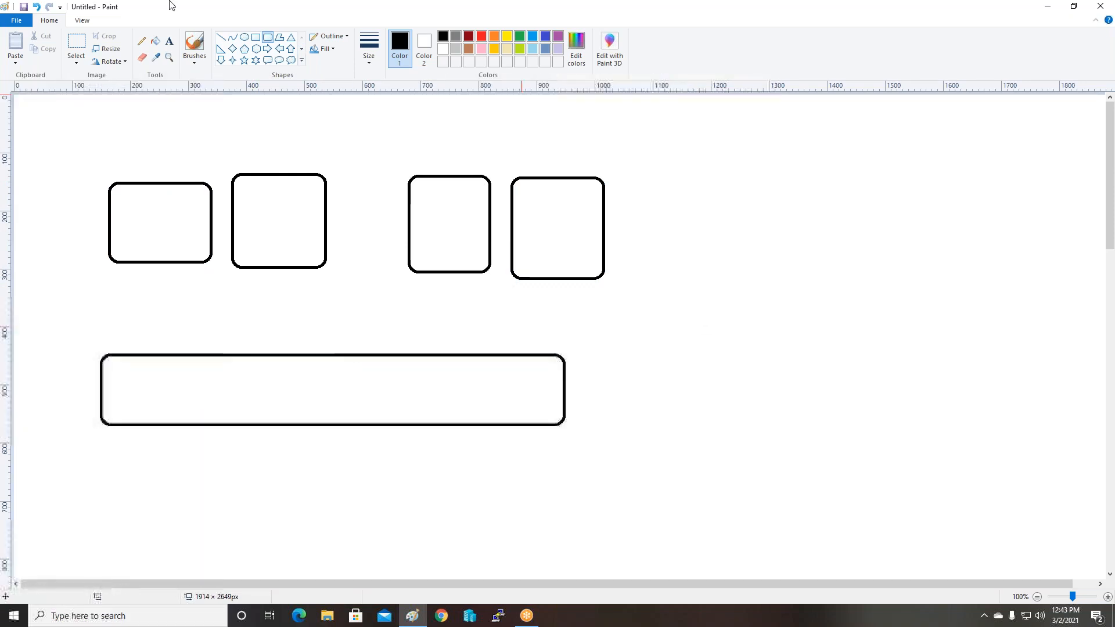
Draw four straight black lines from the bottom of each box down to the wide bar
left_click(223, 38)
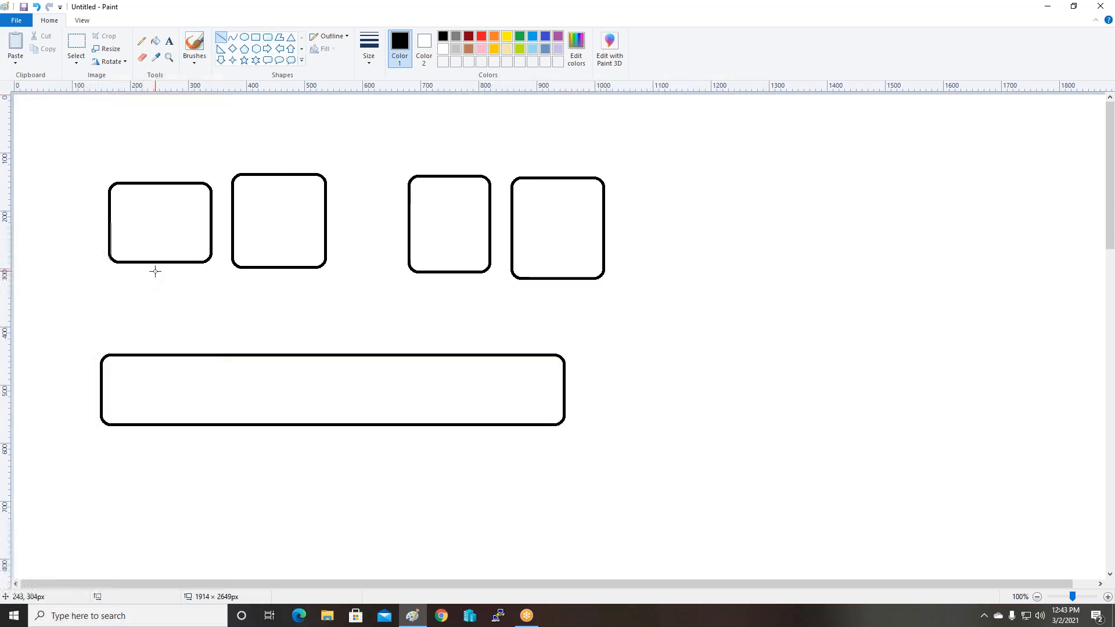
left_click_drag(153, 265, 186, 356)
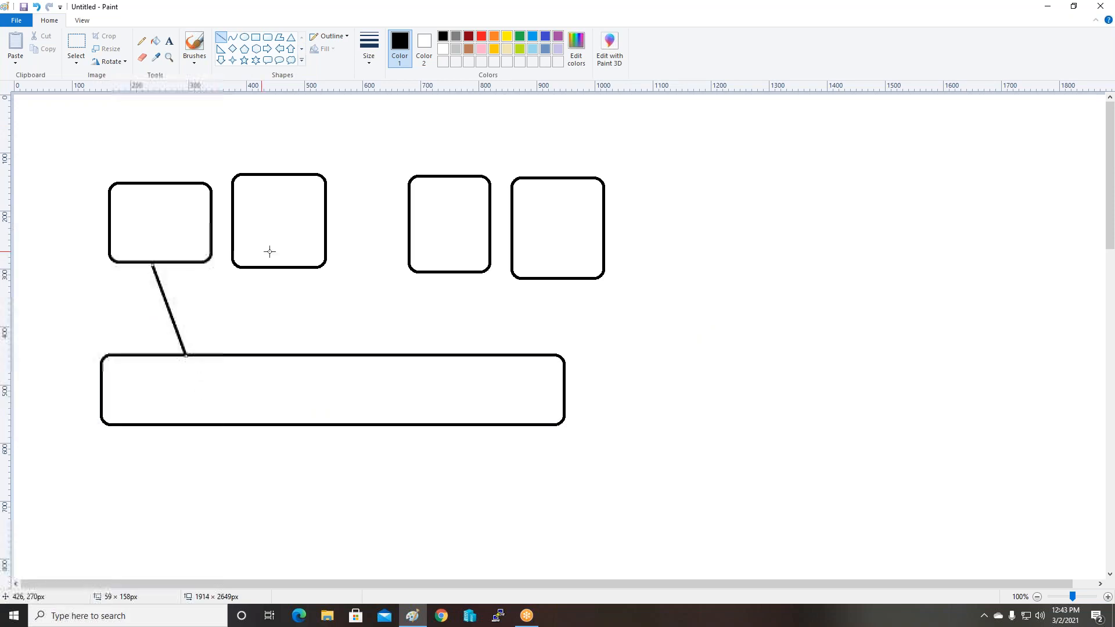
left_click_drag(273, 265, 292, 358)
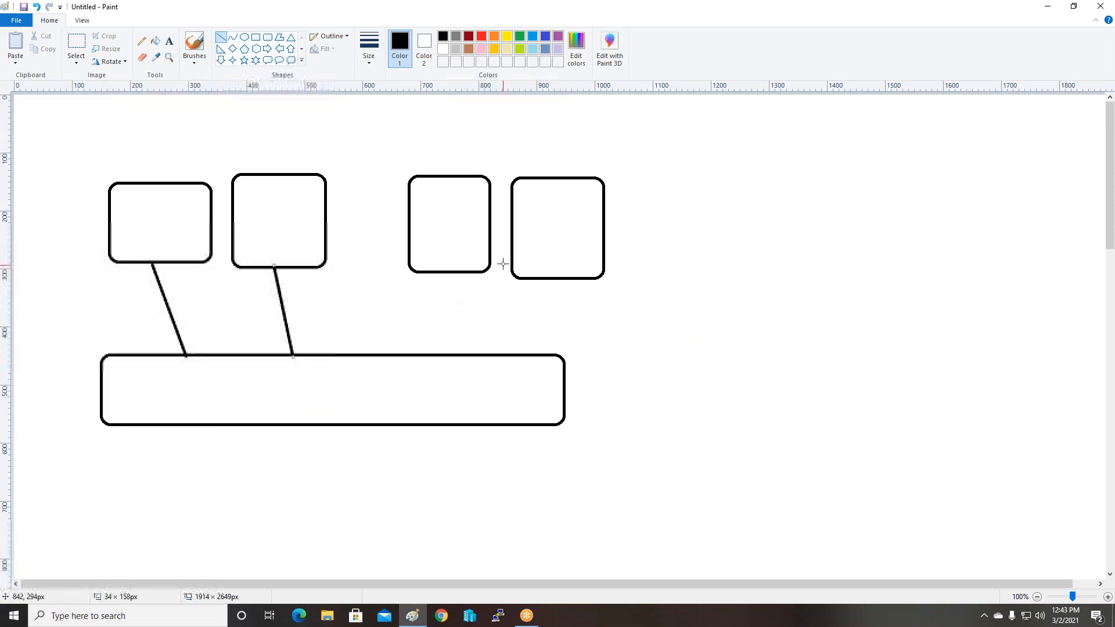
mouse_move(454, 270)
left_mouse_down()
mouse_move(386, 356)
mouse_move(396, 351)
left_mouse_up()
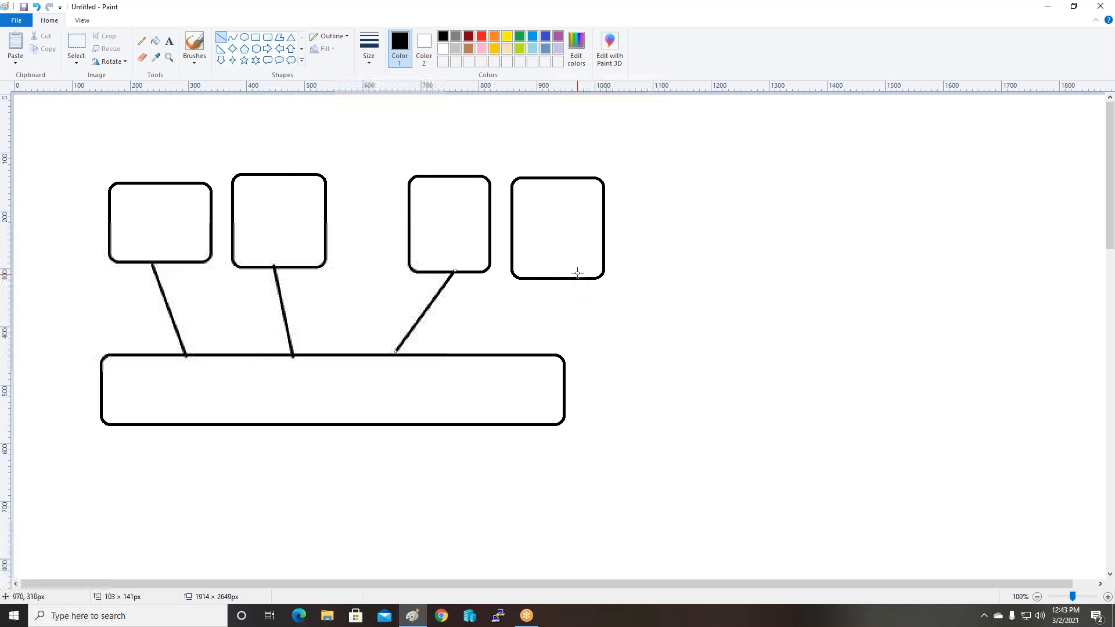
left_click_drag(574, 277, 482, 357)
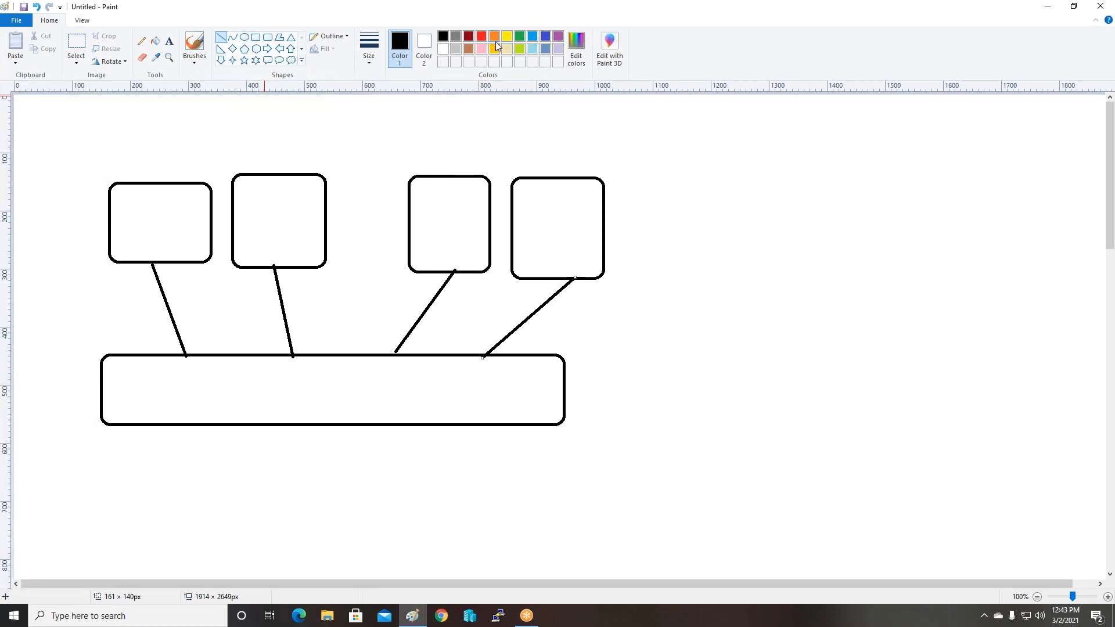
Turn the fourth connector dark red and draw a dark-red rounded frame around the four boxes
left_click(469, 36)
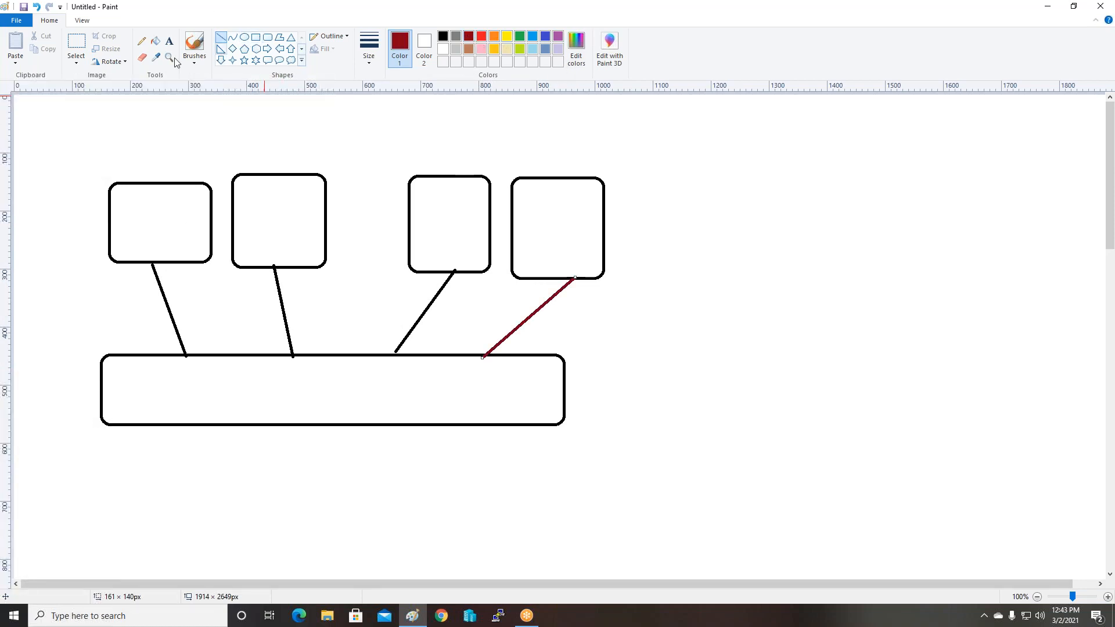
left_click(268, 37)
mouse_move(78, 146)
left_mouse_down()
mouse_move(69, 308)
mouse_move(655, 298)
left_mouse_up()
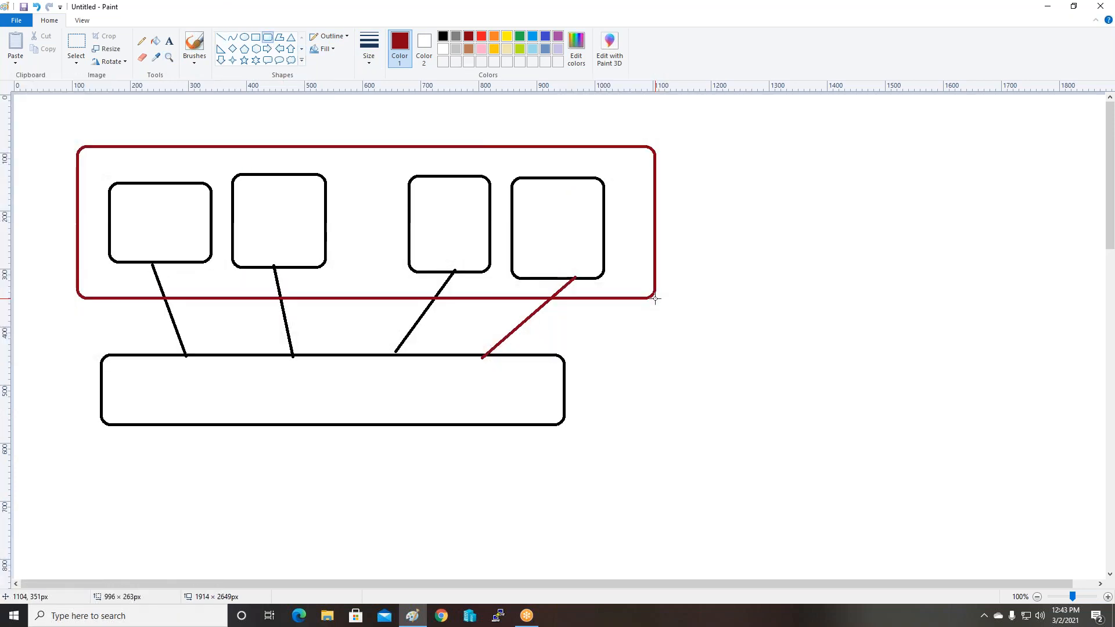
left_click(717, 344)
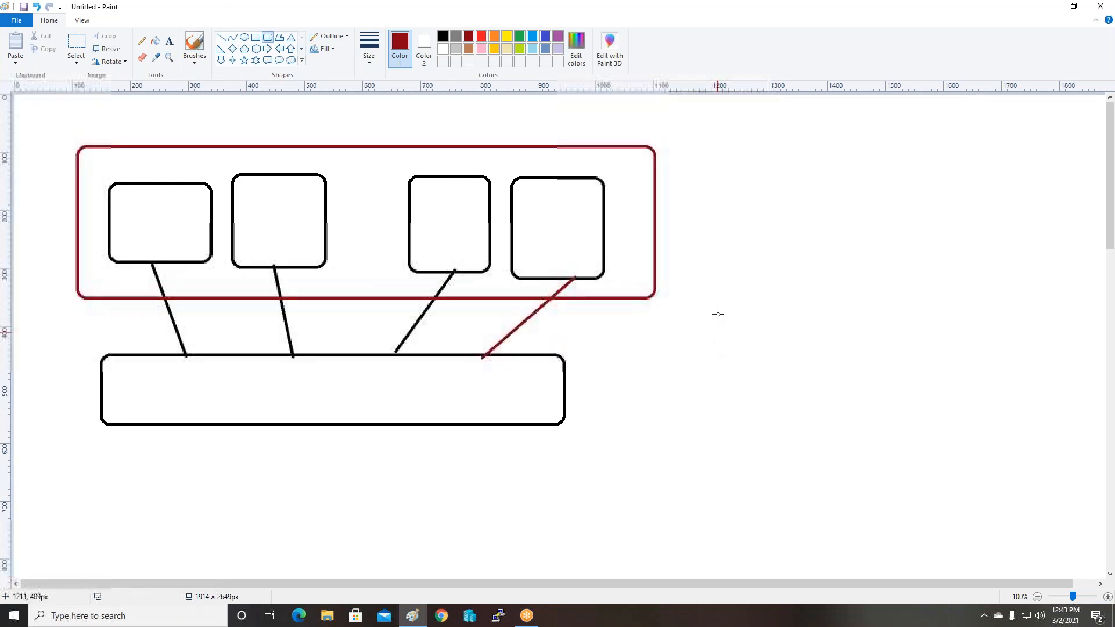
Add a dark-red left-pointing arrow aimed at the wide bar
left_click(279, 49)
left_click_drag(685, 382, 592, 405)
left_click(610, 470)
Switch to the Line shape with green as the drawing colour
left_click(220, 38)
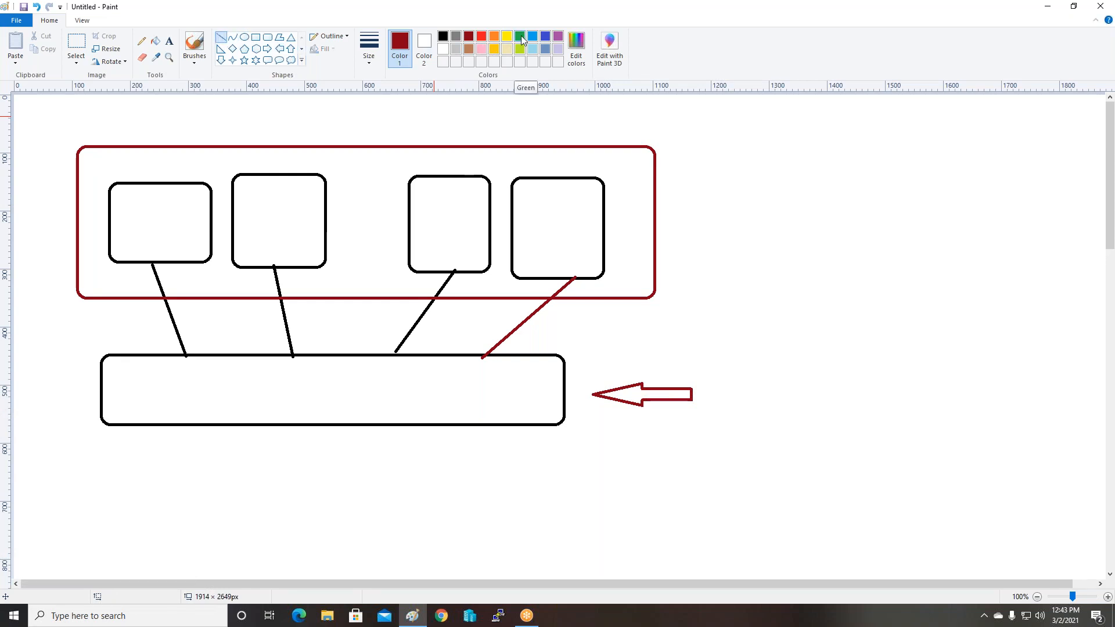
left_click(521, 36)
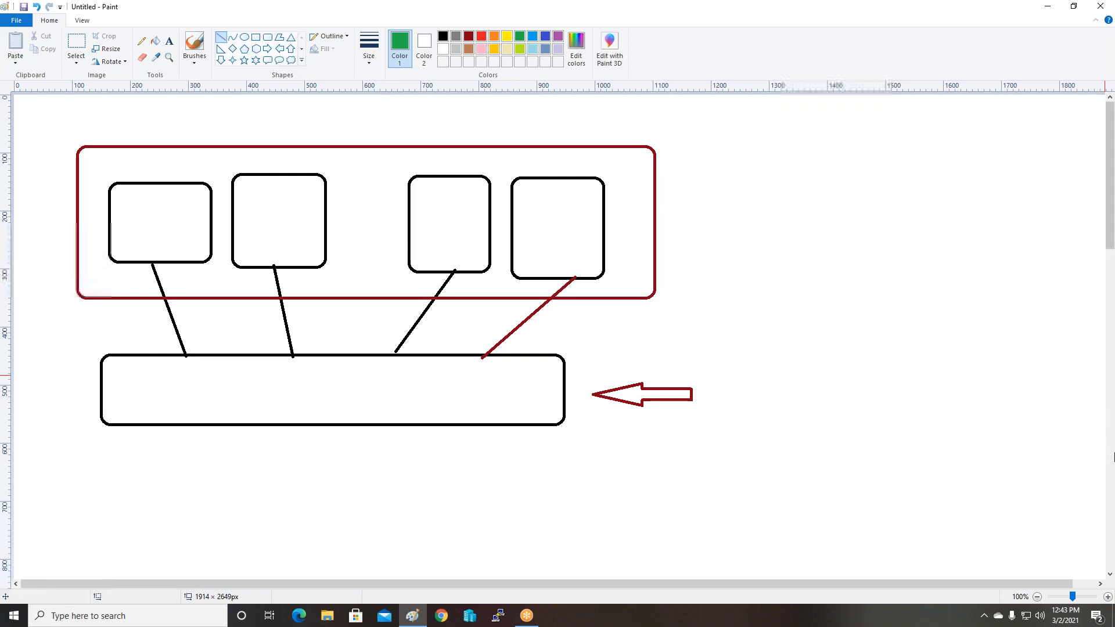
left_click(1087, 367)
Draw green X marks over the first two boxes and over boxes three and four
left_click(222, 39)
left_click_drag(136, 147, 255, 239)
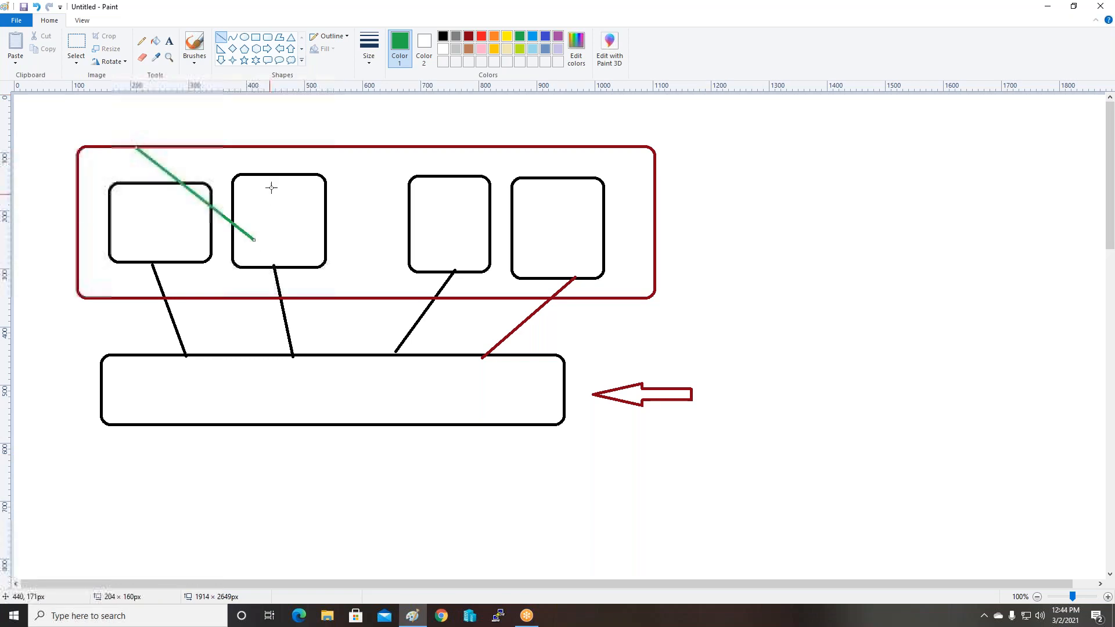
left_click_drag(285, 151, 142, 234)
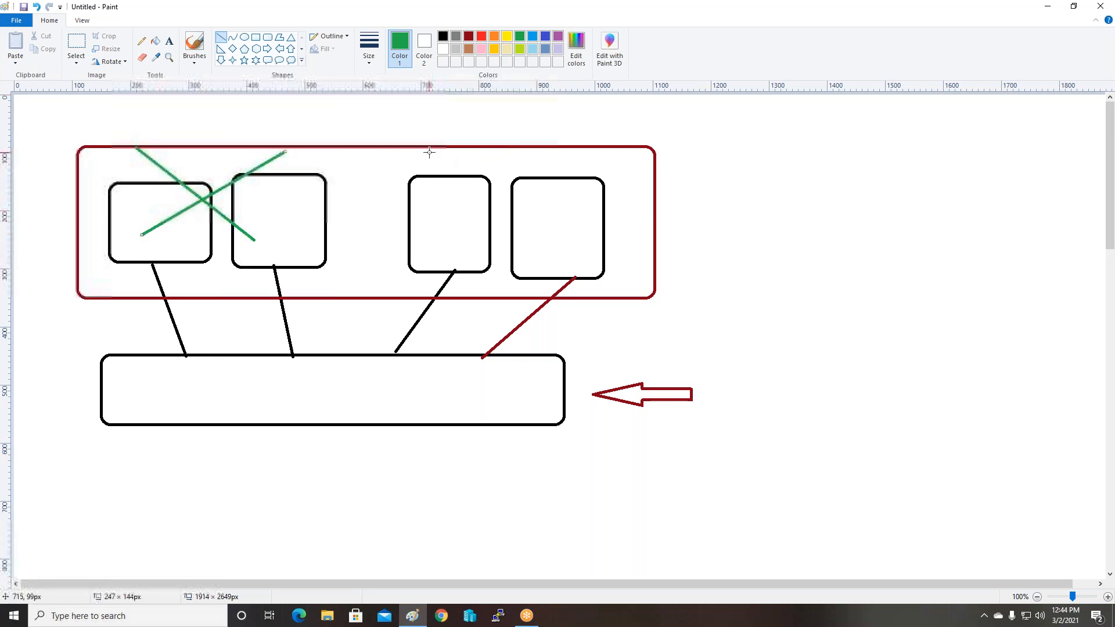
left_click_drag(404, 151, 540, 238)
left_click_drag(549, 150, 431, 233)
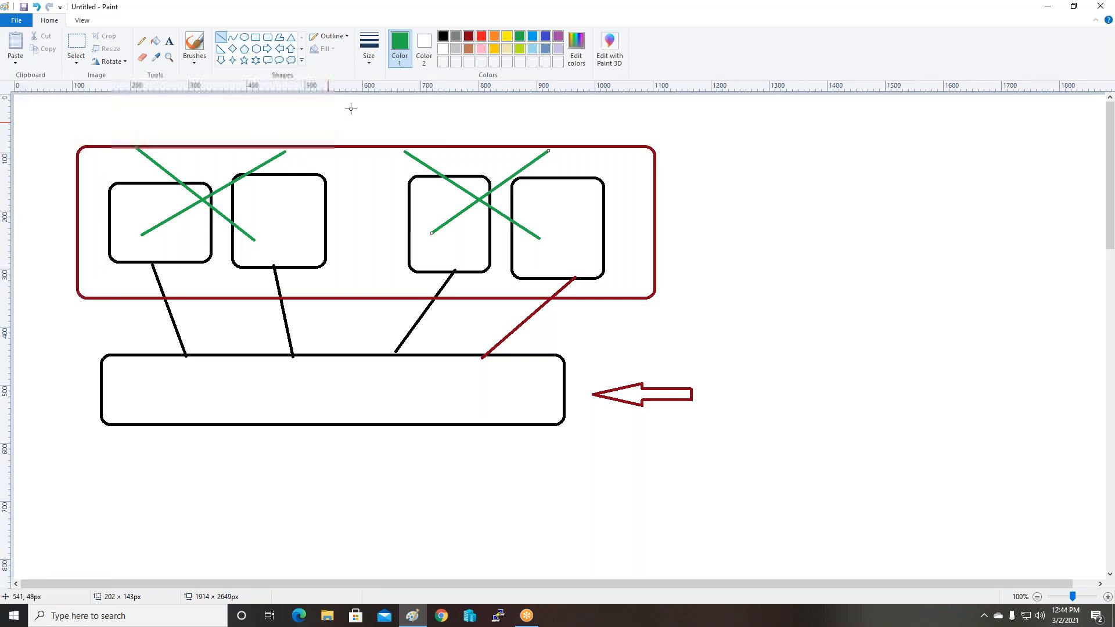
Draw a red X across the second connector line
left_click(486, 38)
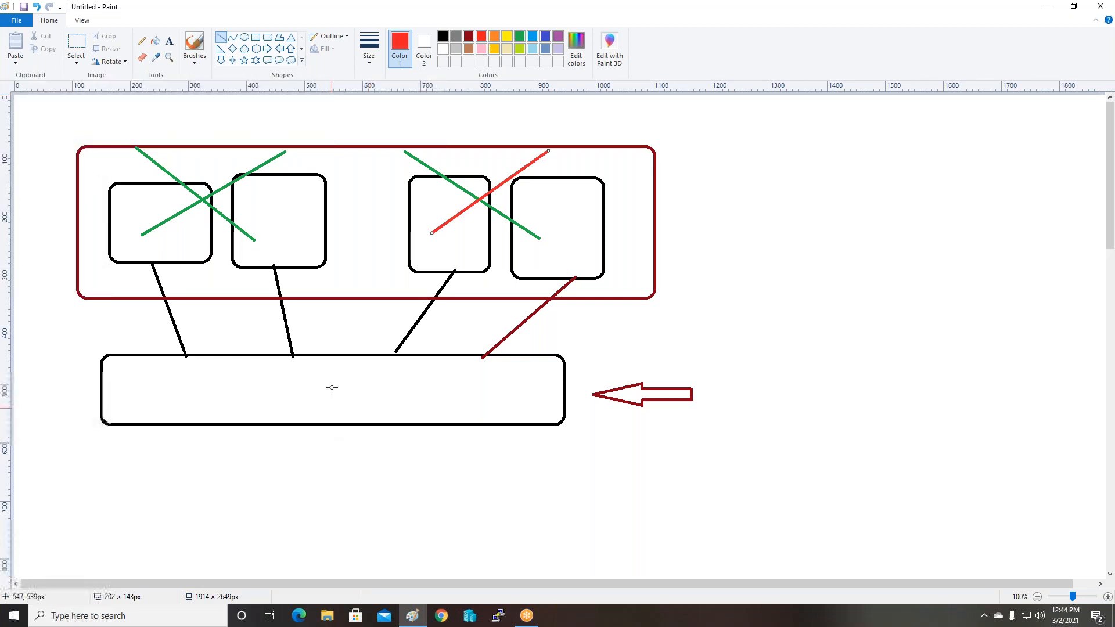
left_click_drag(356, 317, 238, 392)
left_click_drag(234, 319, 331, 395)
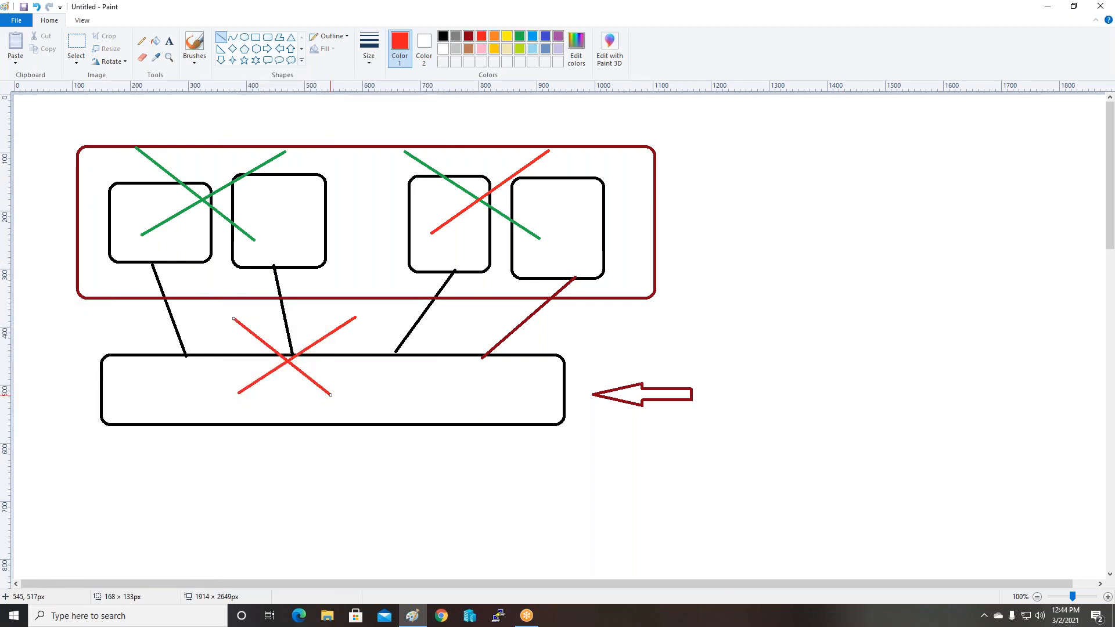
scroll(335, 370, "down", 10)
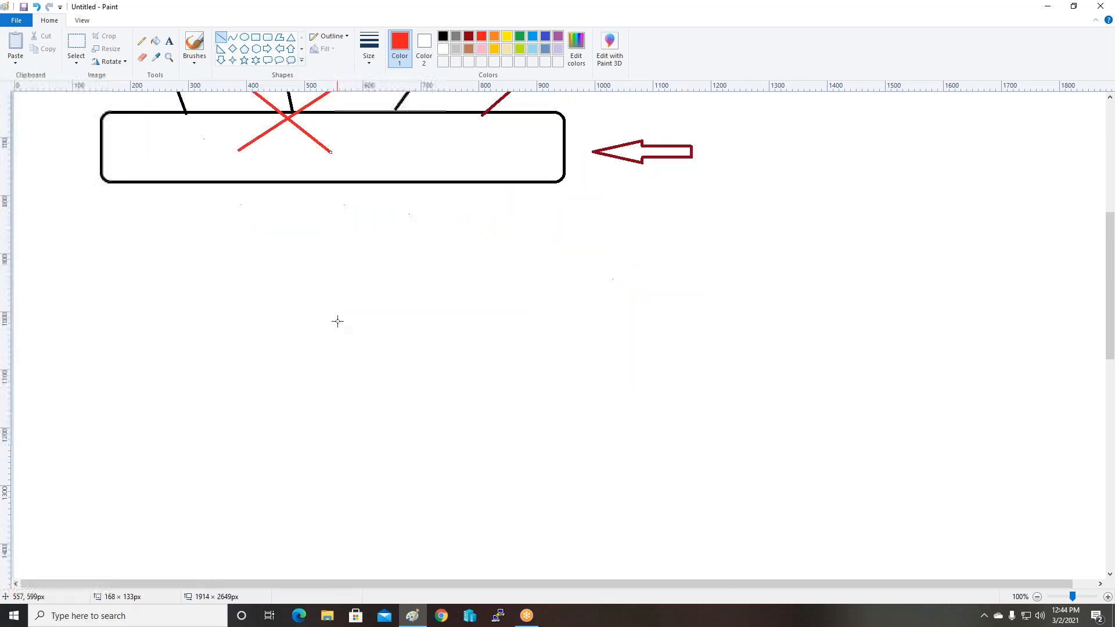
Draw two red rounded boxes side by side with a flat red rounded bar below them
left_click(268, 37)
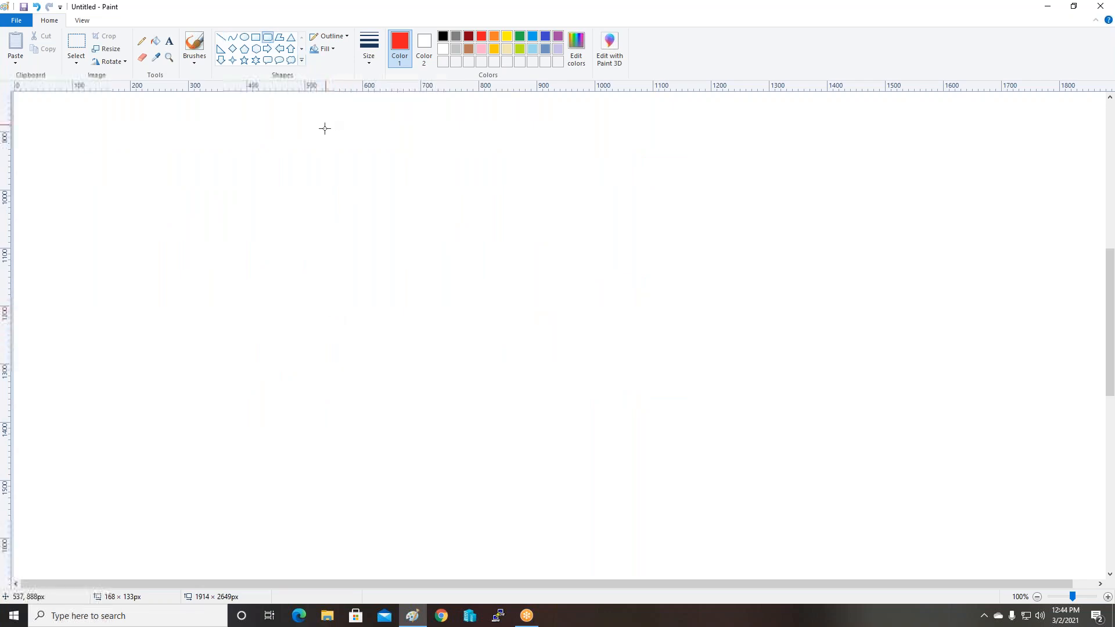
left_click_drag(316, 228, 403, 316)
left_click_drag(465, 222, 547, 318)
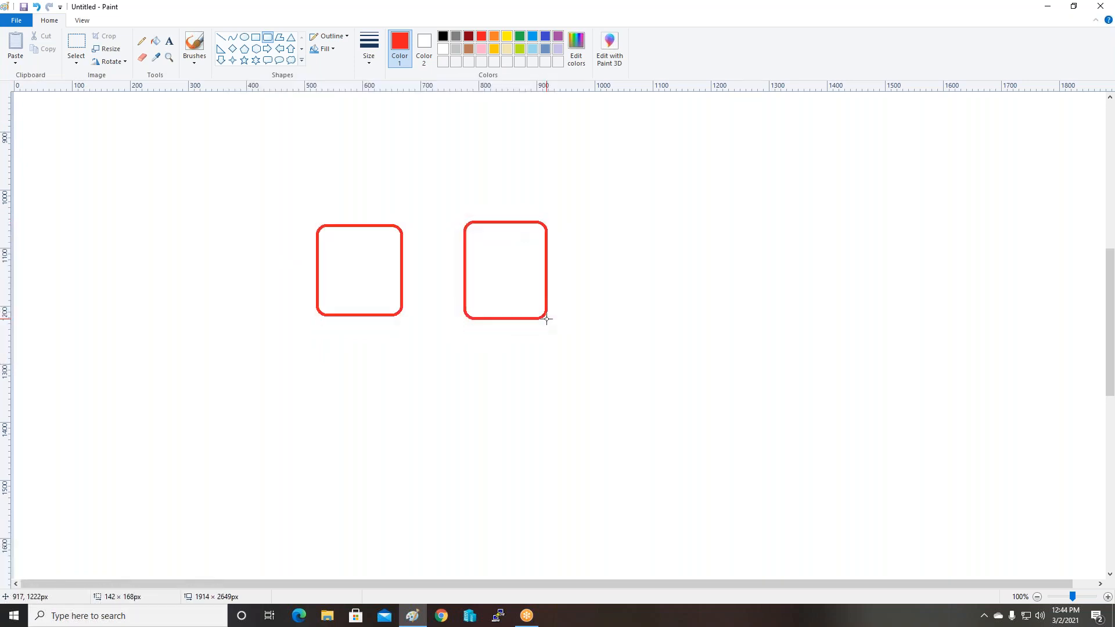
left_click(430, 374)
left_click_drag(298, 389, 538, 421)
left_click(461, 488)
Link both red boxes to the bar with lines and place a text box left of the diagram
left_click(221, 37)
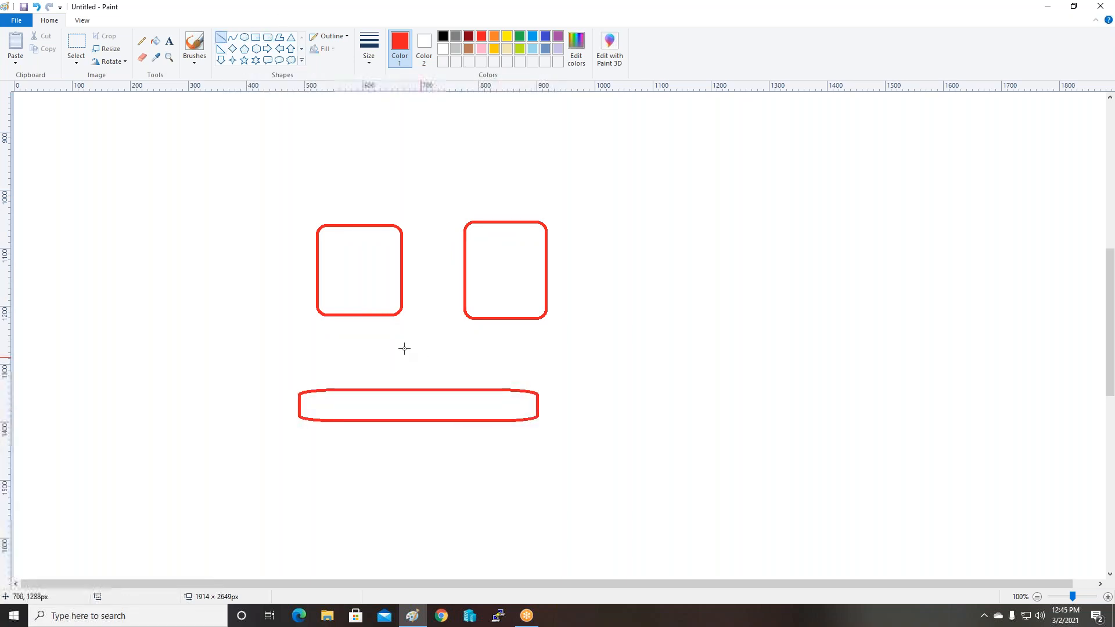
left_click_drag(358, 314, 397, 389)
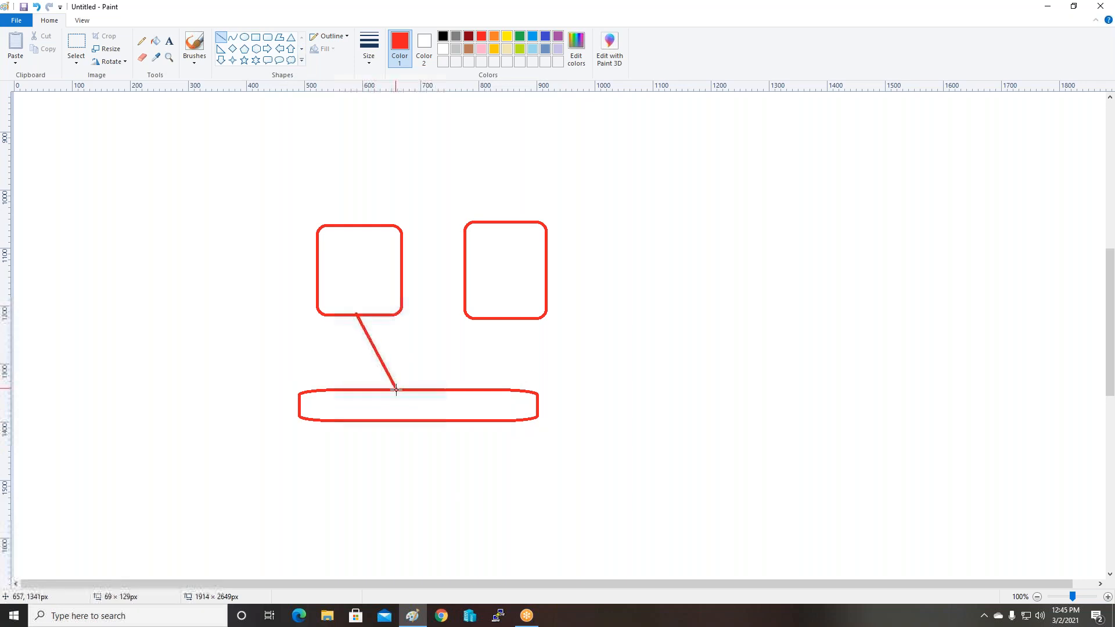
left_click_drag(507, 319, 466, 389)
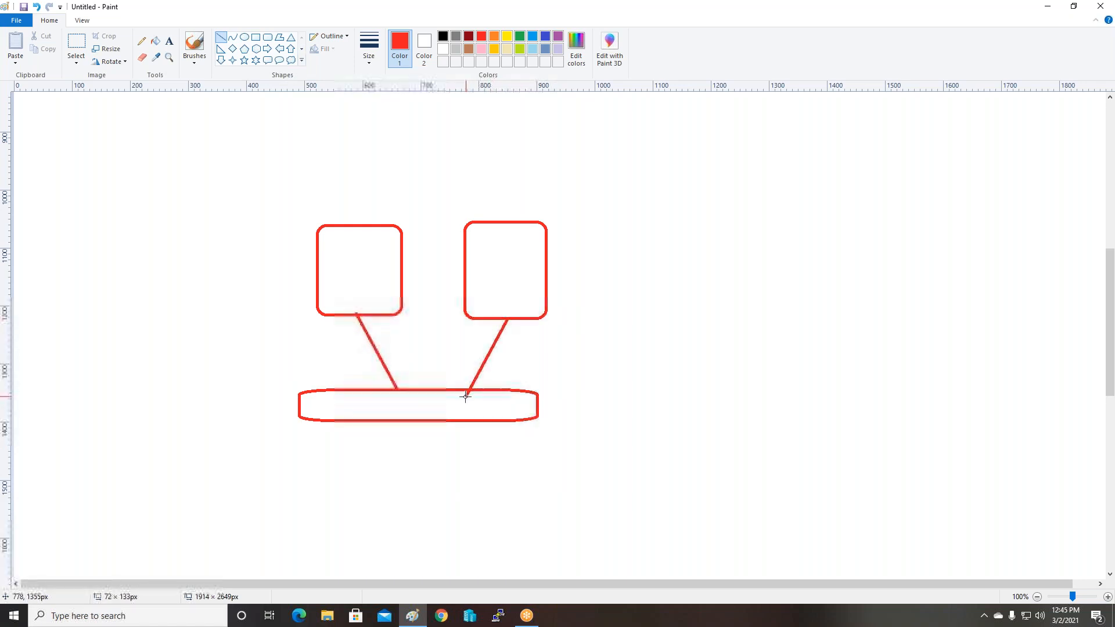
left_click(169, 40)
left_click(79, 182)
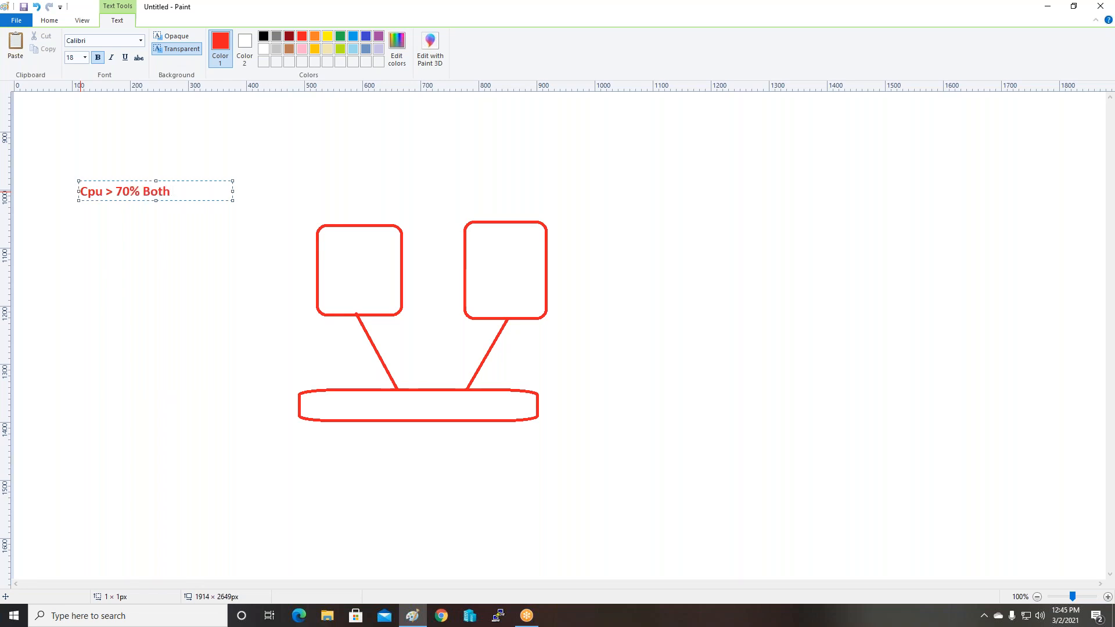
Finish the red heading as 'Cpu > 70% Both Runing server' on a single line
type("uning server")
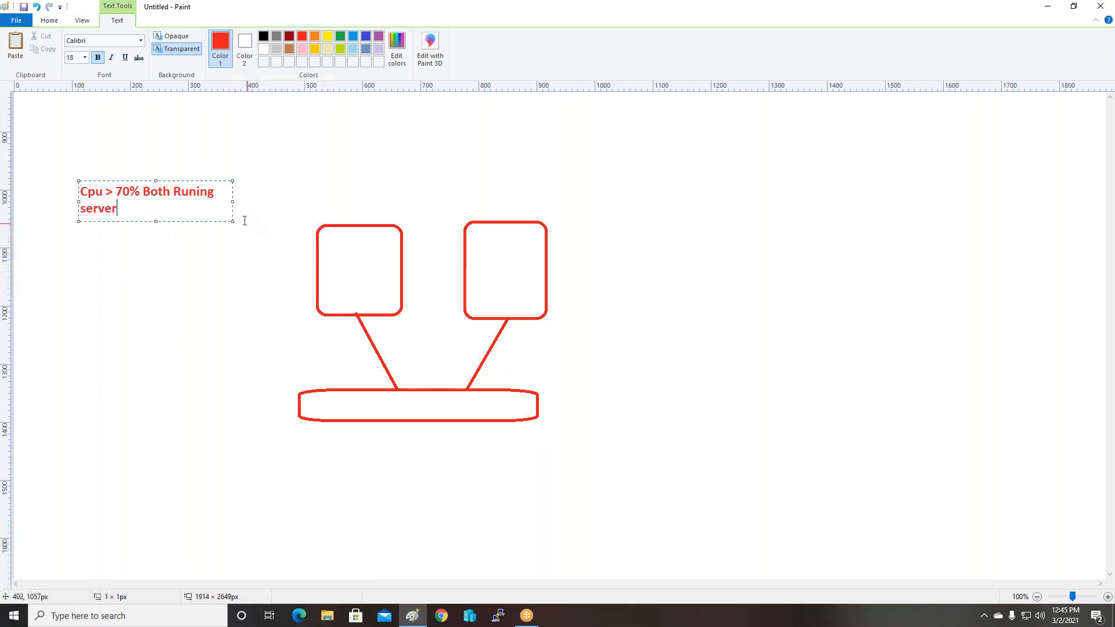
left_click_drag(233, 222, 268, 226)
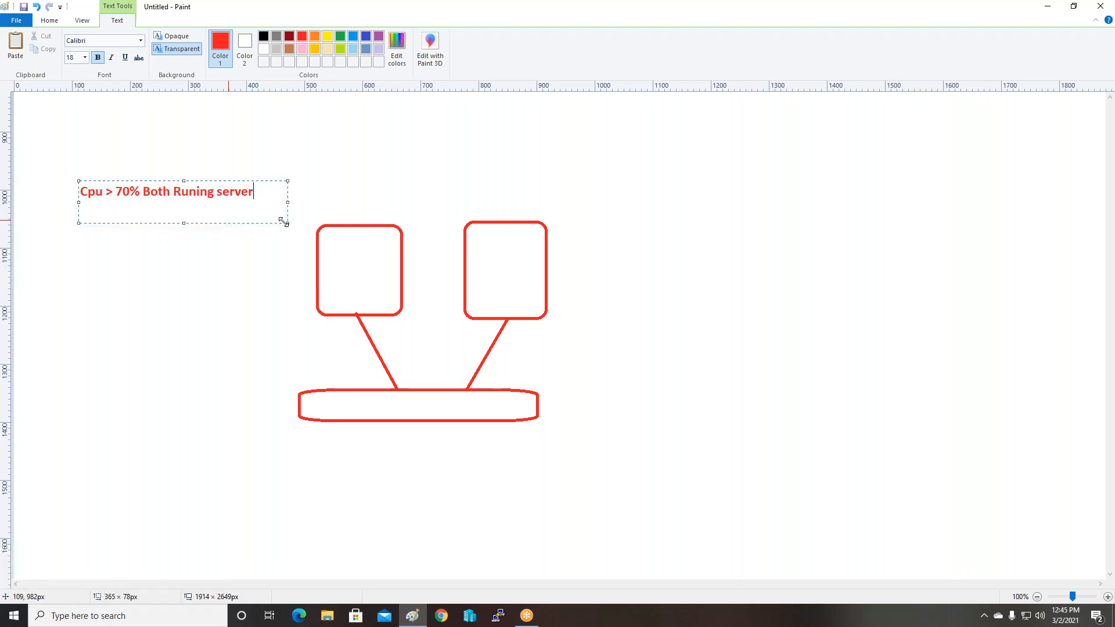
left_click(448, 294)
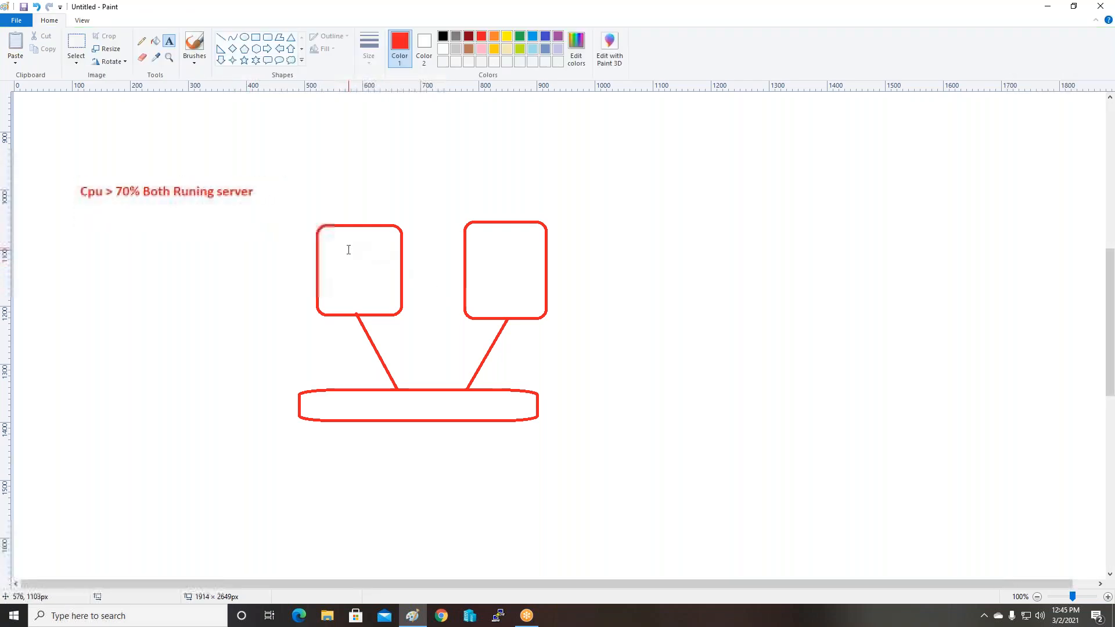
Label the two red boxes 'Web 1' and 'Web 2'
left_click(326, 238)
type("Web 1")
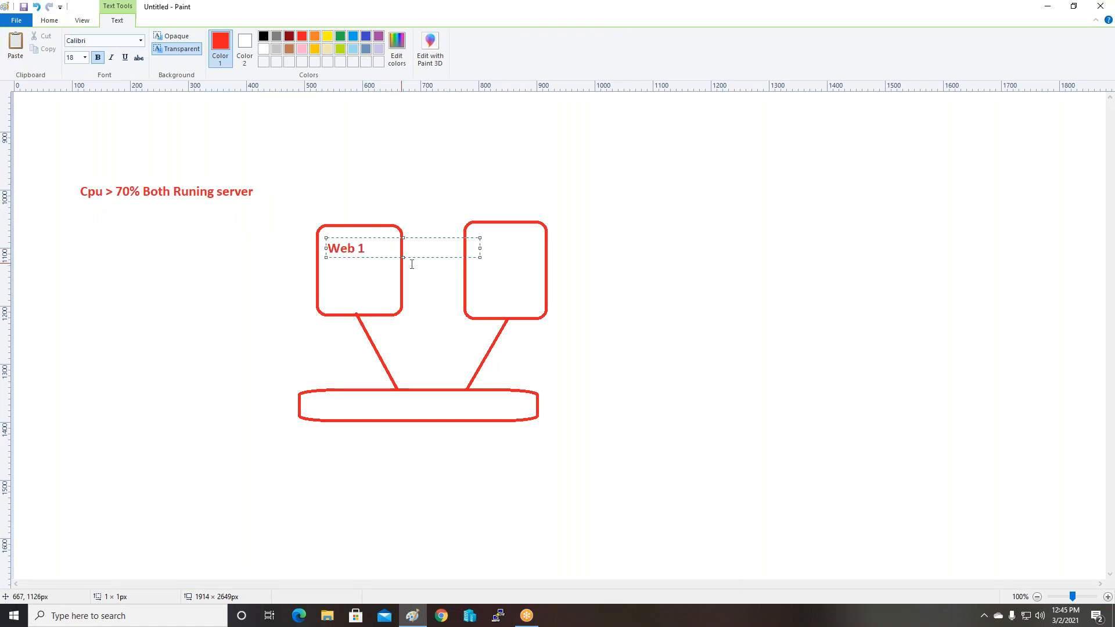
left_click(491, 253)
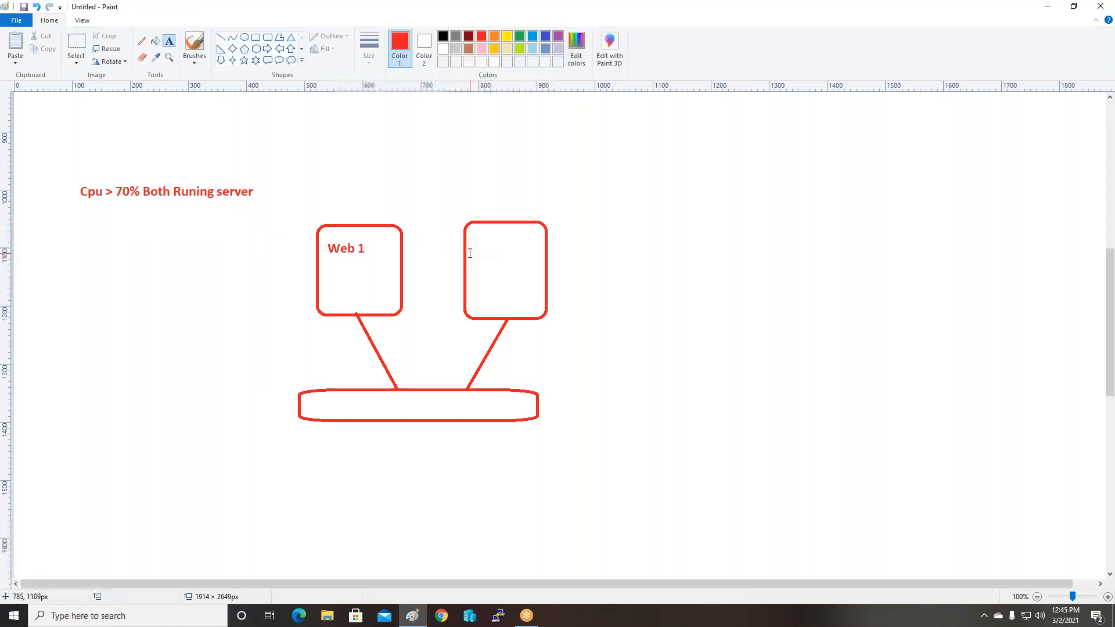
left_click(471, 243)
type("We")
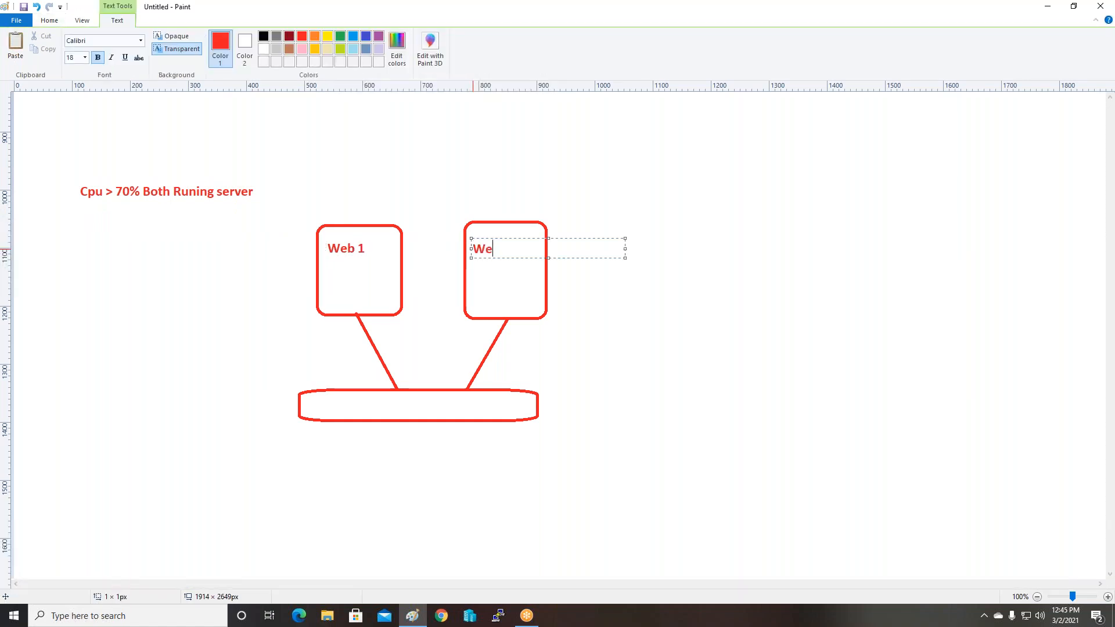
type("b 2")
left_click(472, 137)
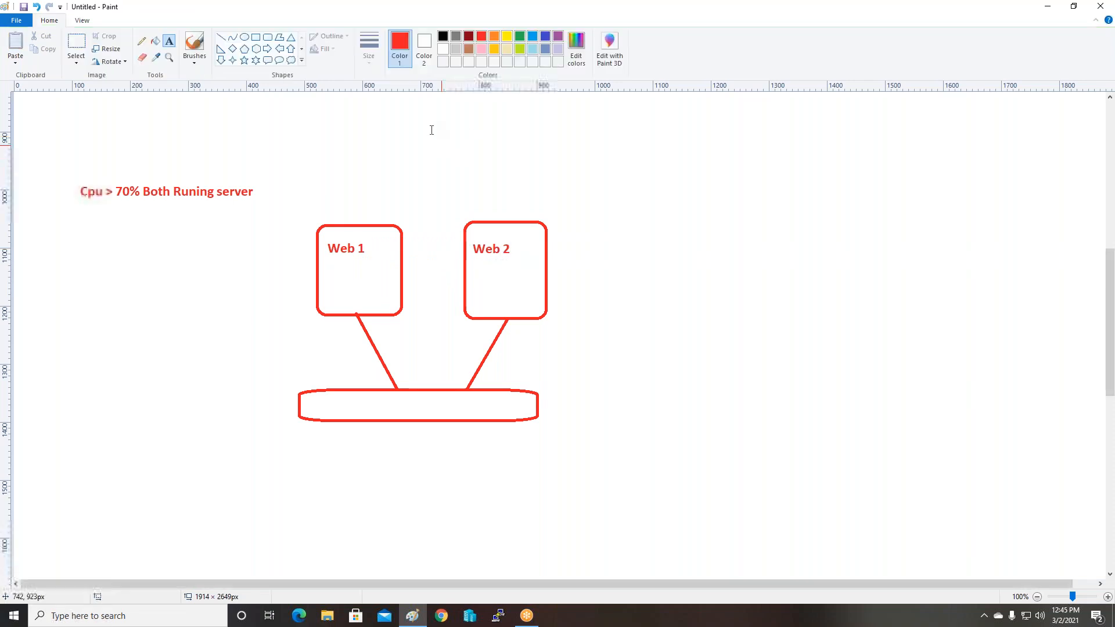
left_click(520, 36)
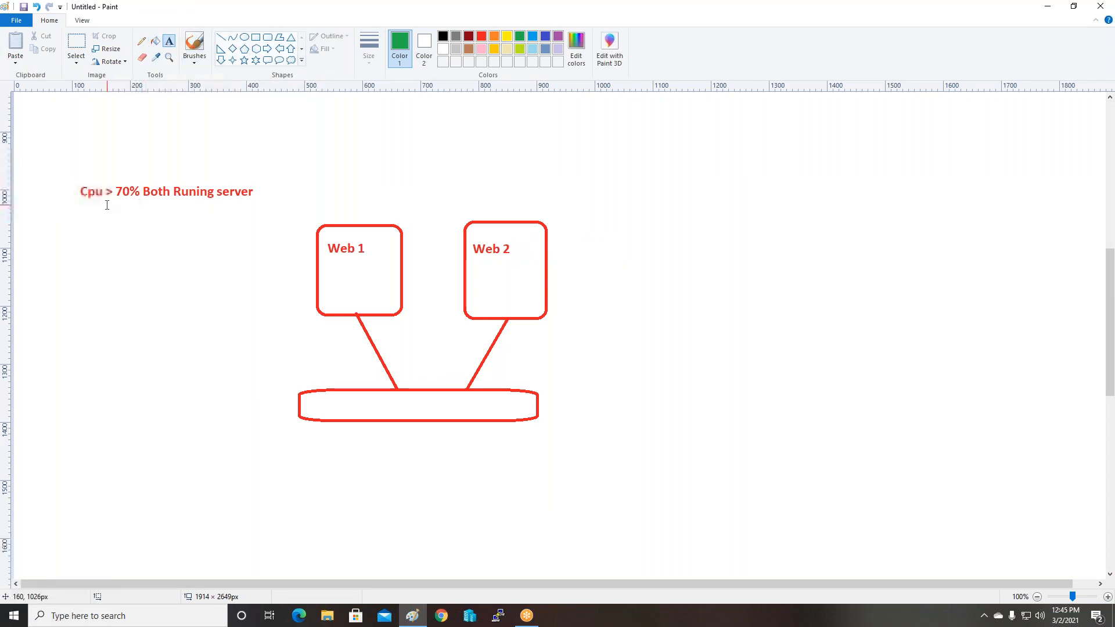
Add a green '+ 2 ADD' note just below the Cpu > 70% heading
left_click(122, 216)
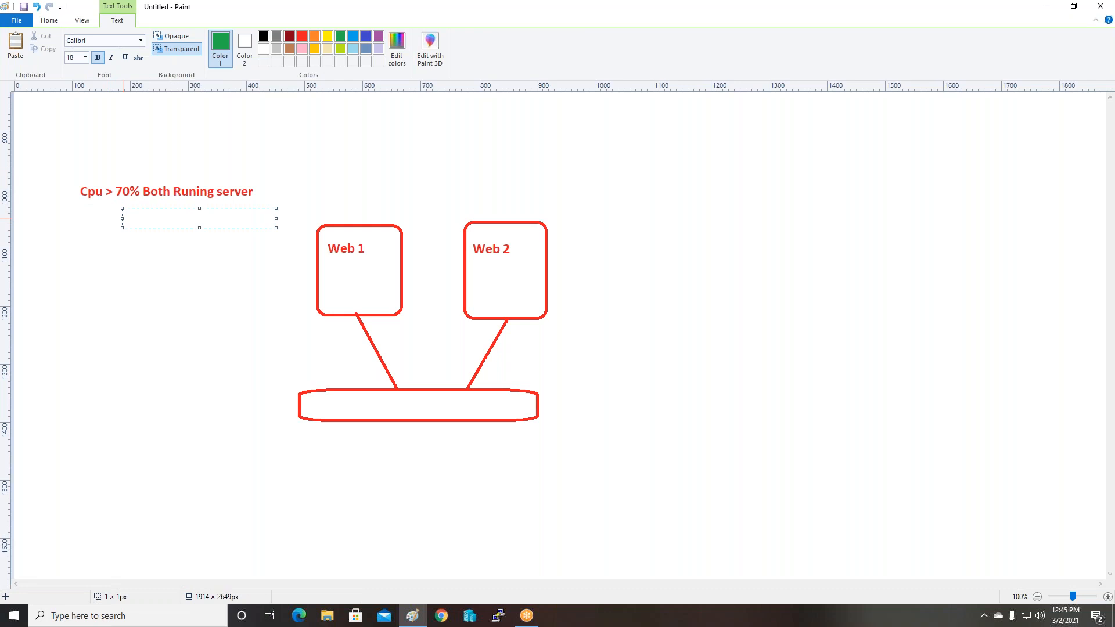
type("+ 2 ADD")
left_click(221, 363)
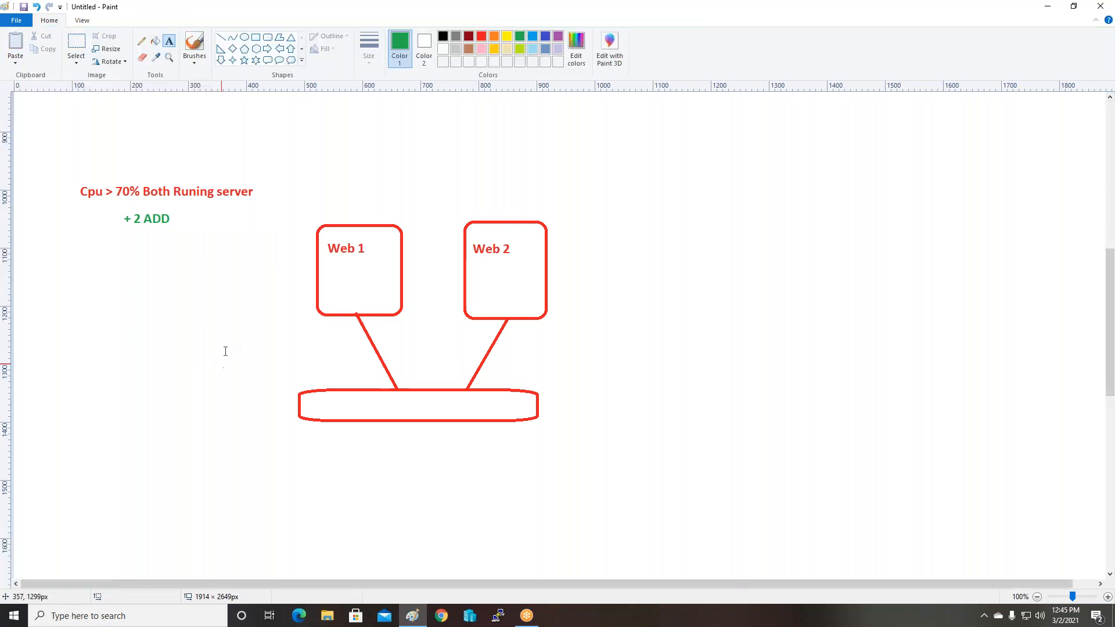
left_click(268, 37)
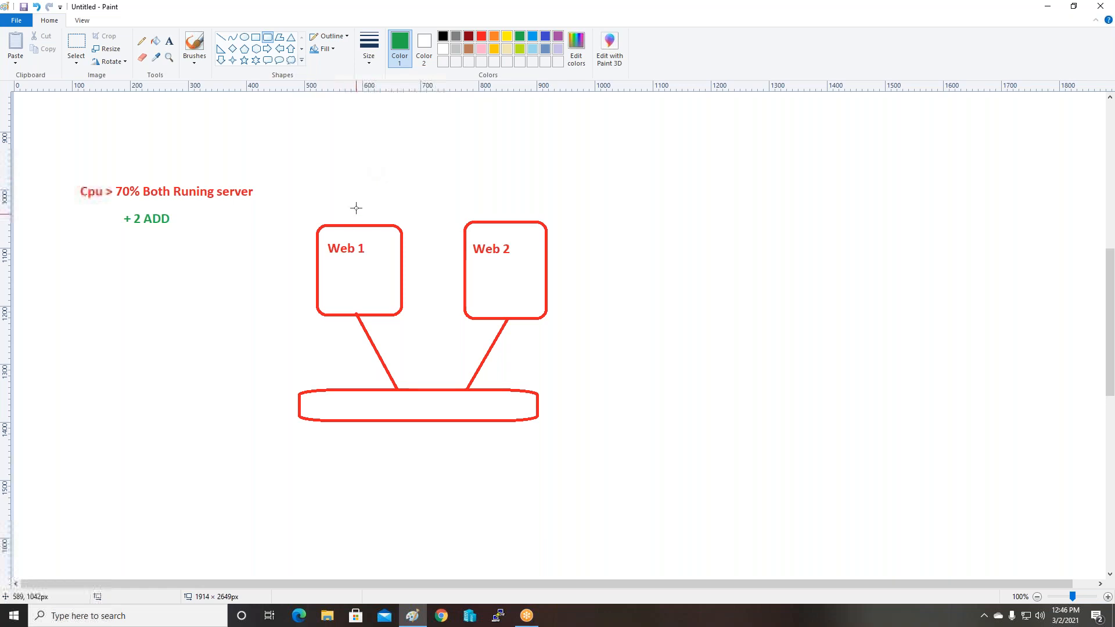
Draw six green rounded rectangles over the Web boxes, then undo the last one
mouse_move(315, 182)
left_mouse_down()
mouse_move(428, 267)
mouse_move(429, 243)
mouse_move(397, 256)
mouse_move(388, 216)
left_mouse_up()
mouse_move(424, 169)
left_mouse_down()
mouse_move(440, 205)
mouse_move(505, 260)
left_mouse_up()
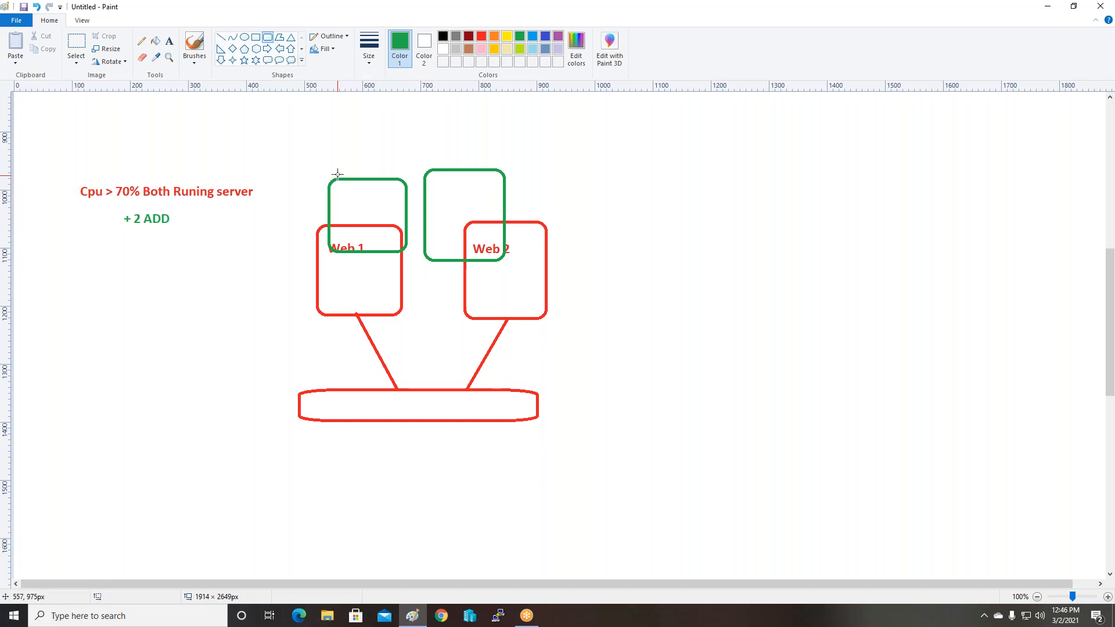
left_click_drag(308, 135, 369, 206)
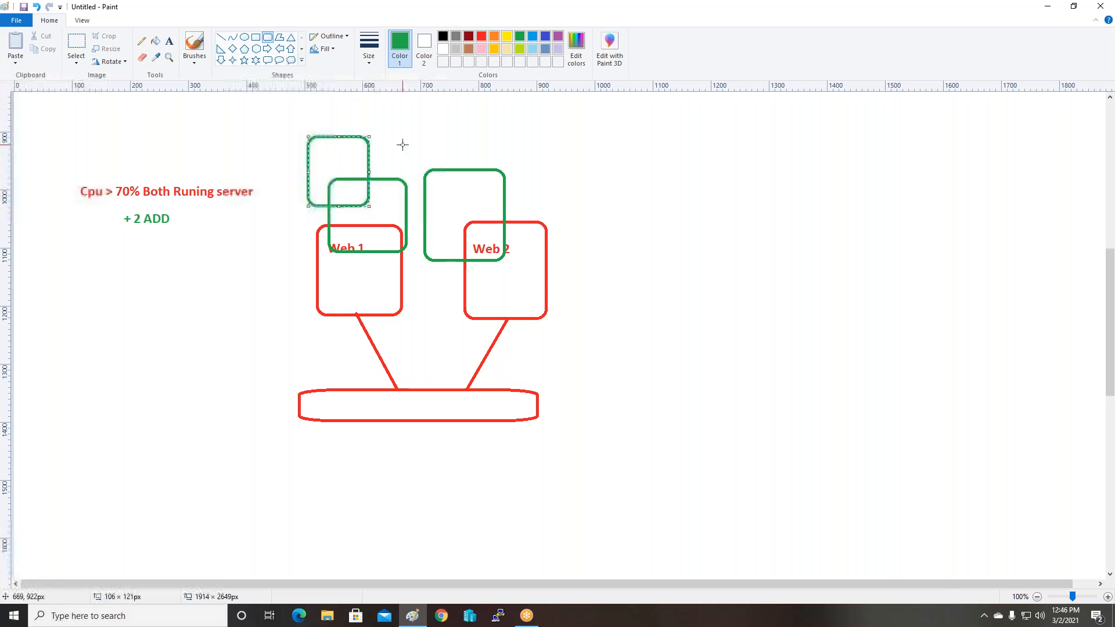
left_click_drag(398, 121, 472, 204)
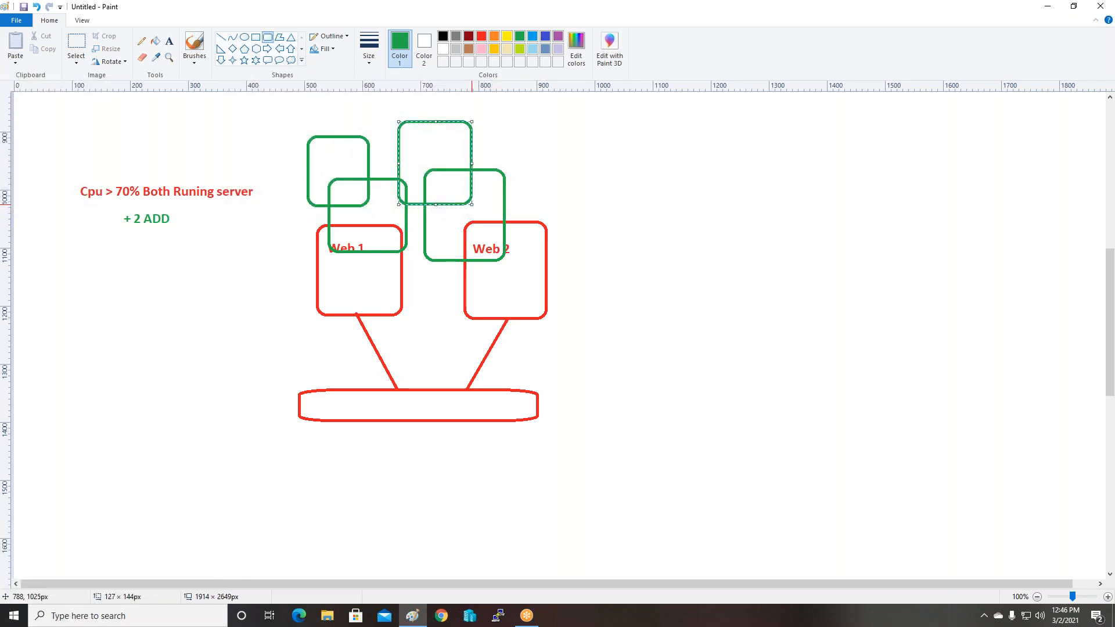
mouse_move(276, 114)
left_mouse_down()
mouse_move(302, 169)
mouse_move(329, 188)
left_mouse_up()
left_click_drag(368, 95, 439, 152)
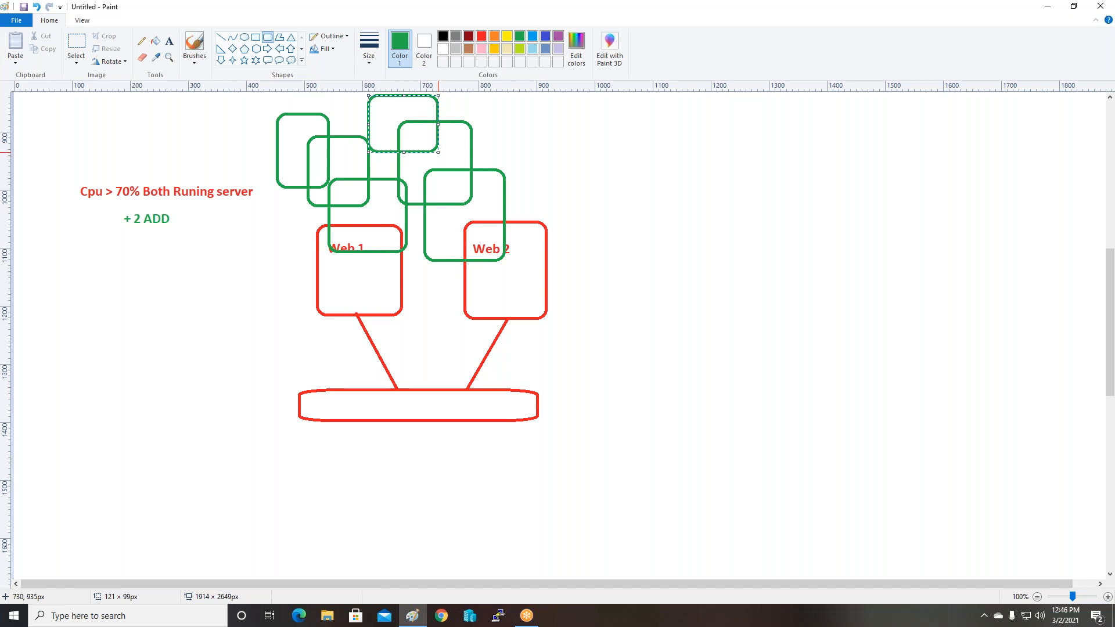
key("ctrl+z")
key("ctrl+z")
key("ctrl+z")
key("ctrl+z")
key("ctrl+z")
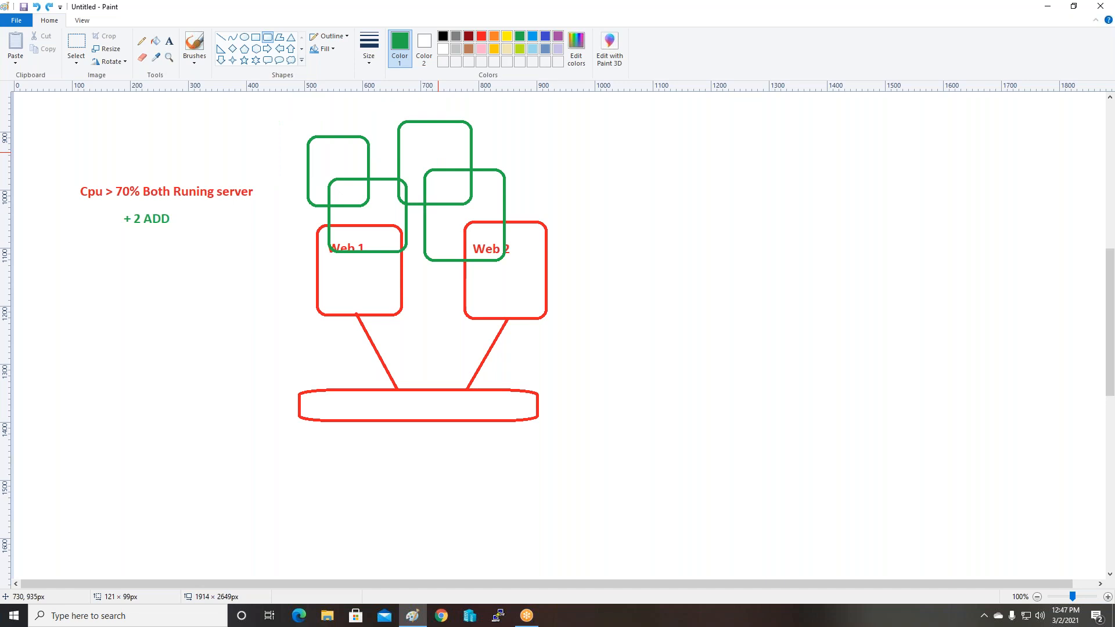
Undo the remaining green rectangles and scroll up to review the earlier diagram
key("ctrl+z")
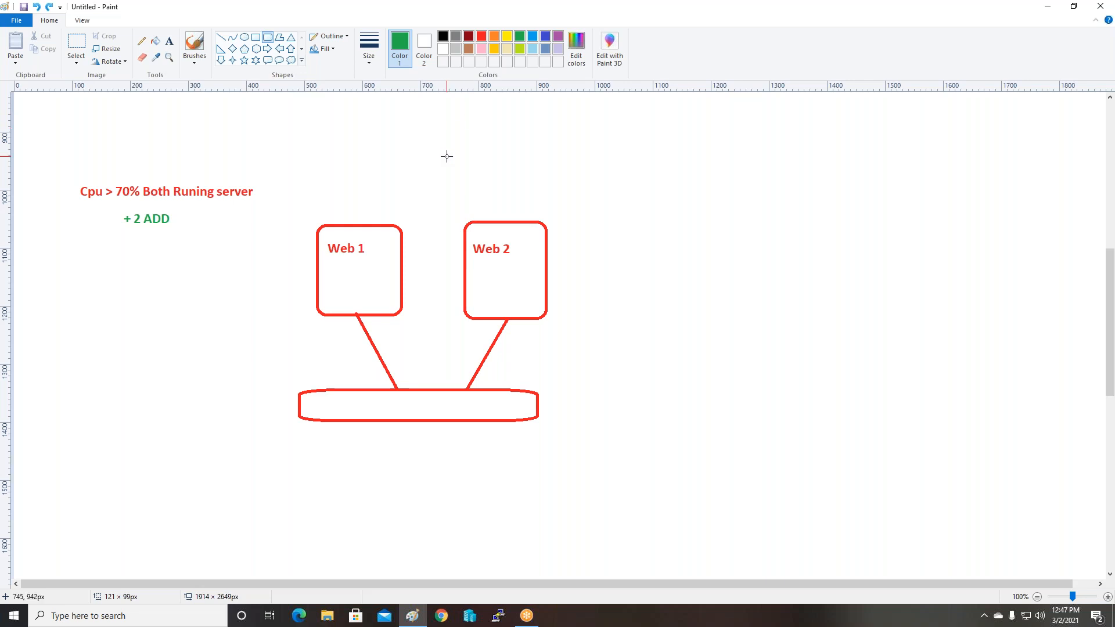
scroll(447, 155, "up", 6)
scroll(448, 155, "up", 2)
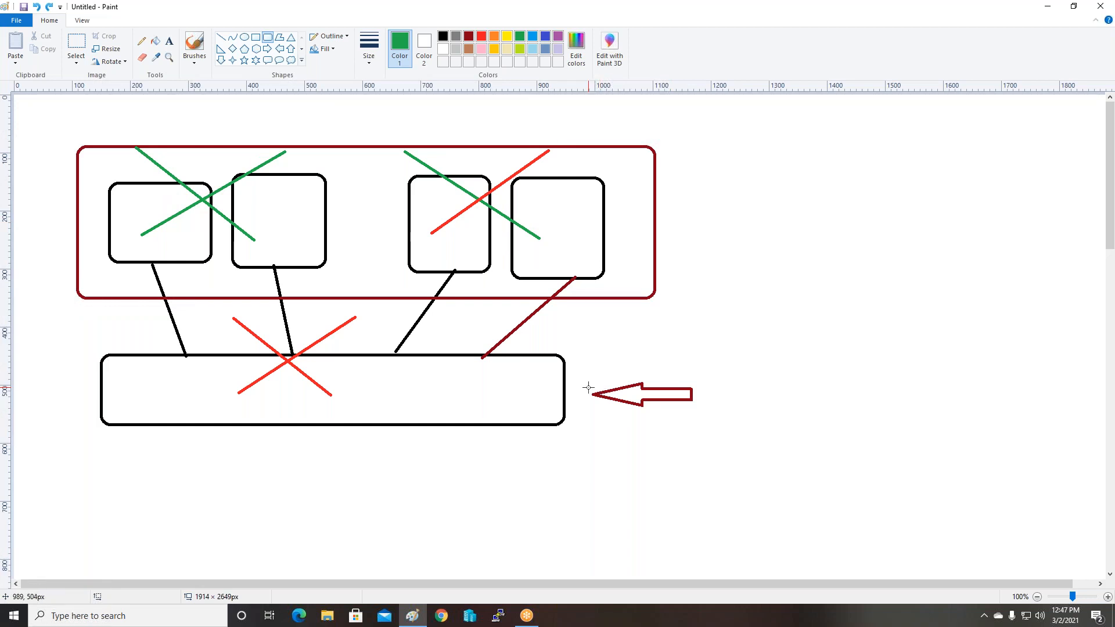
scroll(587, 389, "down", 10)
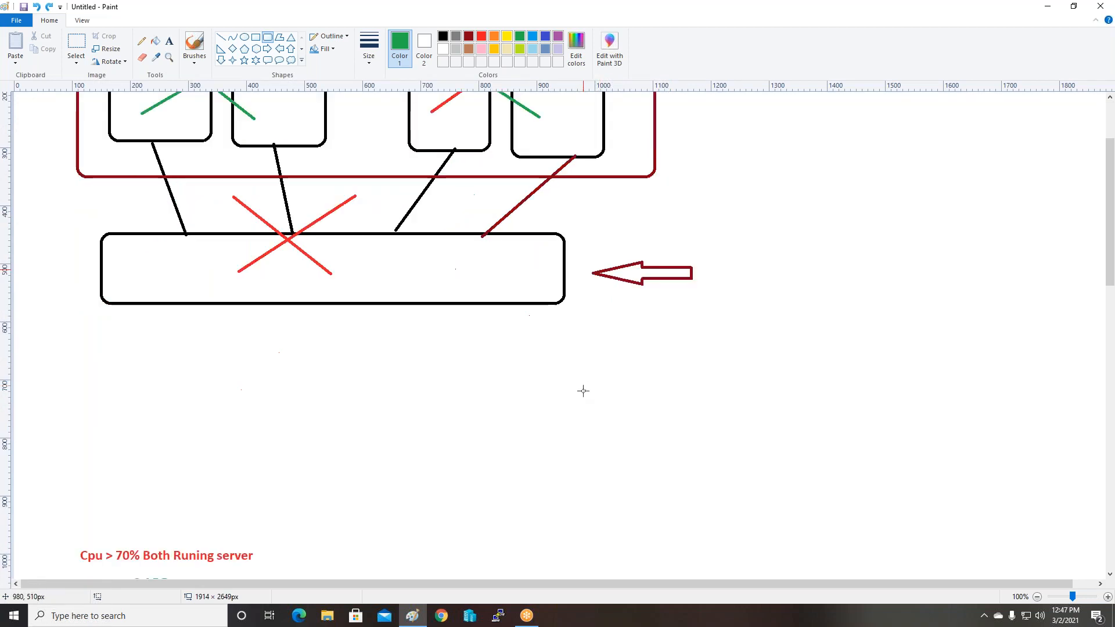
left_click(221, 36)
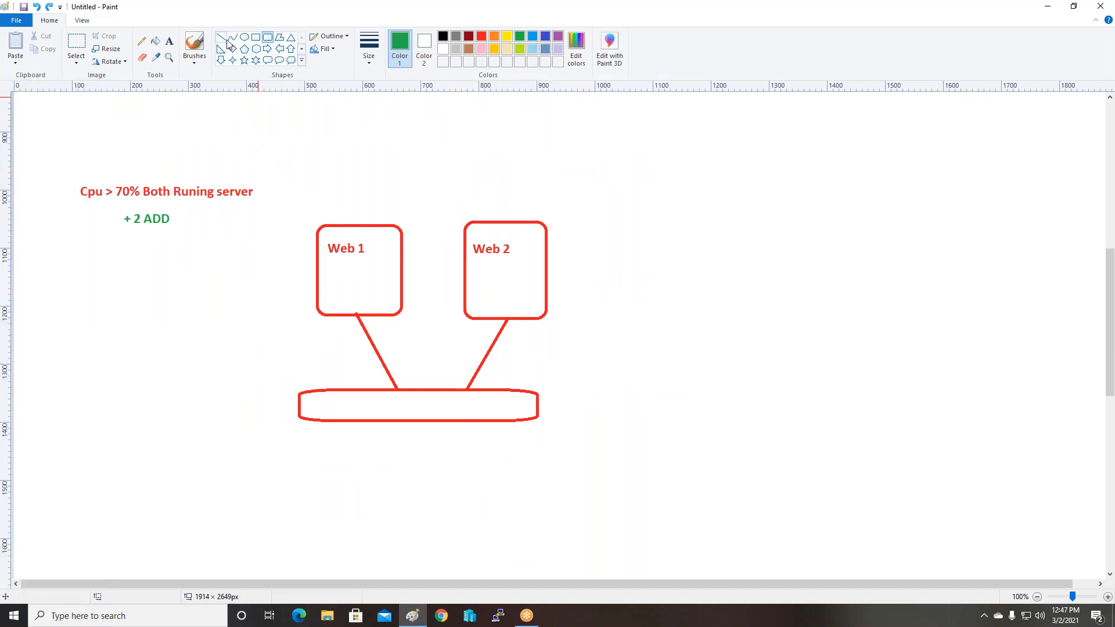
Cross out Web 1 and Web 2 with green X marks
left_click_drag(413, 207, 338, 311)
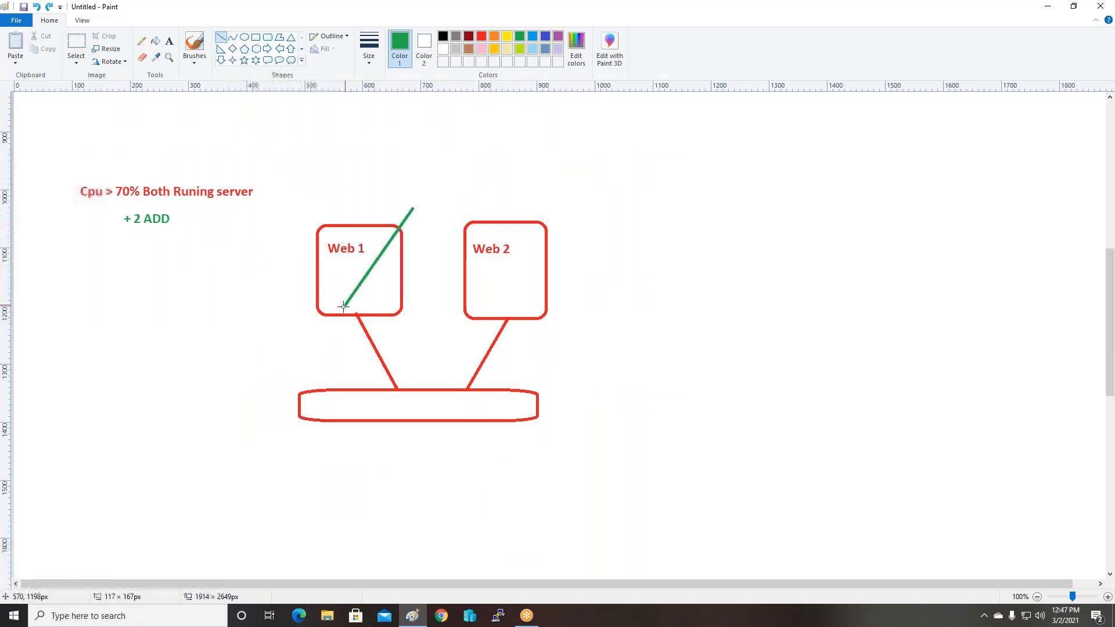
left_click_drag(333, 222, 380, 302)
left_click_drag(529, 221, 482, 282)
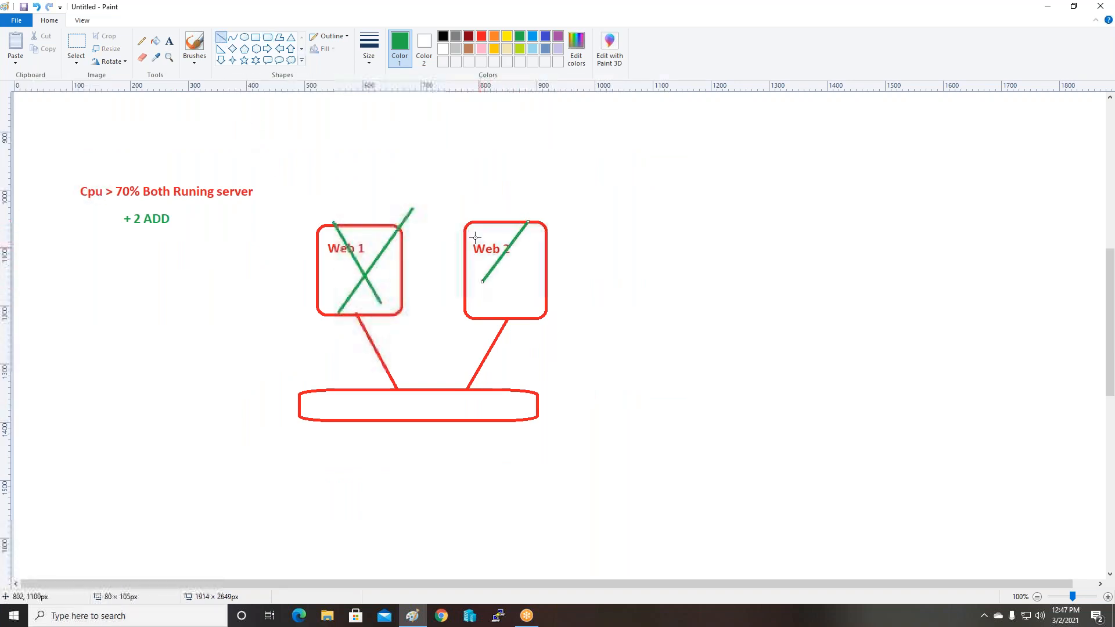
left_click_drag(470, 230, 517, 295)
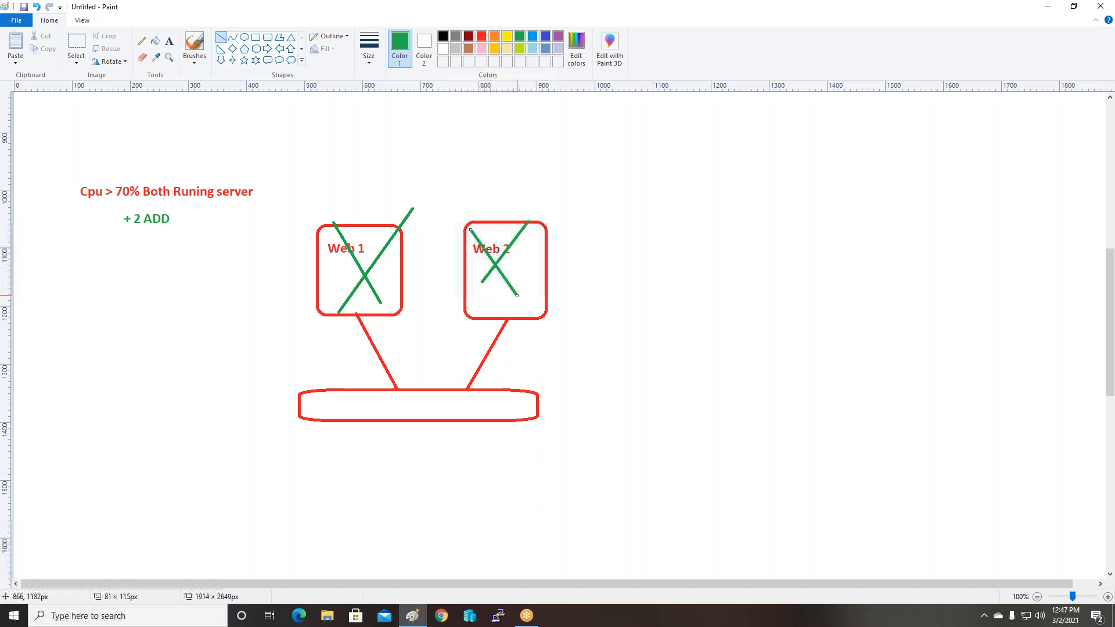
Draw a green rounded speech-bubble callout above each Web box
left_click(268, 61)
left_click_drag(328, 154, 385, 224)
mouse_move(476, 159)
left_mouse_down()
mouse_move(498, 219)
mouse_move(535, 205)
mouse_move(525, 218)
left_mouse_up()
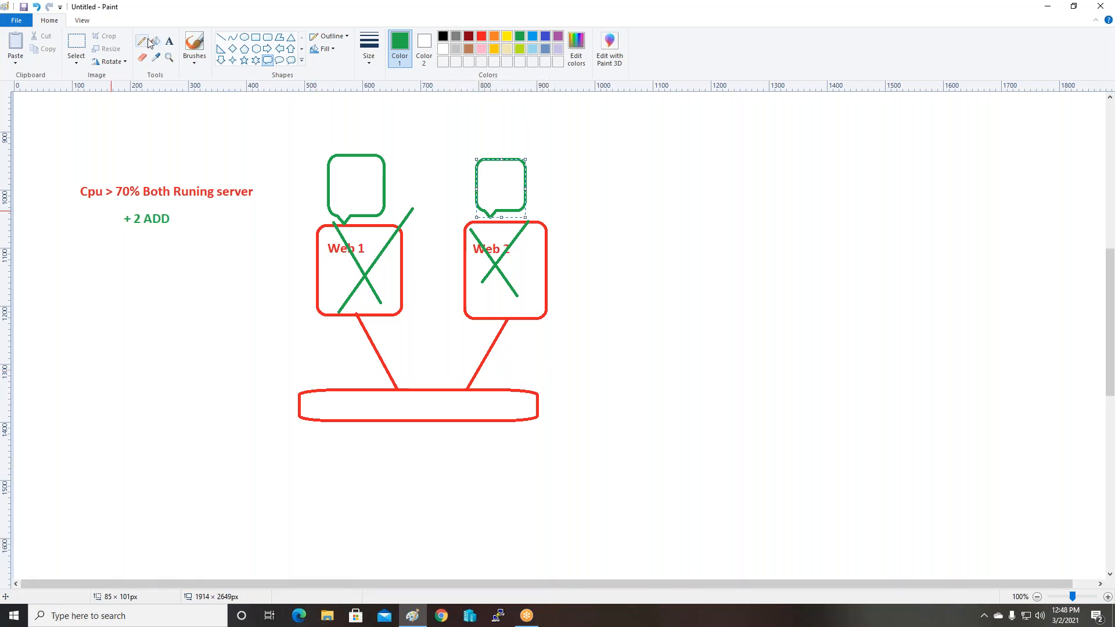
Add green text labels 'Default AMI' and 'Custam AMI' on separate lines left of the Web 1 box
left_click(169, 41)
left_click(68, 276)
type("Default AMI")
key("Return")
key("Return")
type("Custam AM")
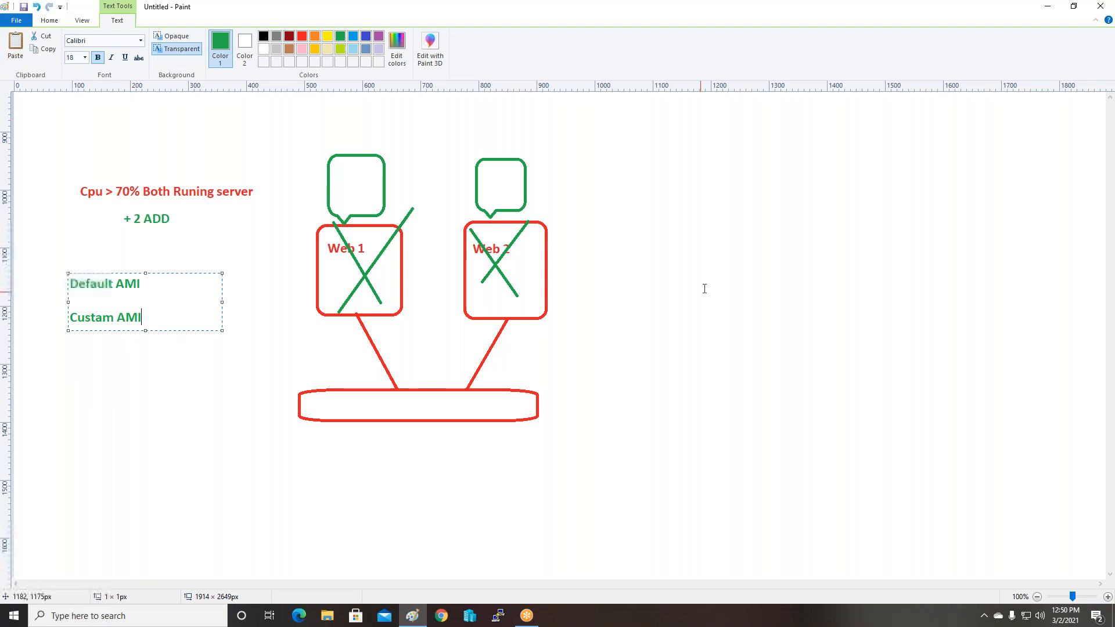
Commit the AMI labels and draw two large green rounded rectangles side by side below the black diagram
left_click(703, 213)
scroll(639, 180, "down", 2)
scroll(175, 310, "up", 3)
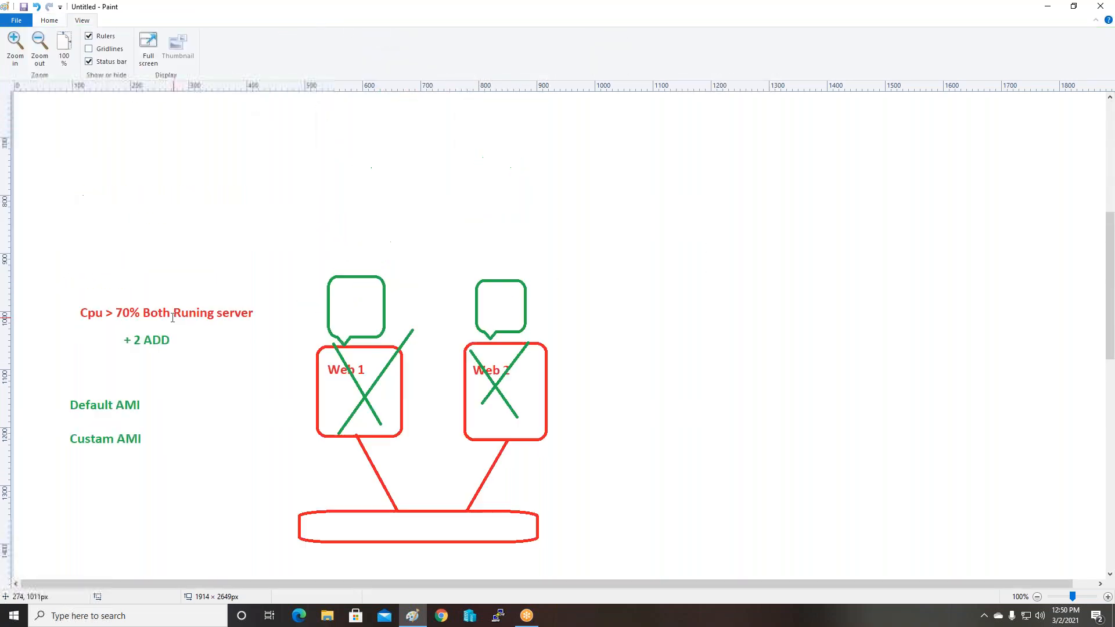
left_click(294, 251)
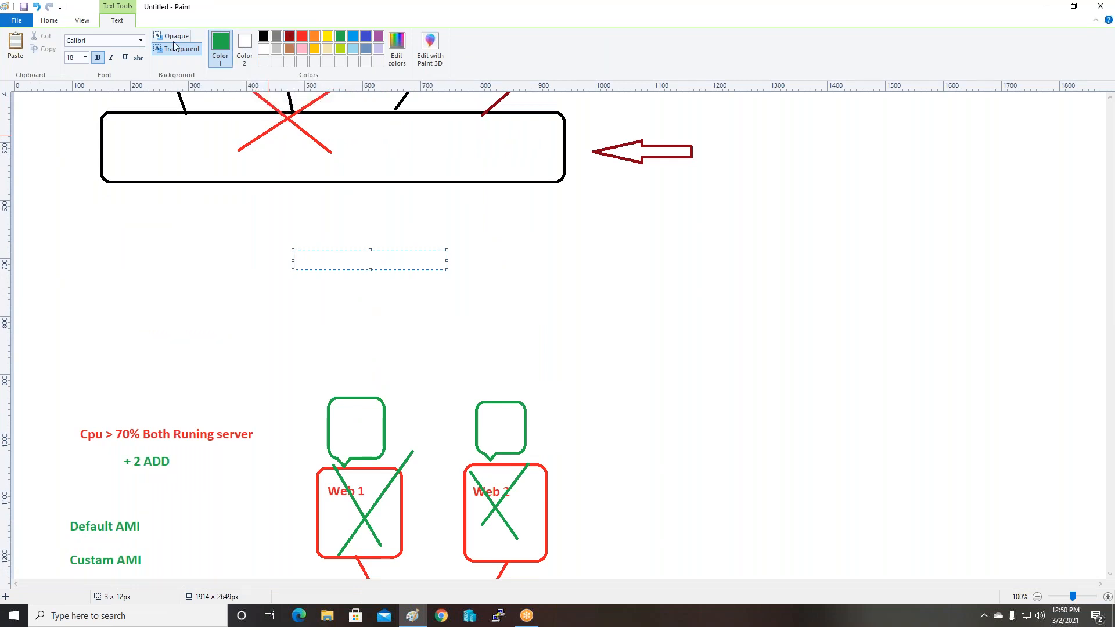
left_click(75, 160)
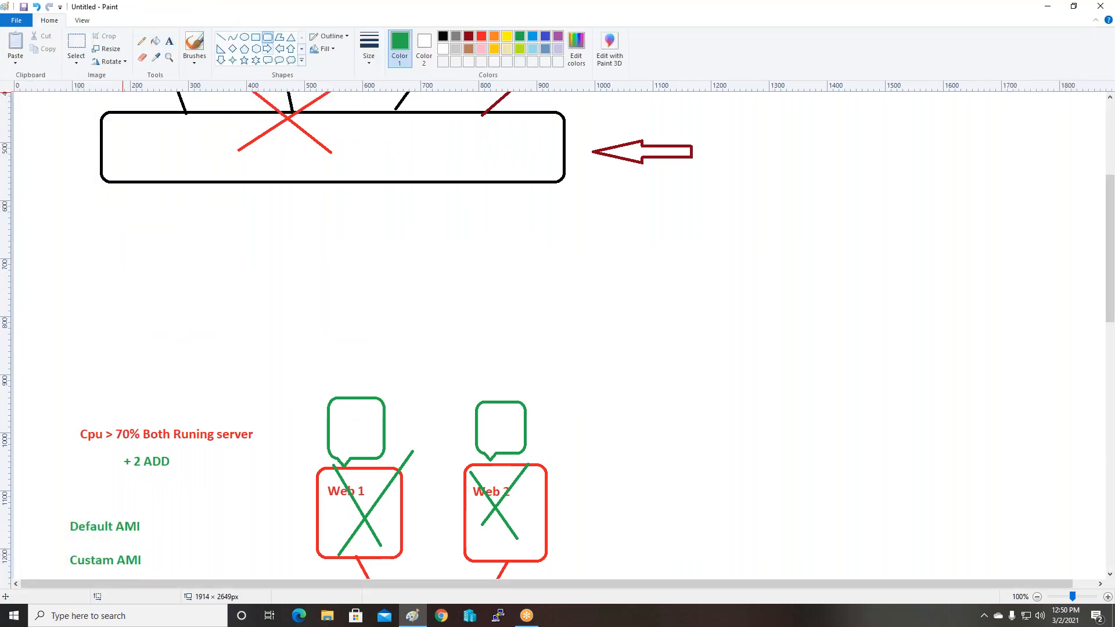
left_click_drag(126, 230, 284, 361)
left_click_drag(375, 230, 523, 358)
left_click(169, 41)
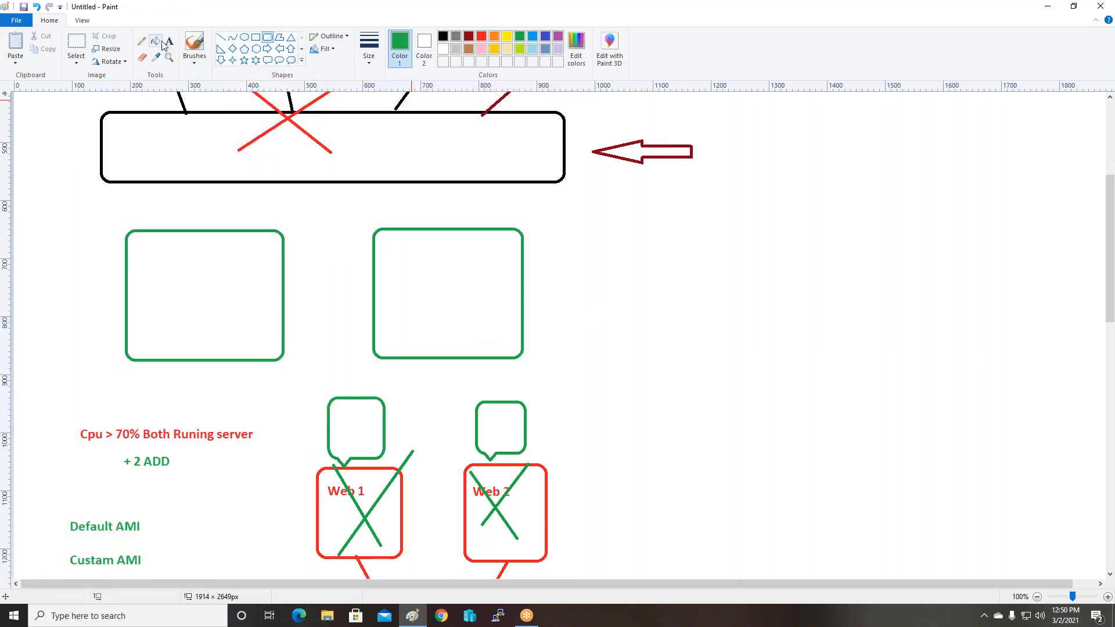
Label the left green box 'Flipcart' with '100' beneath it
left_click(143, 261)
type("Flipcarty")
key("BackSpace")
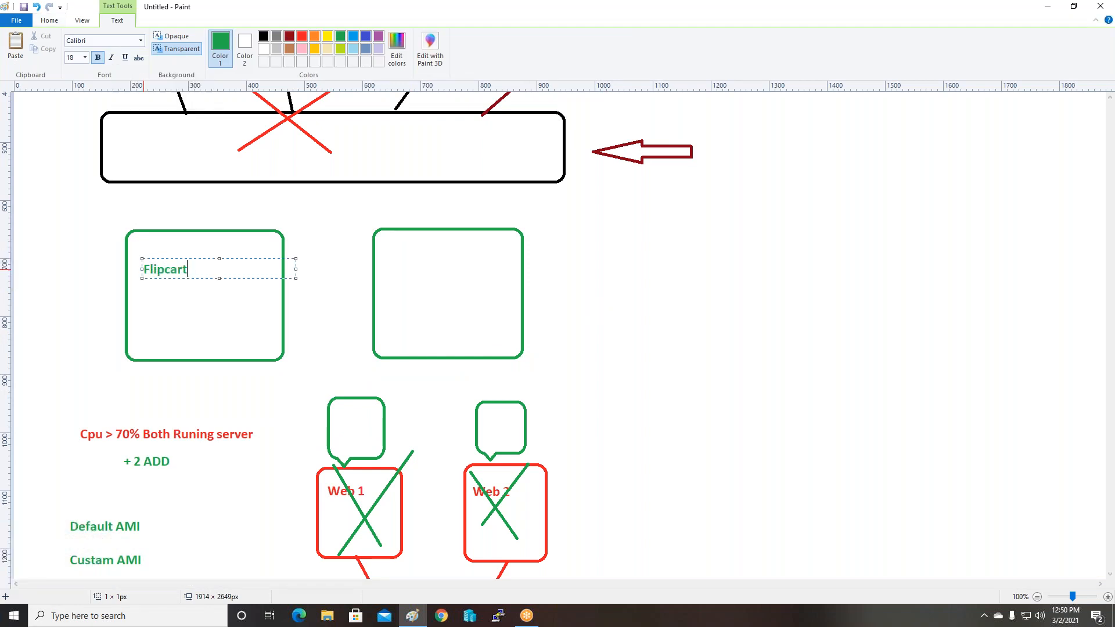
left_click(304, 335)
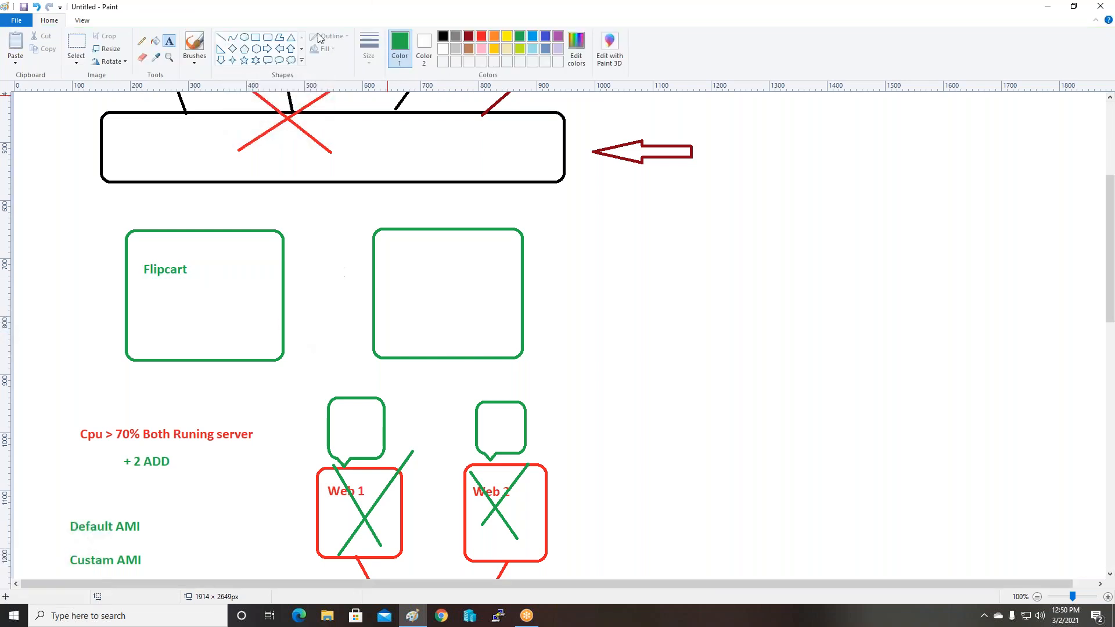
left_click(168, 300)
type("100")
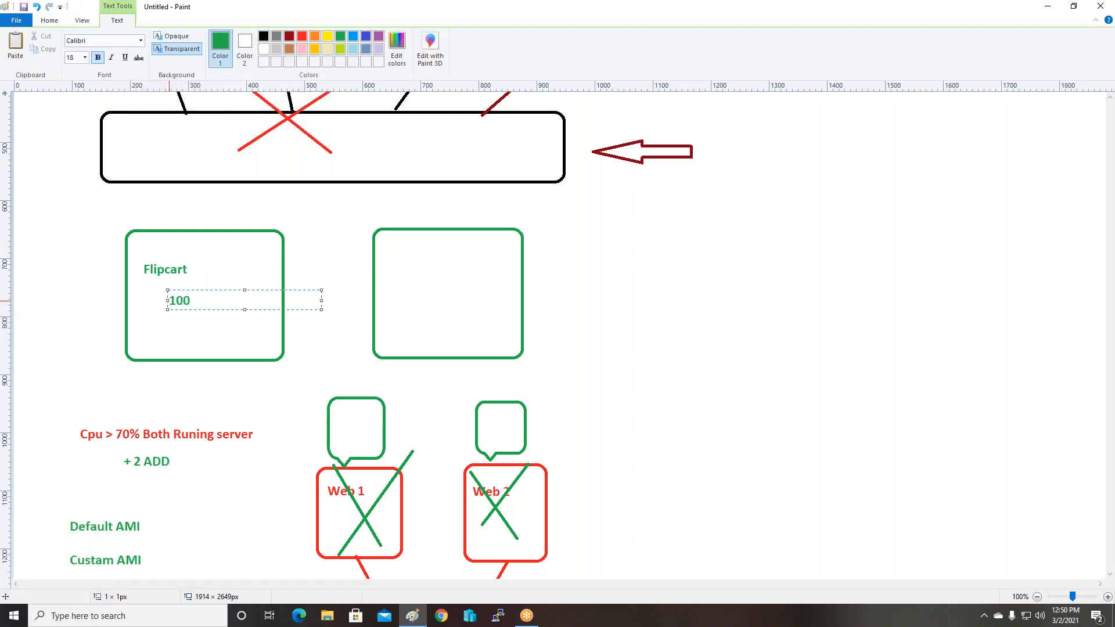
left_click(401, 287)
Label the right green box '50 discount' with 'flipcart' above it
left_click(401, 287)
type("50 discount")
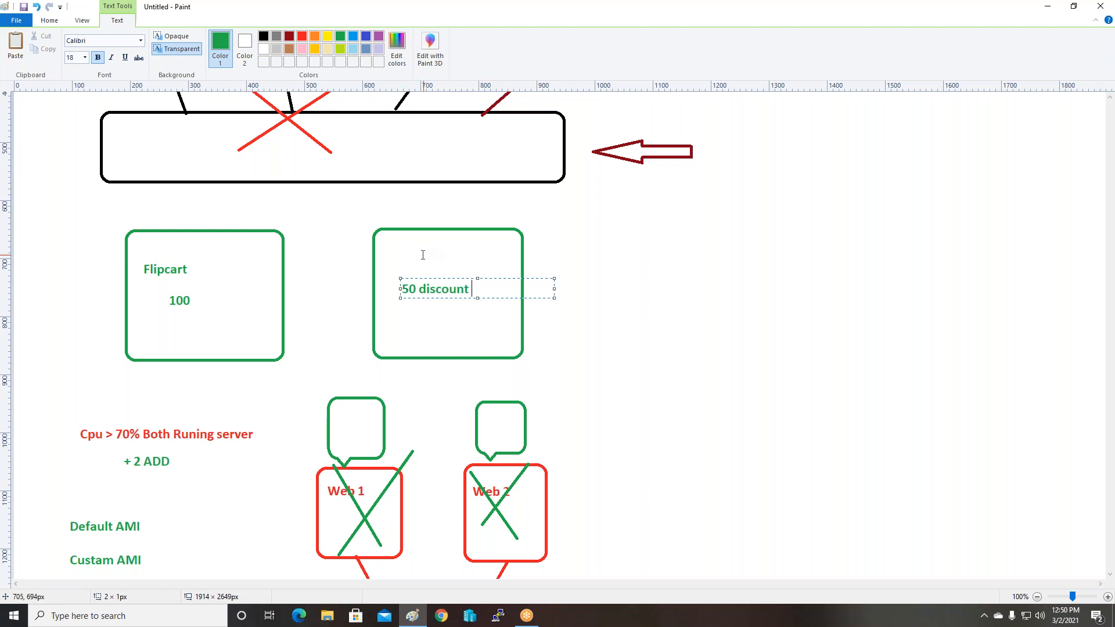
left_click(409, 252)
left_click(409, 252)
type("flipcart")
Add an 'AMI' label above the Flipcart box and an 'Add ami' label above the right box
left_click(163, 218)
left_click(162, 218)
type("AMI")
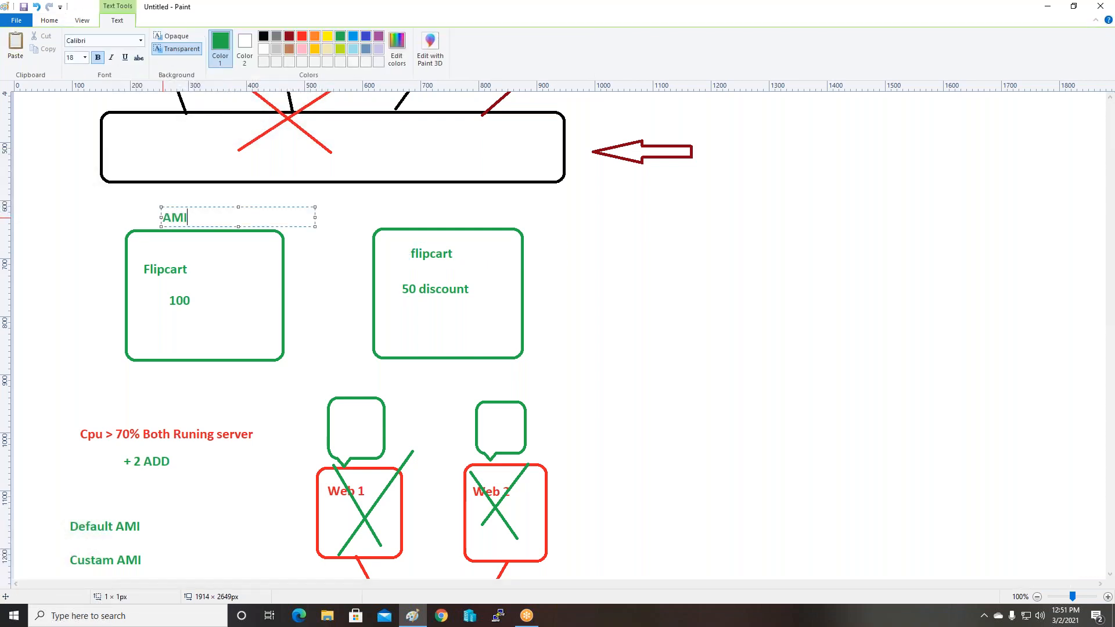
left_click(402, 218)
left_click(401, 217)
type("Add ami")
left_click(945, 319)
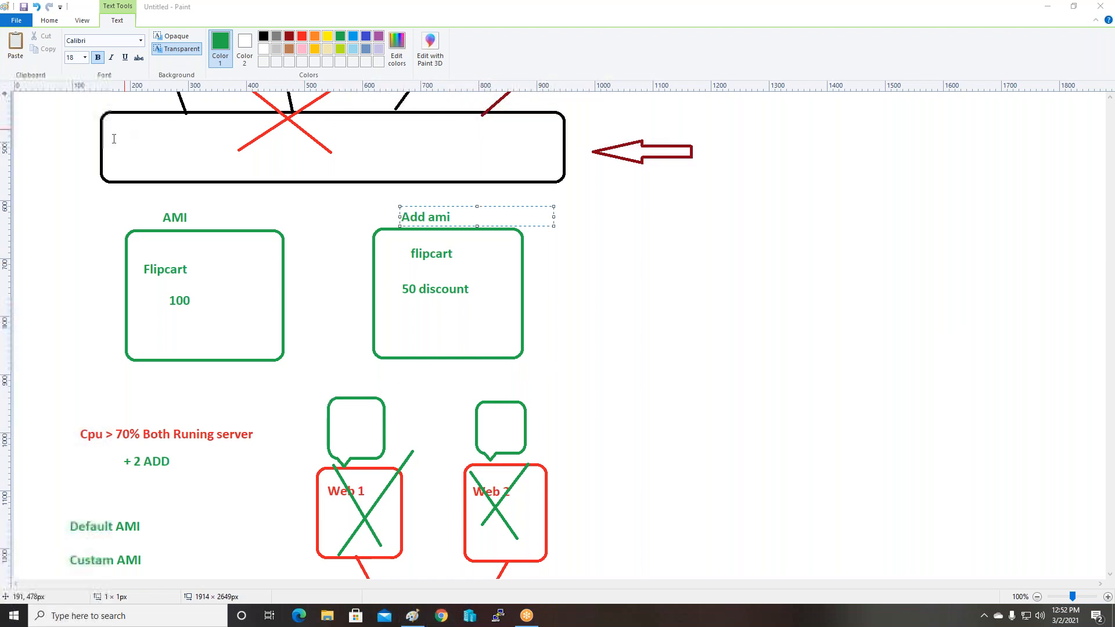
left_click(84, 144)
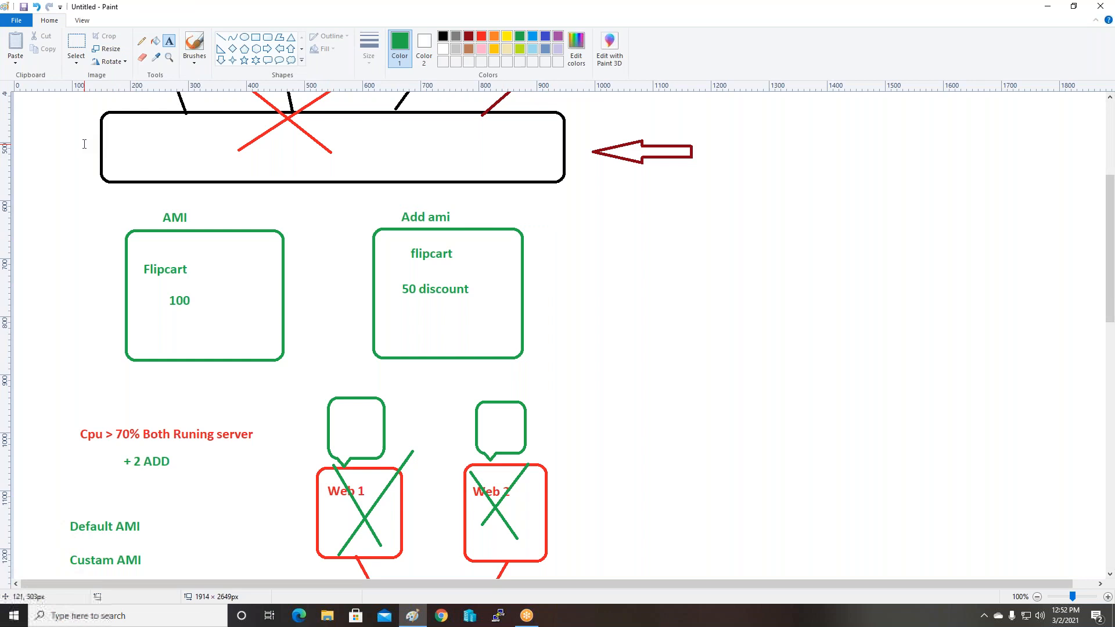
Draw a green rounded rectangular callout to the right of the Add ami box
left_click(267, 60)
left_click_drag(617, 222, 736, 366)
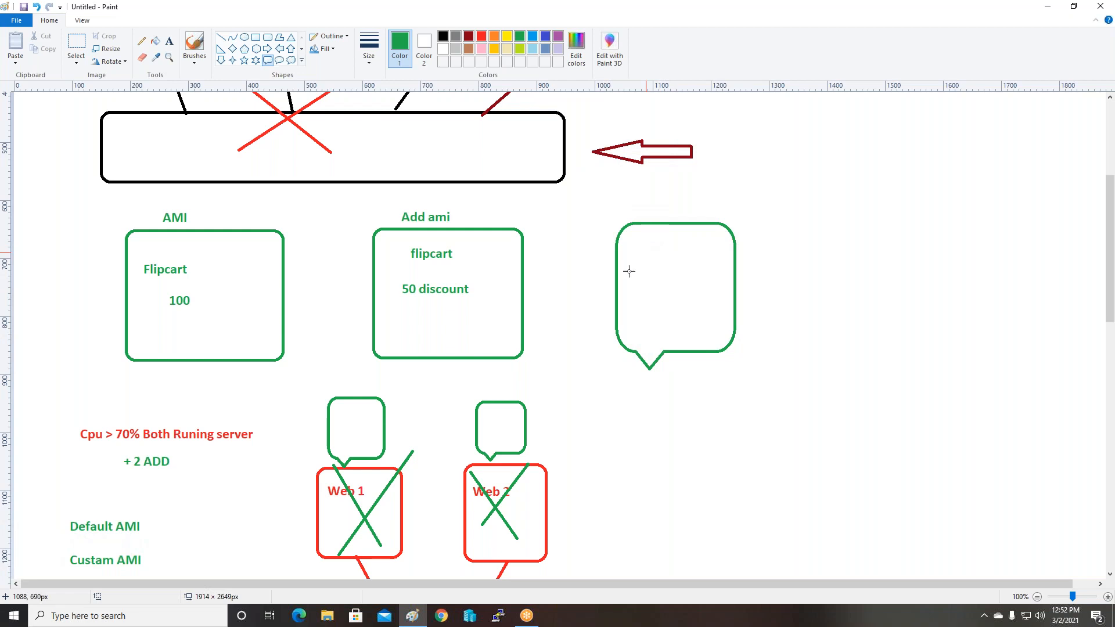
left_click(443, 618)
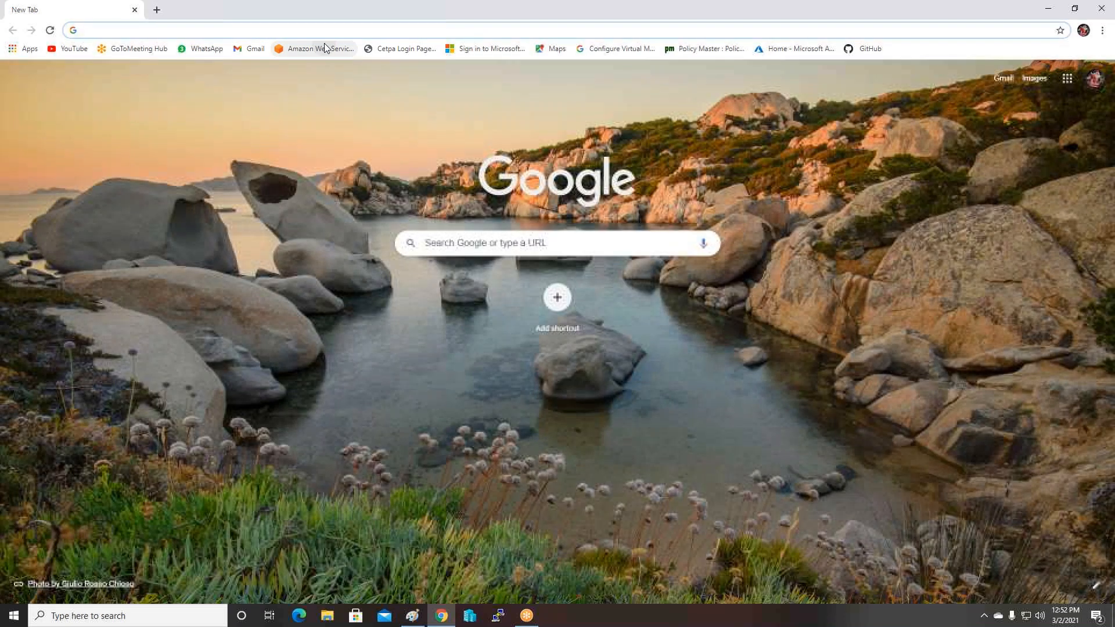
Sign in to AWS as the root user using the saved account password
left_click(321, 48)
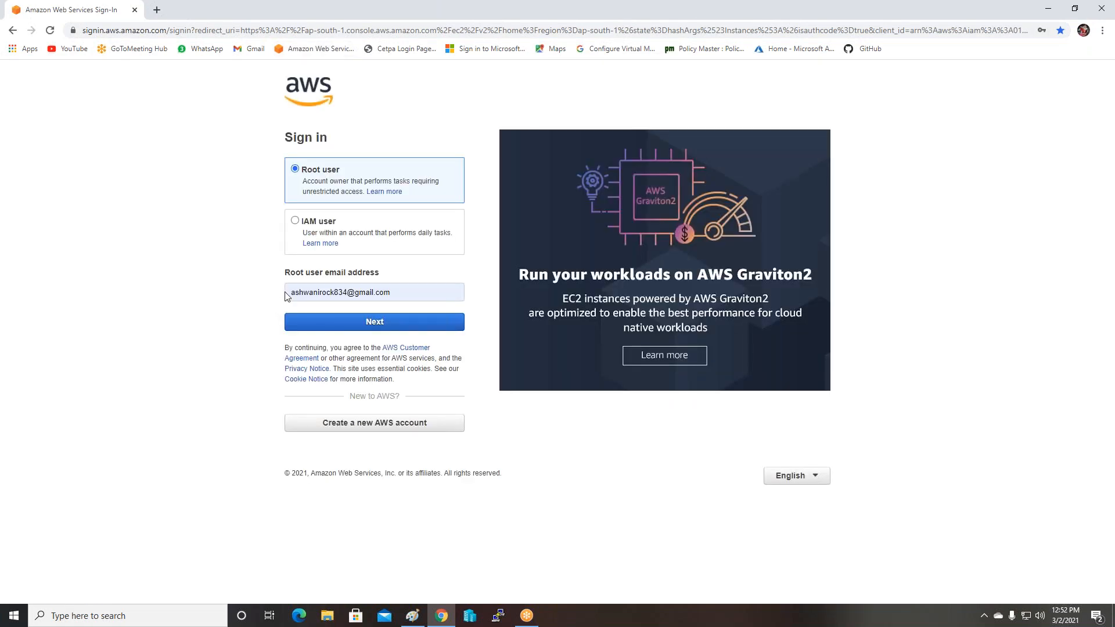
left_click(354, 316)
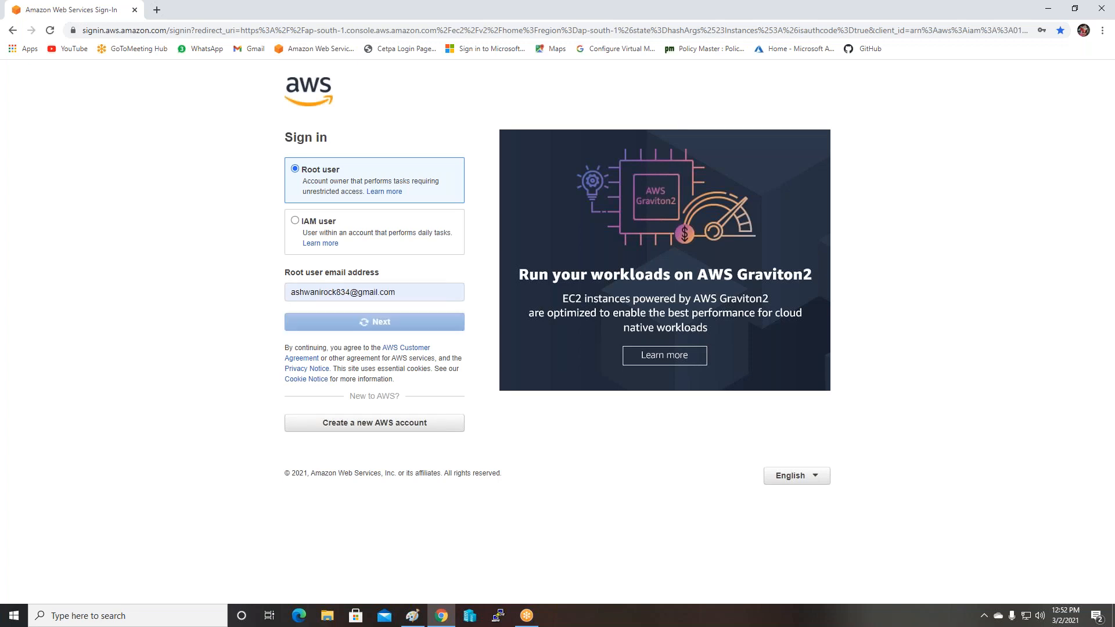
left_click(348, 210)
left_click(372, 238)
left_click(373, 239)
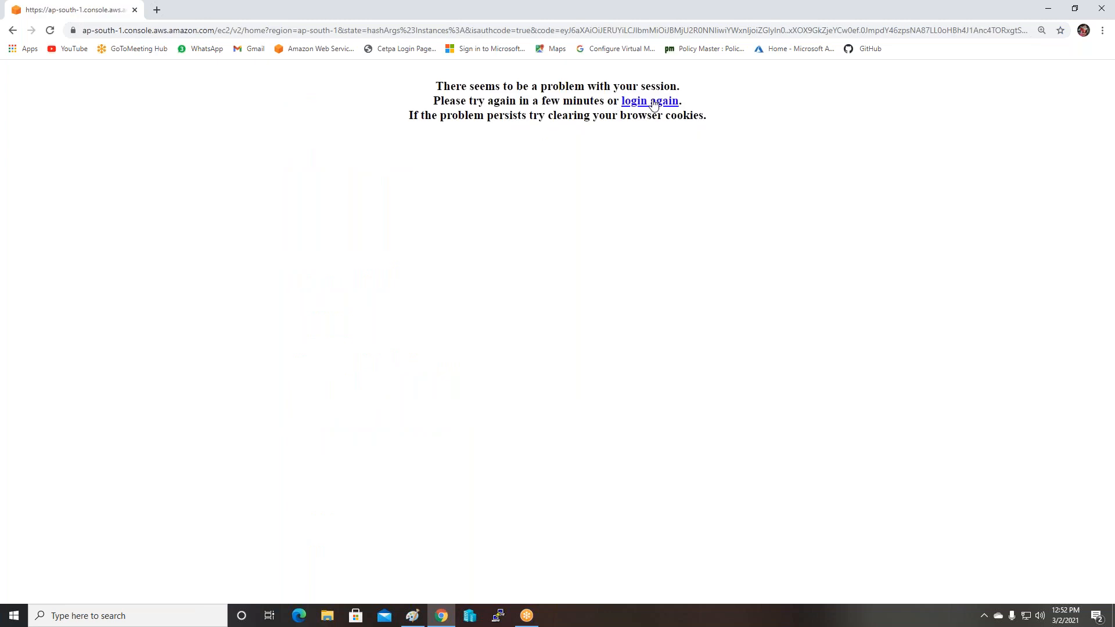
Log in again from the session error page and go to the EC2 Dashboard
left_click(651, 102)
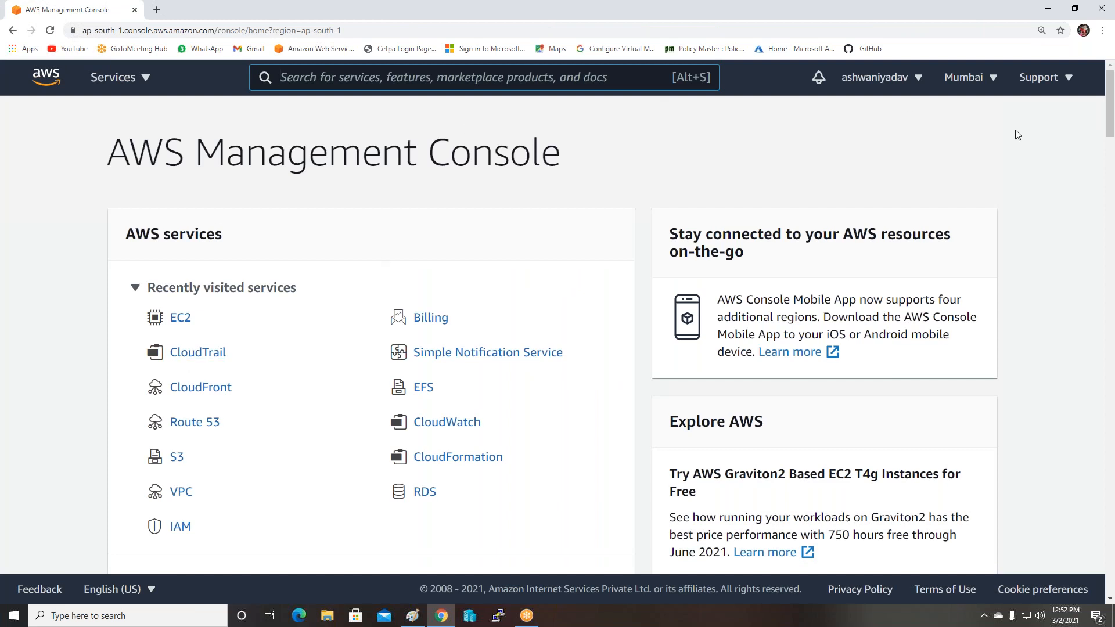
left_click(178, 320)
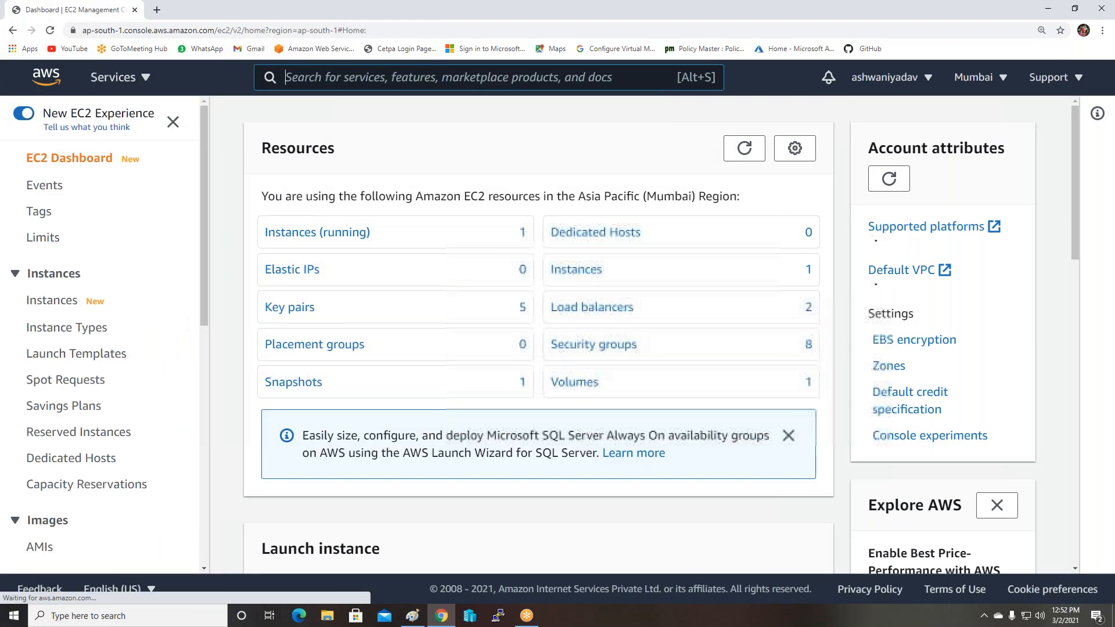
Terminate the running linux instance from the EC2 Instances list
left_click(284, 233)
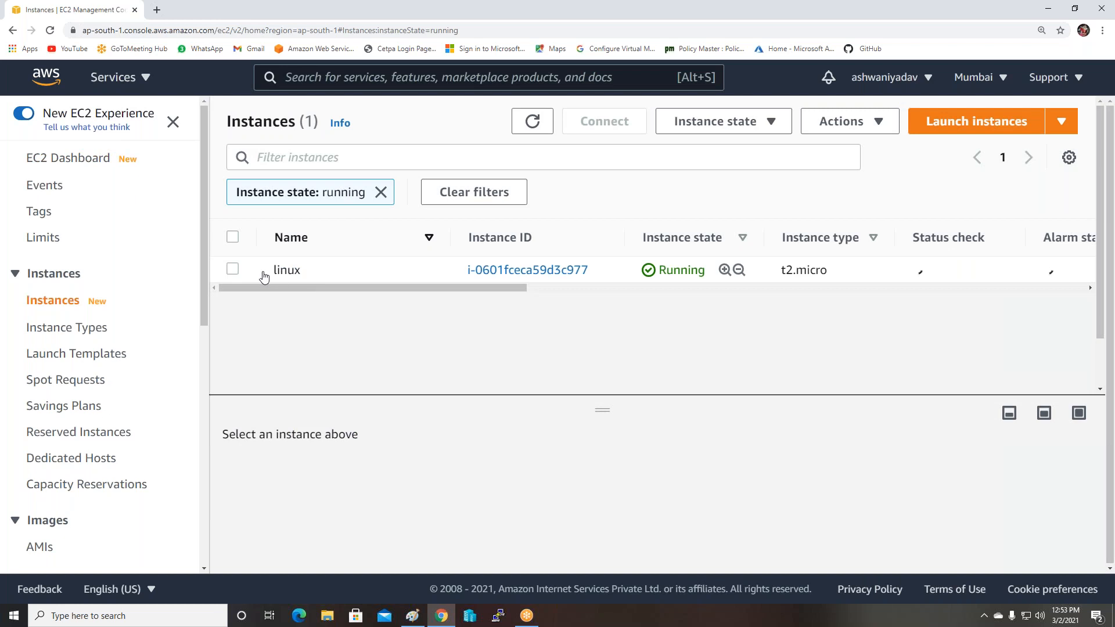
left_click(231, 266)
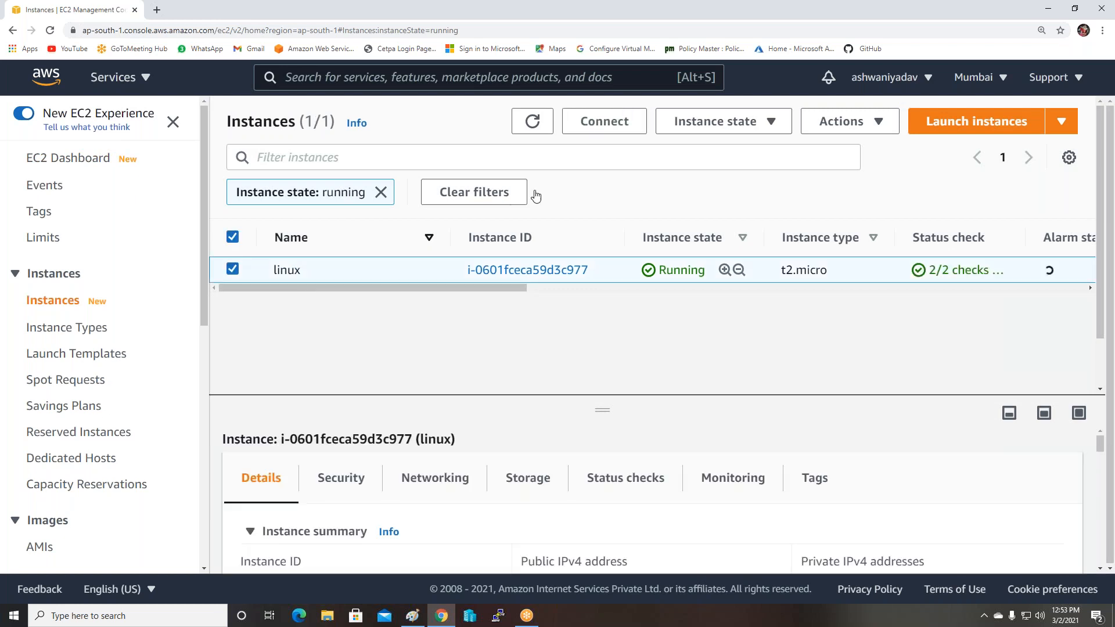
left_click(774, 121)
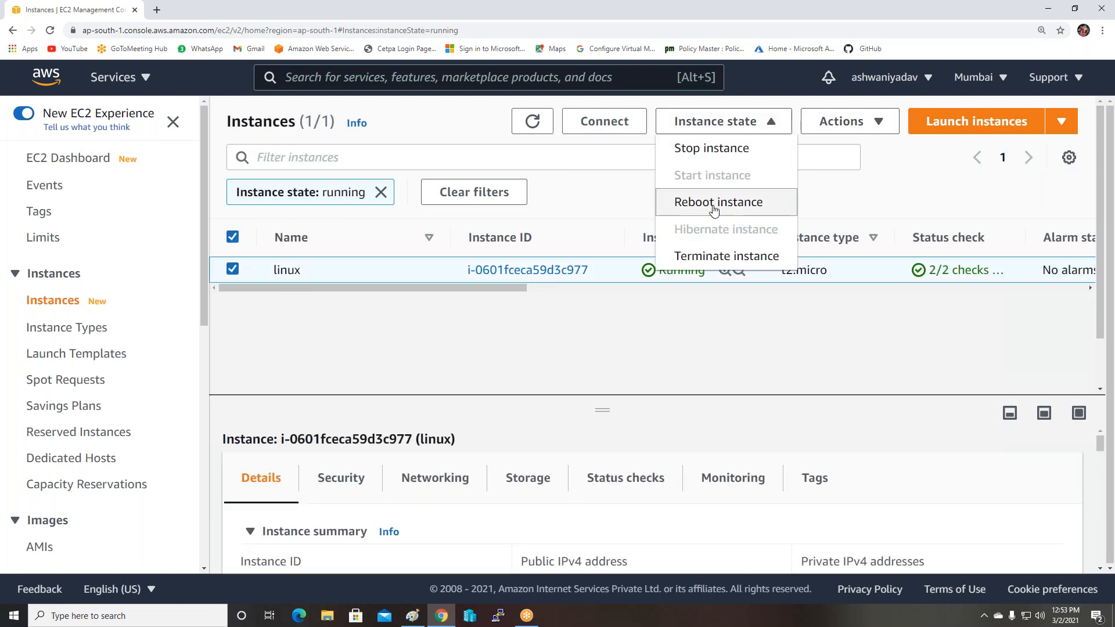
left_click(713, 256)
left_click(857, 428)
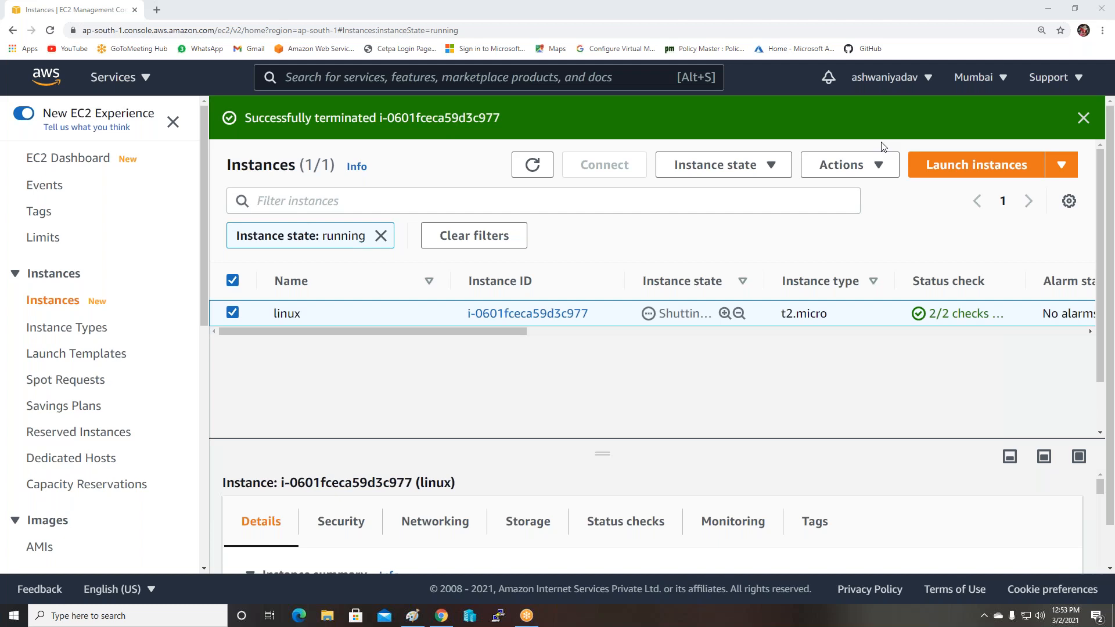
left_click(976, 165)
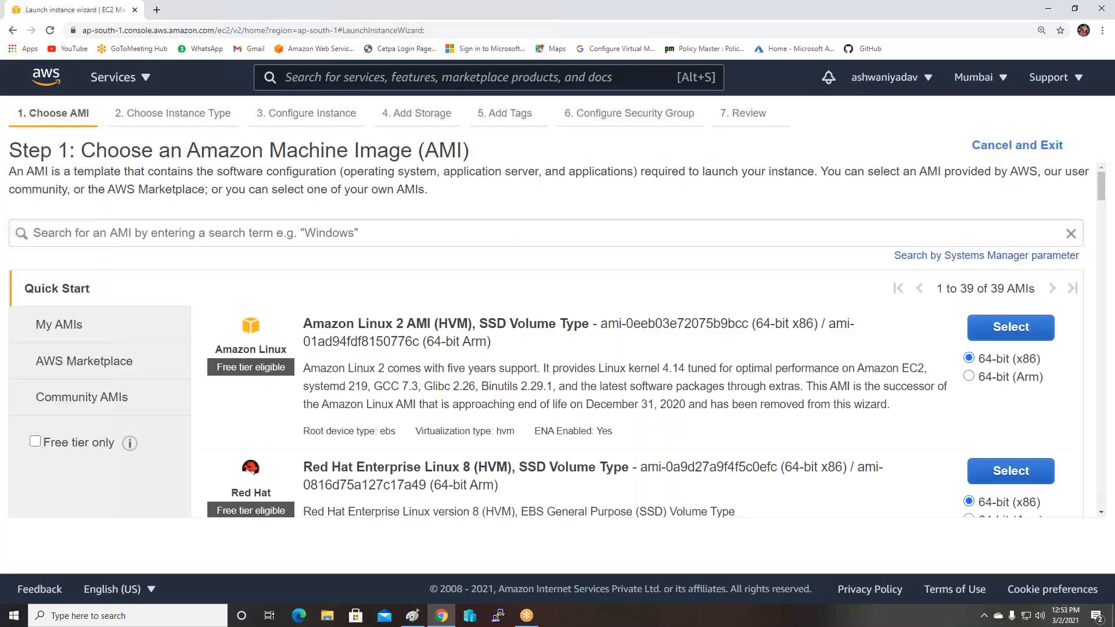
Pick the Microsoft Windows Server 2012 R2 Base AMI on t2.micro and advance to Add Tags
left_click(226, 235)
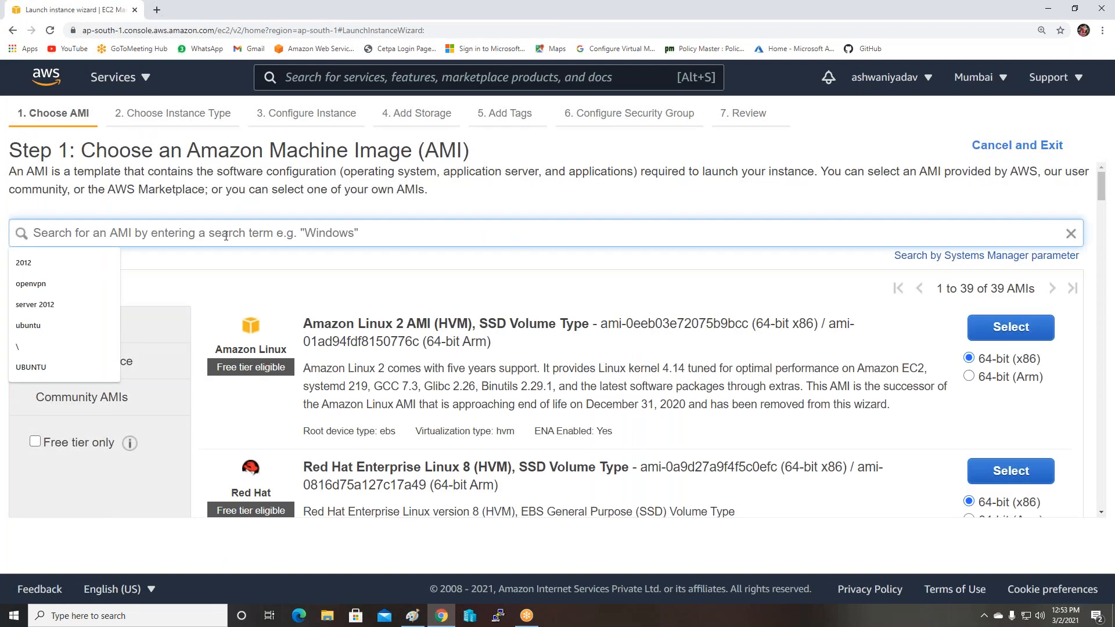
left_click(20, 260)
key("Return")
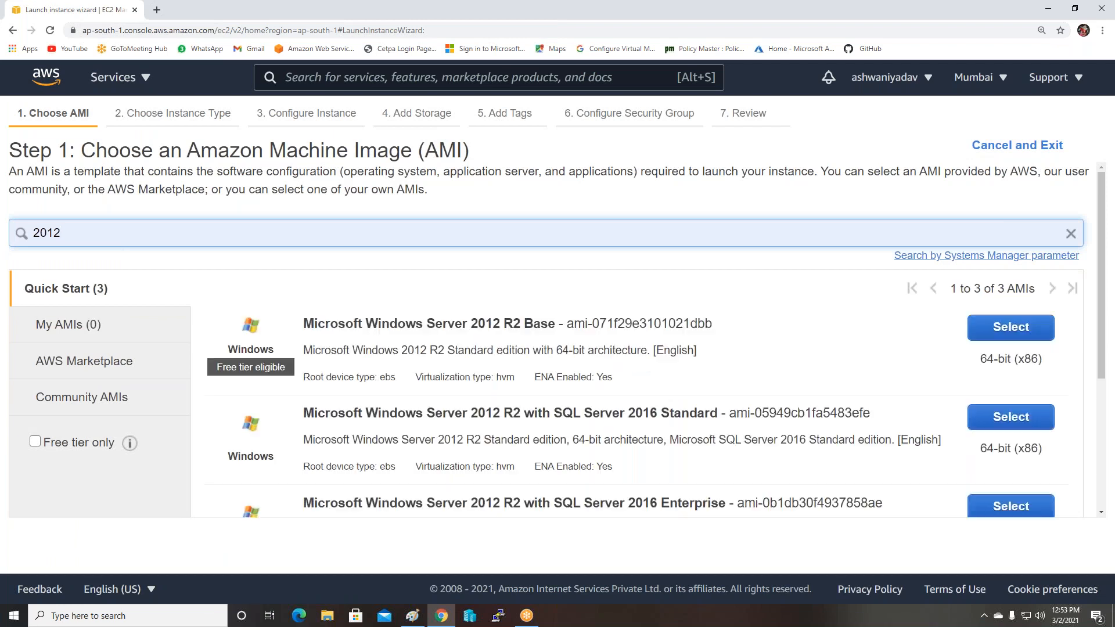
left_click(1026, 327)
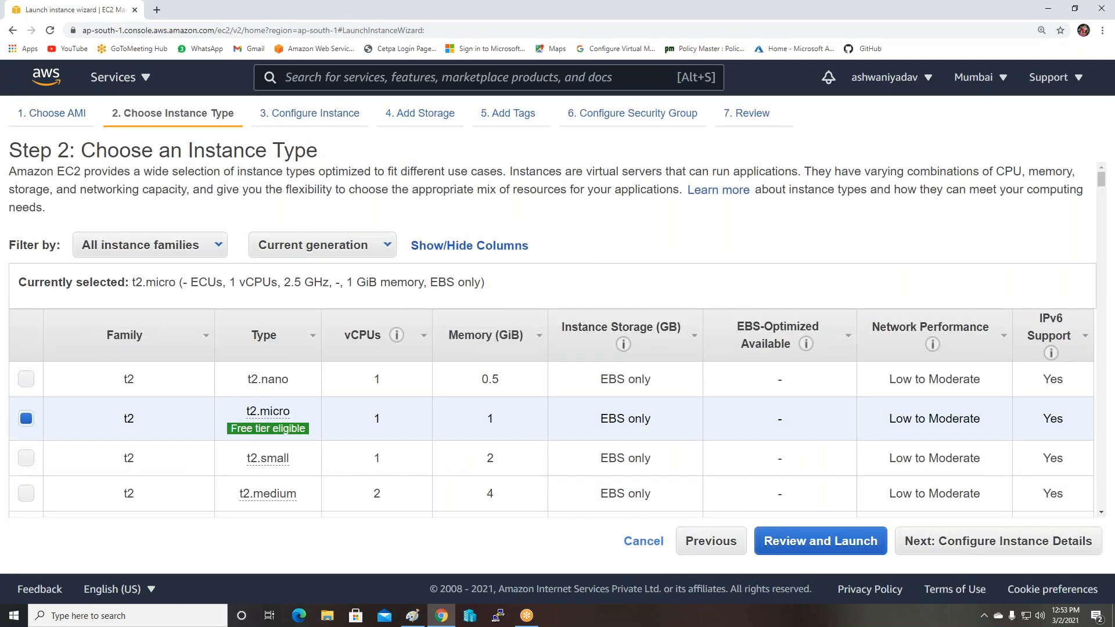
left_click(930, 541)
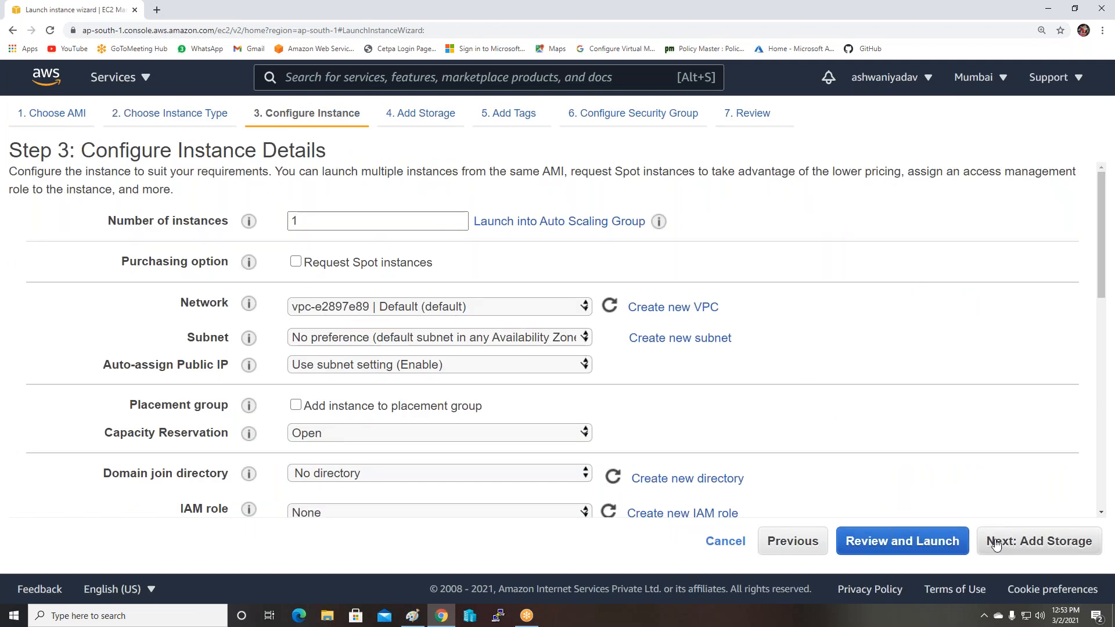
left_click(1003, 537)
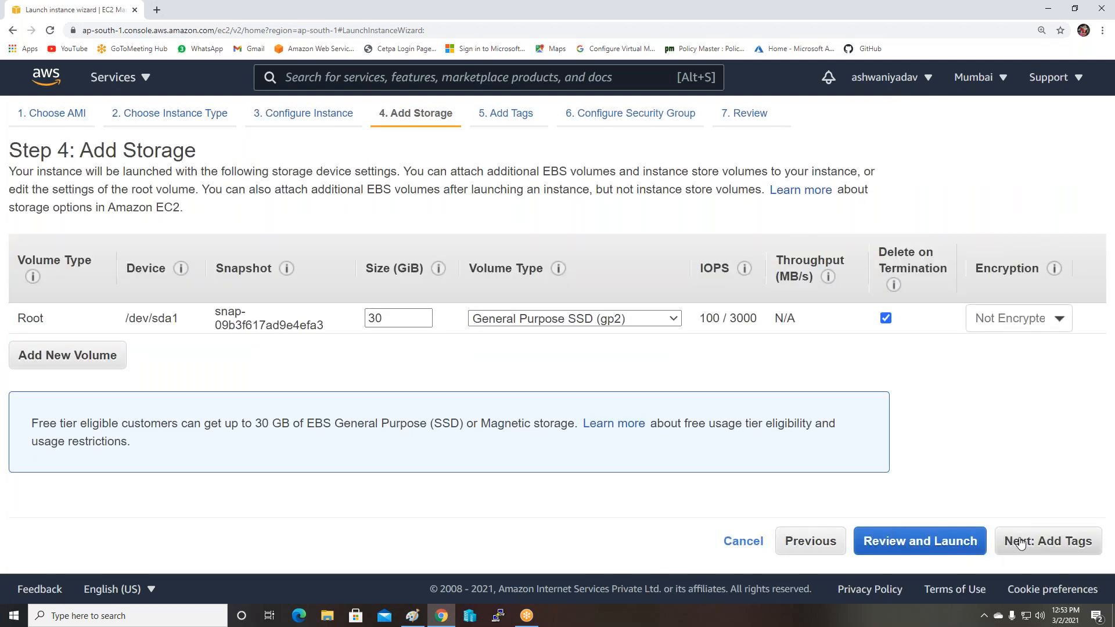
left_click(1021, 543)
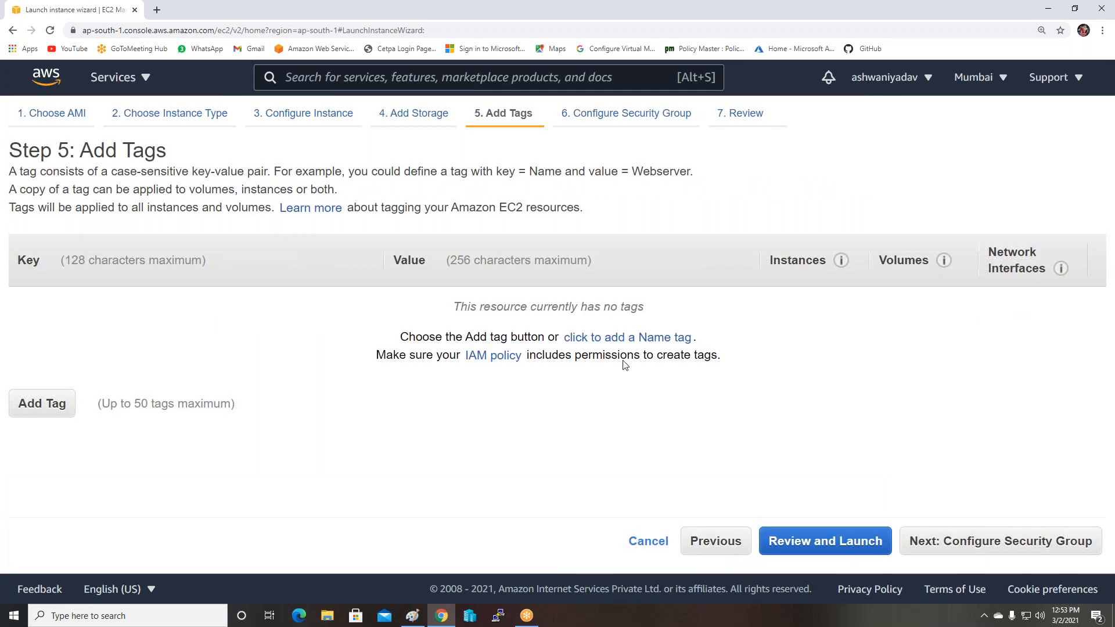
Use the existing Docker-instances security group for the new instance
left_click(929, 547)
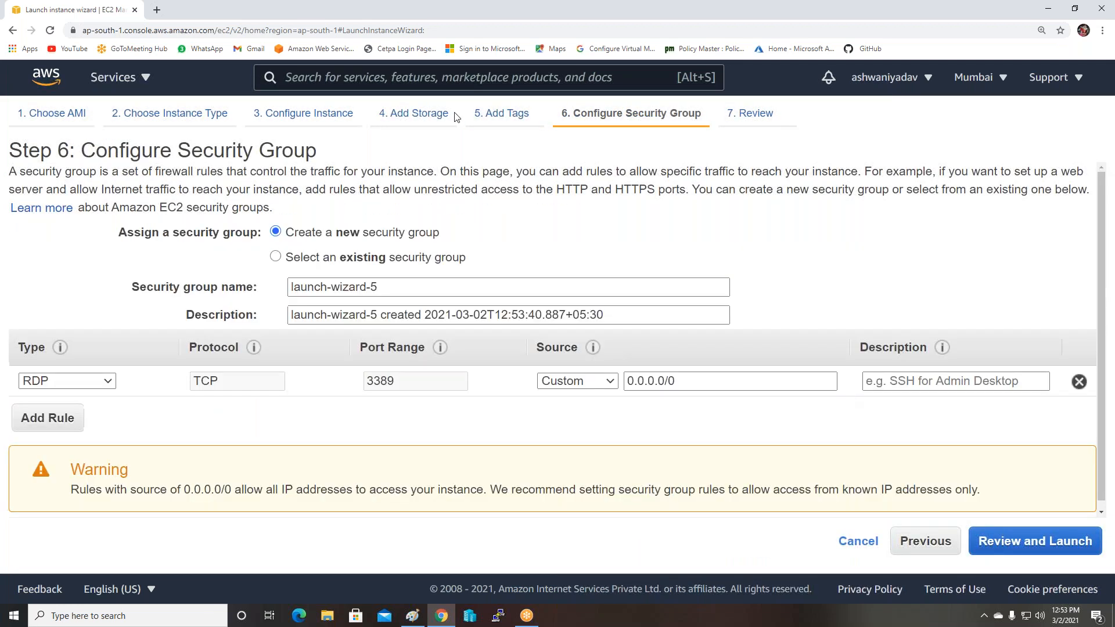
left_click(344, 257)
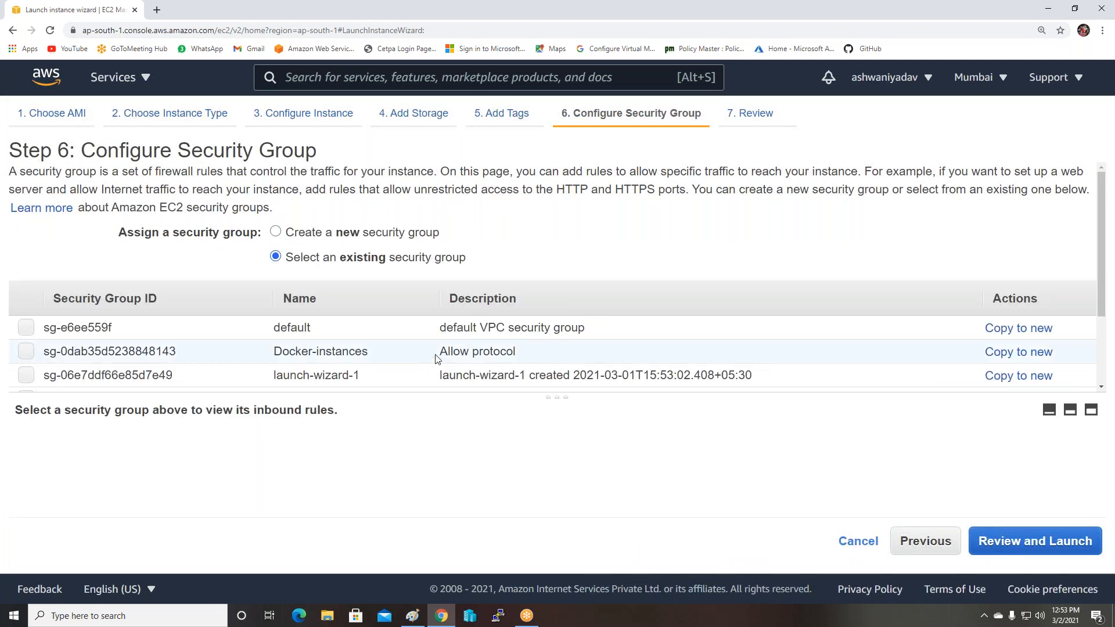
left_click(296, 350)
Review the launch settings and launch, bringing up the key pair dialog
left_click(1013, 538)
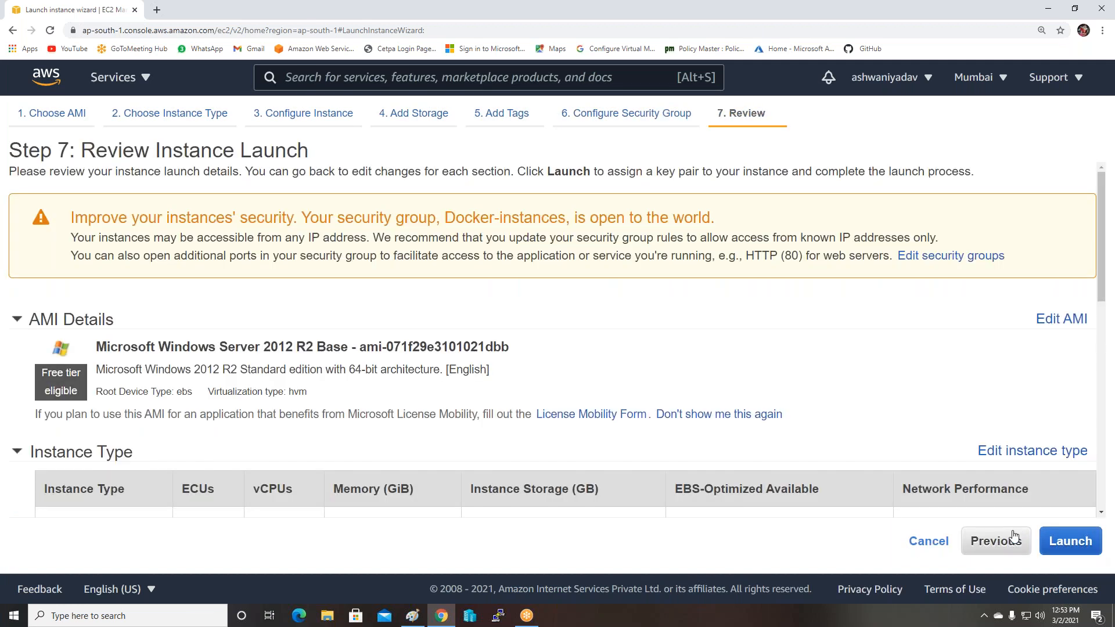
left_click(1011, 544)
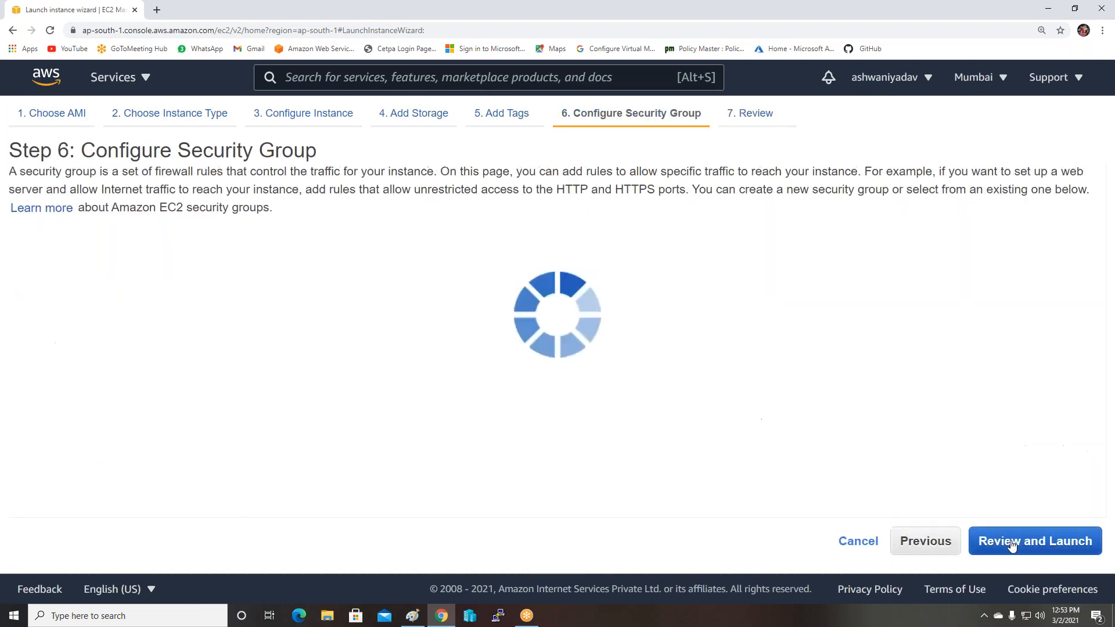
scroll(396, 442, "down", 3)
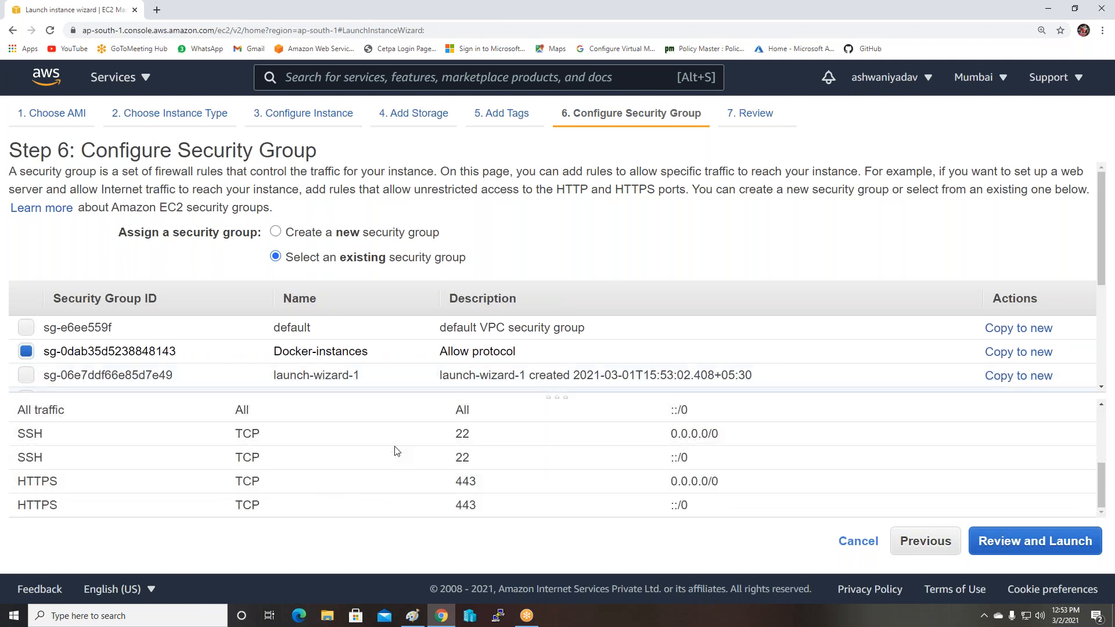
scroll(395, 450, "up", 2)
left_click(989, 540)
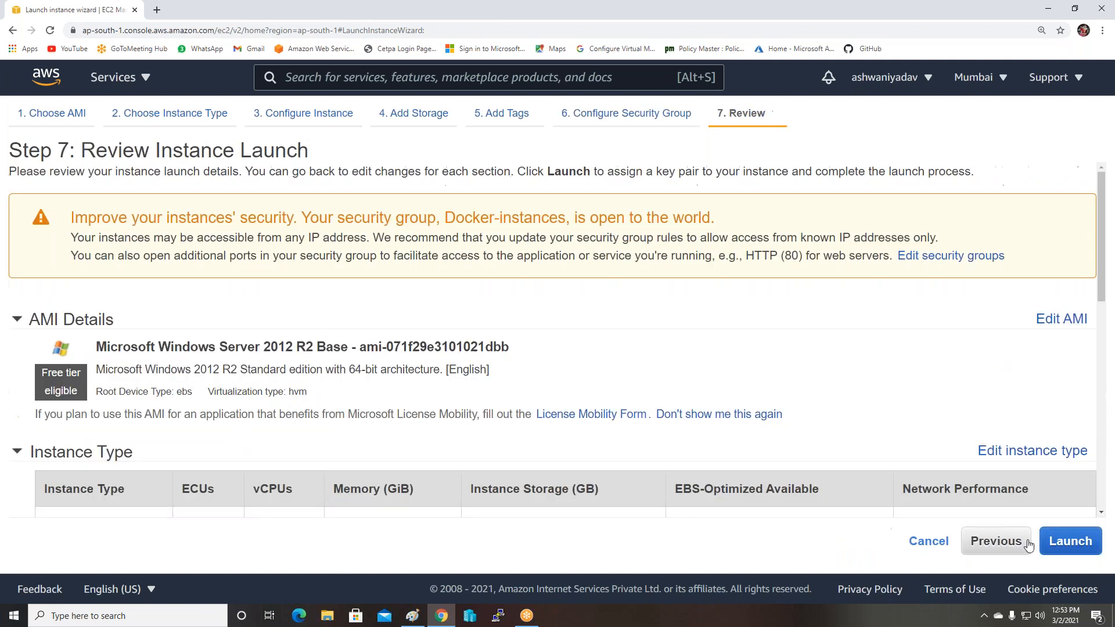
left_click(1063, 545)
Launch the instance with the windowskey32 key pair, acknowledging the private key file
left_click(331, 389)
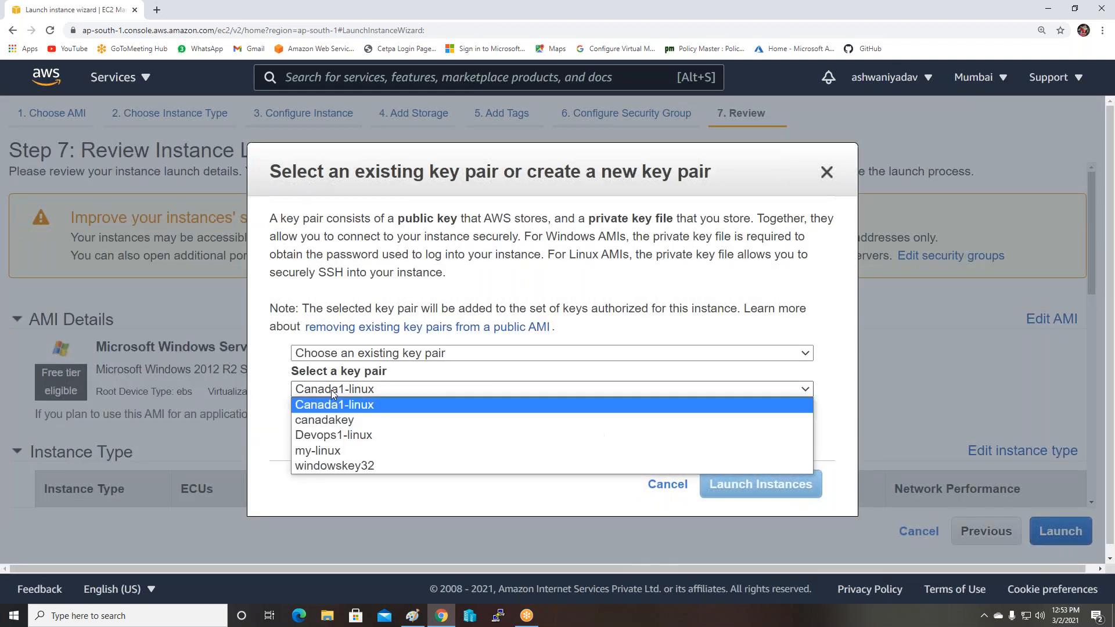
left_click(340, 466)
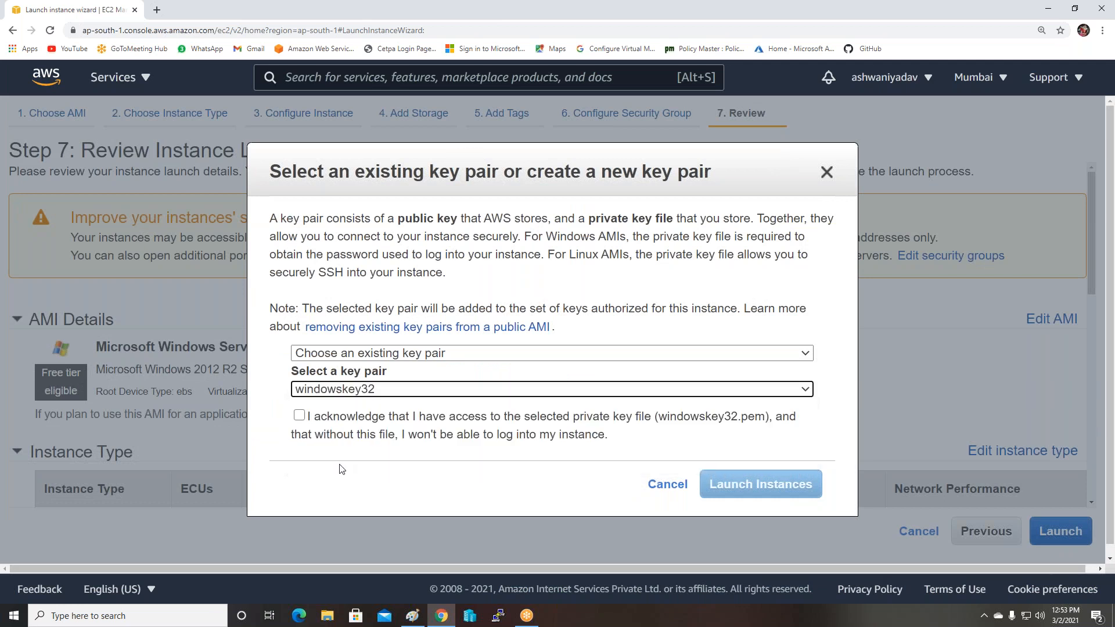
left_click(299, 415)
left_click(750, 483)
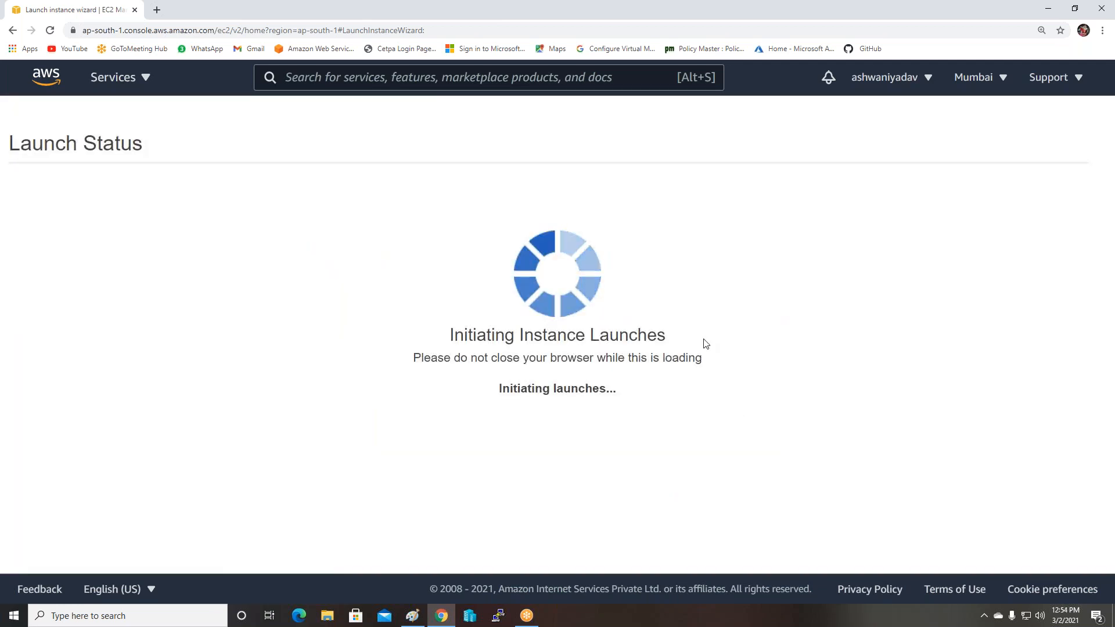
View the instances list, then bring the Paint sketch forward
scroll(416, 244, "down", 4)
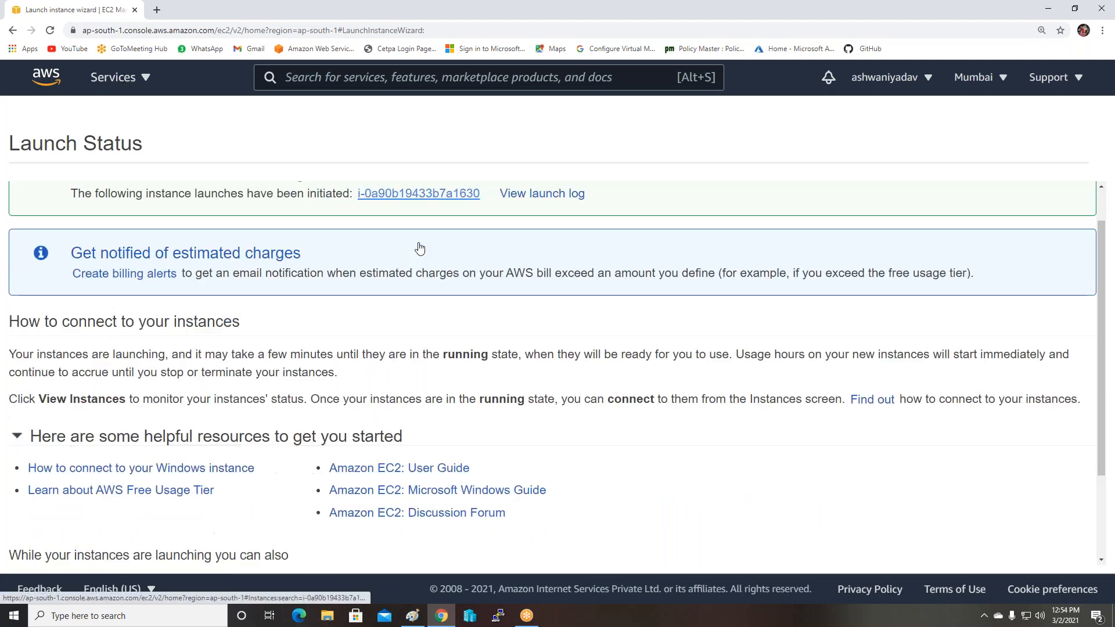
left_click(1038, 550)
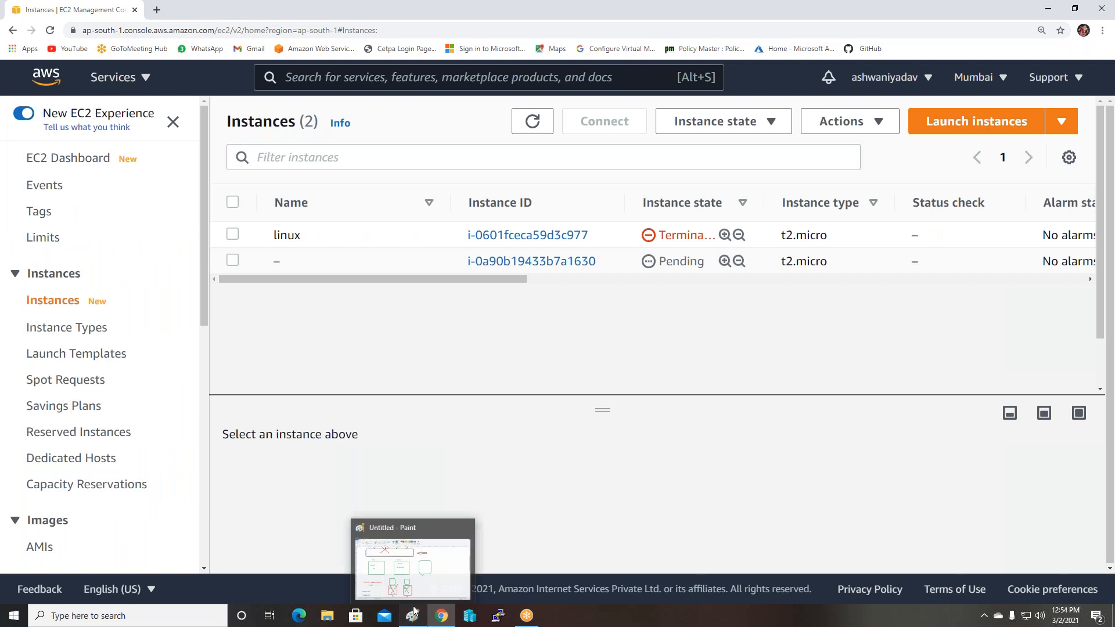
left_click(412, 615)
scroll(368, 190, "down", 10)
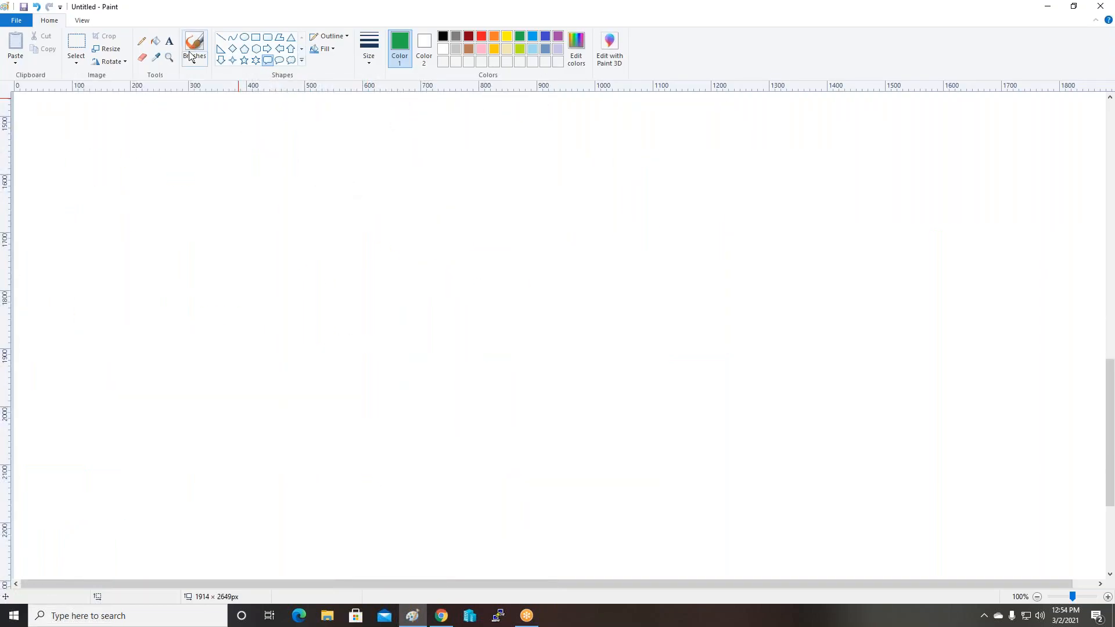
Type AMI, Loadbalancer, Security group and VPC as a text list on the Paint canvas
left_click(169, 46)
left_click(90, 170)
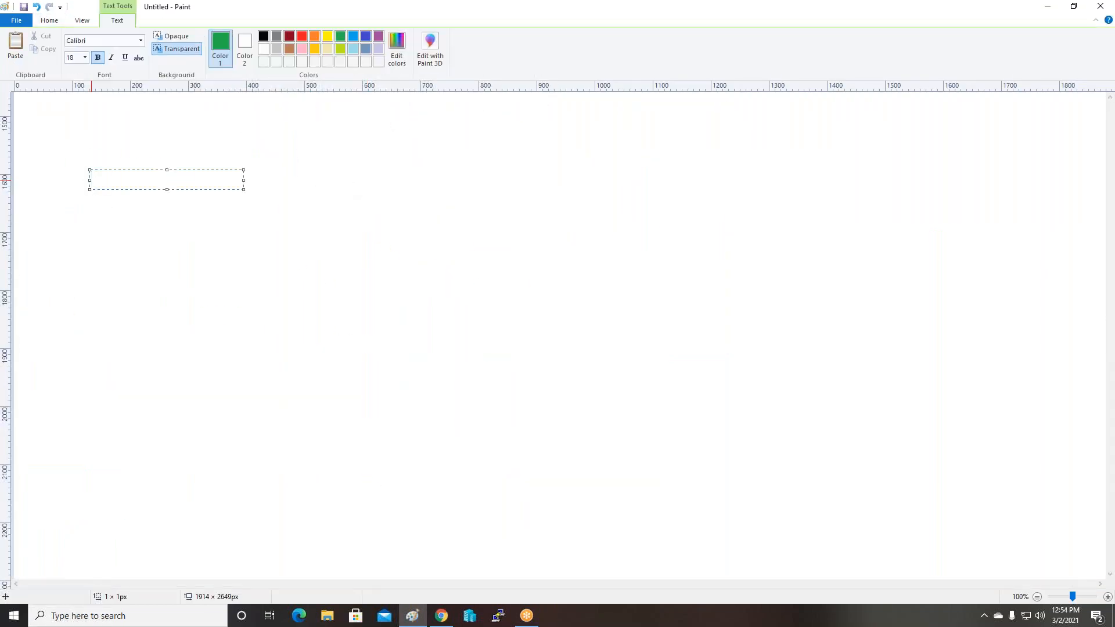
type("AMI")
key("Return")
key("Return")
type("Loadbalancer")
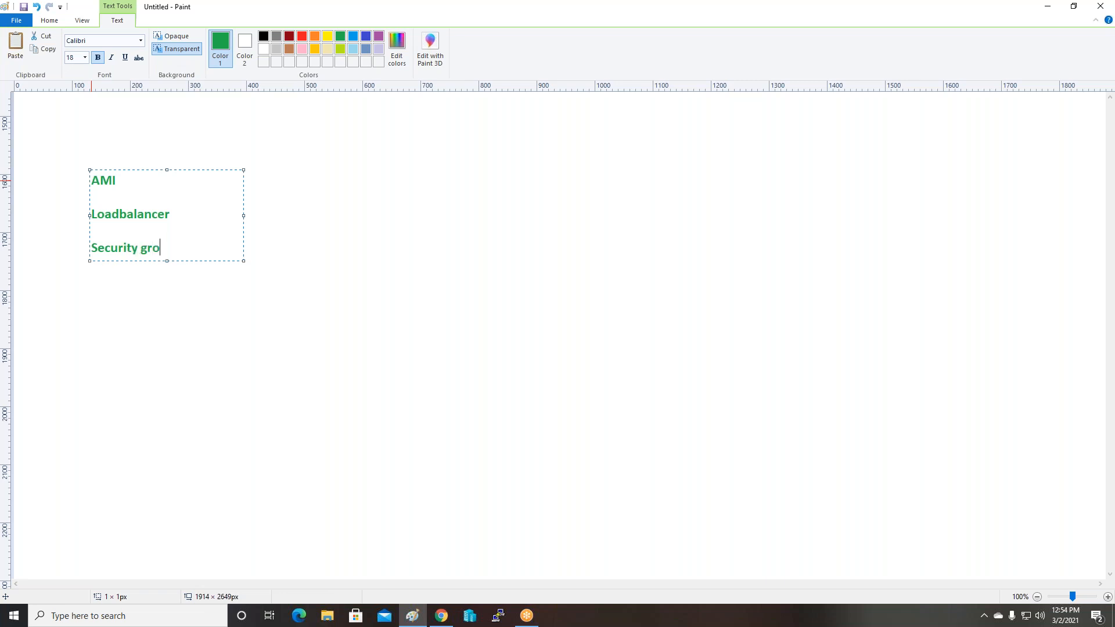
key("Return")
key("Return")
type("VPC")
key("Return")
key("Return")
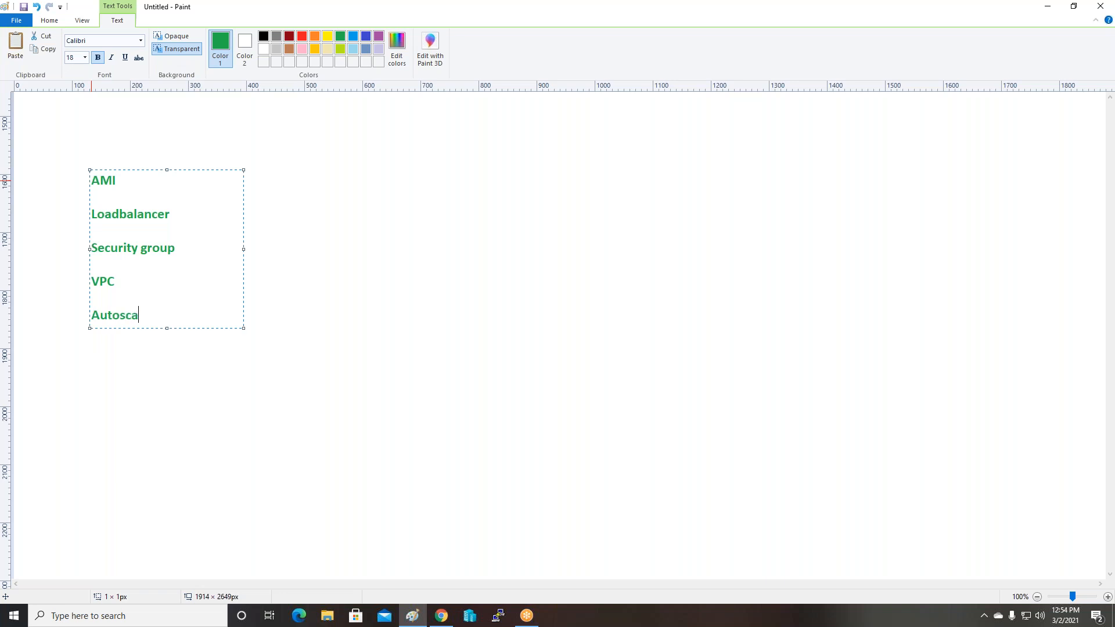
Add Autoscaling Launch Configuration and Autoscaling group in a widened text box, then return to EC2
type("unch Configuration")
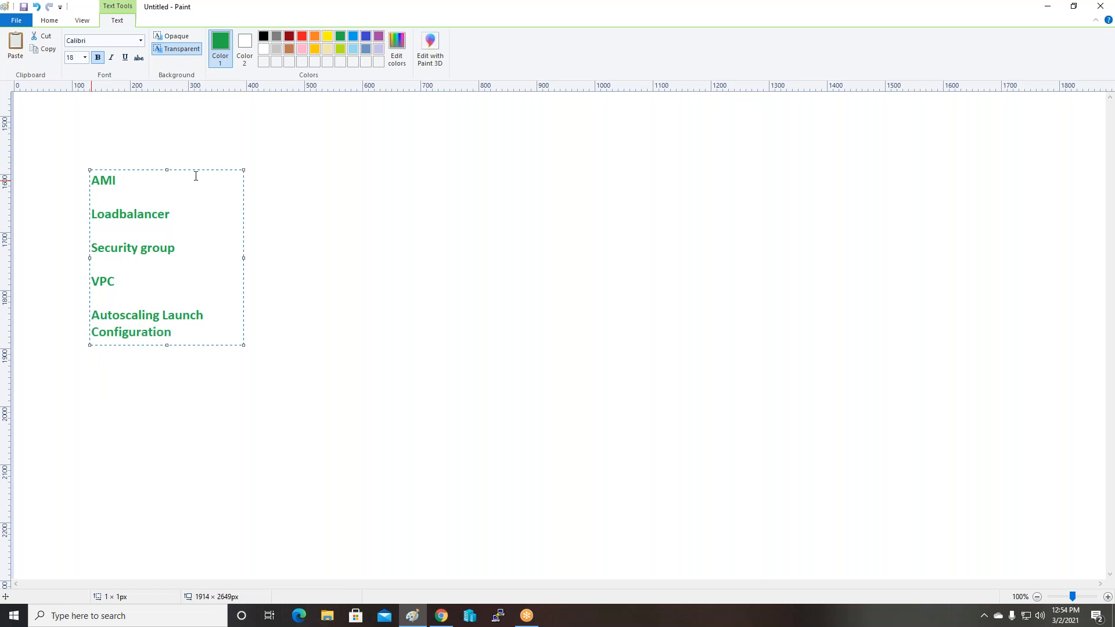
left_click_drag(243, 258, 414, 264)
key("Return")
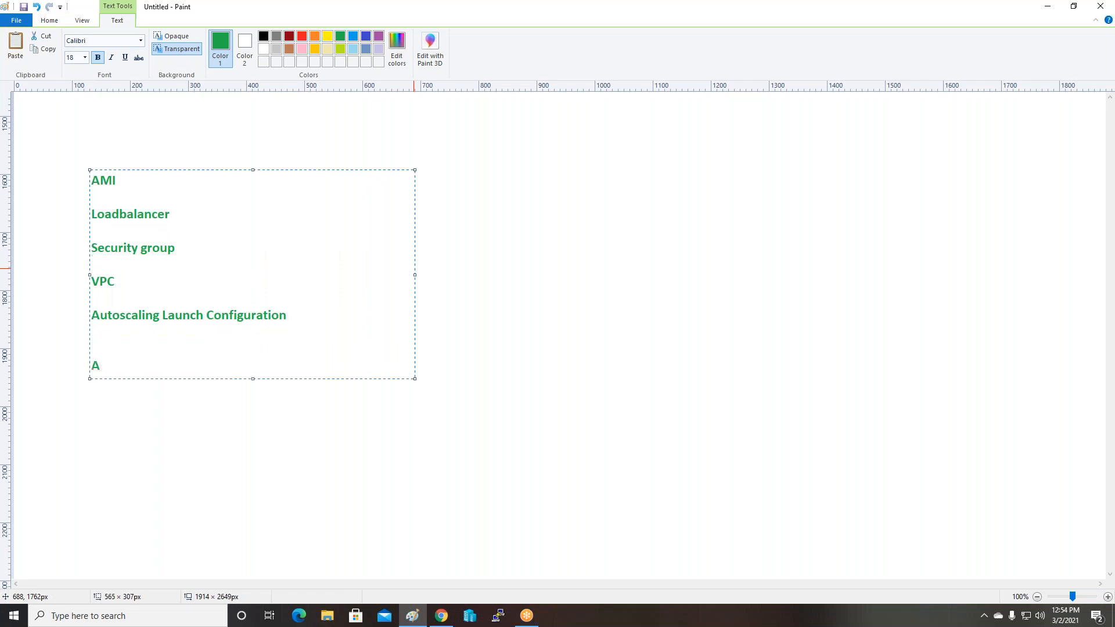
type("Autoscaling group")
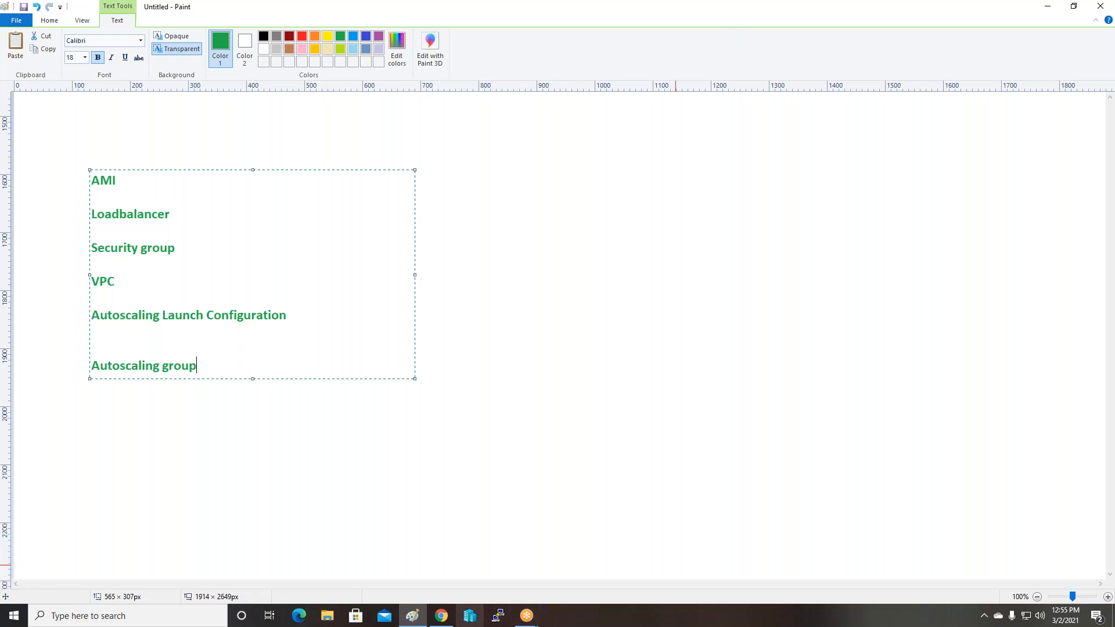
left_click(442, 615)
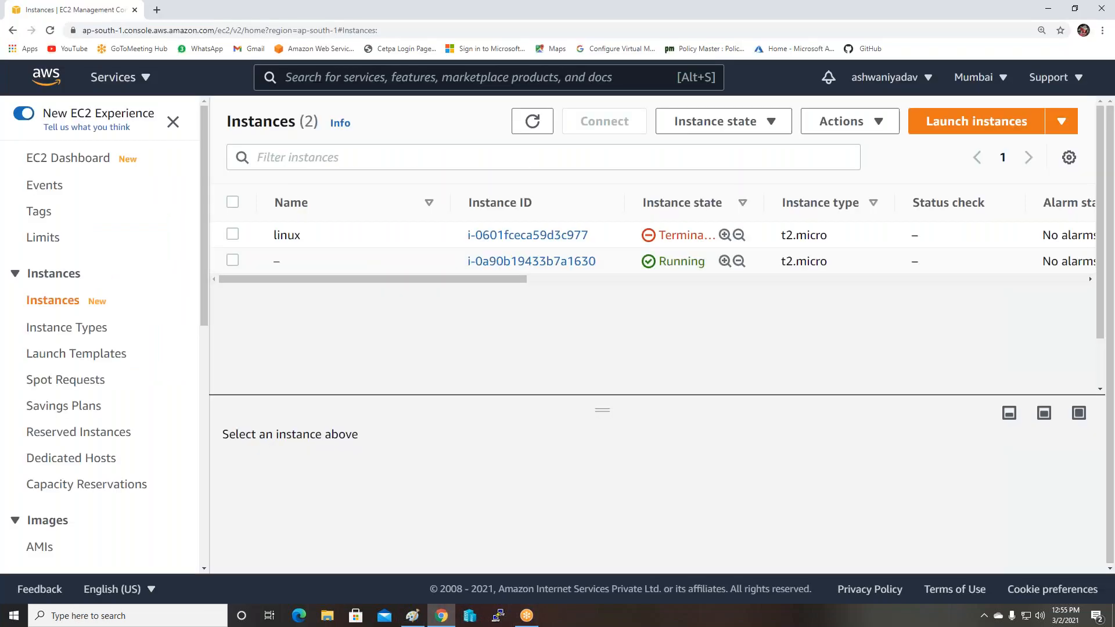
Decrypt the running instance's administrator password in its RDP client details using windowskey32.pem
left_click(232, 261)
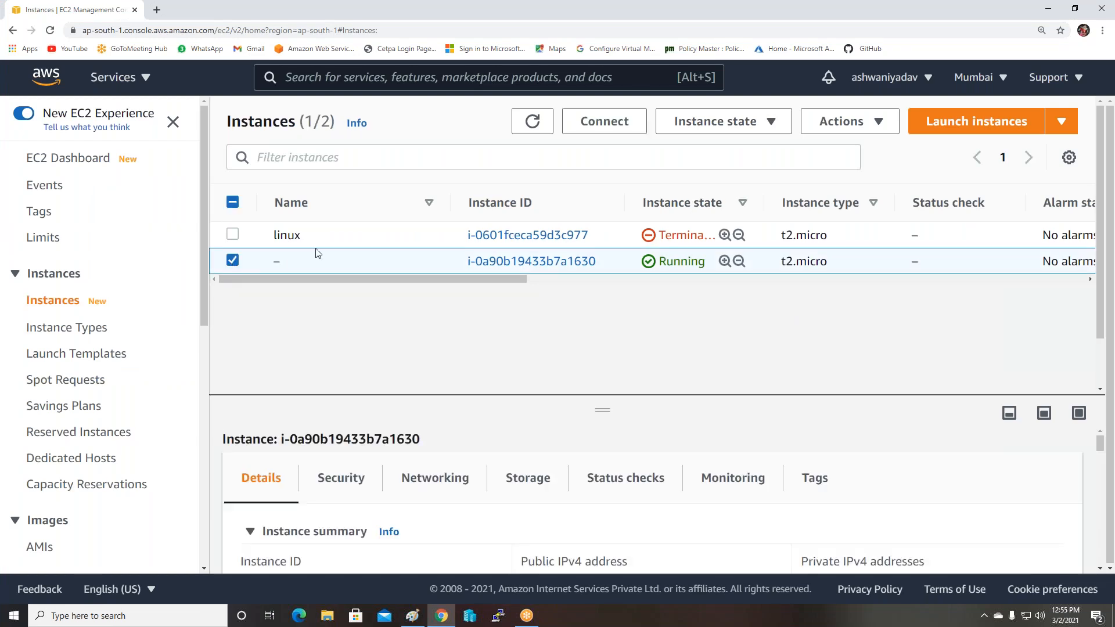
left_click(595, 124)
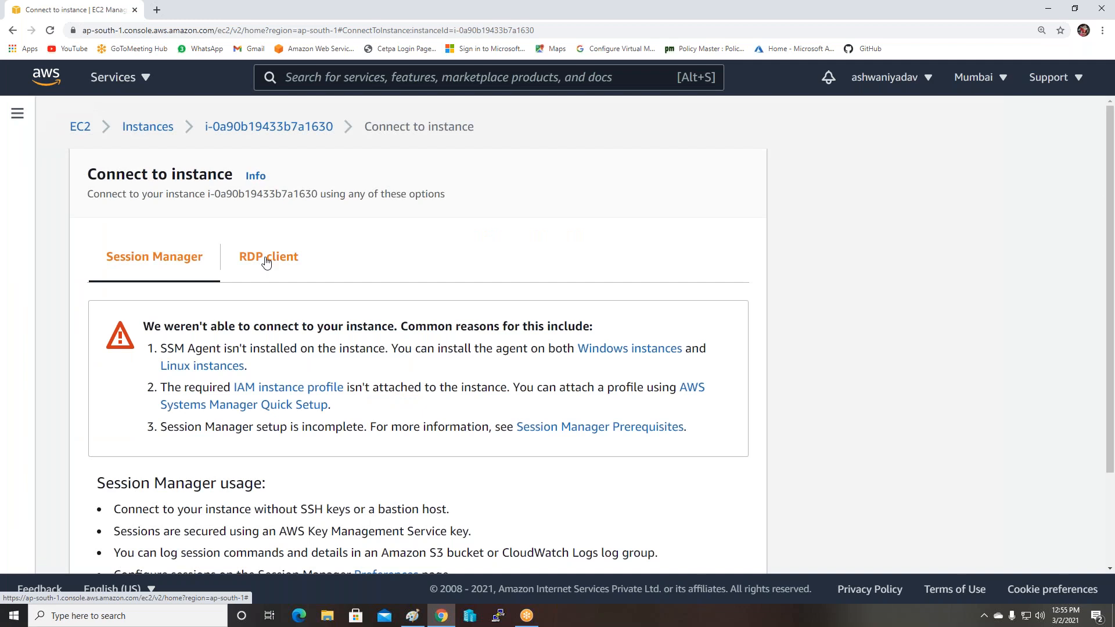
left_click(265, 251)
scroll(325, 404, "down", 2)
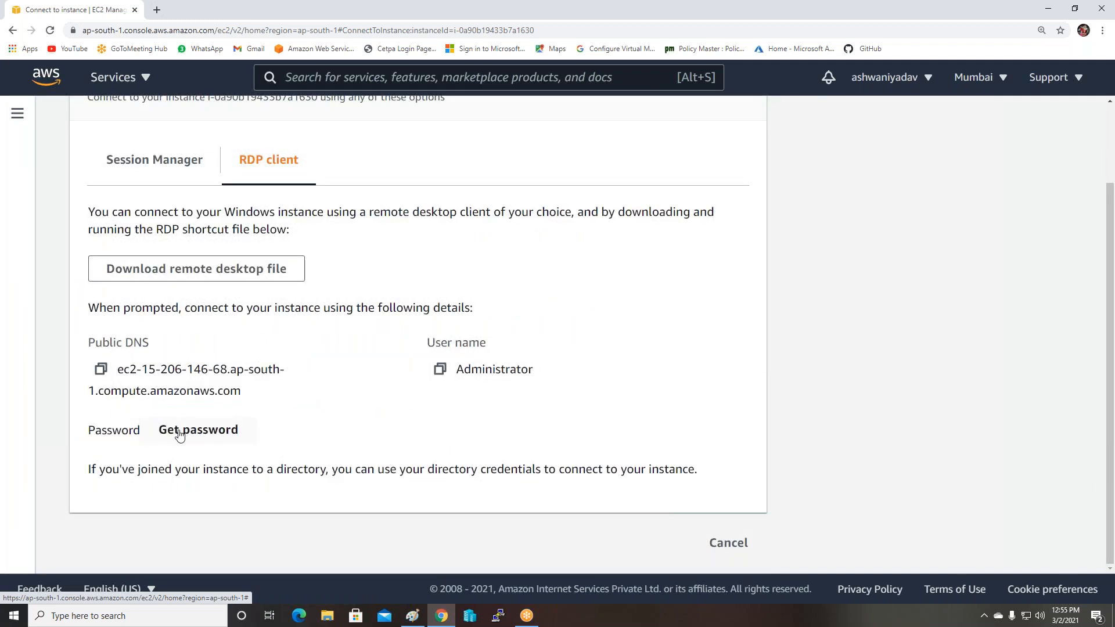
left_click(218, 430)
left_click(105, 393)
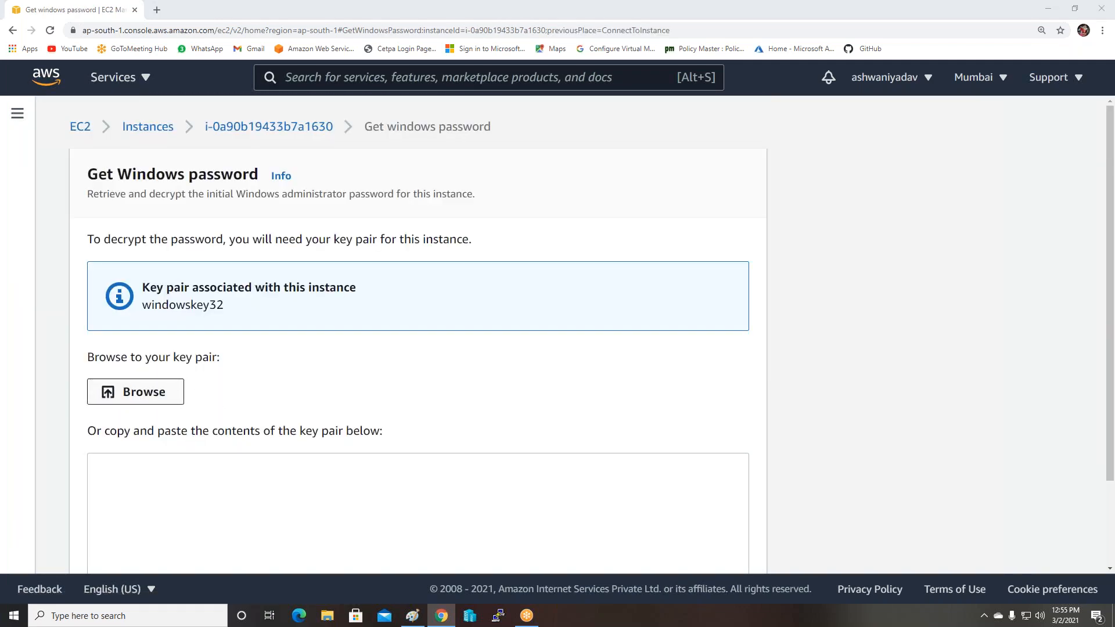
double_click(150, 232)
scroll(577, 471, "down", 3)
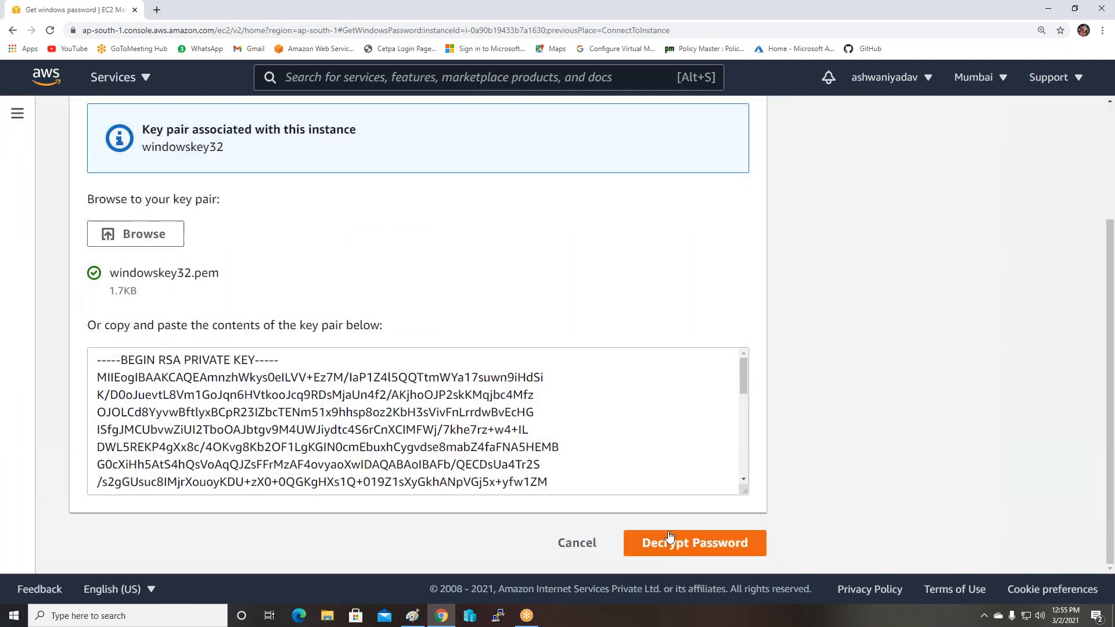
left_click(654, 550)
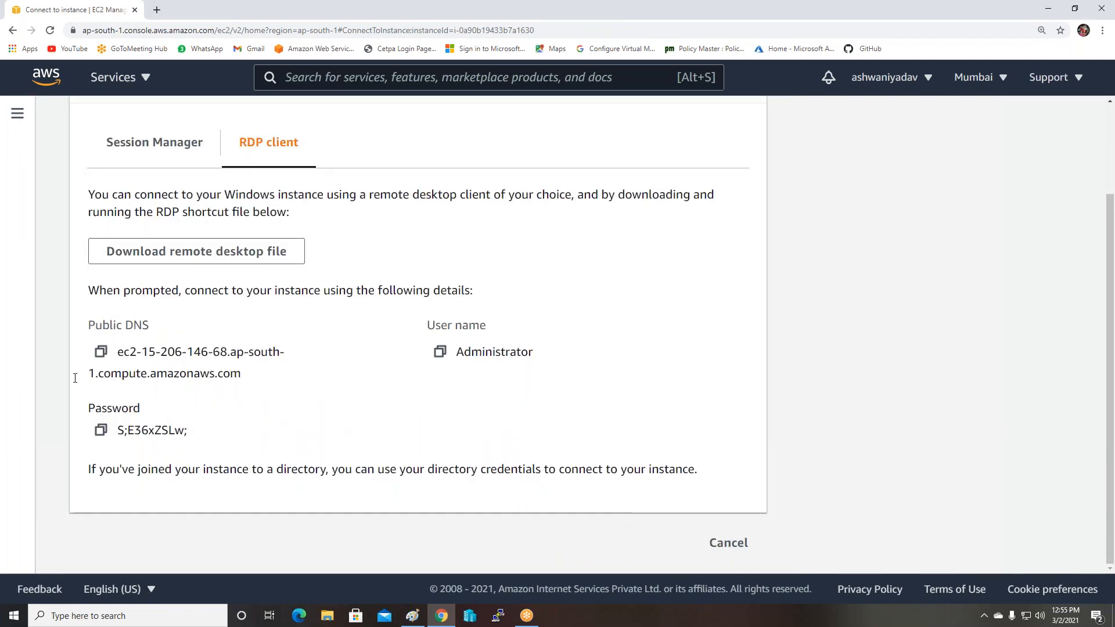
Download the RDP file and sign in with the copied password, accepting the certificate warning
left_click(100, 430)
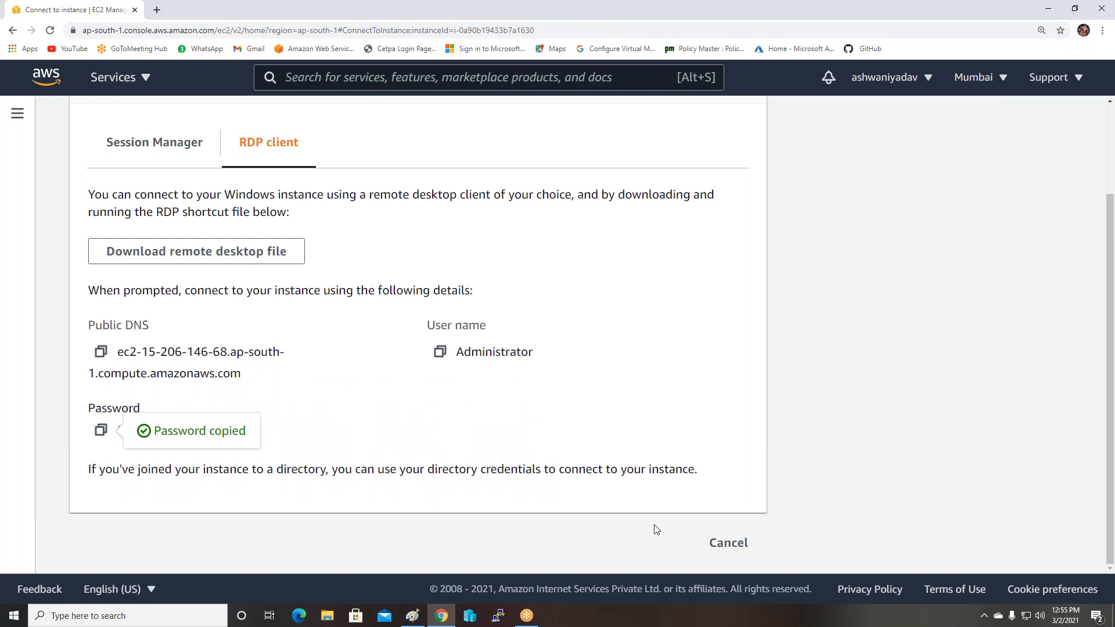
left_click(206, 249)
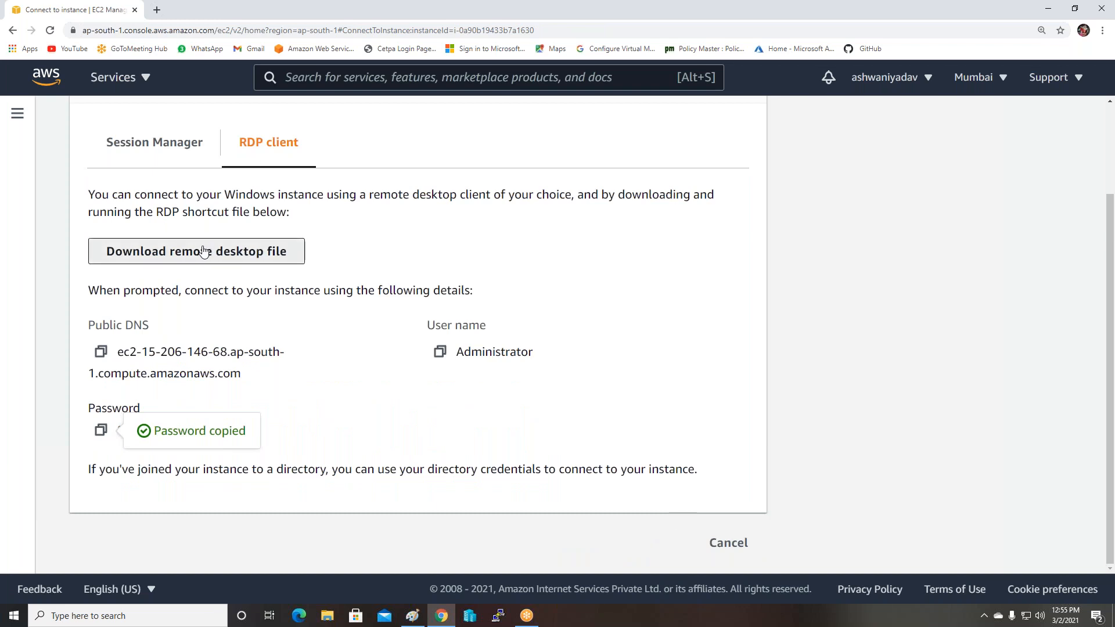
left_click(67, 587)
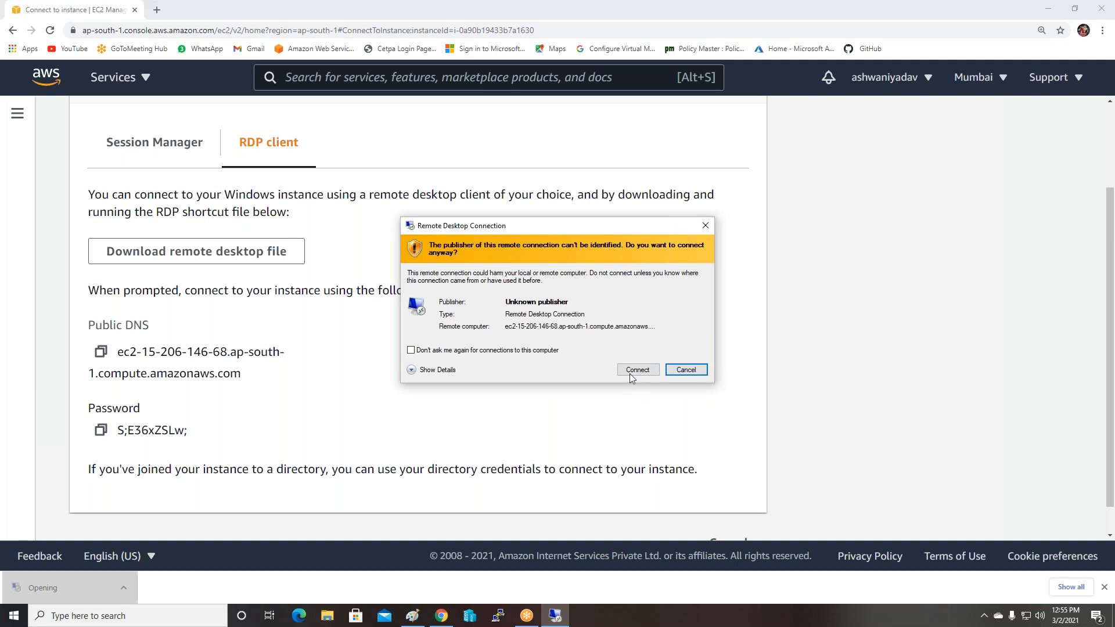
left_click(634, 370)
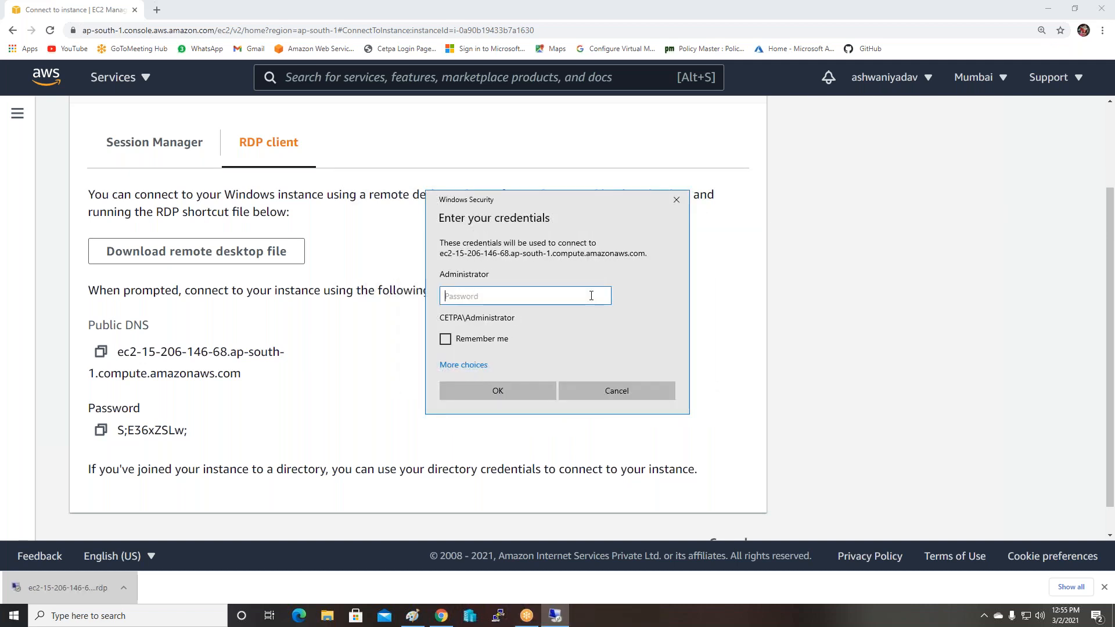
key("ctrl+v")
left_click(498, 390)
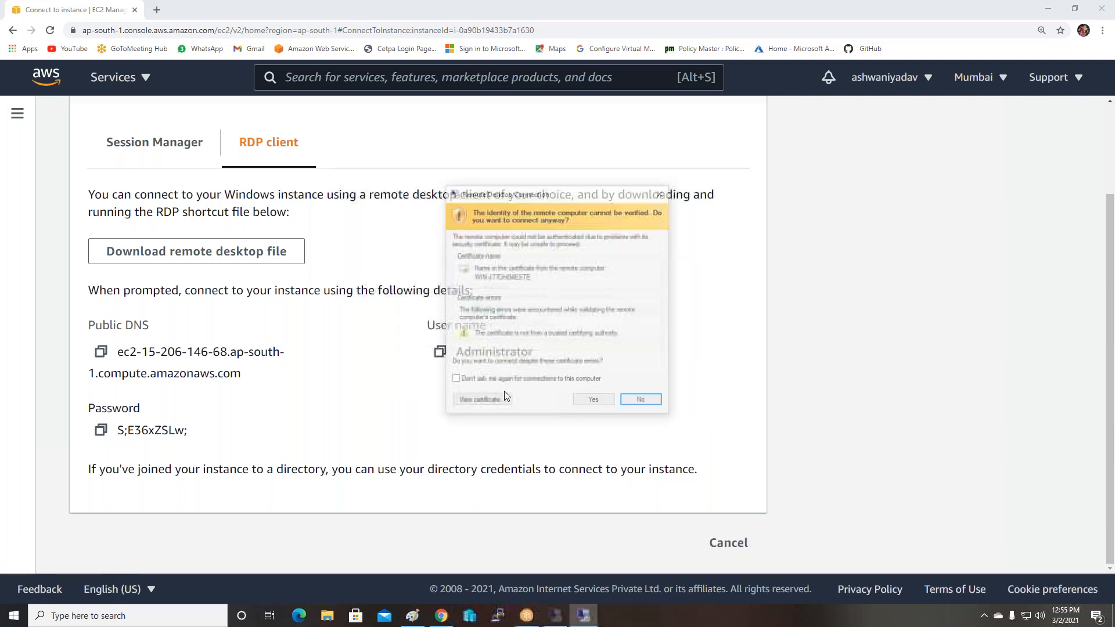
left_click(595, 401)
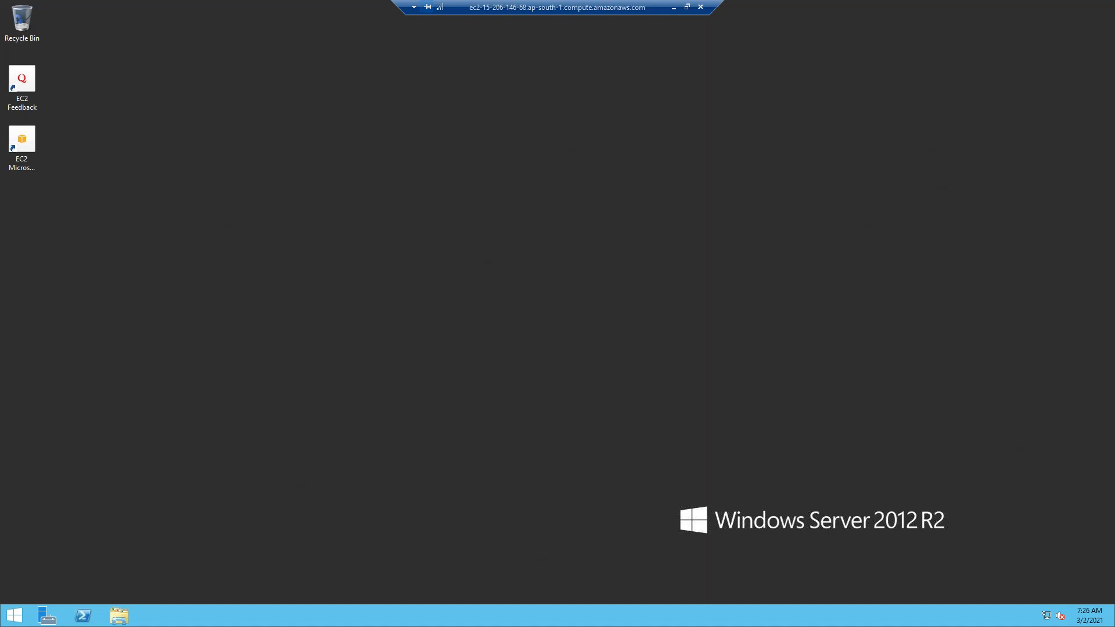
Start the Add Roles and Features wizard with role-based installation on this server
left_click(47, 615)
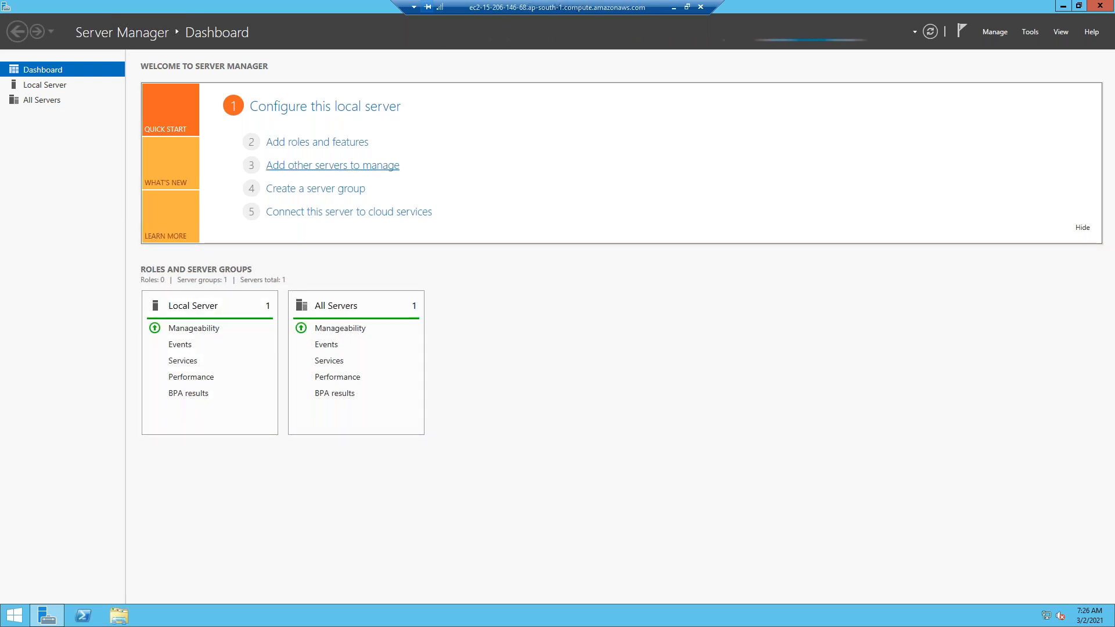
left_click(300, 143)
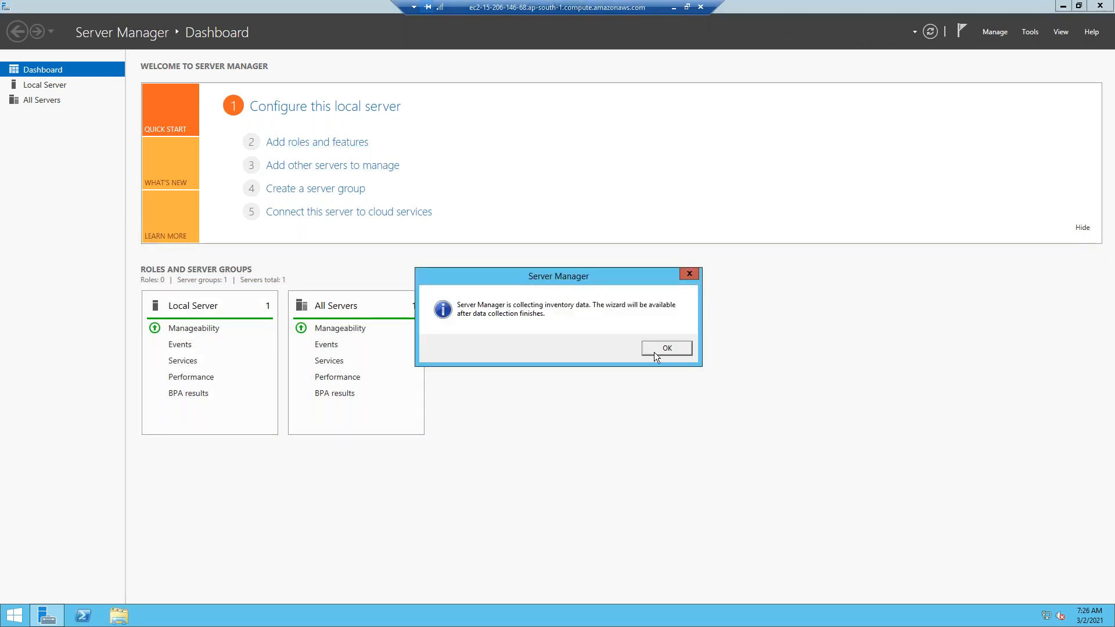
left_click(655, 350)
left_click(322, 142)
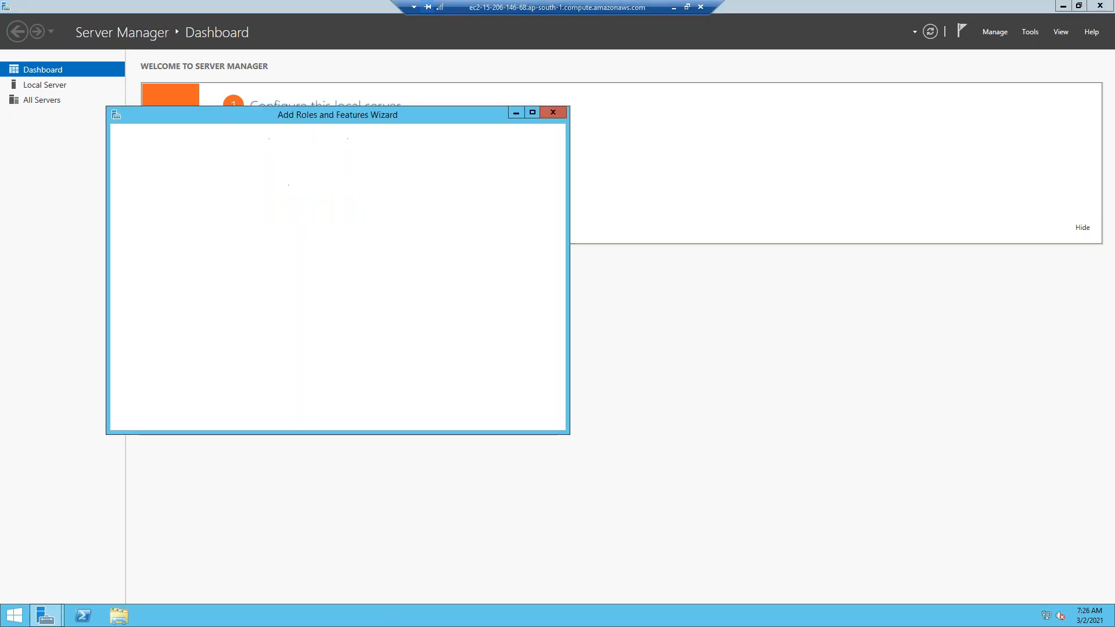
left_click(420, 418)
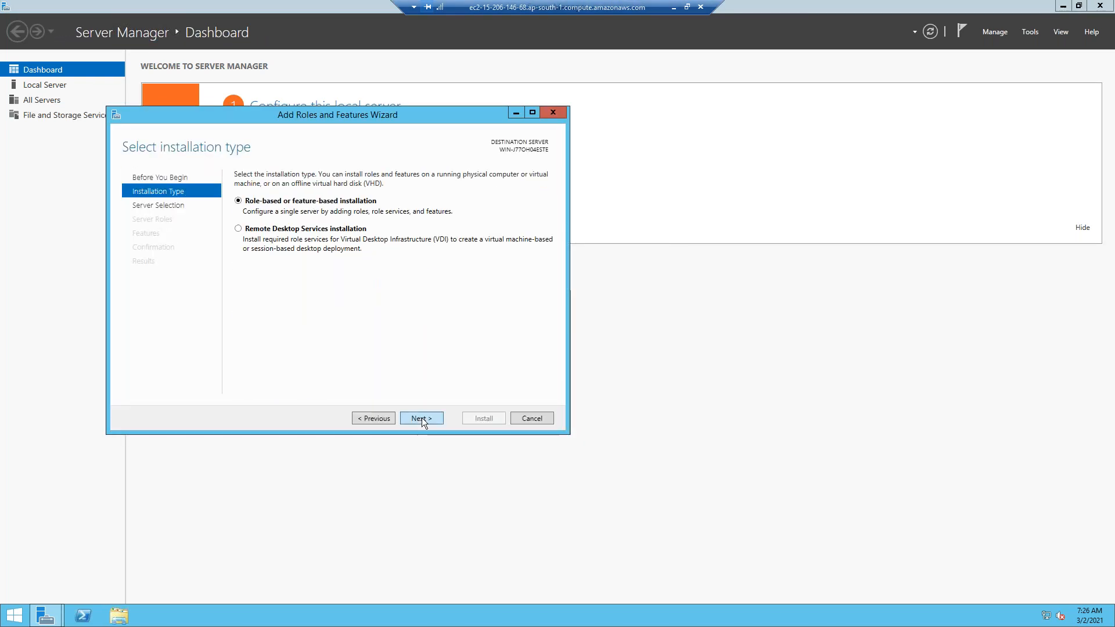
left_click(421, 418)
left_click(423, 418)
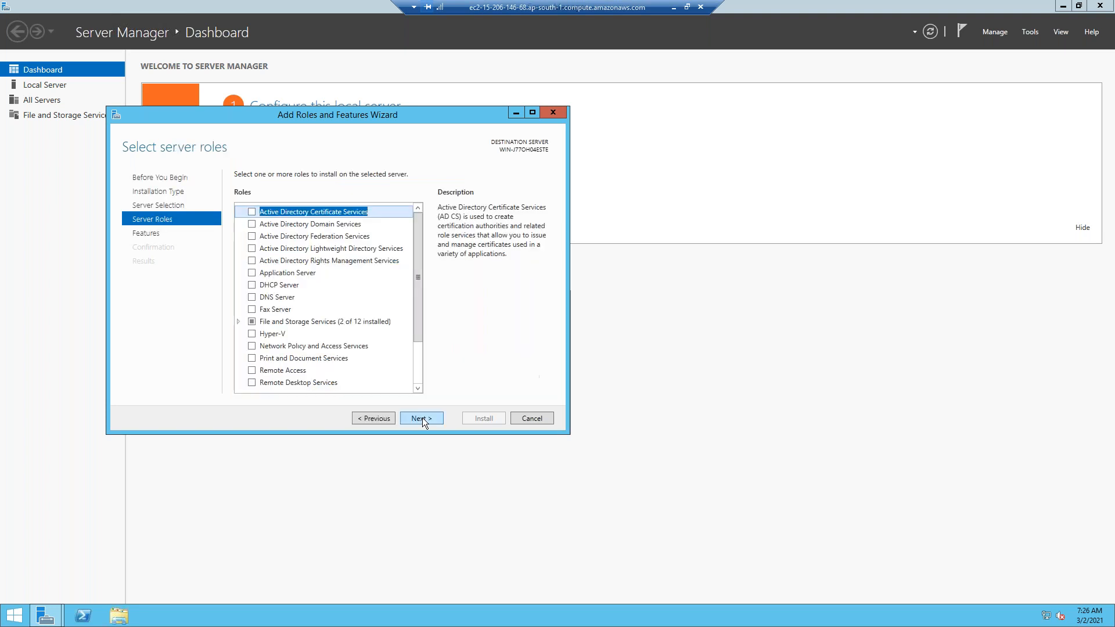
scroll(340, 347, "down", 2)
Select the Web Server (IIS) role with its management tools and begin installing it
left_click(251, 348)
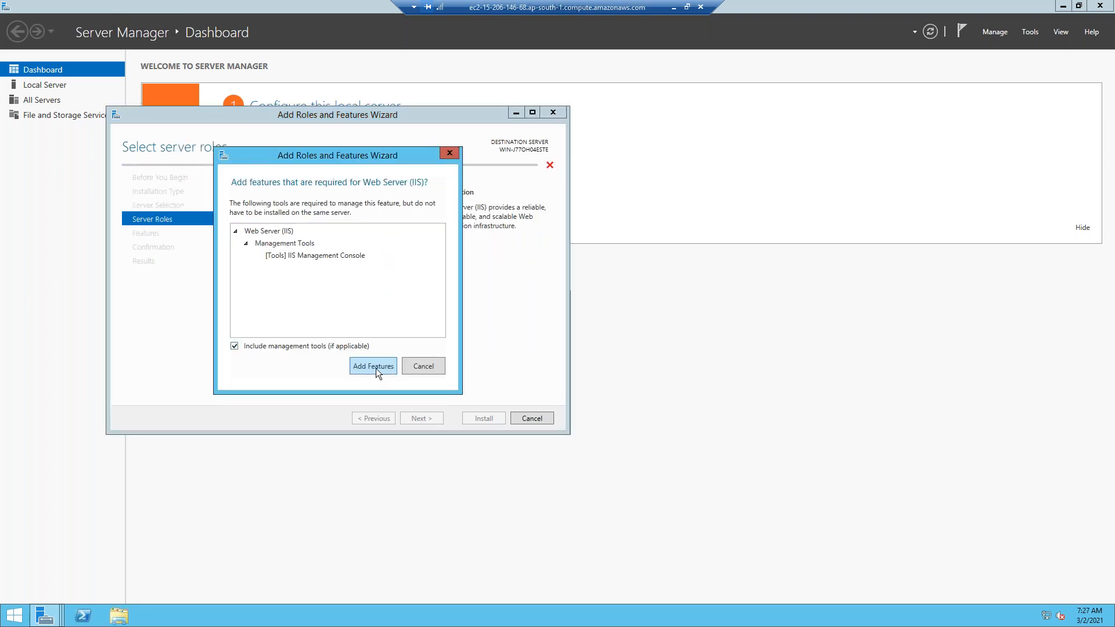
left_click(375, 368)
scroll(339, 326, "up", 2)
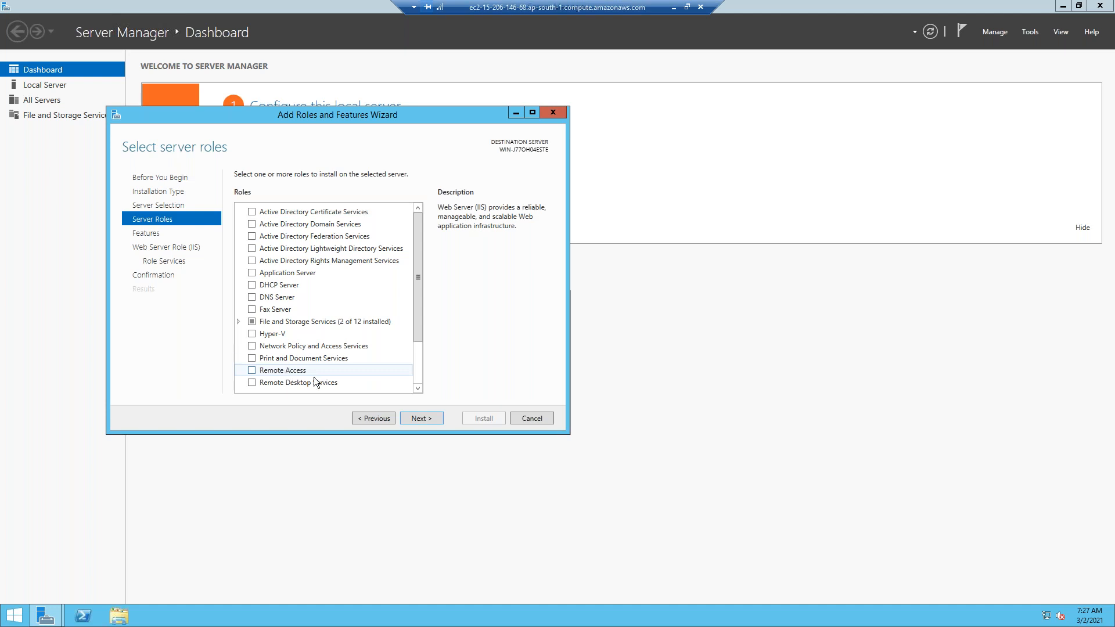
scroll(414, 343, "down", 1)
left_click(417, 414)
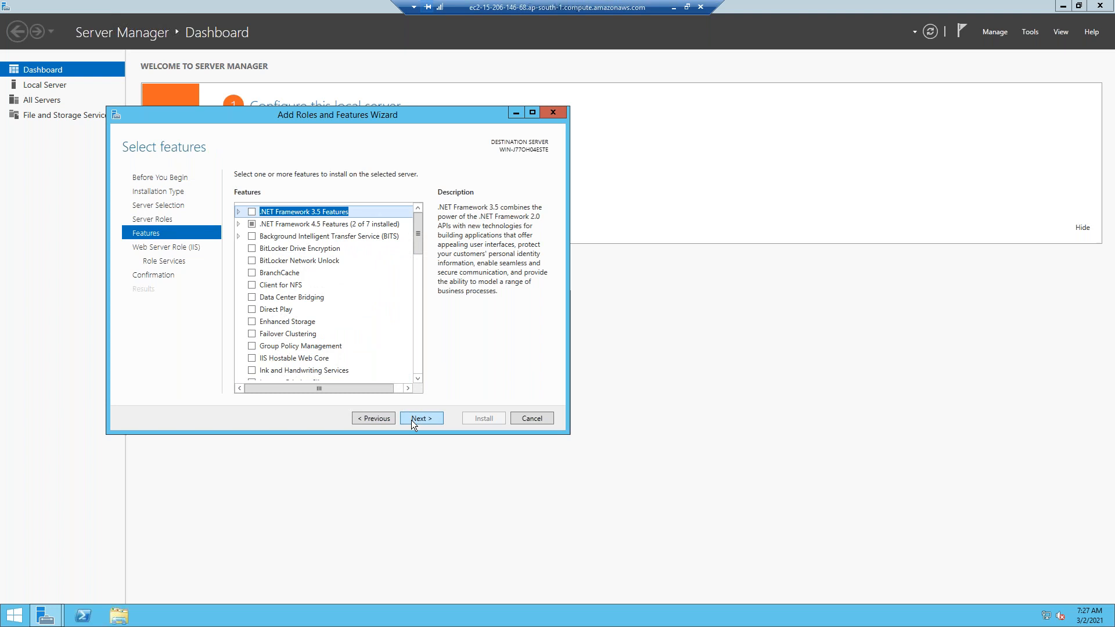
left_click(411, 421)
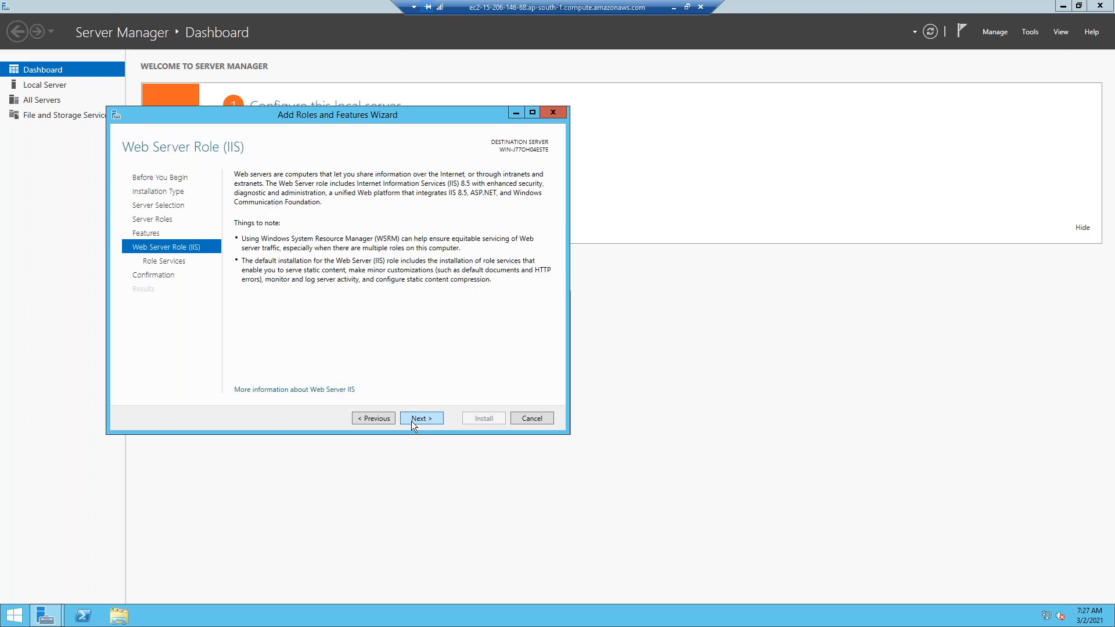
left_click(412, 420)
left_click(412, 420)
left_click(474, 422)
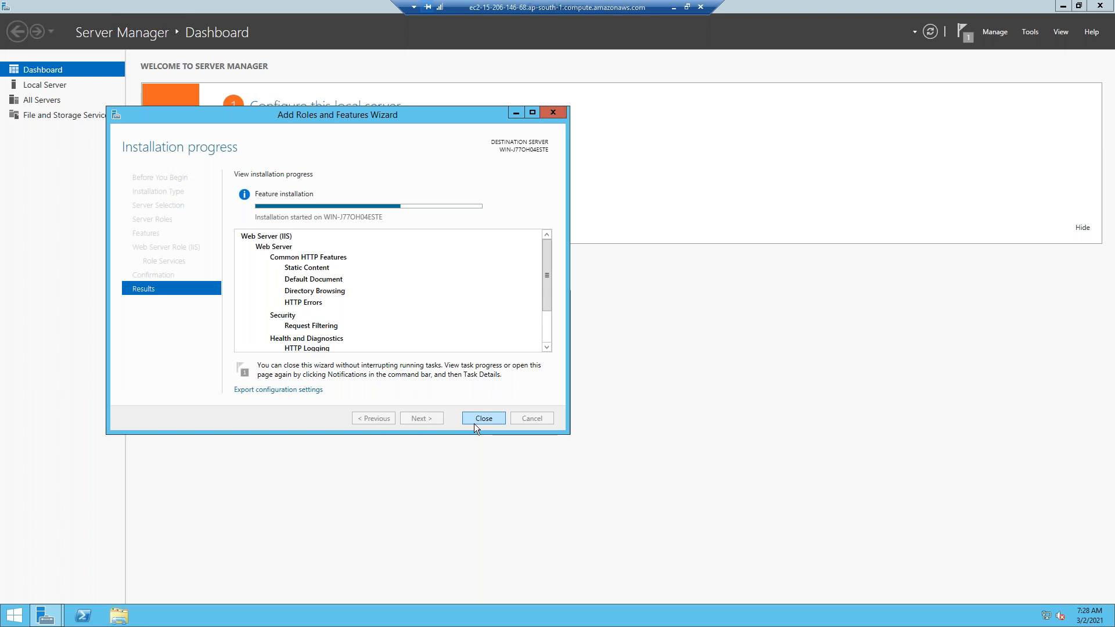
Open File Explorer to This PC while the IIS installation runs
left_click(109, 620)
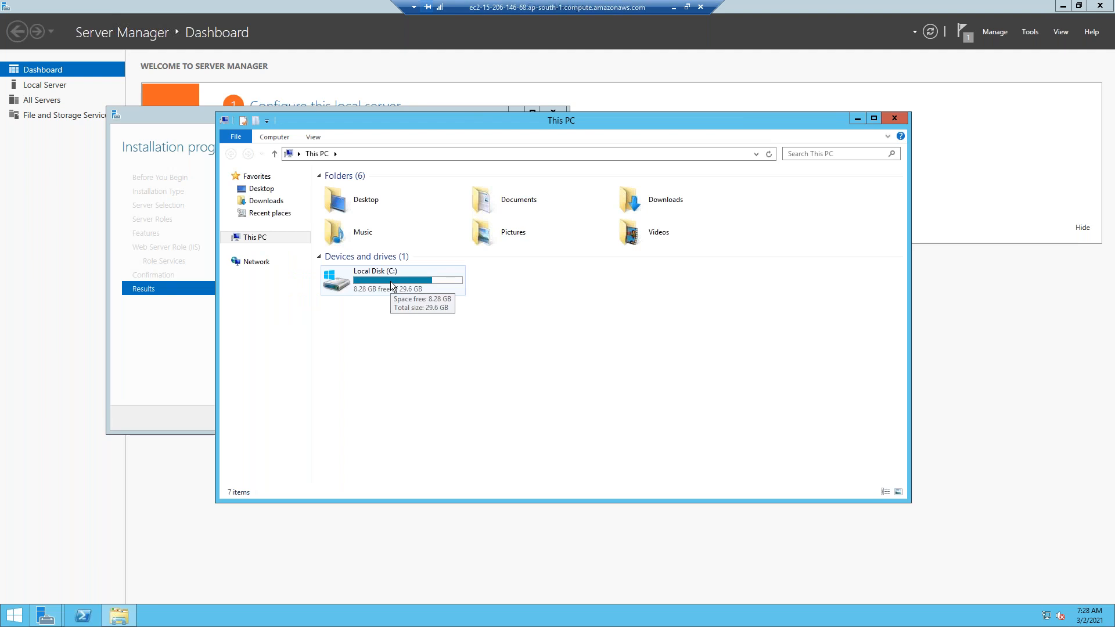
Browse to C:\inetpub\wwwroot and open the iis-85 image in Paint for editing
double_click(390, 281)
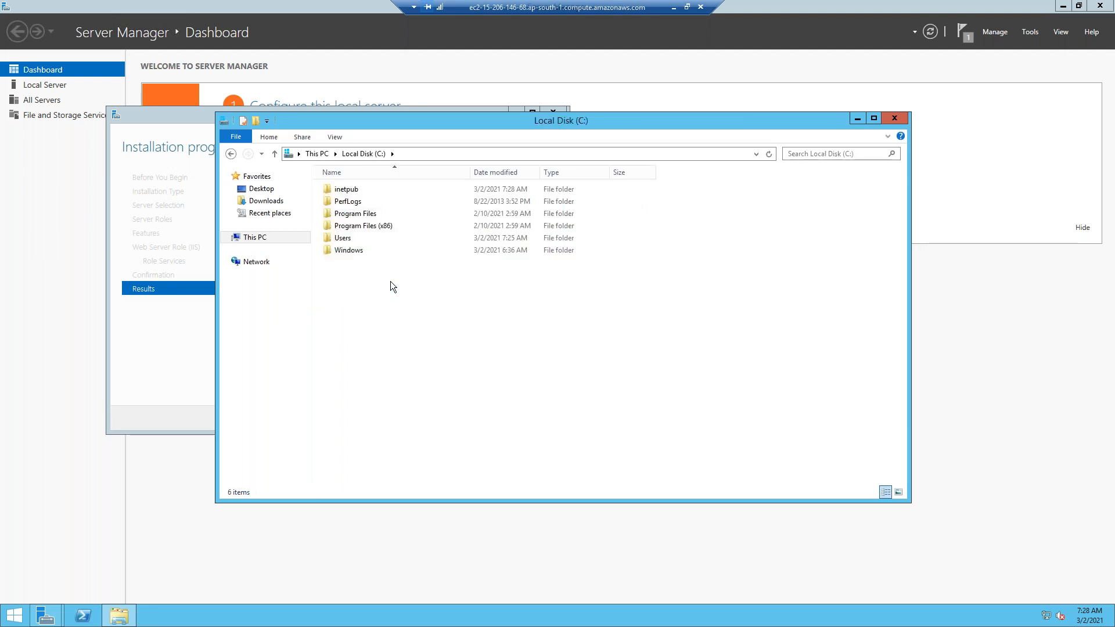
double_click(347, 191)
left_click(354, 238)
double_click(353, 238)
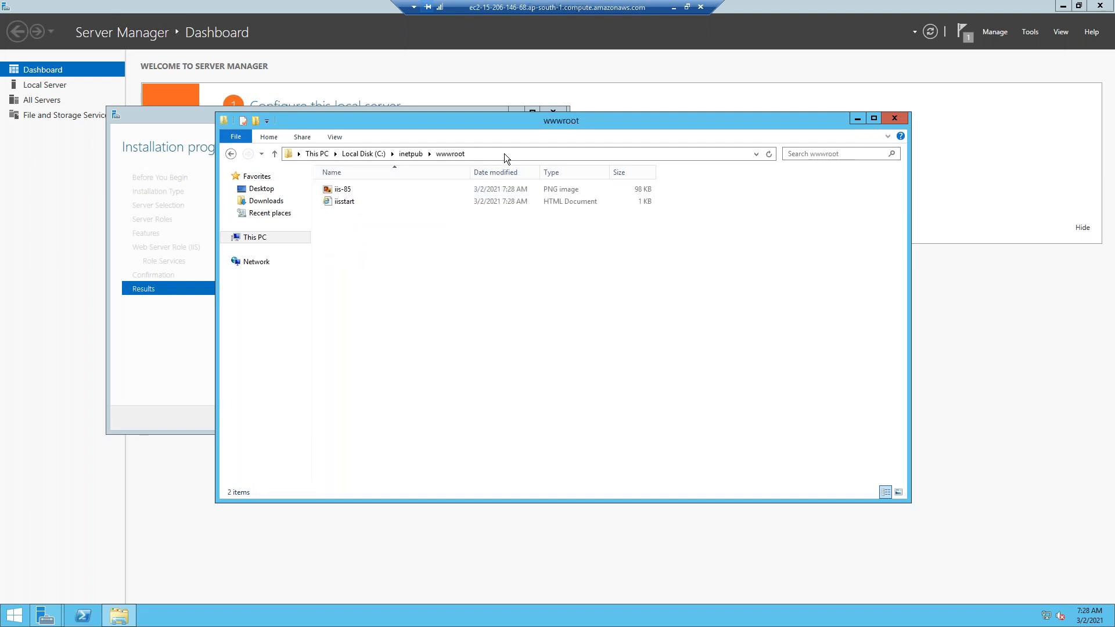
left_click(504, 154)
left_click(412, 155)
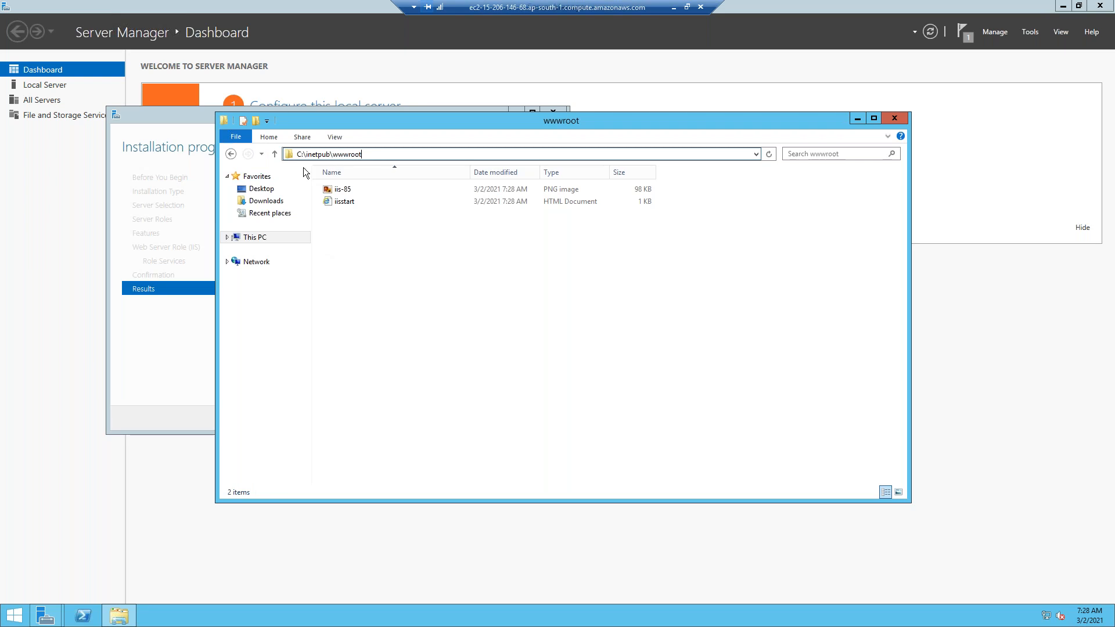
right_click(345, 194)
left_click(370, 204)
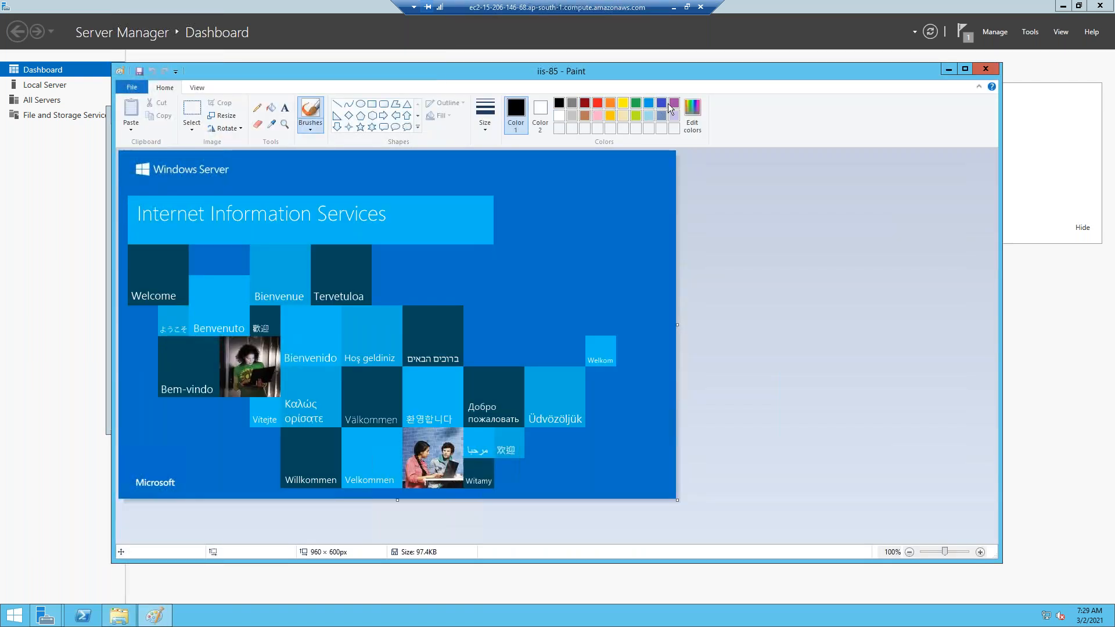
Fill the iis-85 image's blue background with purple
left_click(674, 104)
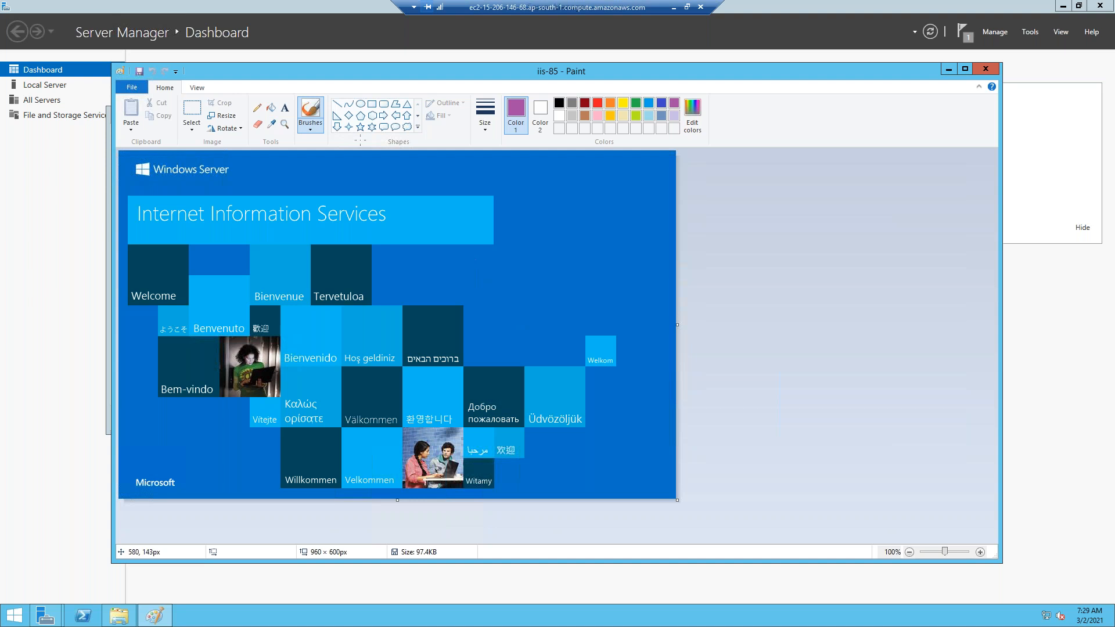
left_click(268, 111)
left_click(272, 108)
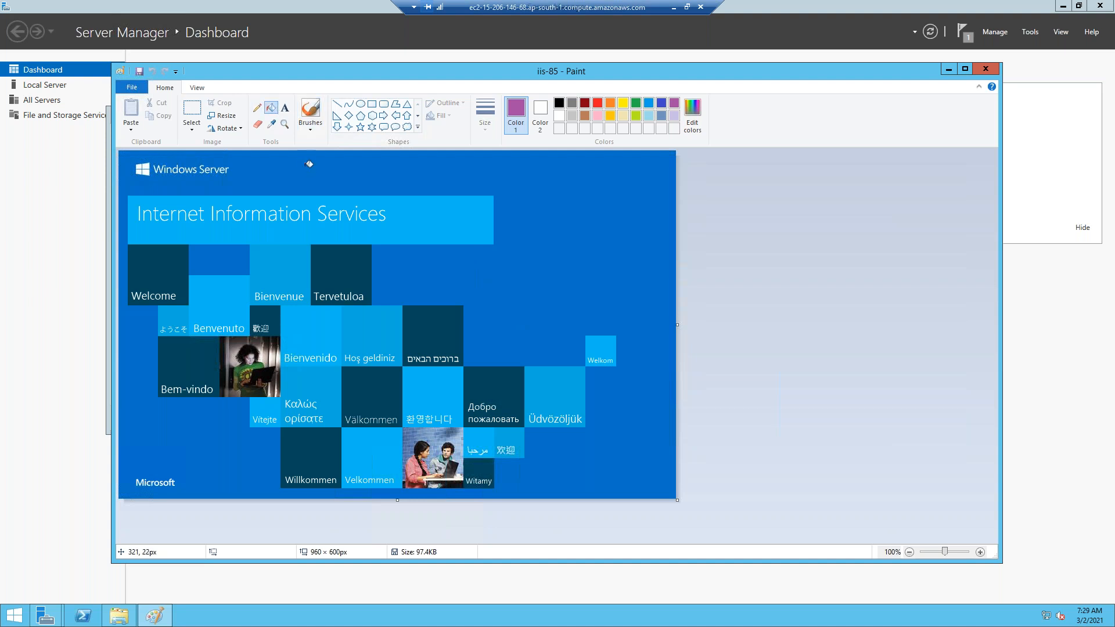
left_click(303, 174)
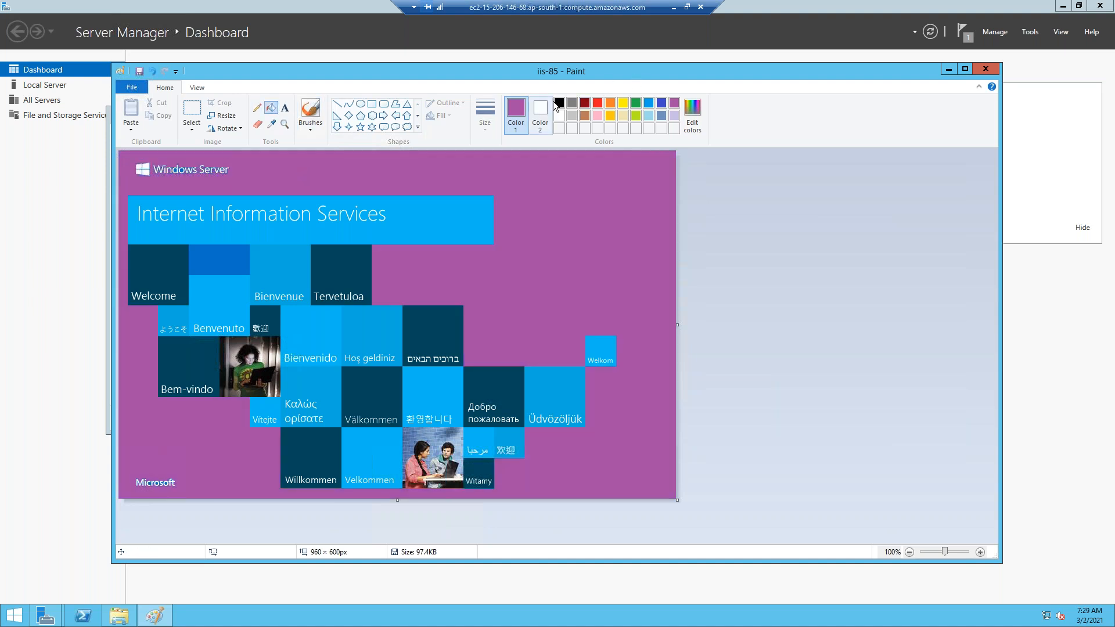
Add black 48pt text reading 'Welcome to Google.com' on two lines
left_click(558, 103)
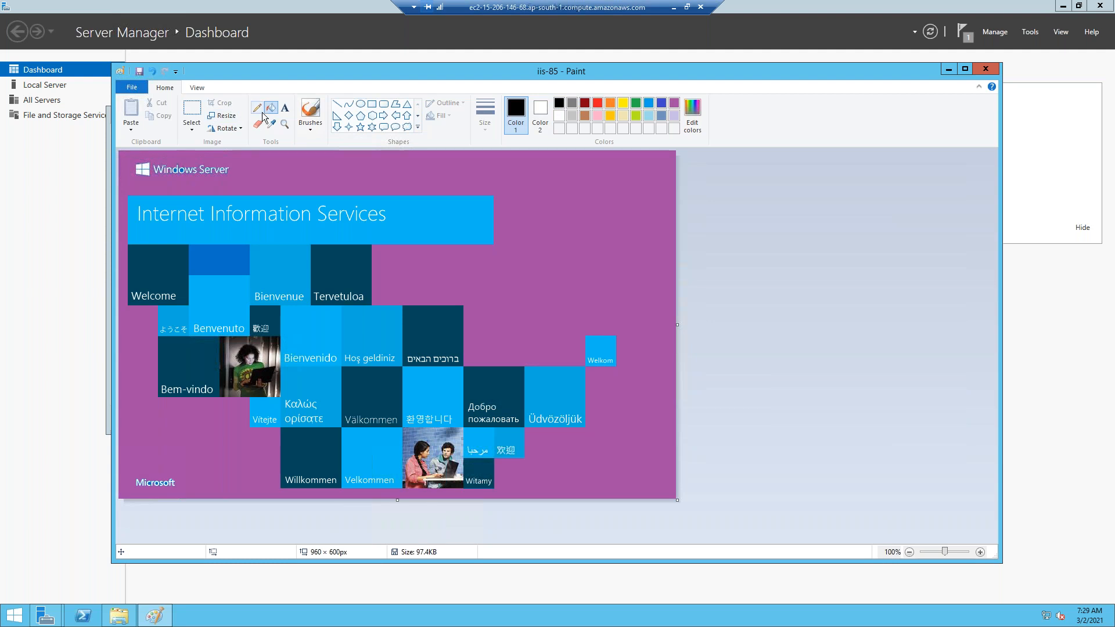
left_click(284, 108)
left_click(263, 164)
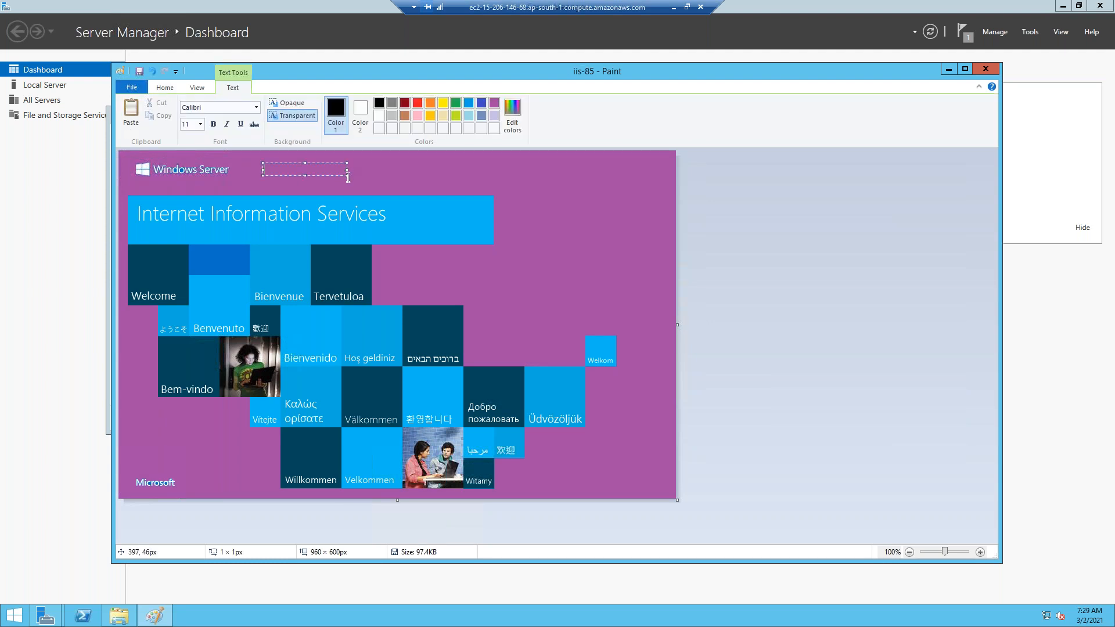
left_click_drag(457, 263, 639, 447)
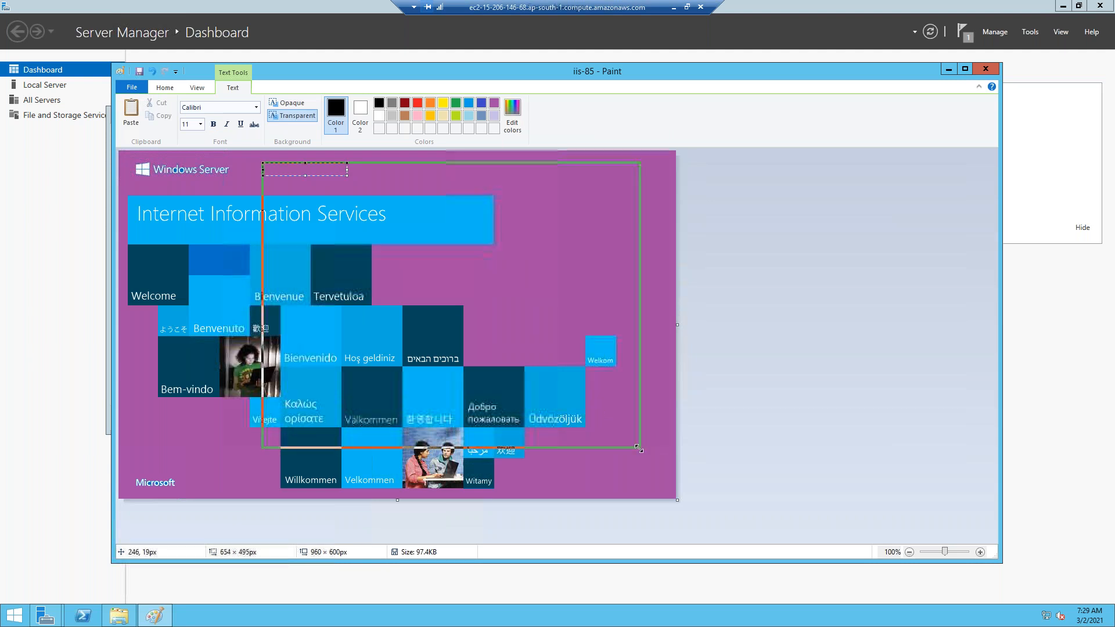
left_click(200, 126)
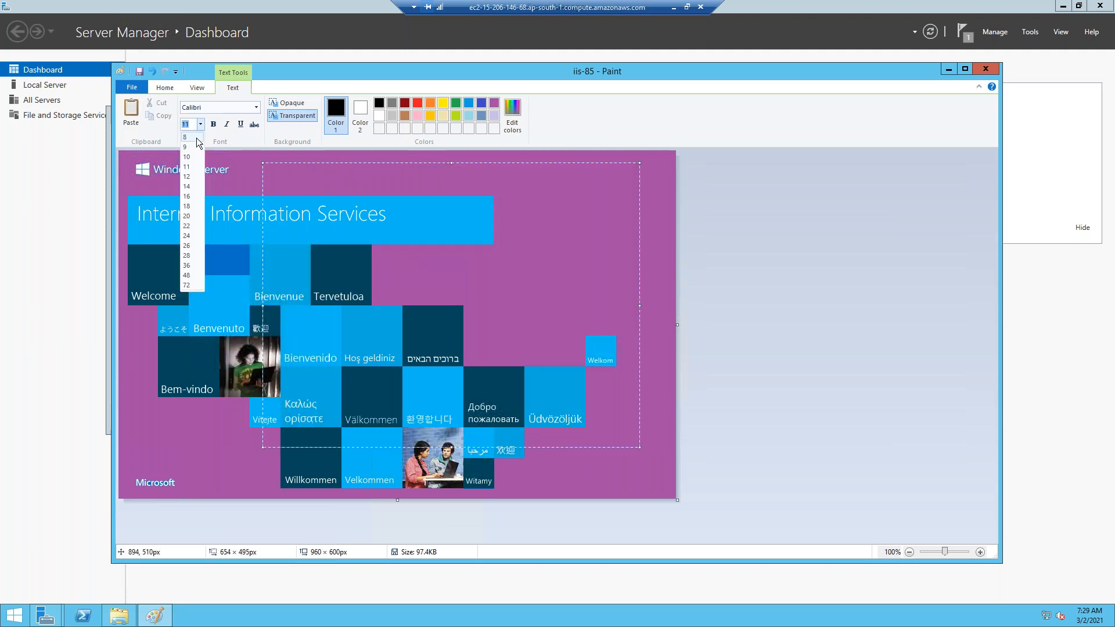
left_click(194, 275)
type("Welc")
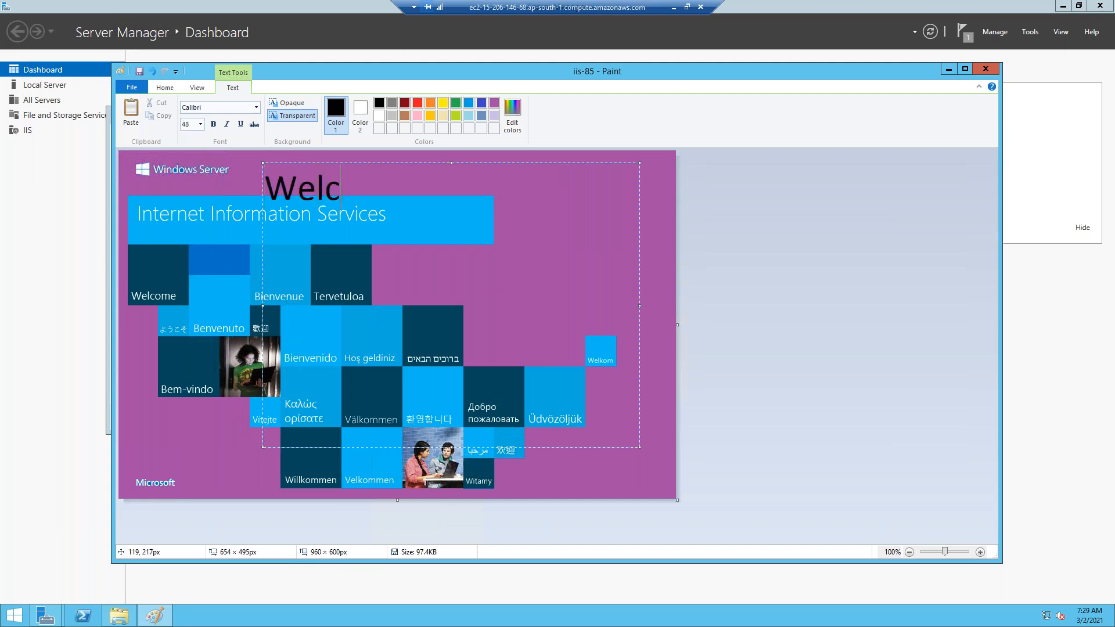
type("ome to")
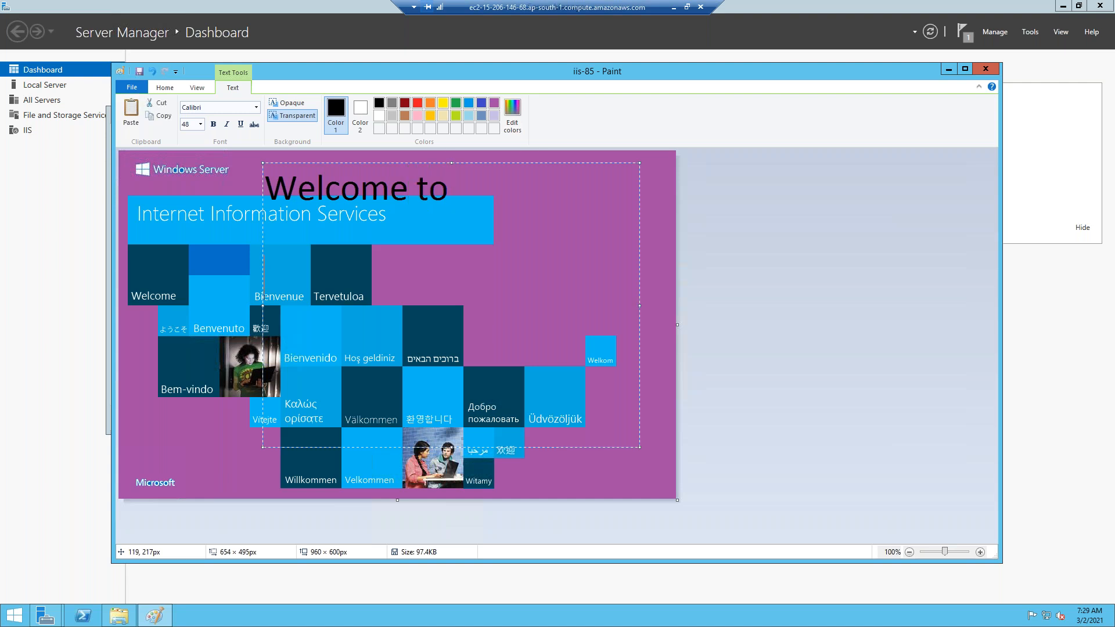
key("Return")
key("Return")
type("Google.com")
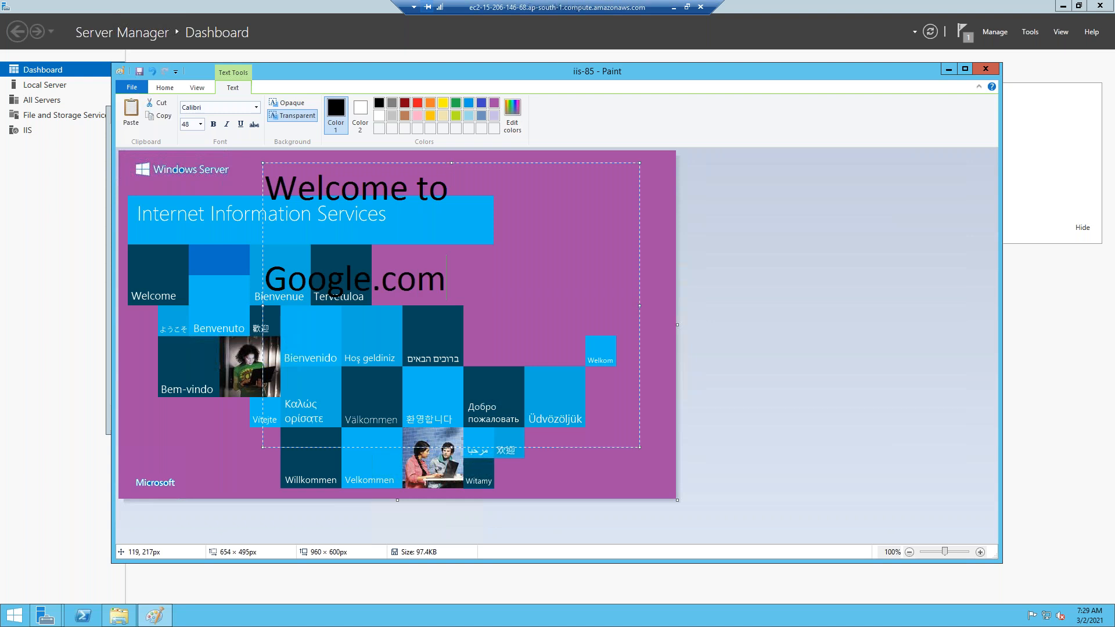
Make the text bold, place it, and close Paint and the wwwroot folder window
key("ctrl+a")
left_click(213, 124)
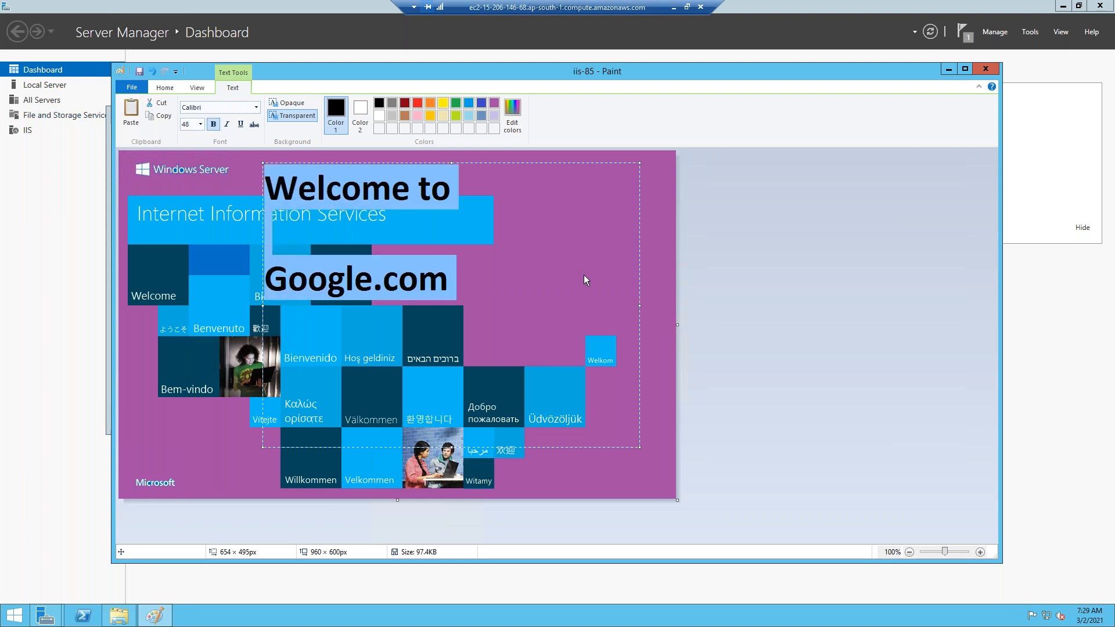
left_click(583, 268)
left_click(641, 226)
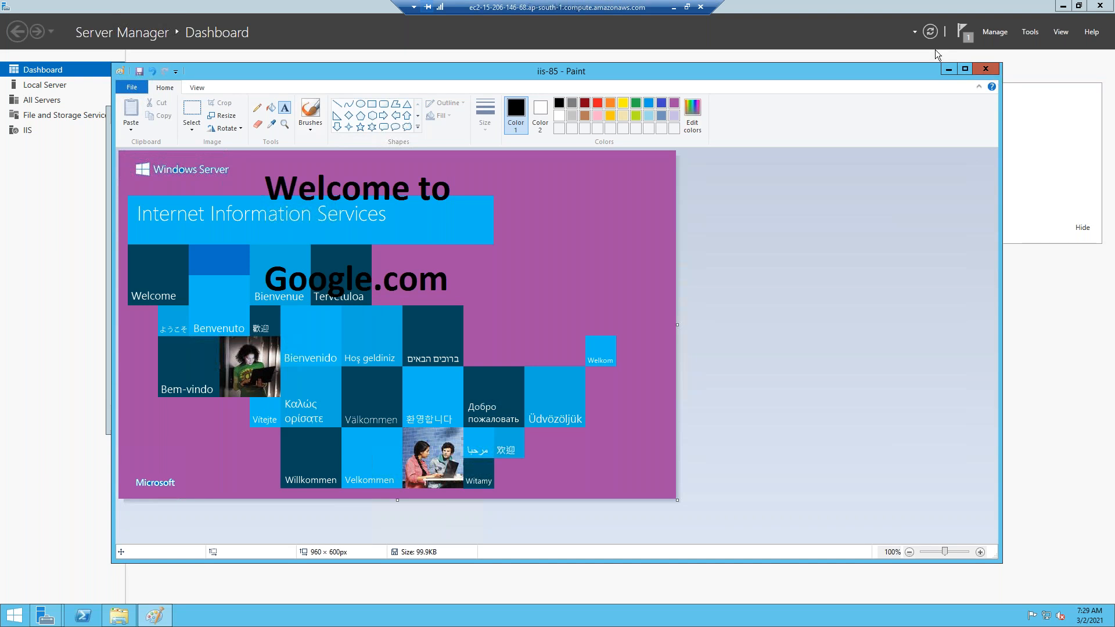
left_click(992, 72)
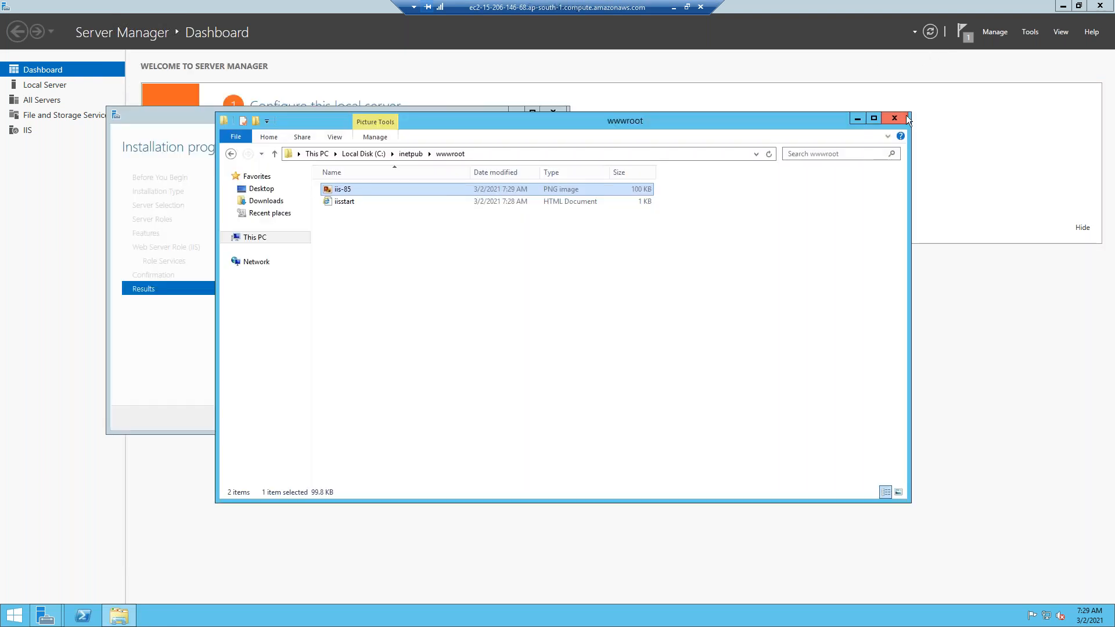
left_click(897, 119)
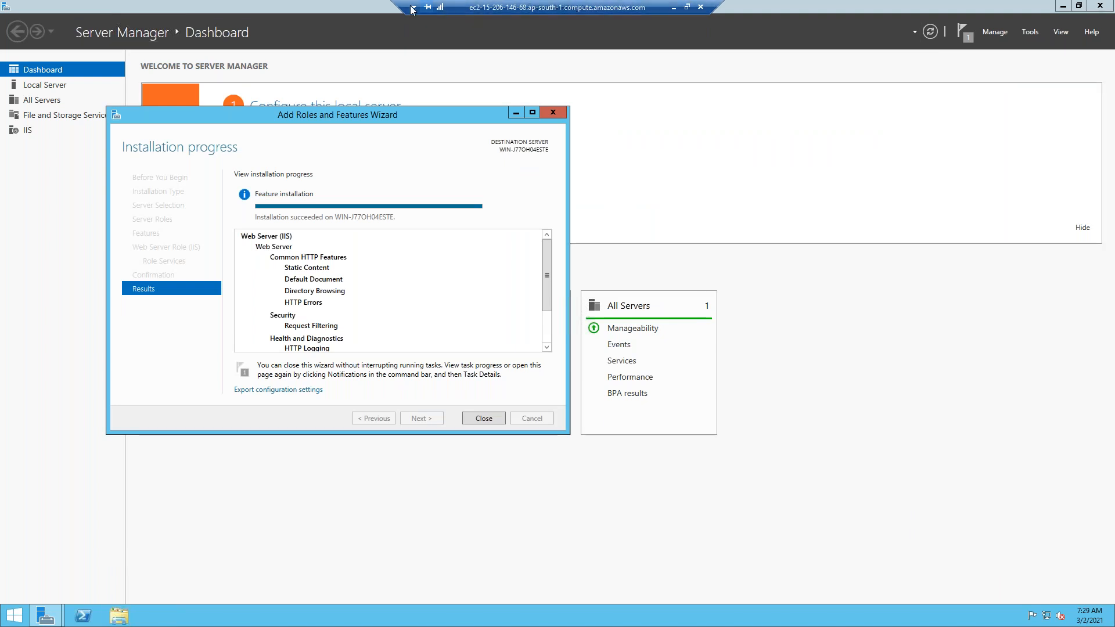
Load the instance's public IPv4 address in a new tab to confirm the Welcome to Google.com page
left_click(671, 8)
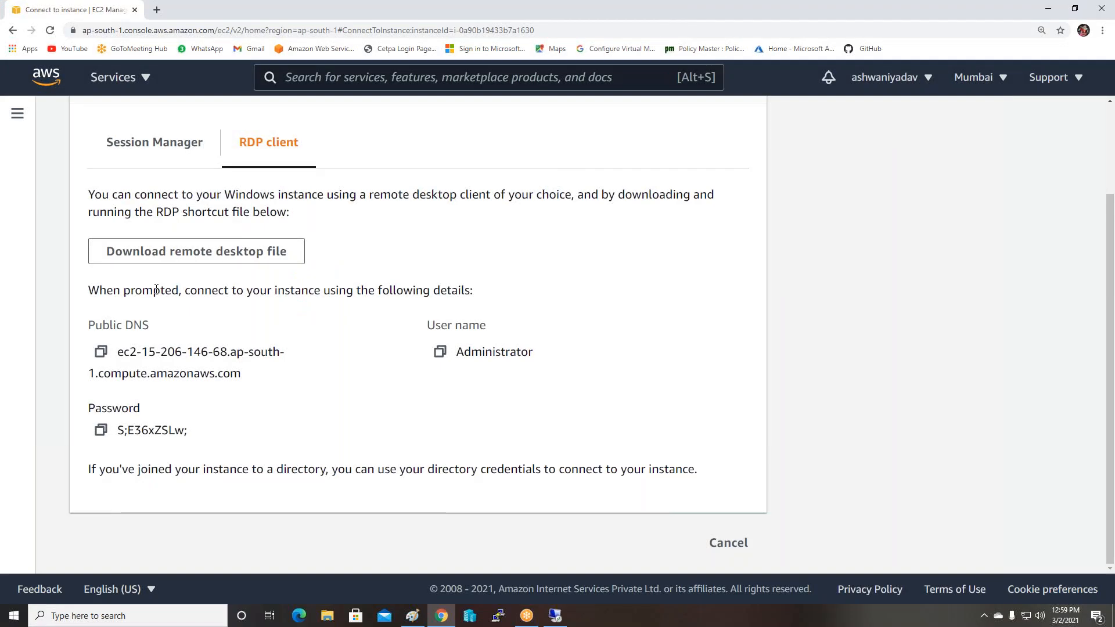
scroll(155, 288, "up", 2)
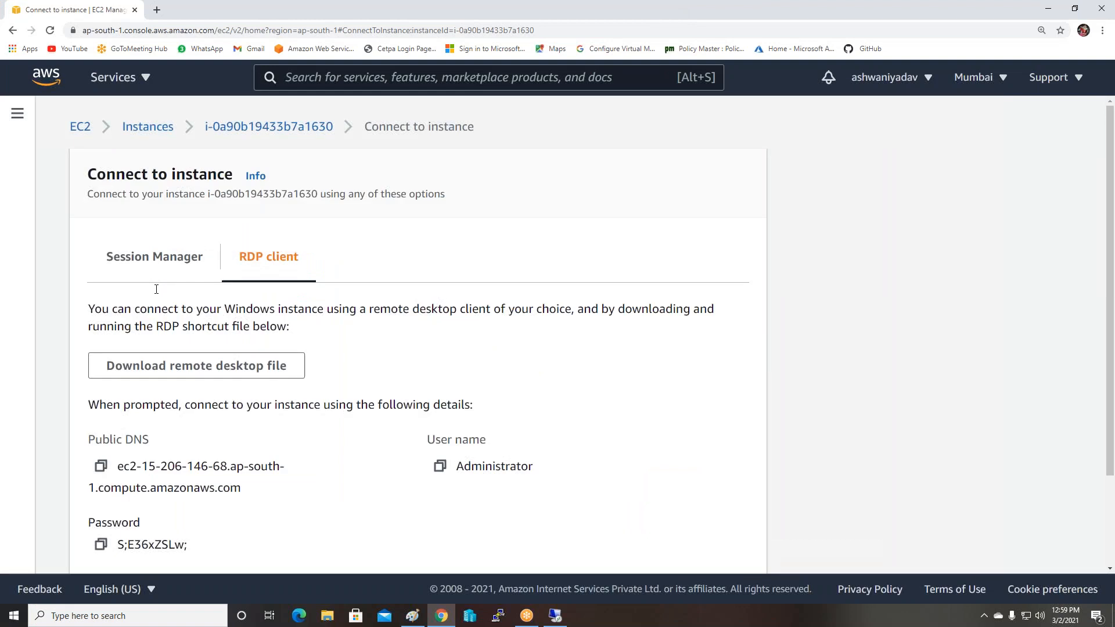
left_click(143, 128)
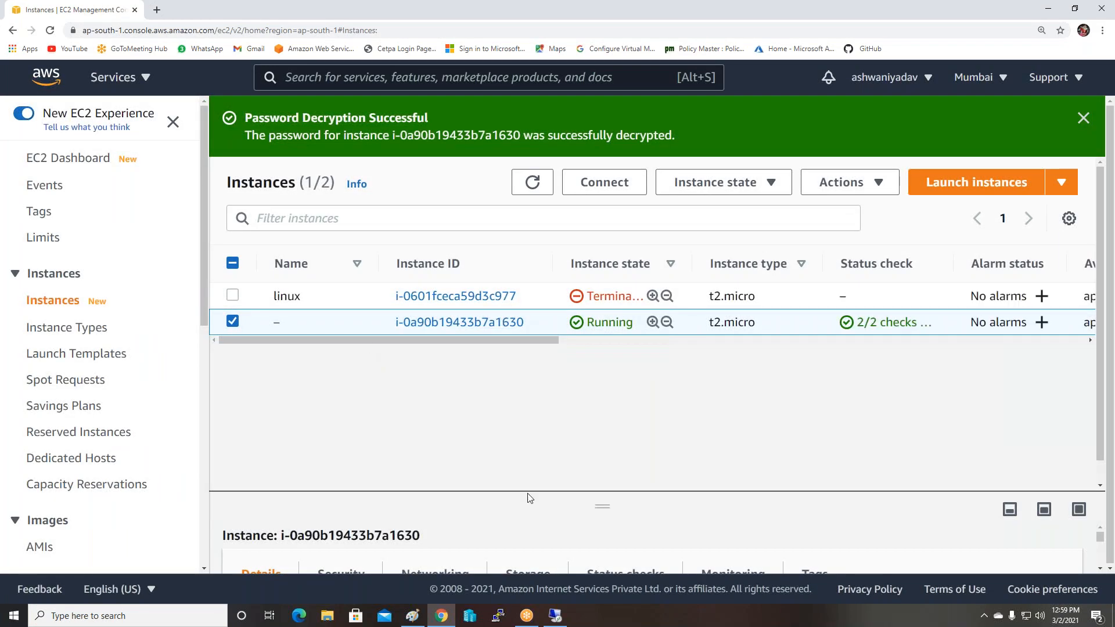
left_click_drag(616, 497, 616, 362)
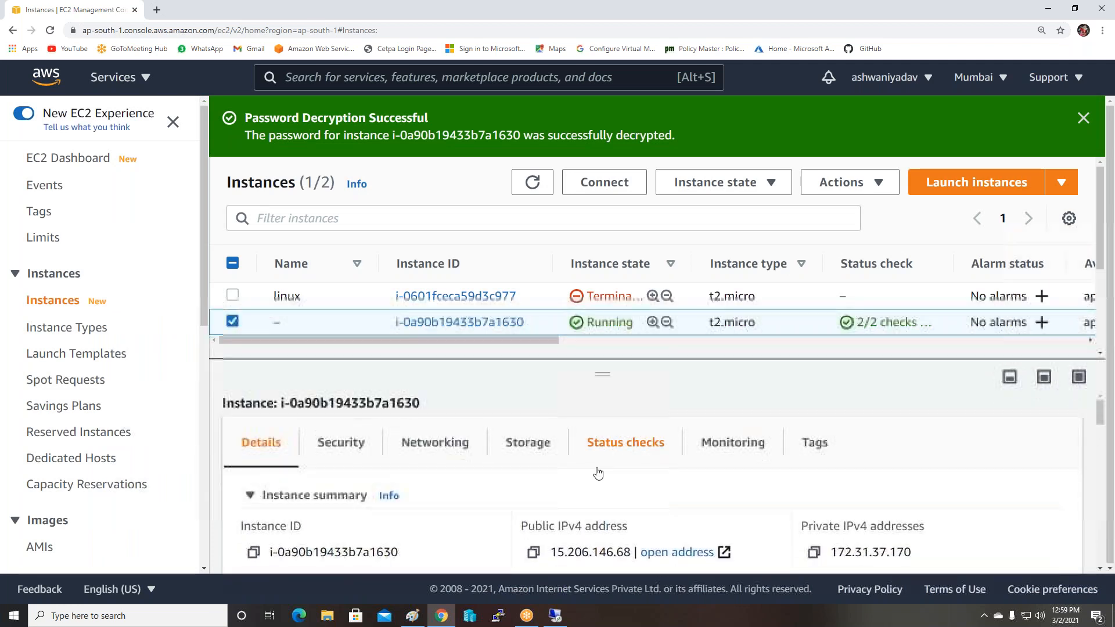
left_click(533, 551)
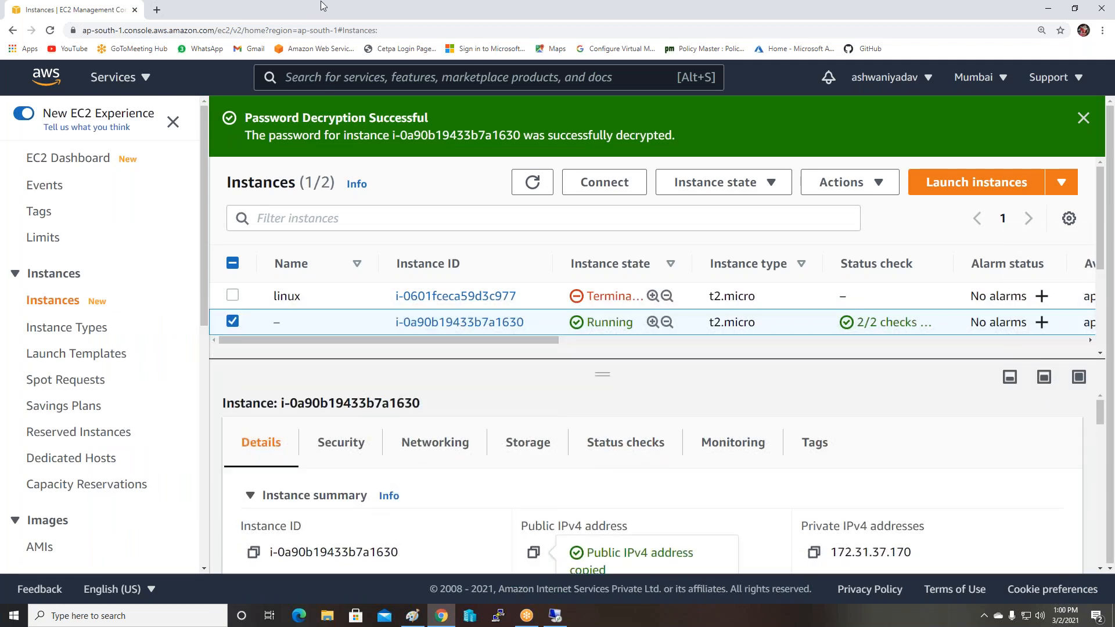
left_click(157, 10)
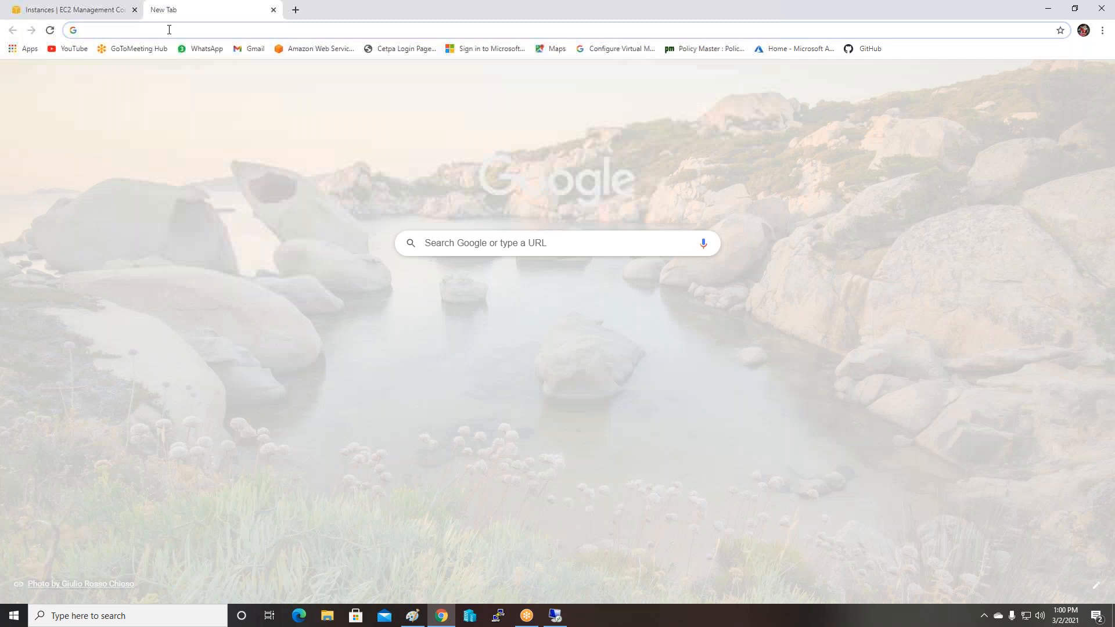
key("ctrl+v")
key("Return")
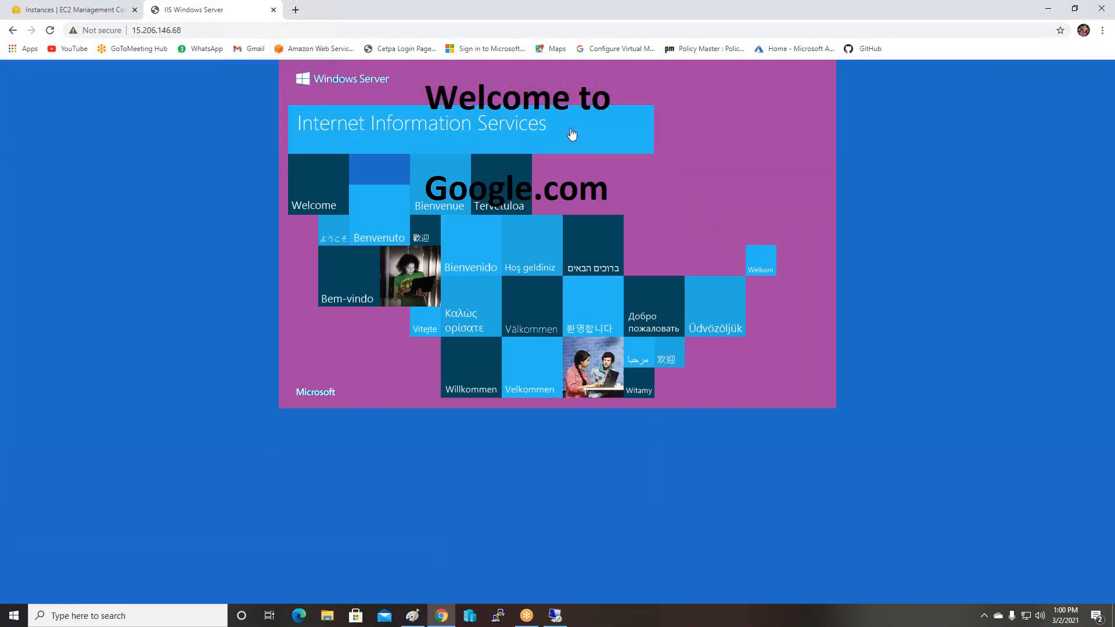
left_click(273, 10)
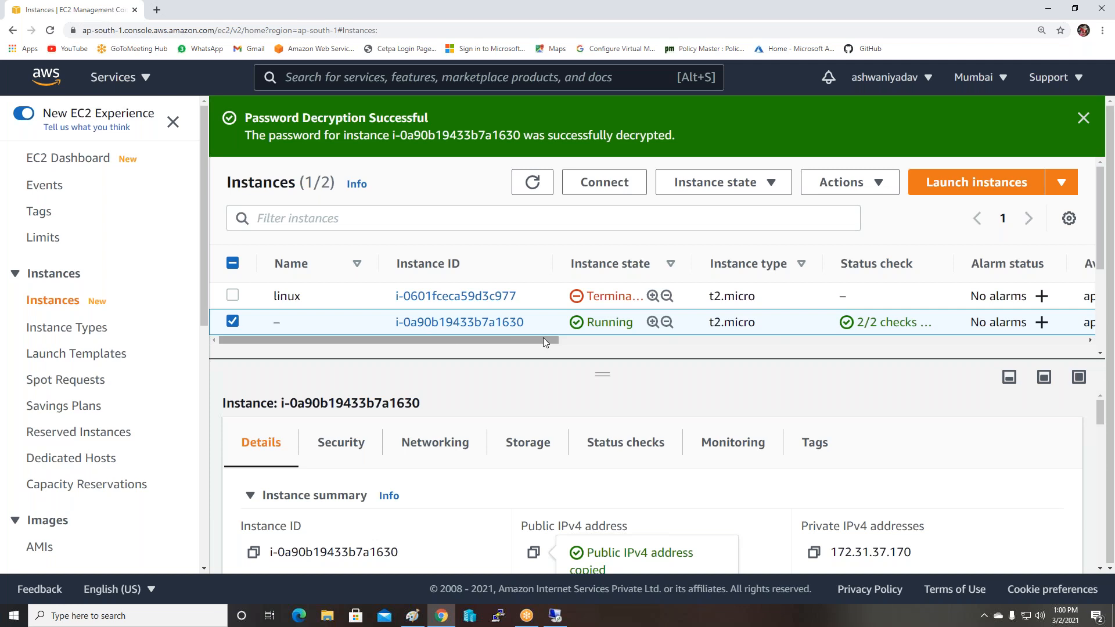
Start creating an image from the instance via its Actions menu
left_click(861, 190)
scroll(845, 259, "down", 2)
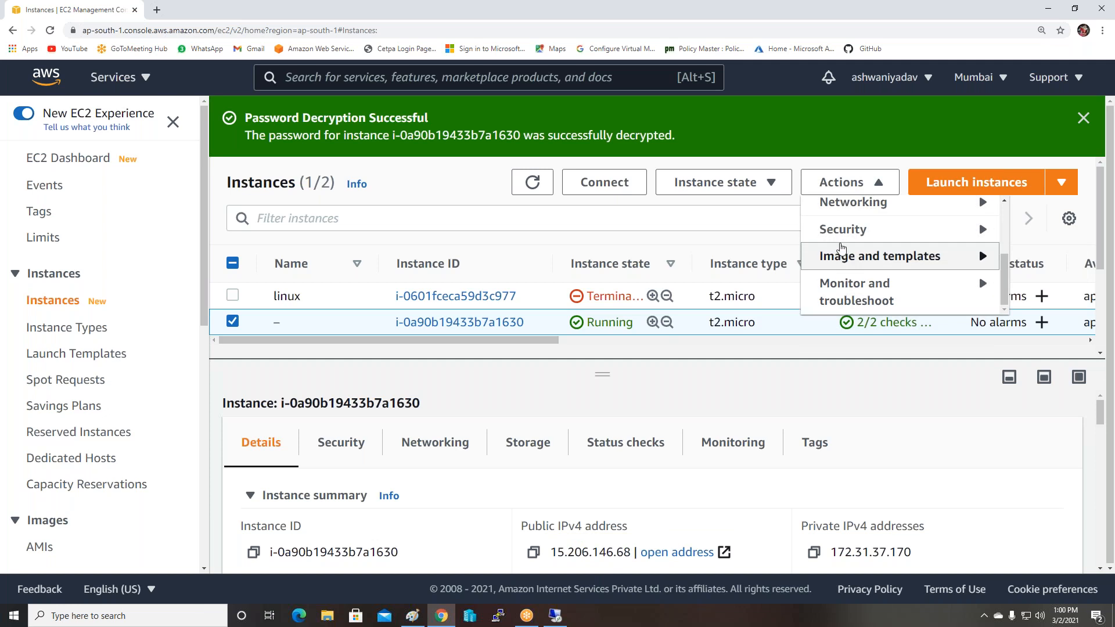
mouse_move(854, 261)
left_click(605, 264)
Name the image 'Google-AMI' and create it
left_click(179, 308)
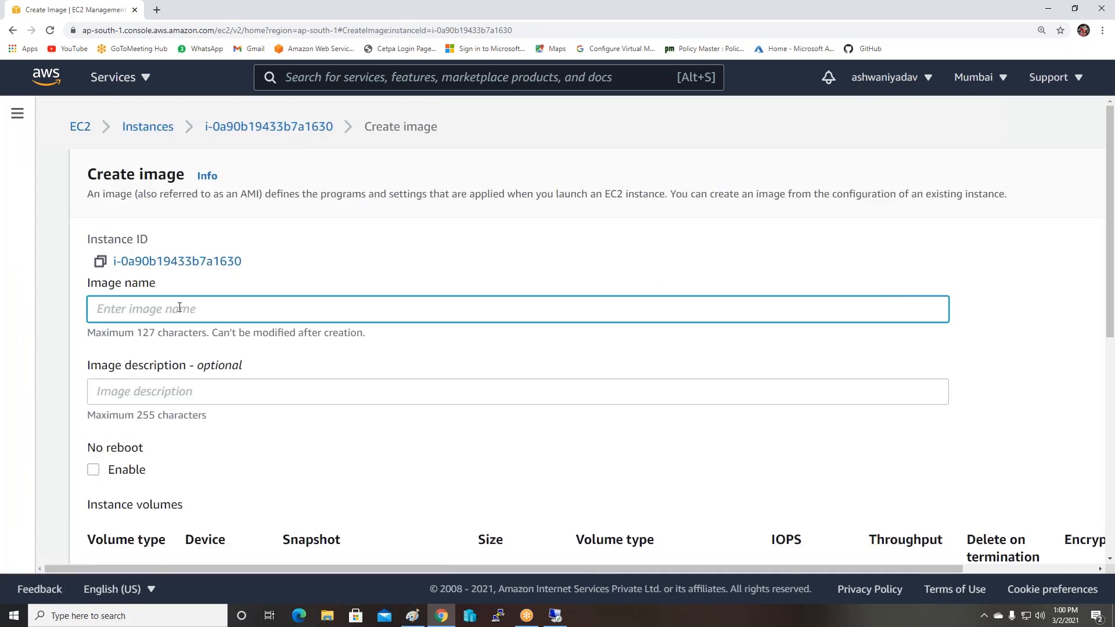
type("Google-AMI")
scroll(168, 392, "down", 1)
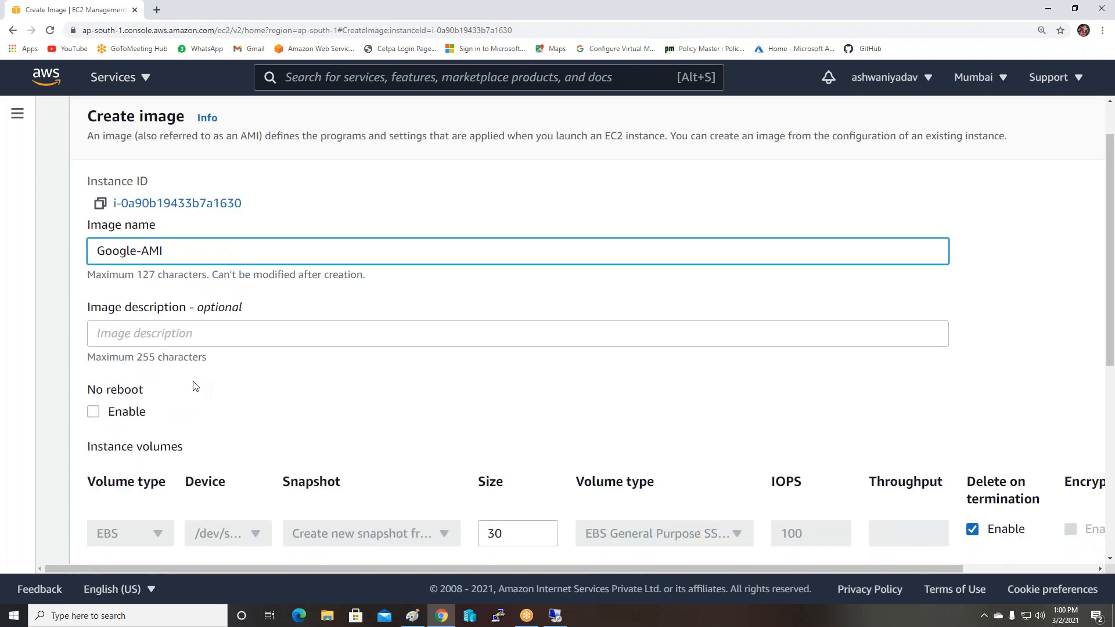
scroll(195, 387, "down", 3)
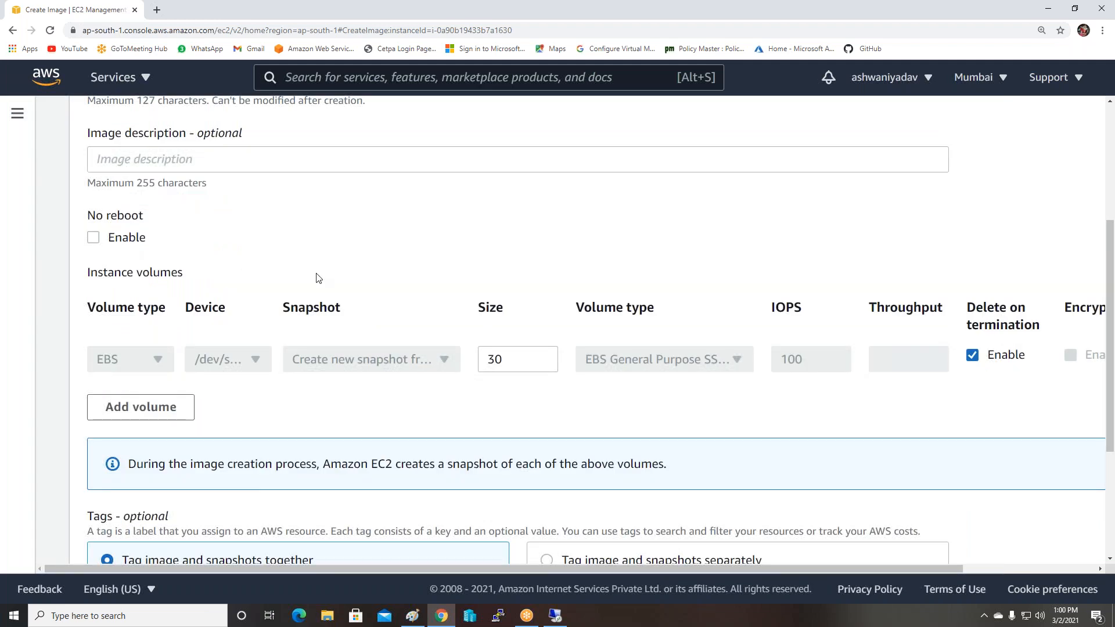
scroll(304, 328, "down", 4)
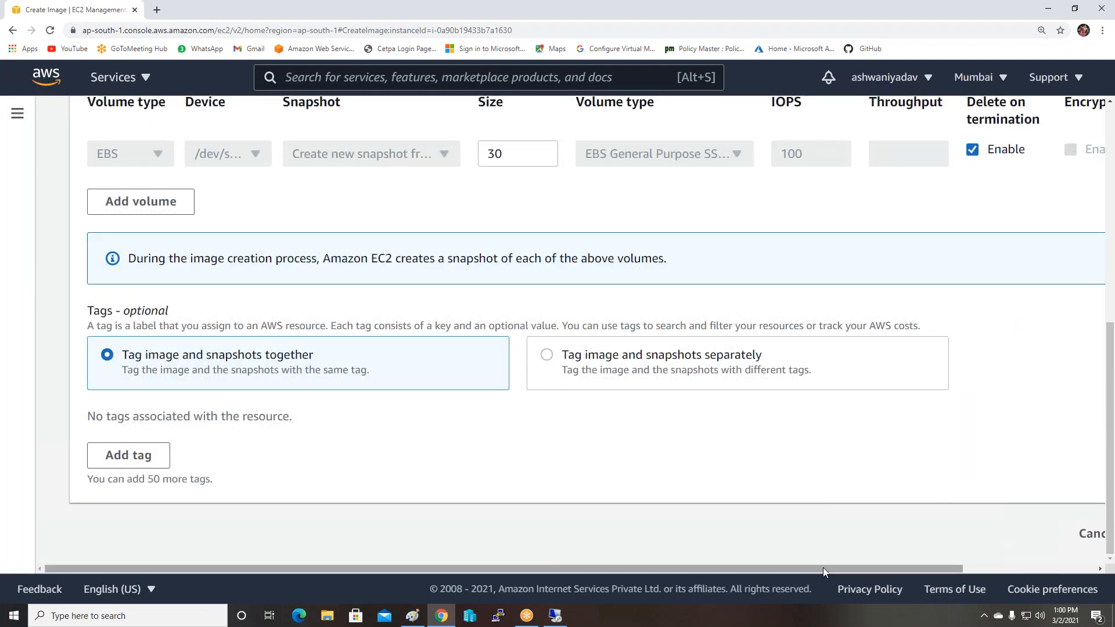
left_click_drag(828, 566, 710, 545)
left_click_drag(575, 569, 737, 574)
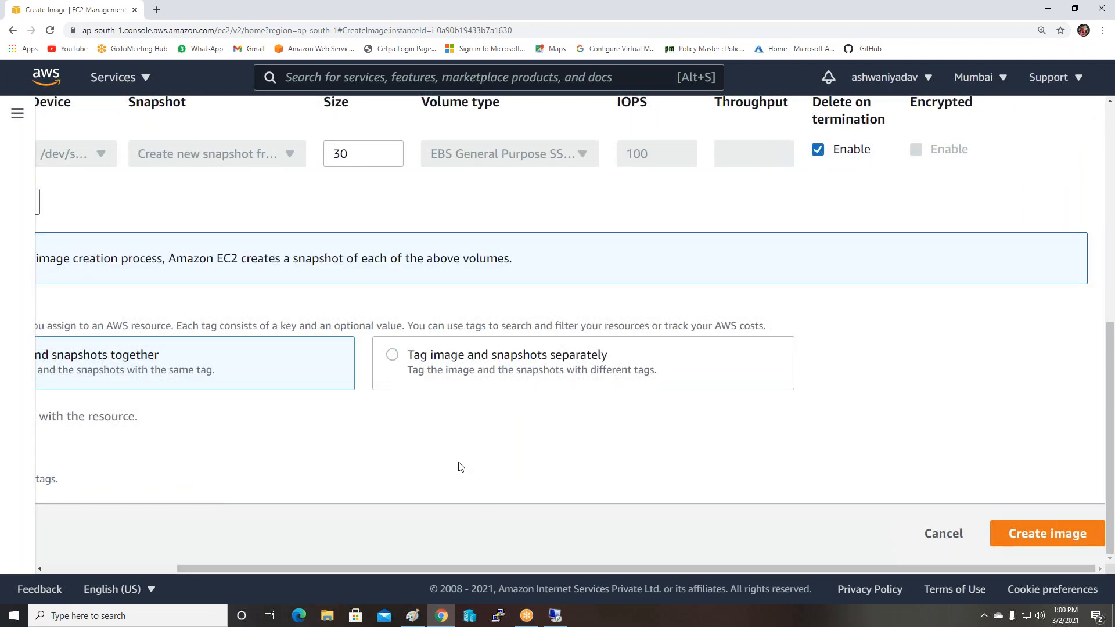
left_click(1022, 540)
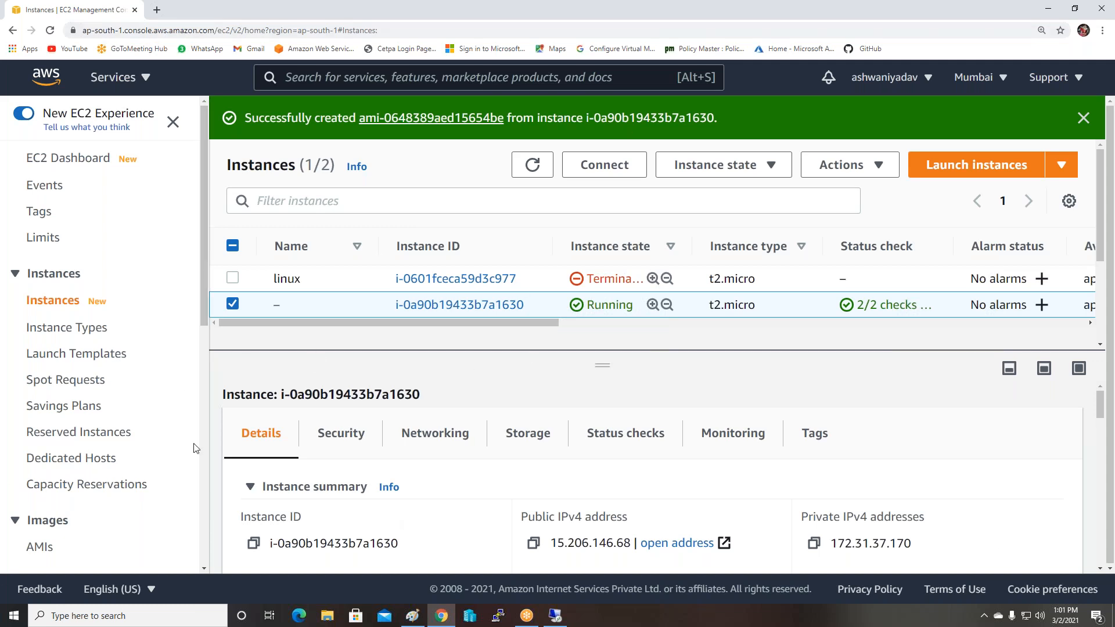
Give the new AMI the Name 'Google-AMI' in the AMIs list
left_click(40, 547)
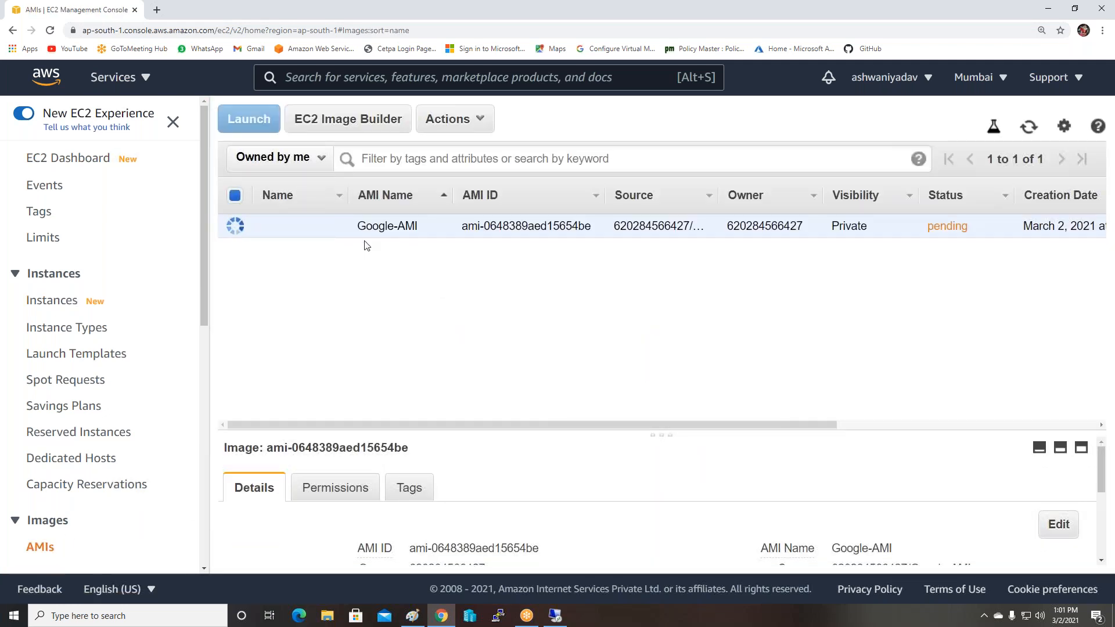
left_click(326, 226)
type("G")
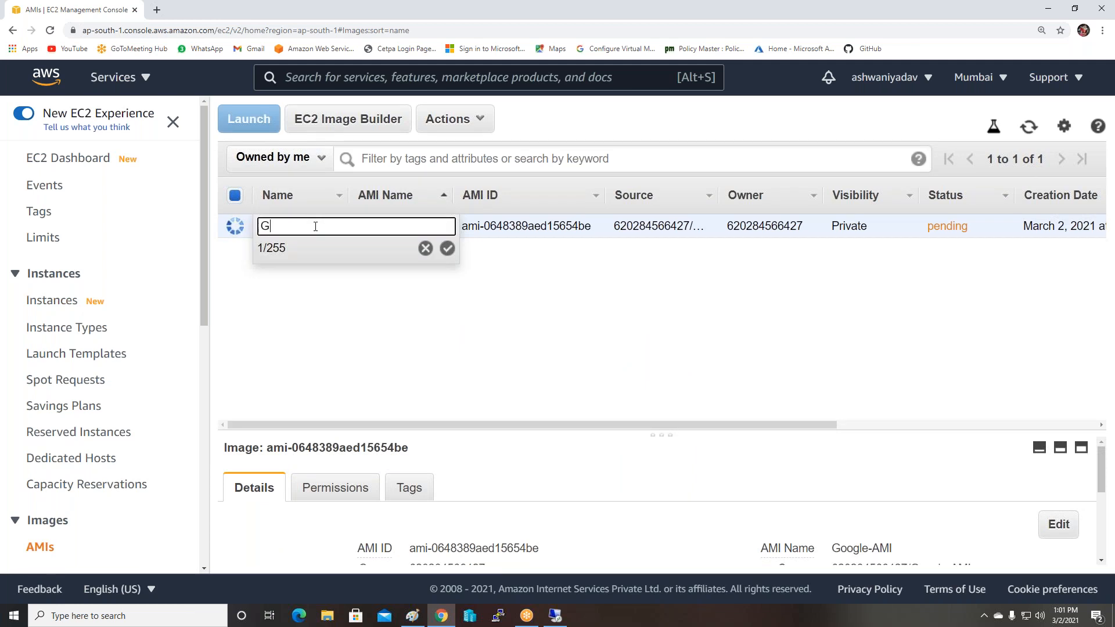
type("oogle-AMI")
left_click(447, 248)
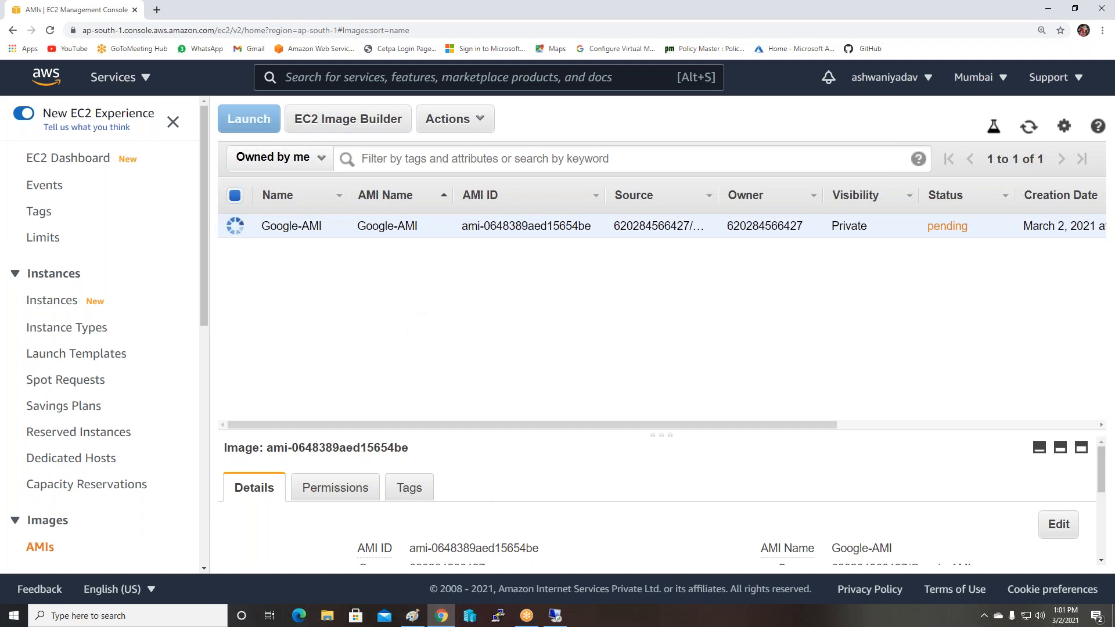
Look over the remote desktop session, then return to the EC2 instances list
left_click(555, 615)
mouse_move(529, 624)
mouse_move(200, 124)
left_mouse_down()
mouse_move(204, 267)
mouse_move(197, 161)
mouse_move(190, 227)
mouse_move(187, 213)
mouse_move(198, 136)
left_mouse_up()
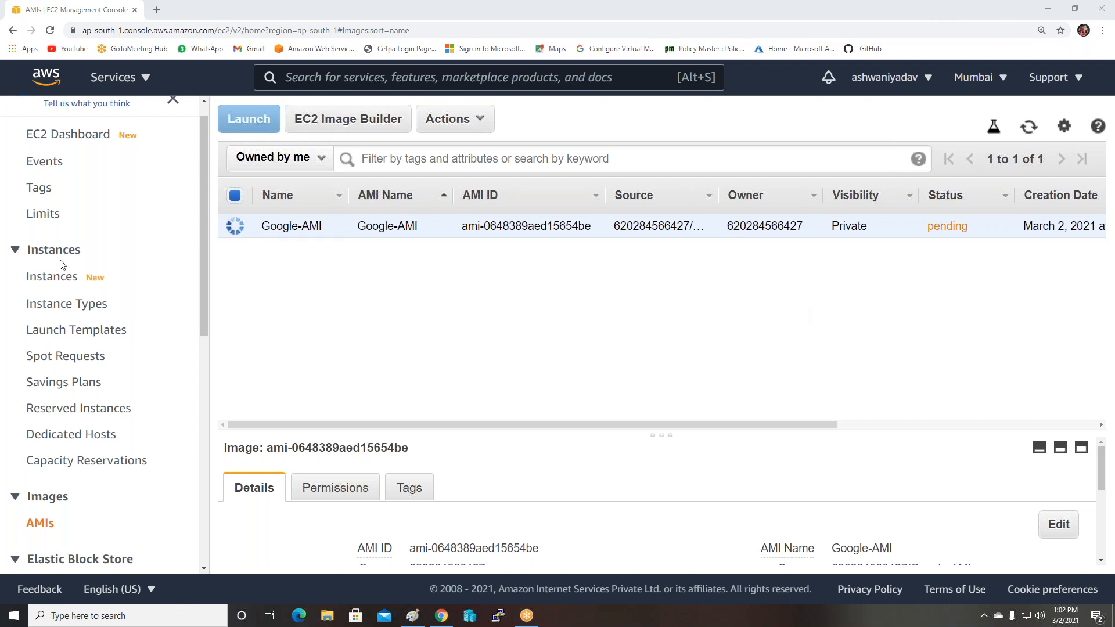
left_click(56, 277)
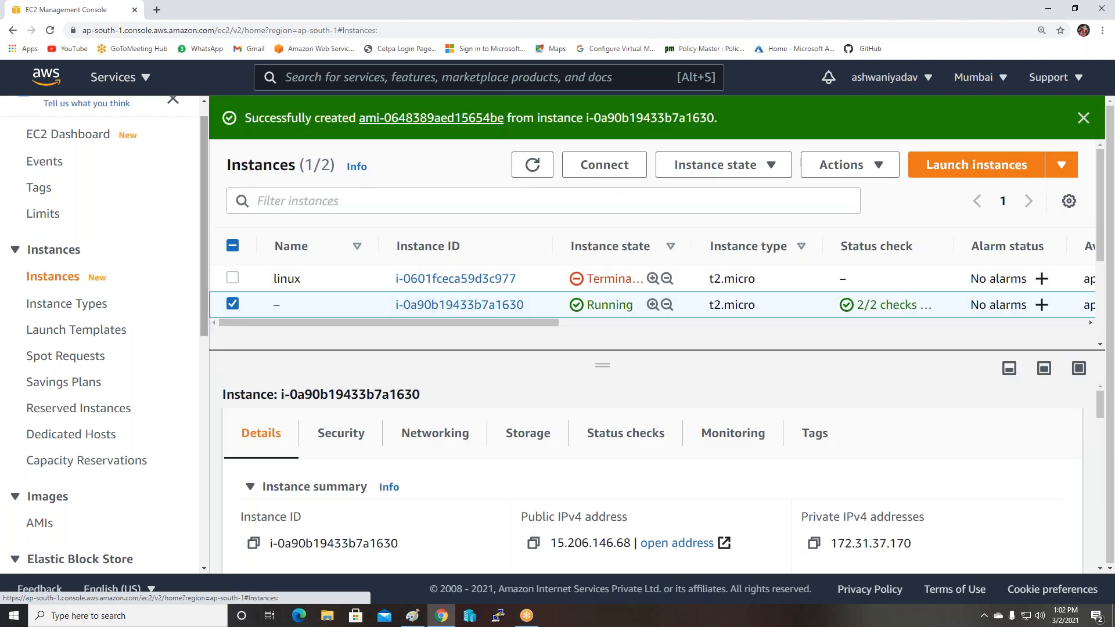
Copy the instance's public IPv4 and start a Remote Desktop connection to 15.206.146.68
left_click(533, 544)
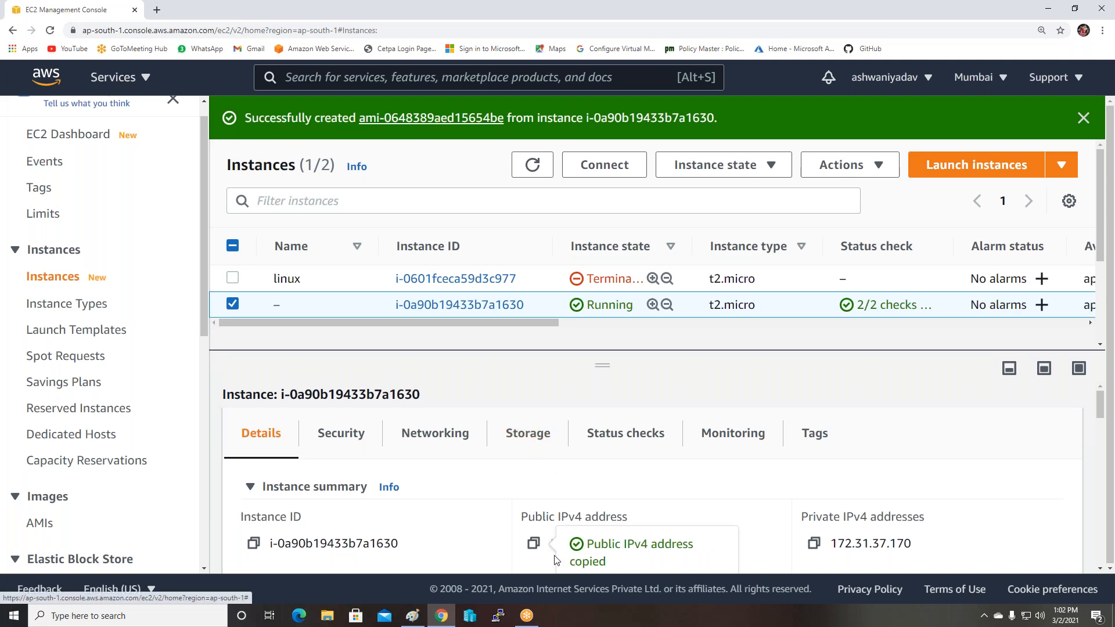
key("super")
type("rem")
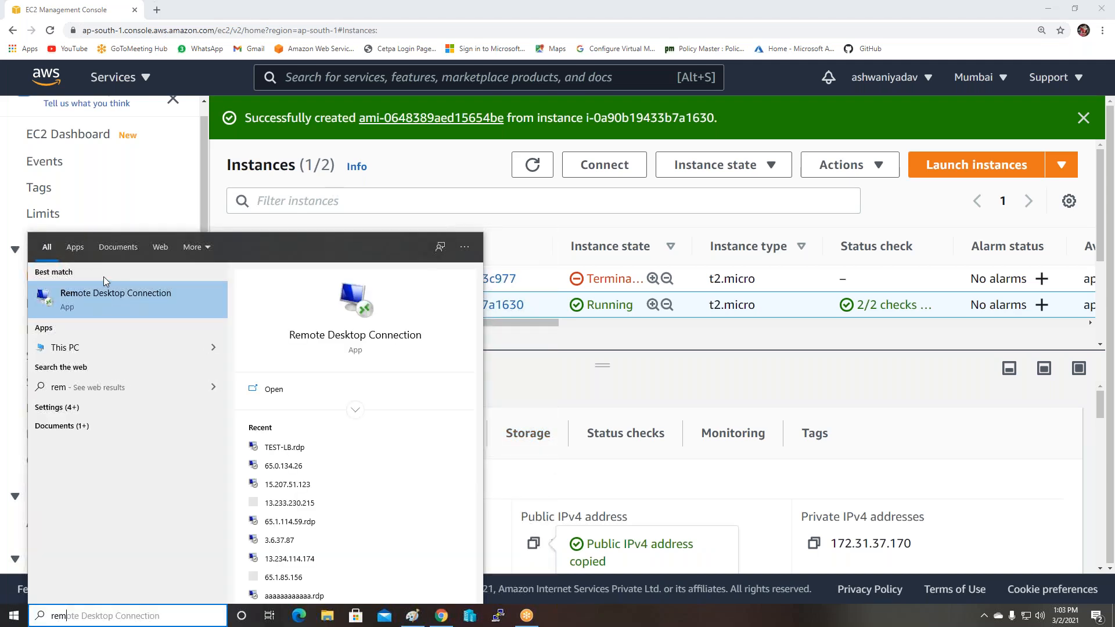
left_click(88, 294)
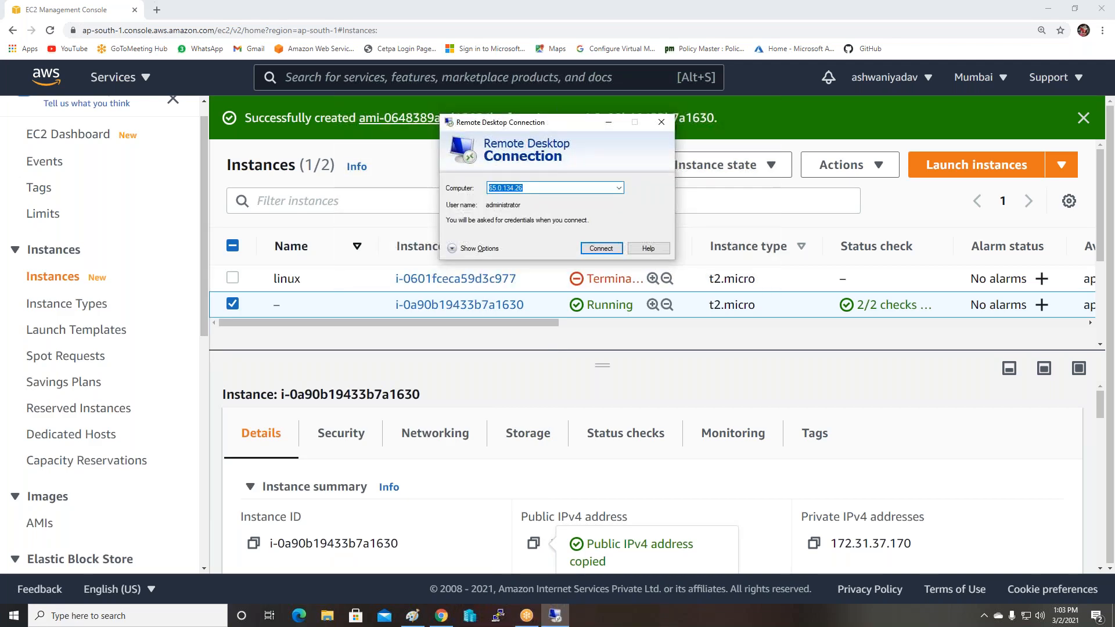
key("ctrl+v")
left_click(606, 248)
Log on as 'administrator' with the pasted password, correcting the mistyped user name
type("a")
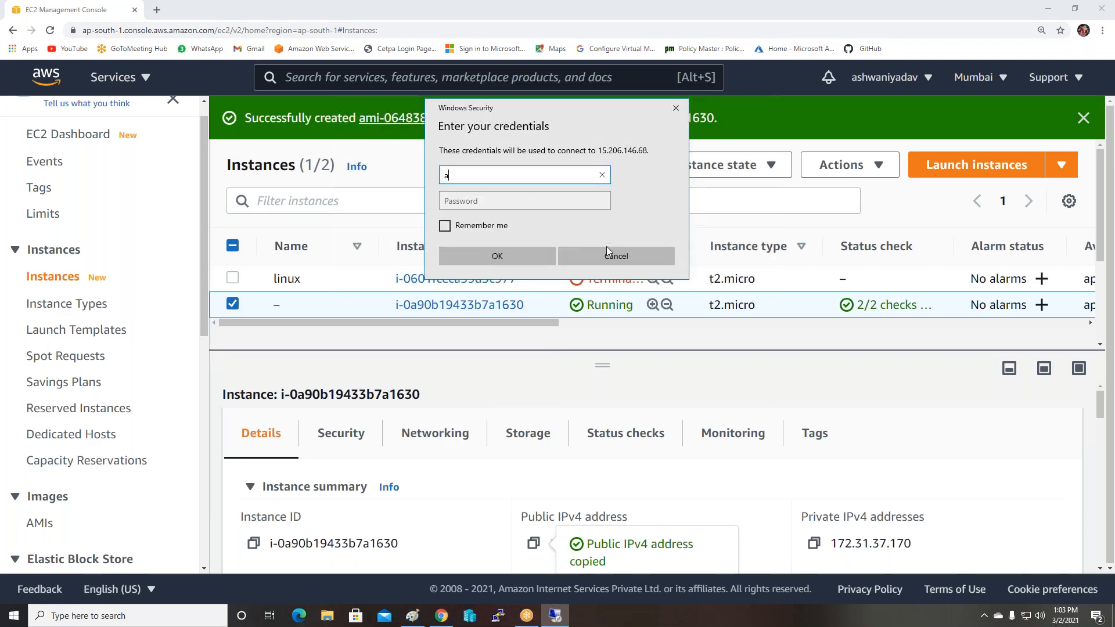
type("dminisatrator")
key("Right")
key("BackSpace")
left_click(544, 206)
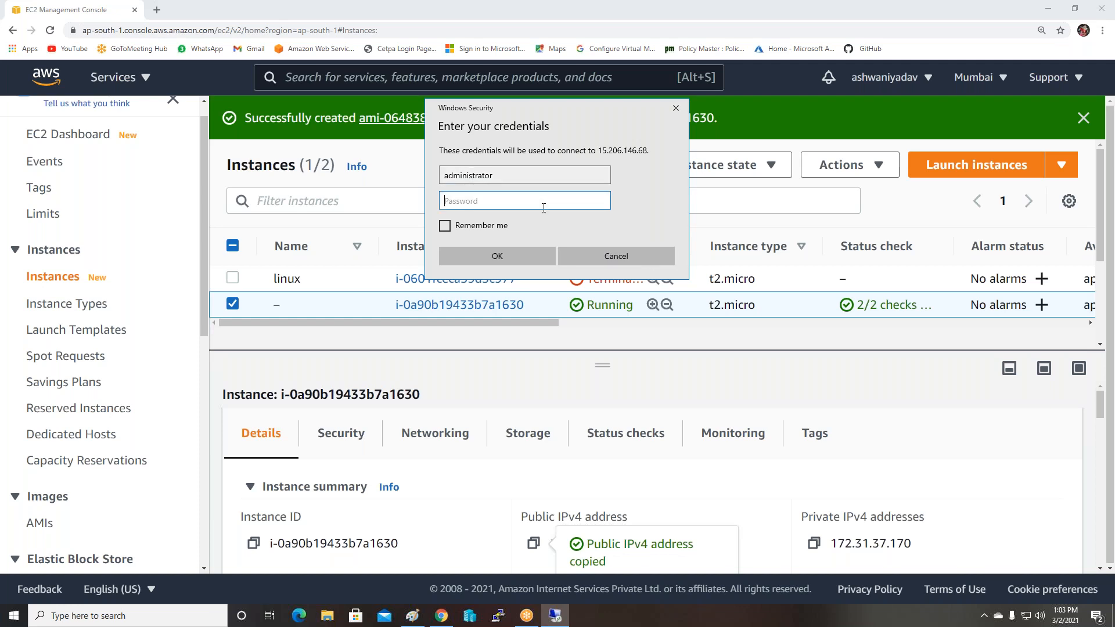
key("ctrl+v")
left_click(513, 260)
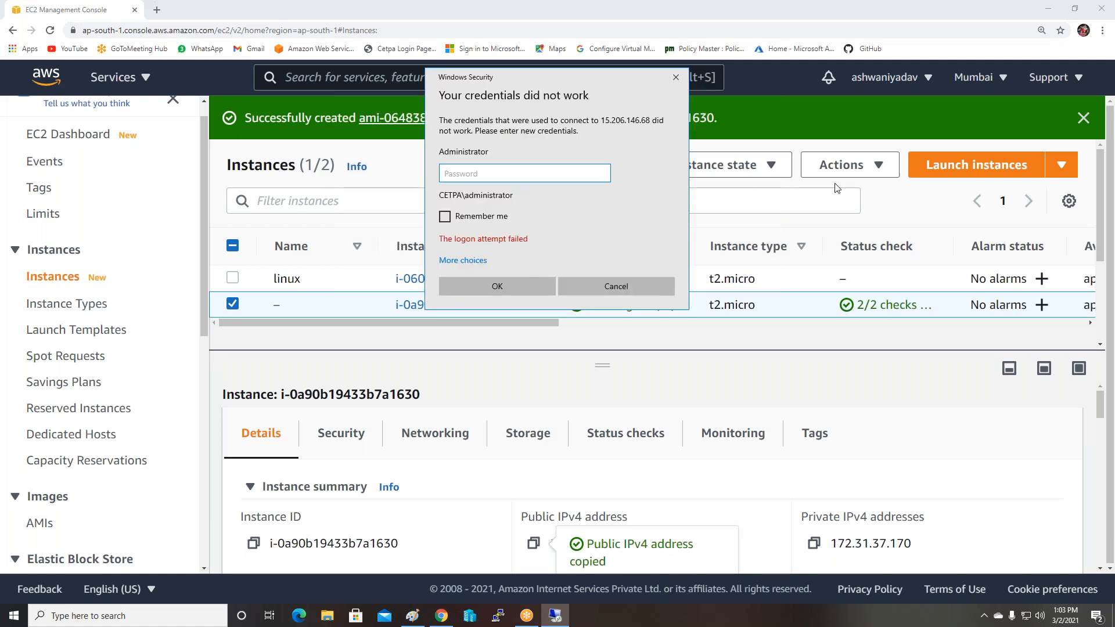
Show the instance's RDP client connection details in the AWS console
left_click(906, 209)
left_click(590, 168)
left_click(256, 259)
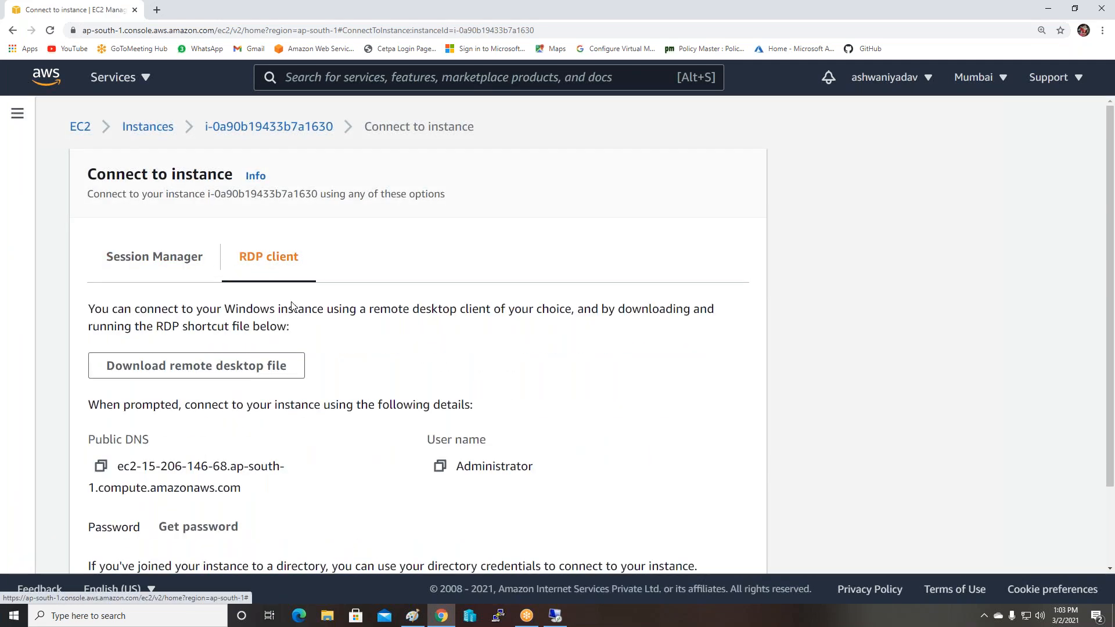
Decrypt the Windows administrator password using windowskey32.pem and copy it for the logon prompt
scroll(292, 306, "down", 2)
left_click(180, 429)
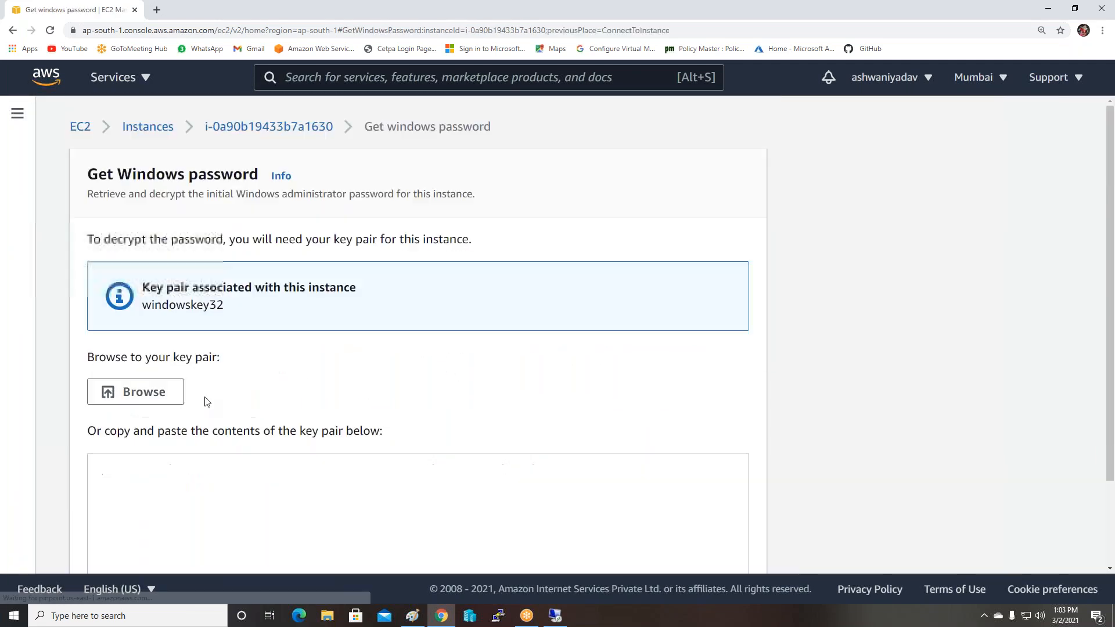
left_click(140, 393)
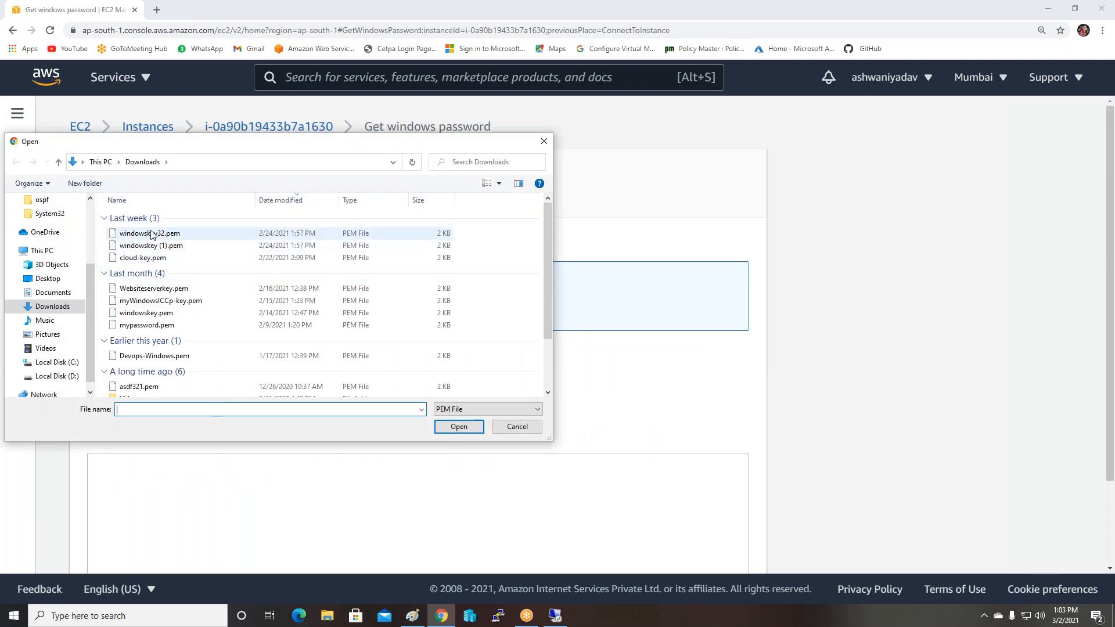
double_click(160, 235)
scroll(401, 406, "down", 5)
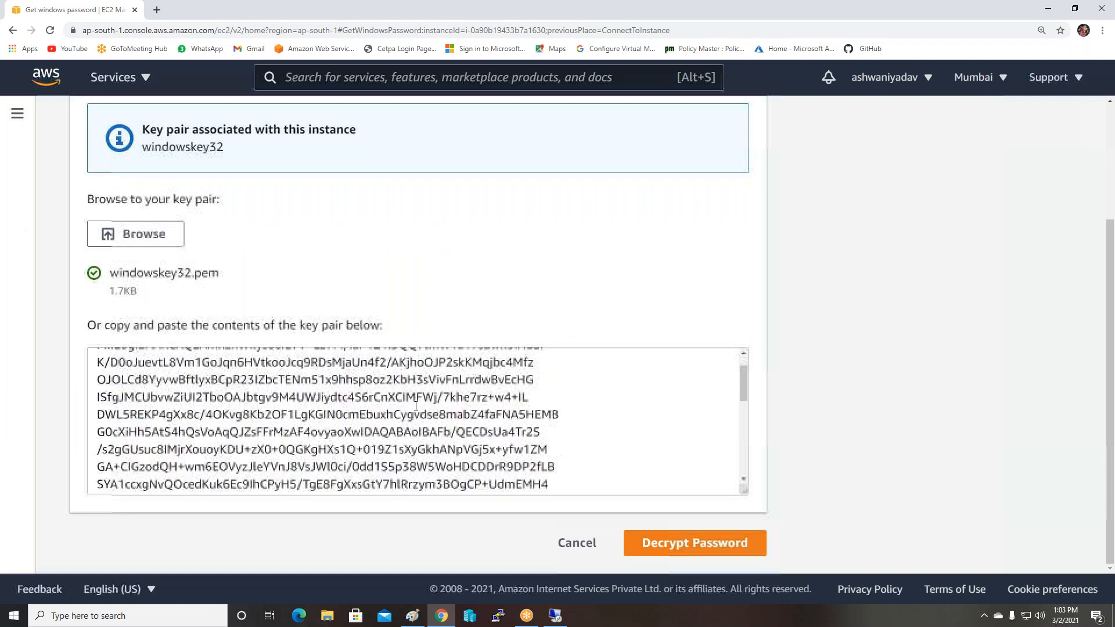
left_click(667, 543)
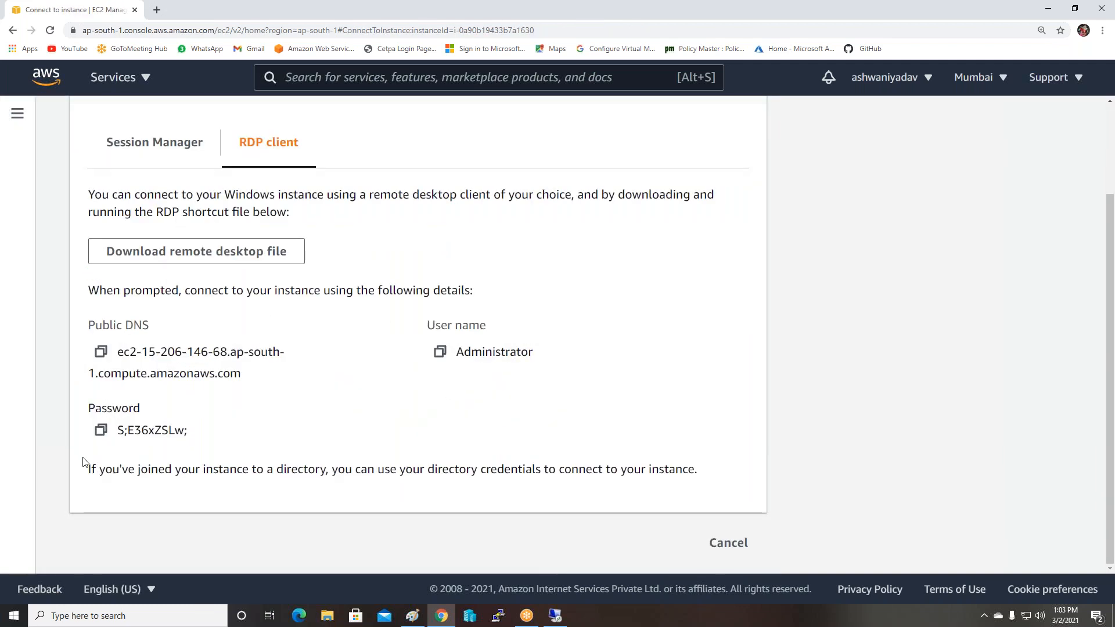
left_click(101, 430)
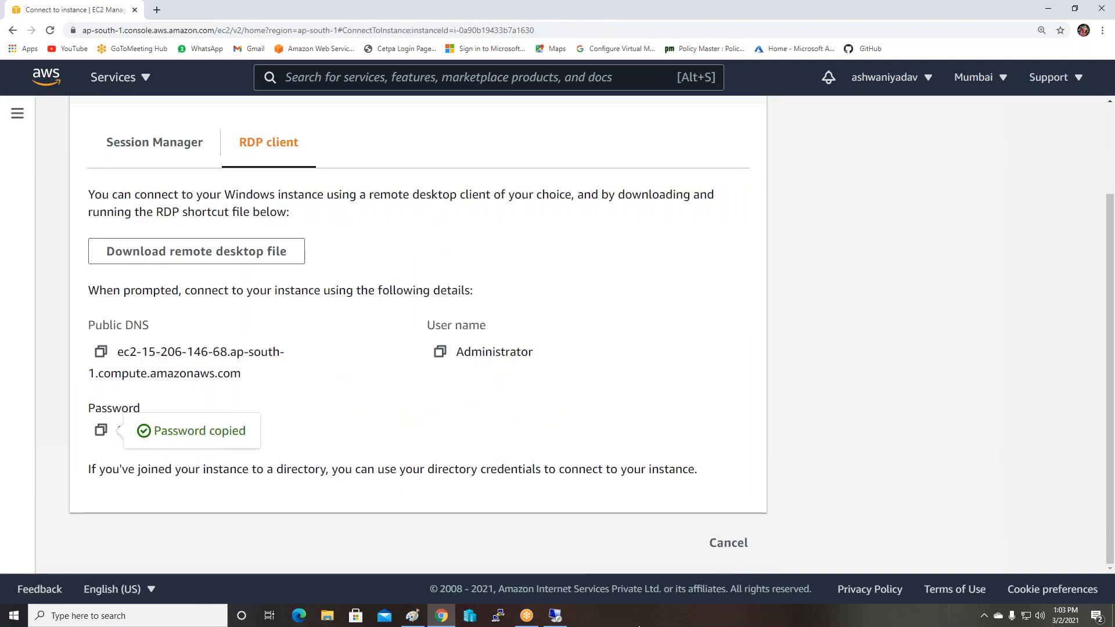
left_click(555, 615)
Sign in with the copied password and accept the certificate warning
key("ctrl+v")
left_click(487, 284)
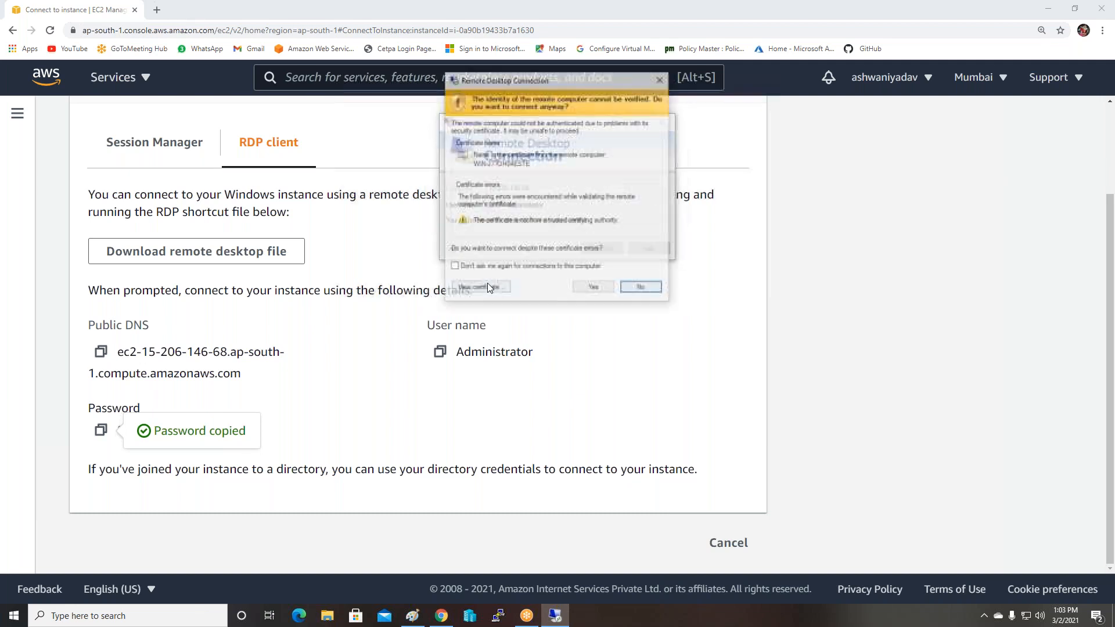
left_click(593, 286)
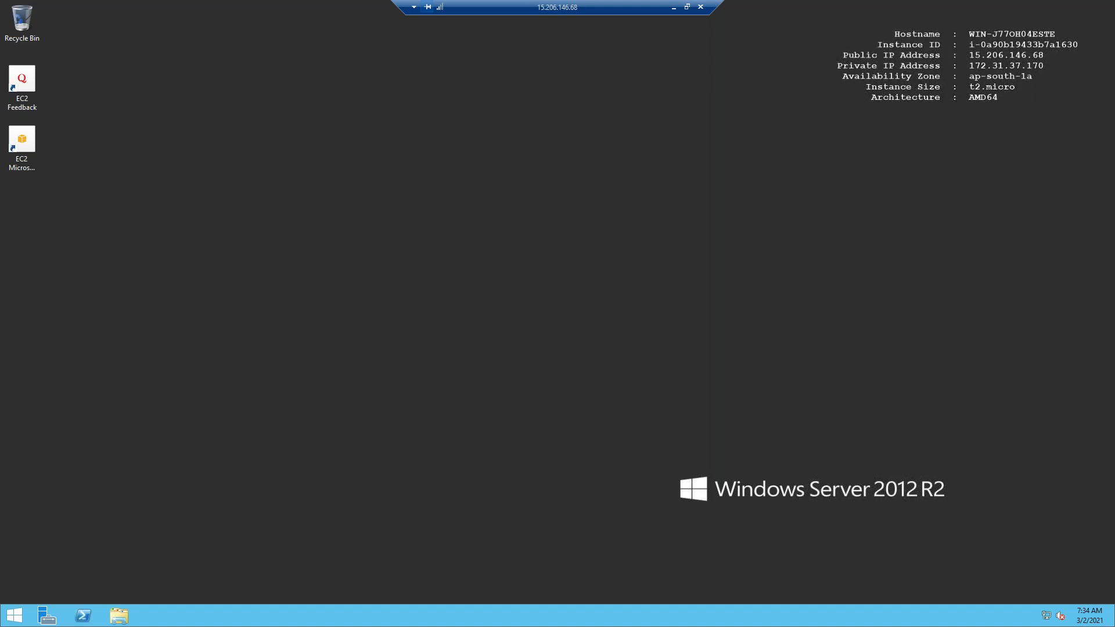
On the Windows Server desktop, open the Run box and enter 'cmd'
key("super")
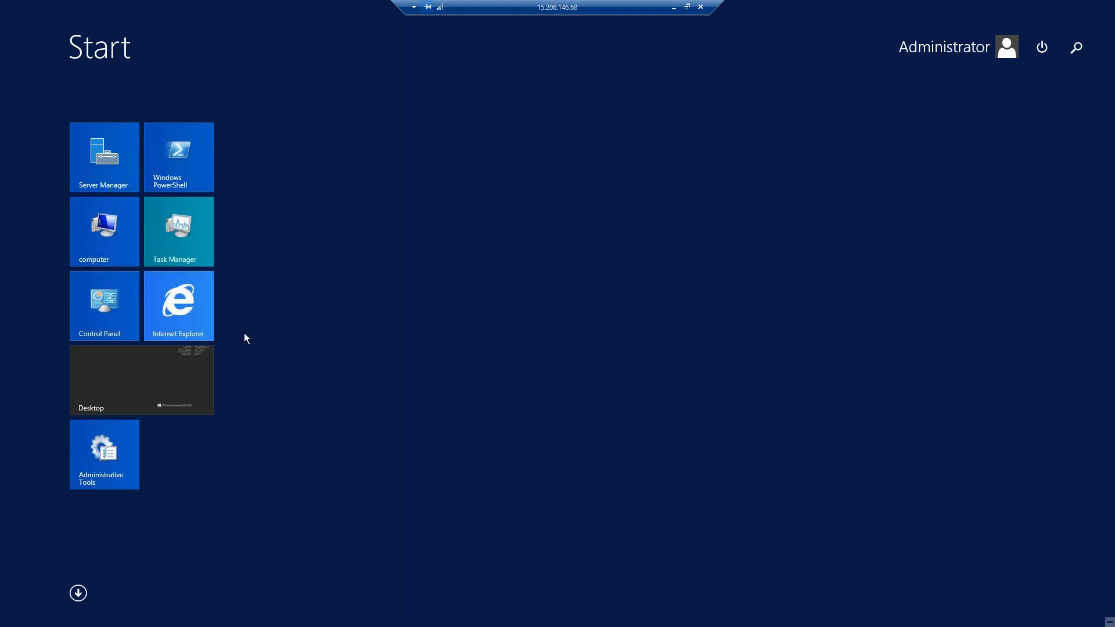
left_click(177, 368)
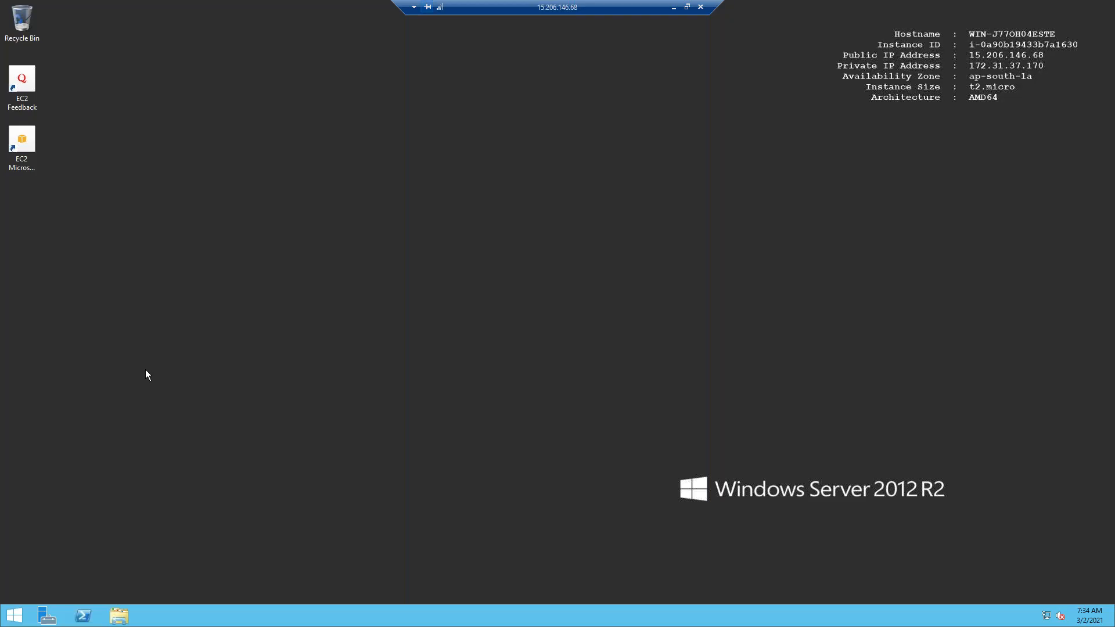
key("super+r")
type("cmd")
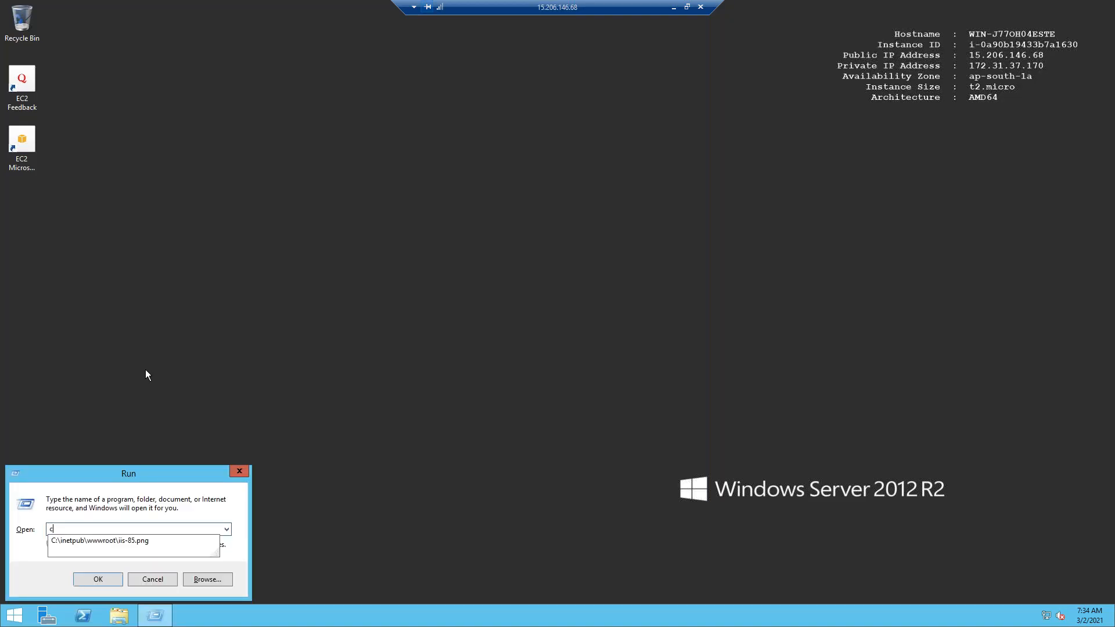
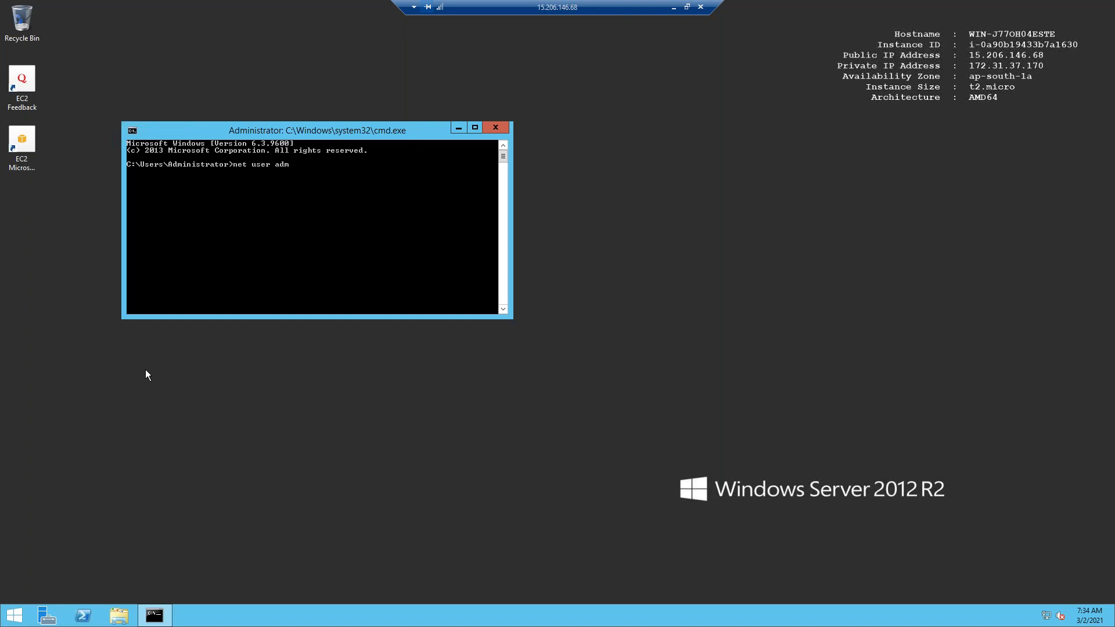
Reset the Administrator account password with a net user command and close the command prompt
key("Return")
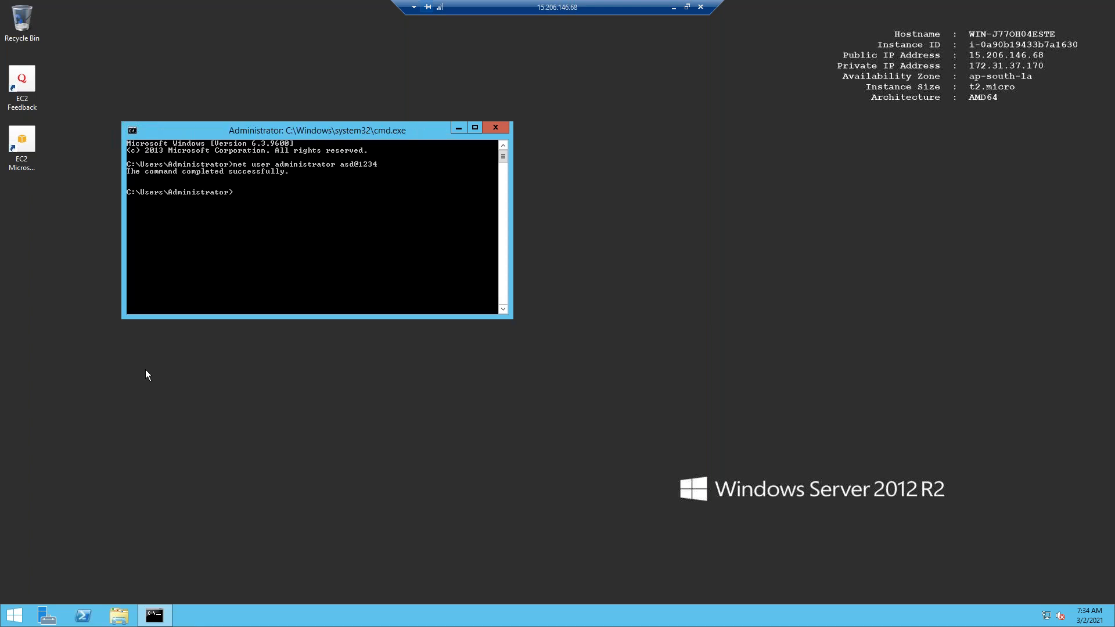
left_click(502, 126)
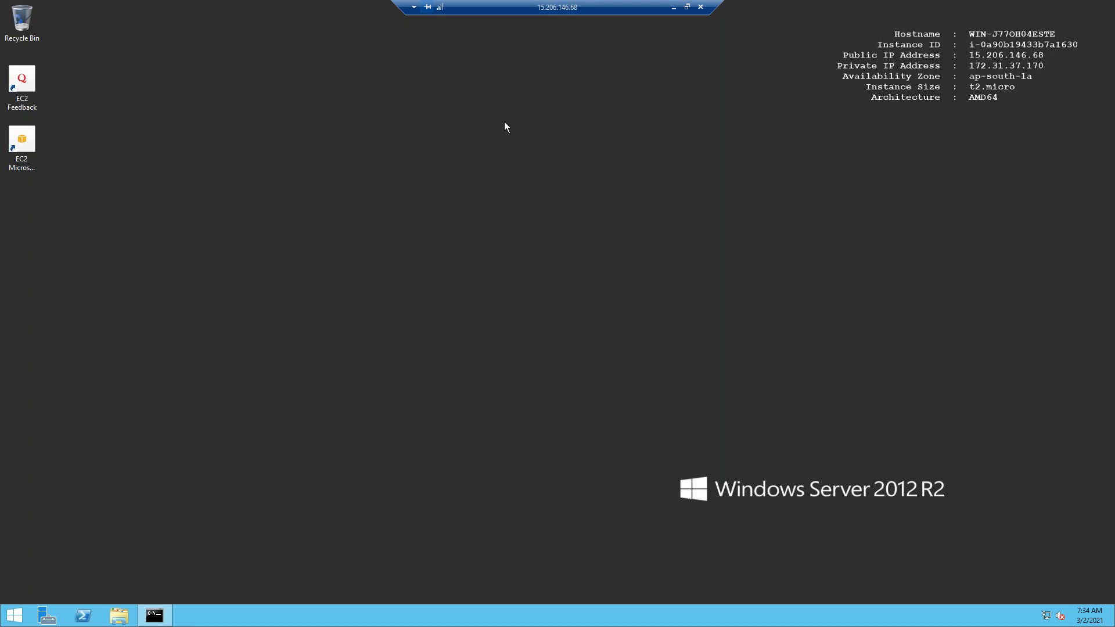
Open the iis-85 image from C:\inetpub\wwwroot in Paint
left_click(119, 615)
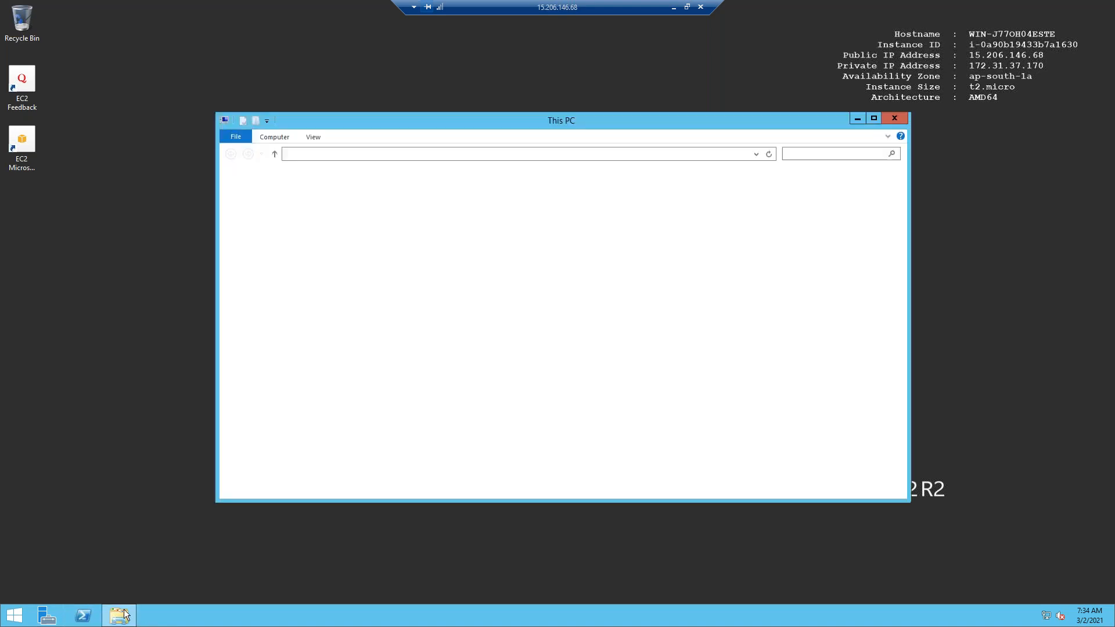
double_click(401, 283)
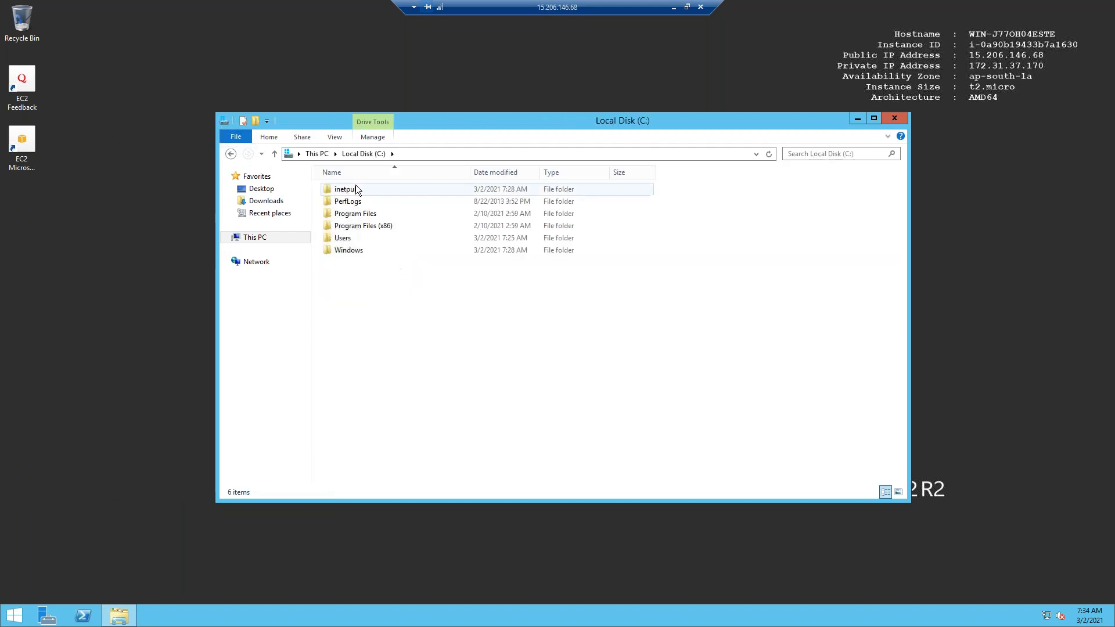
double_click(346, 190)
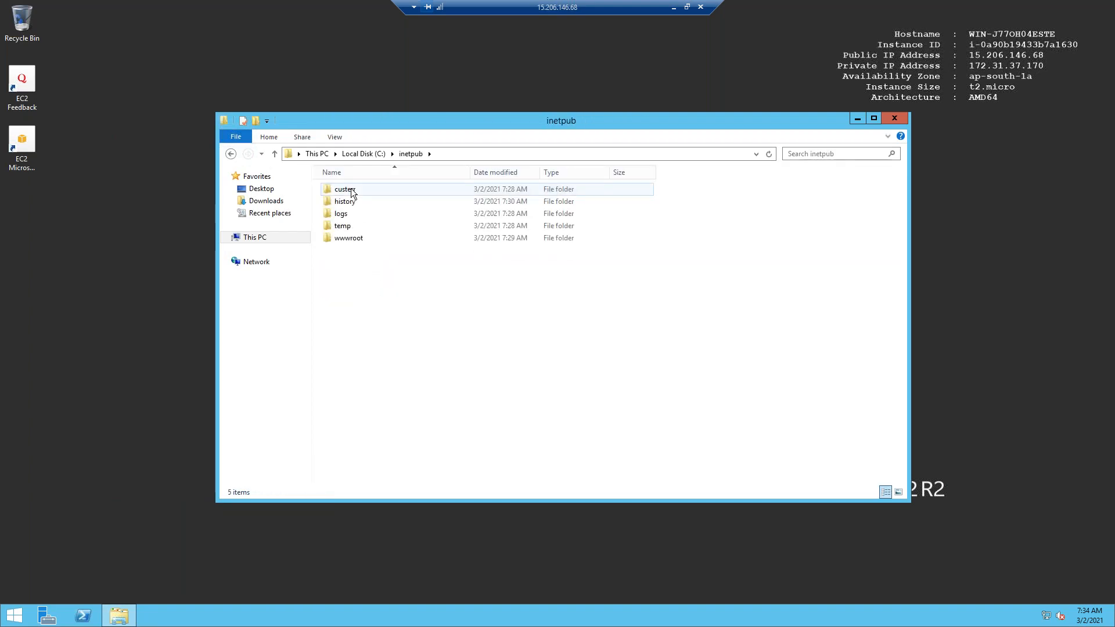
double_click(355, 235)
double_click(339, 189)
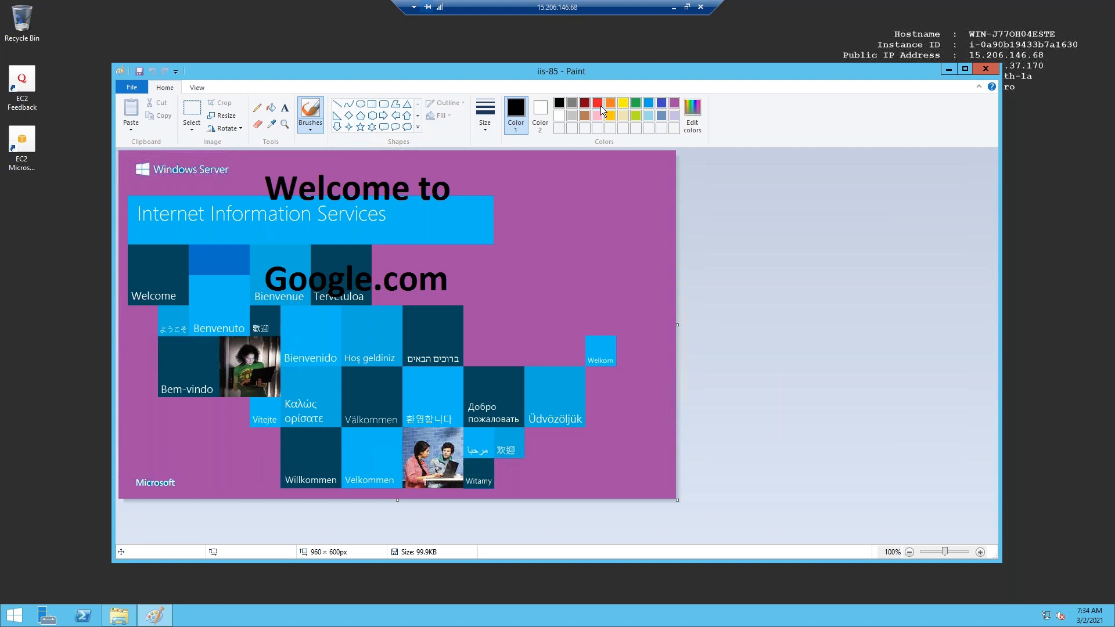
Add dark red 'Welcome to Flipcart' text on three lines on the image's right side
left_click(585, 105)
left_click(286, 108)
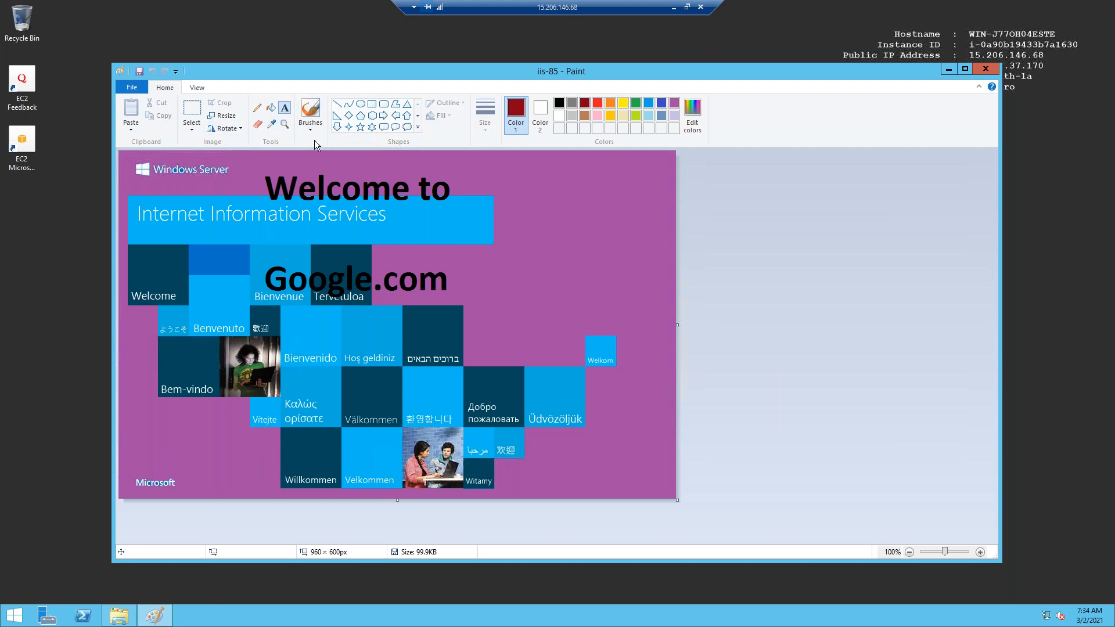
left_click(468, 286)
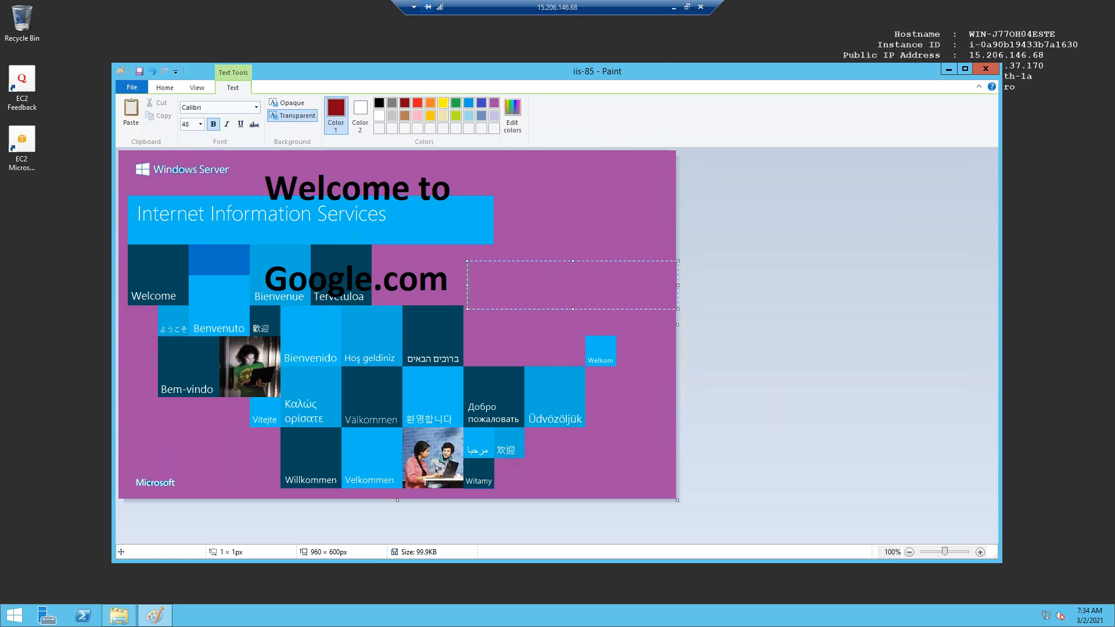
type("Welcome")
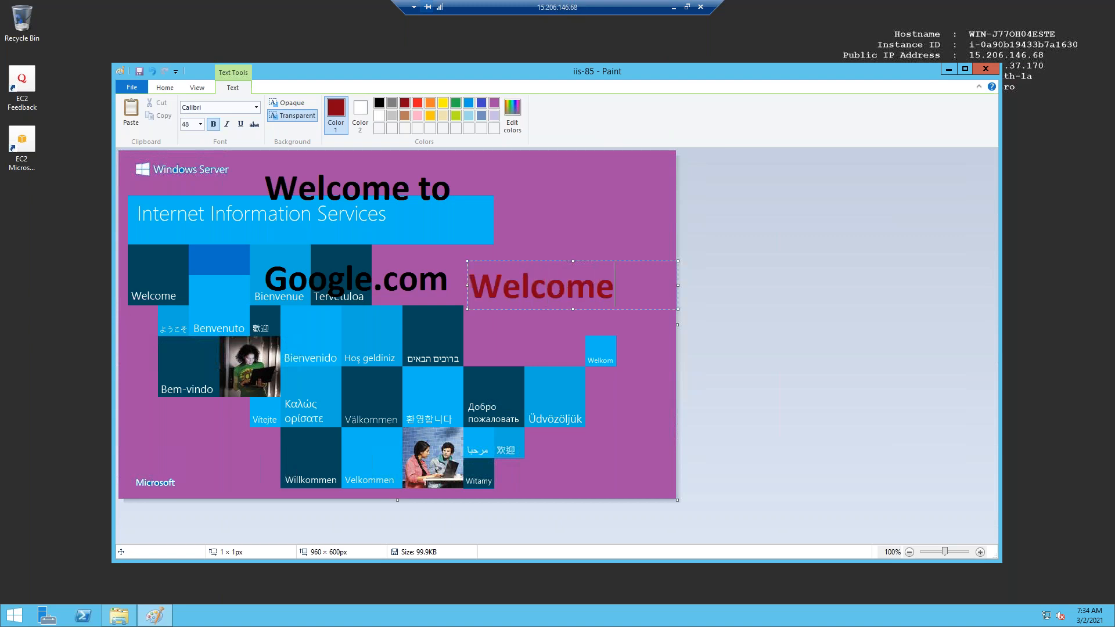
key("Return")
type("to")
key("Return")
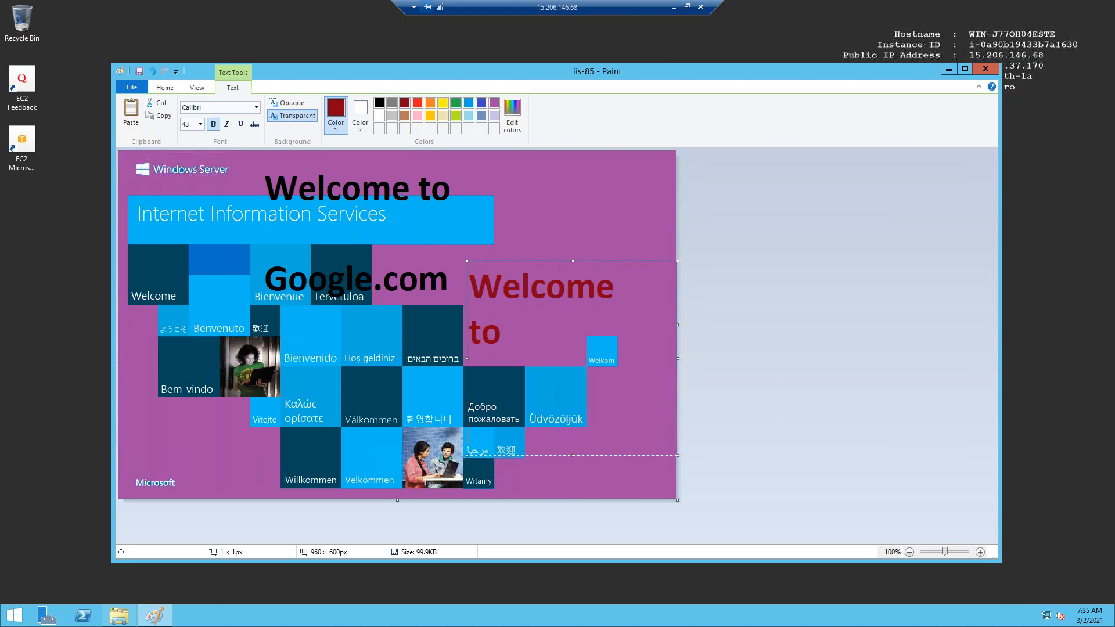
type("Flipcasr")
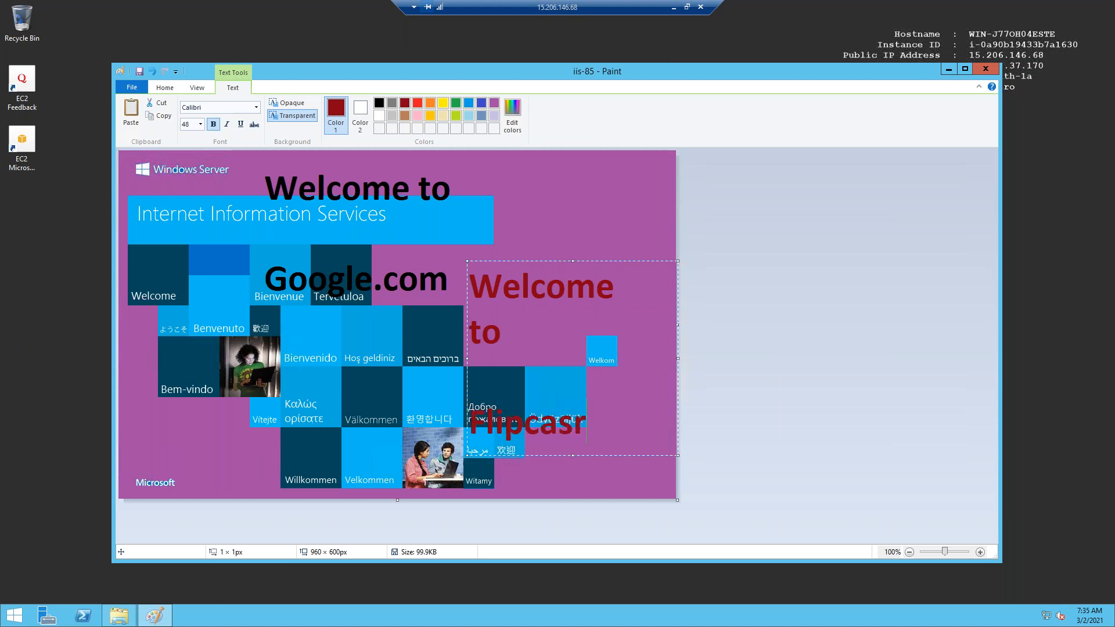
key("BackSpace")
key("BackSpace")
type("rt")
key("ctrl+a")
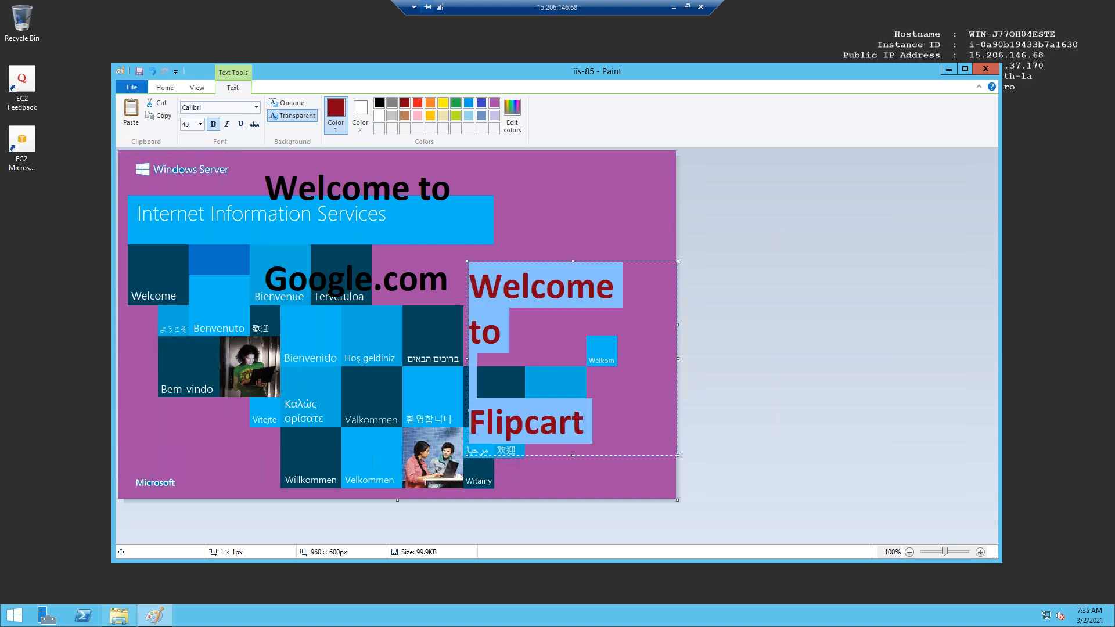
left_click(468, 106)
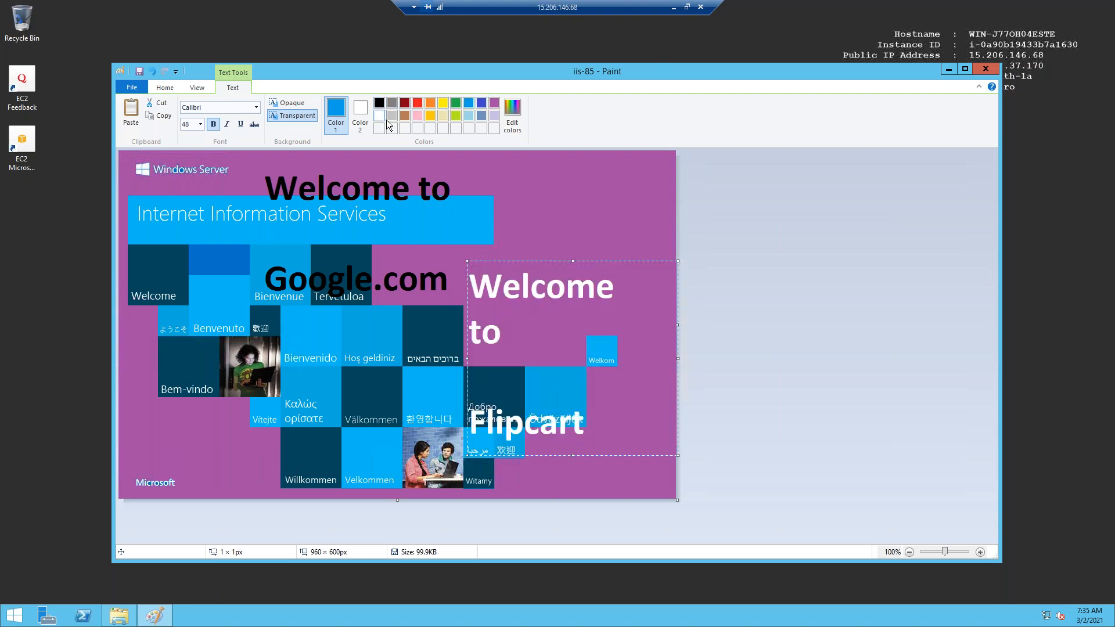
left_click(405, 104)
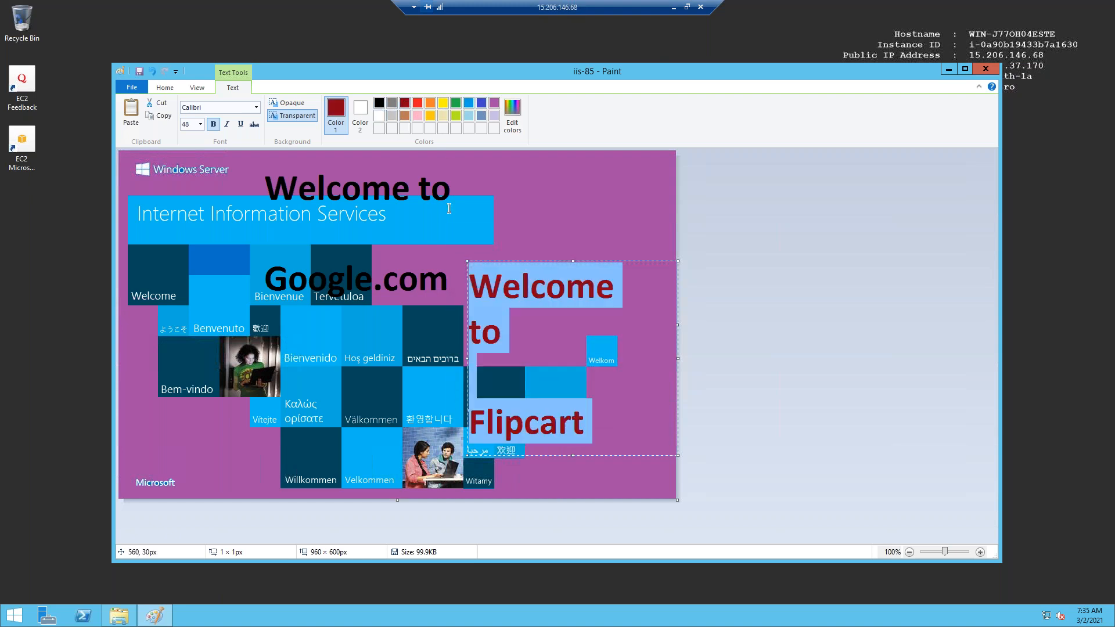
left_click(381, 335)
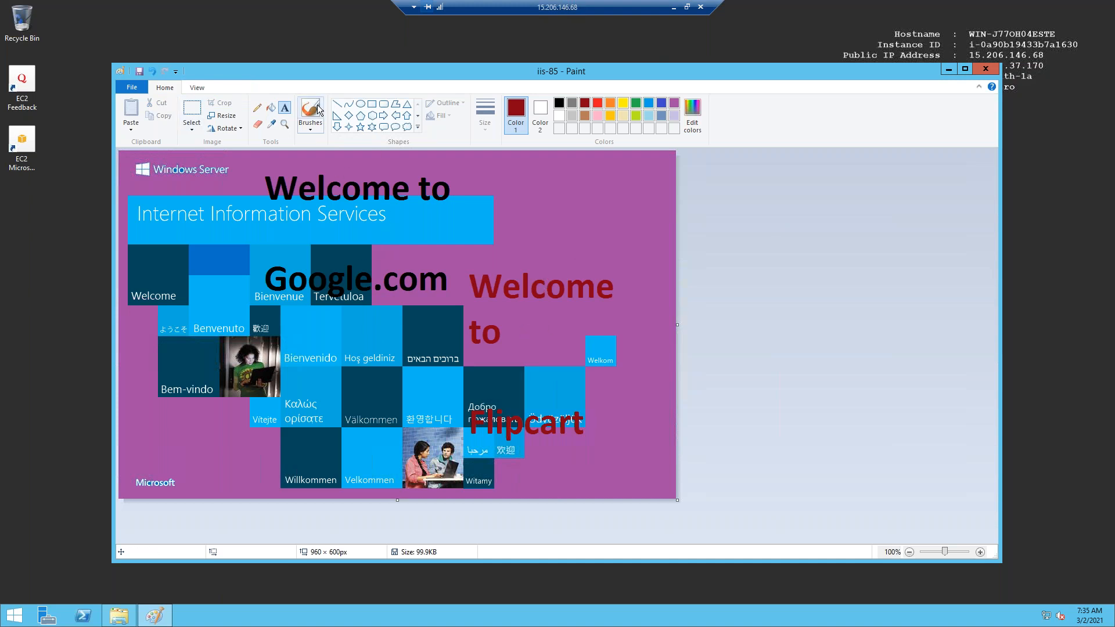
Erase the Google.com line to white and write 'Welcome to Flipcart' there instead
left_click(192, 110)
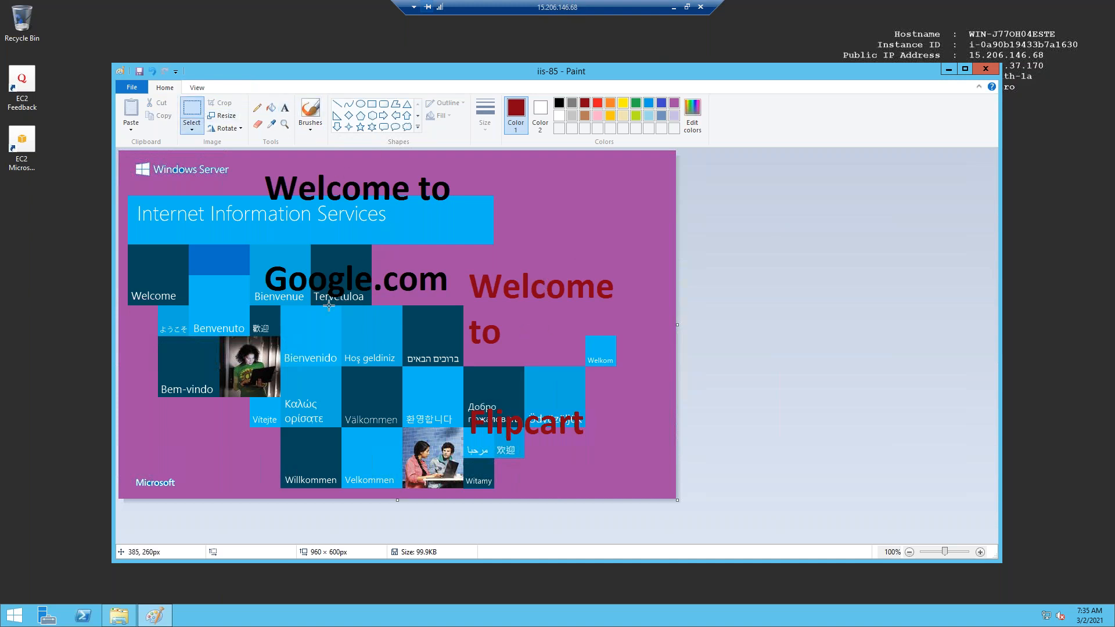
left_click_drag(248, 253, 446, 310)
key("Delete")
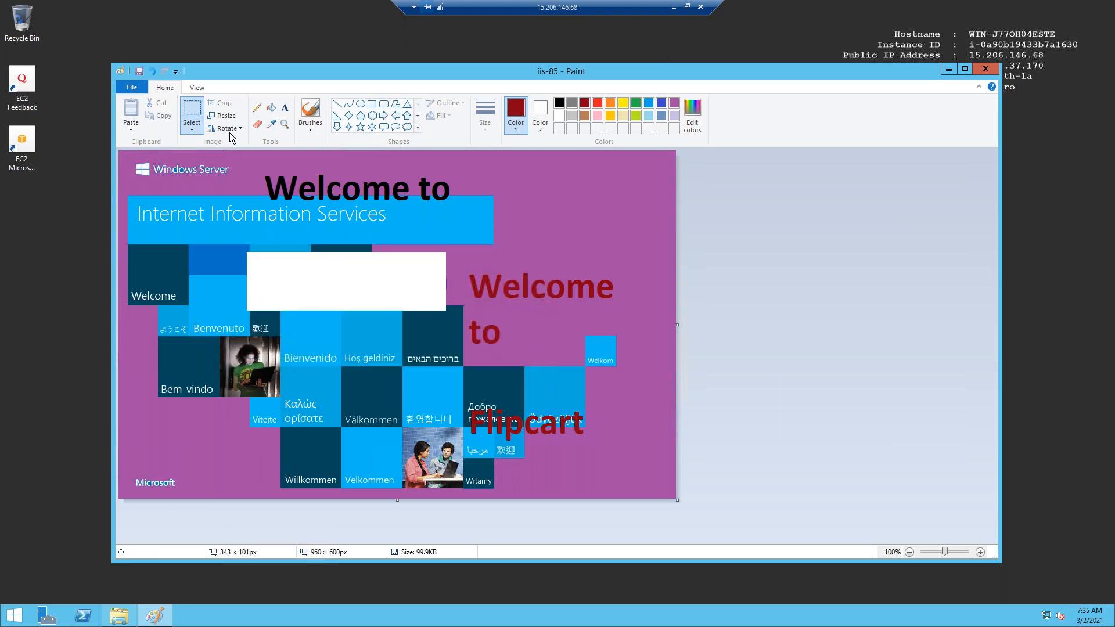
left_click(284, 108)
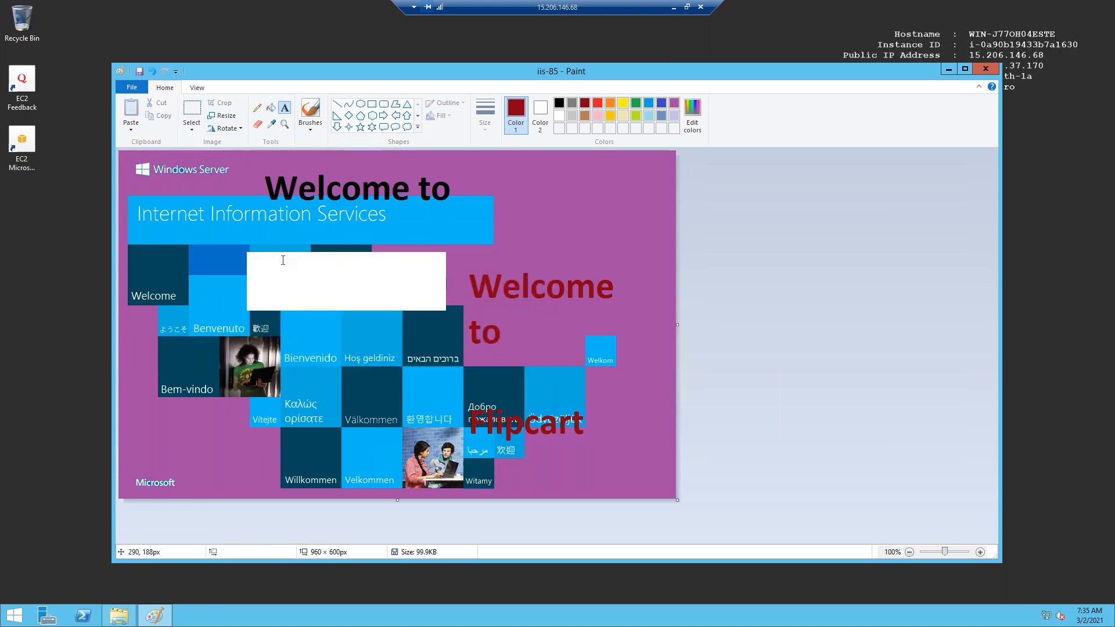
left_click(254, 243)
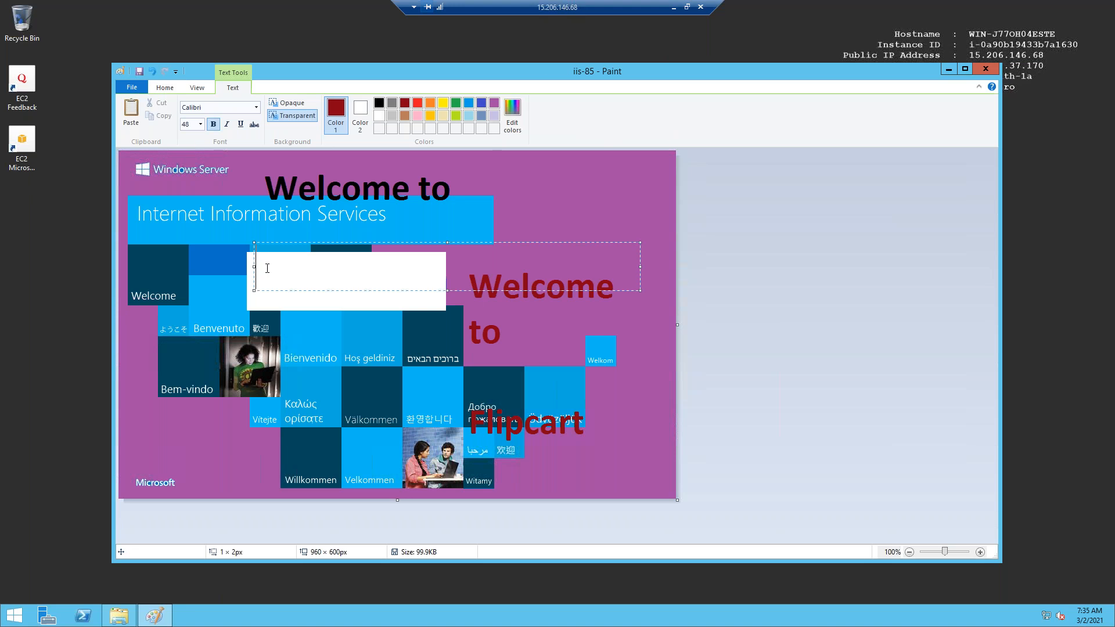
type("Welcome")
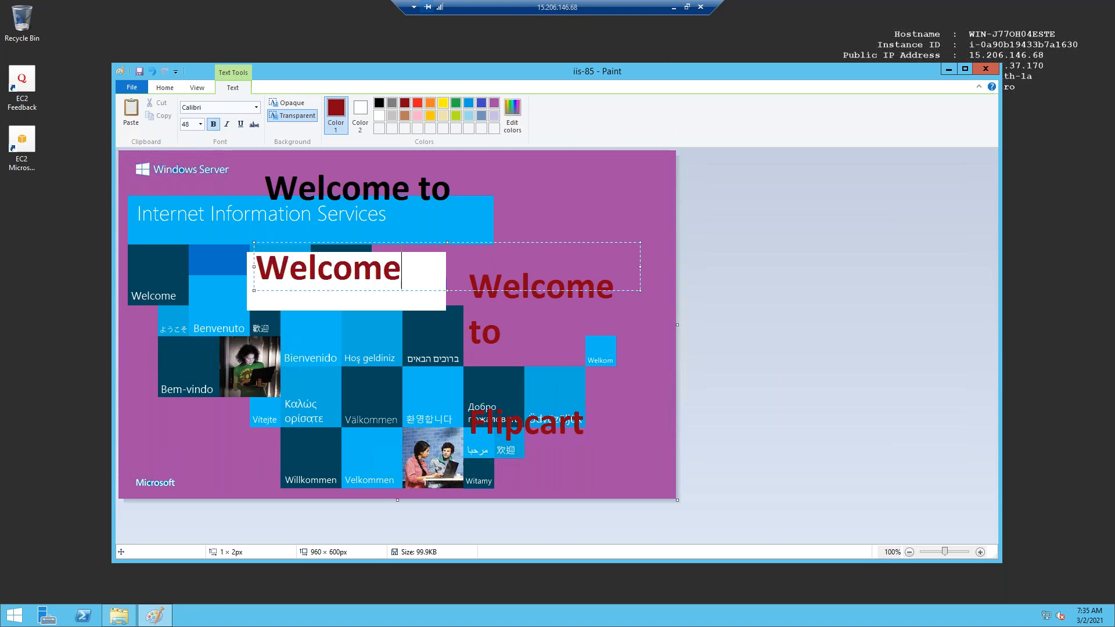
type(" to")
key("Return")
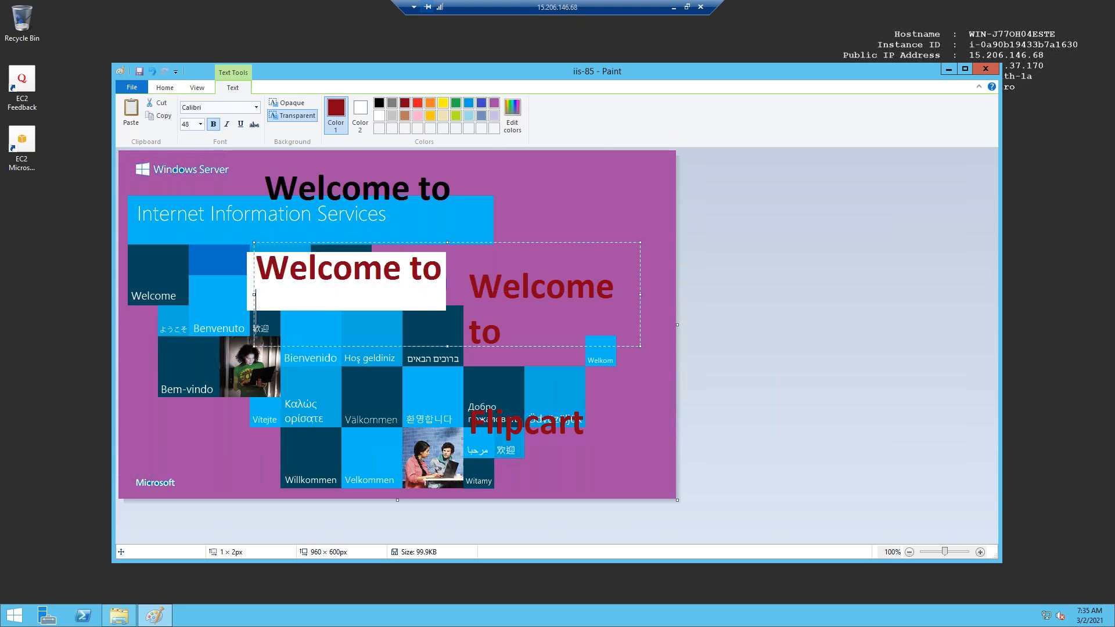
type("Flip")
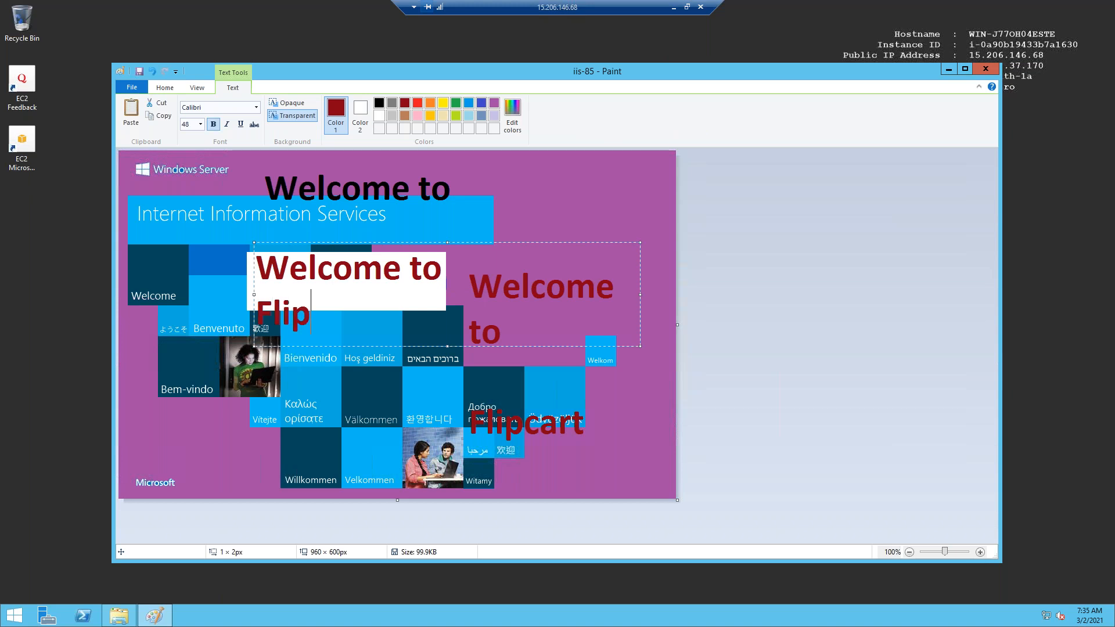
type("carty")
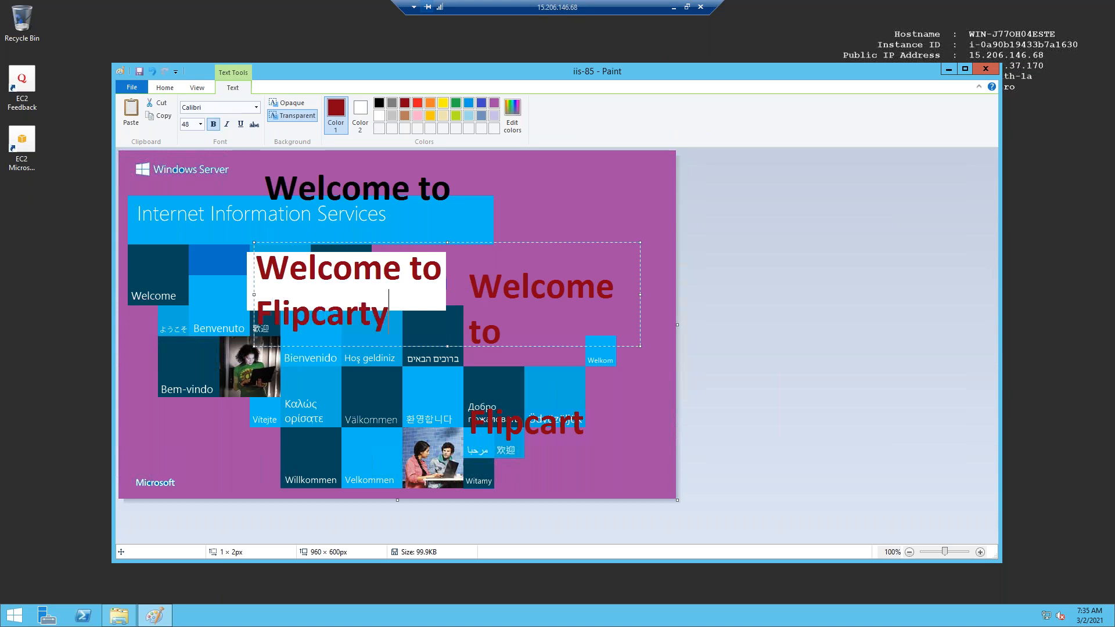
key("BackSpace")
key("BackSpace")
key("BackSpace")
type("rt")
left_click(548, 224)
Save the image and fill the purple background green
key("ctrl+s")
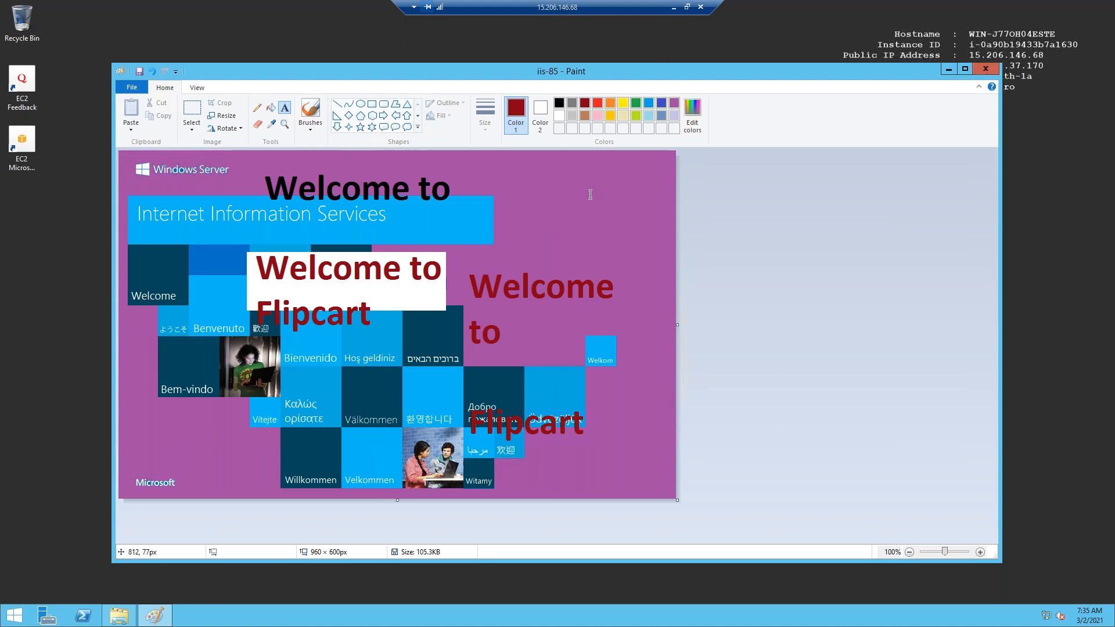
left_click(589, 169)
left_click(234, 158)
left_click(635, 104)
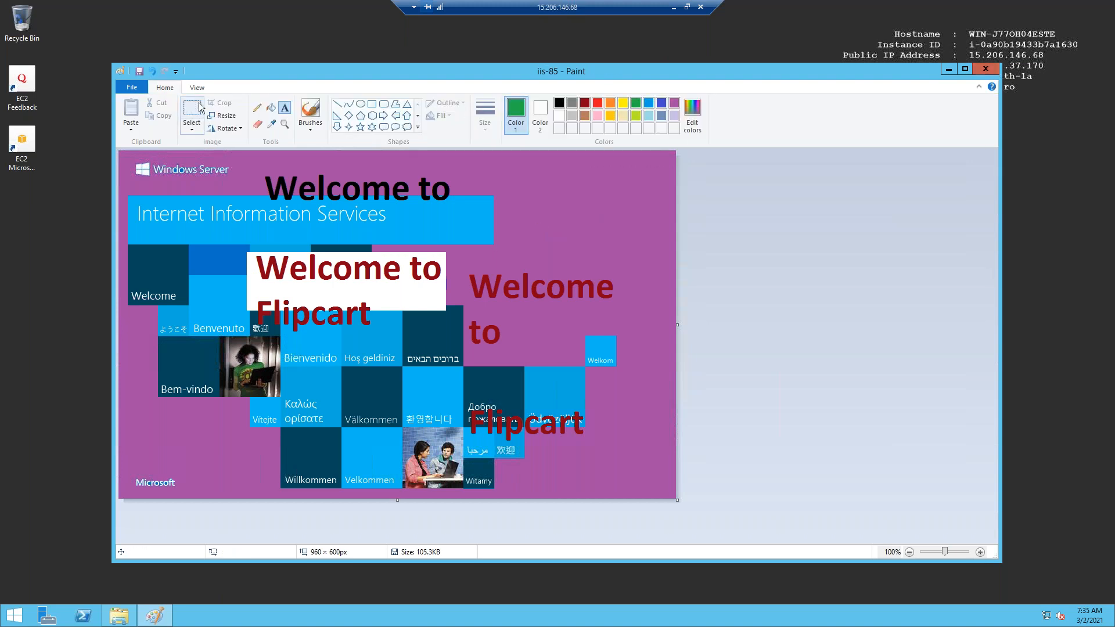
left_click(270, 108)
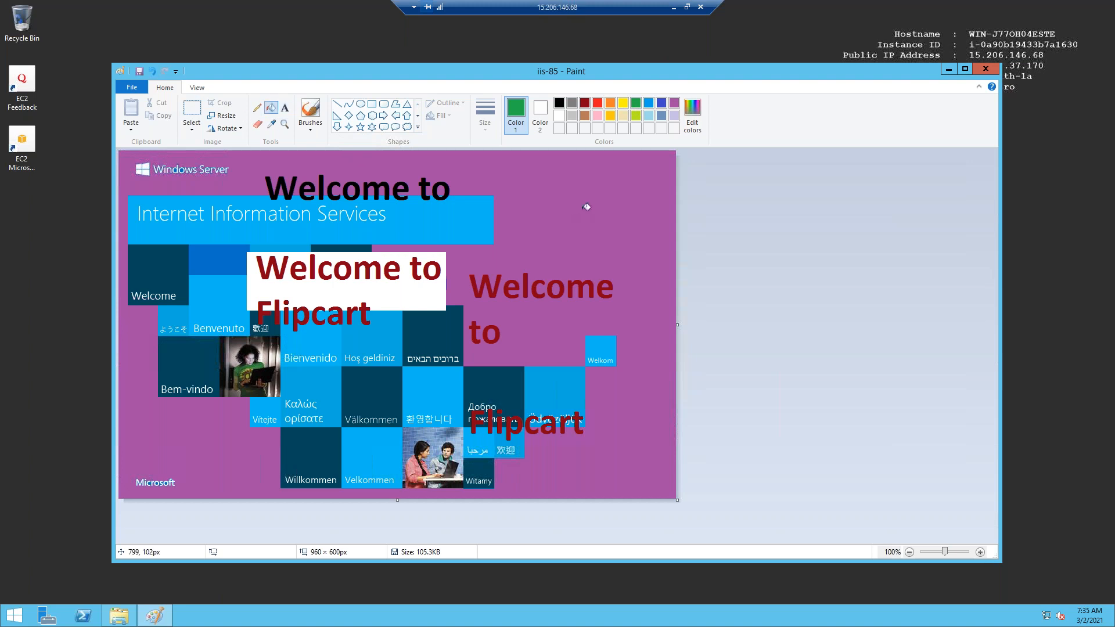
left_click(587, 207)
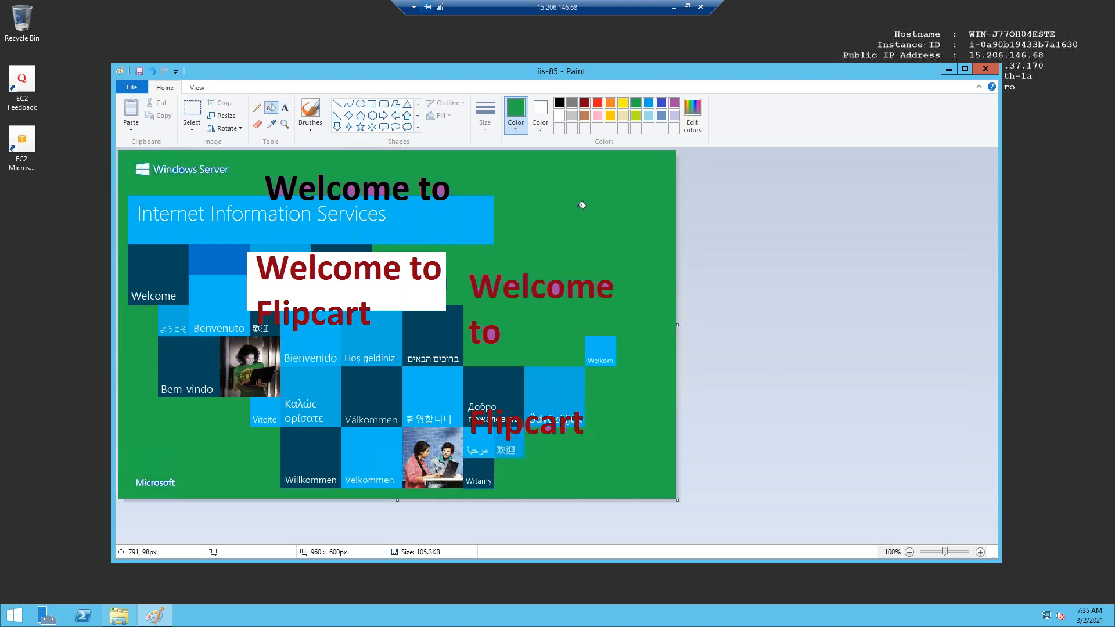
Close Paint and the wwwroot folder, then disconnect the Remote Desktop session
left_click(985, 68)
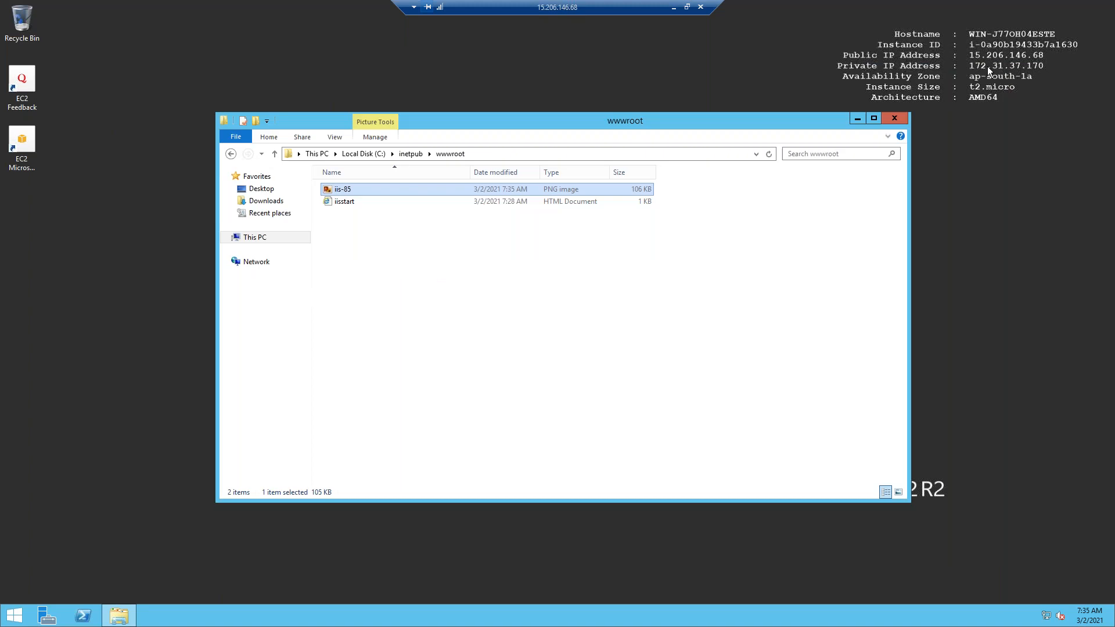
left_click(895, 120)
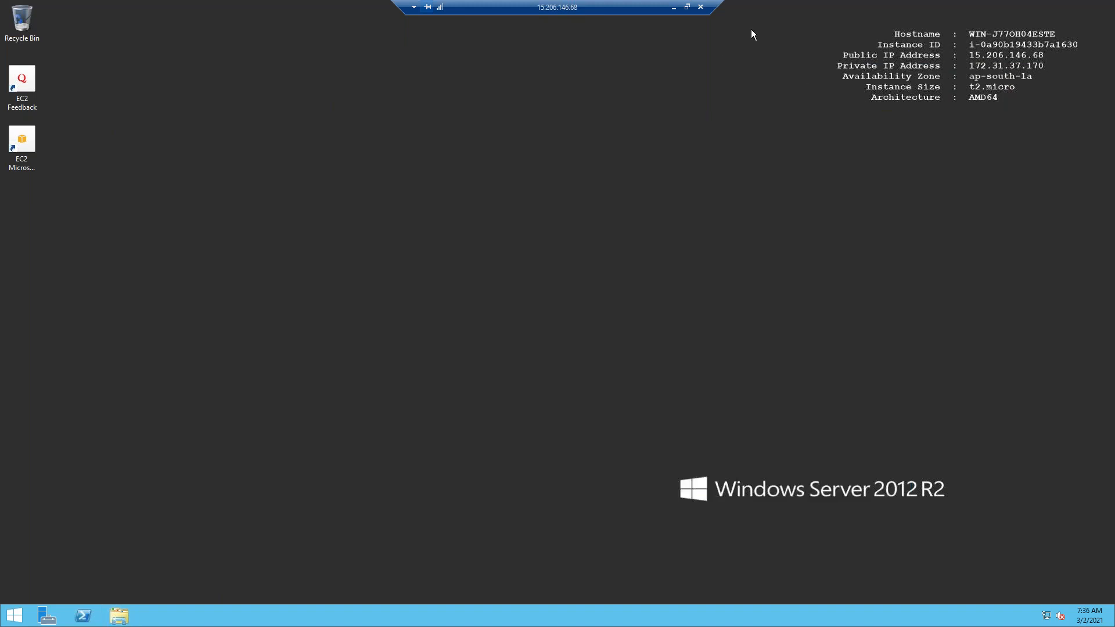
left_click(701, 7)
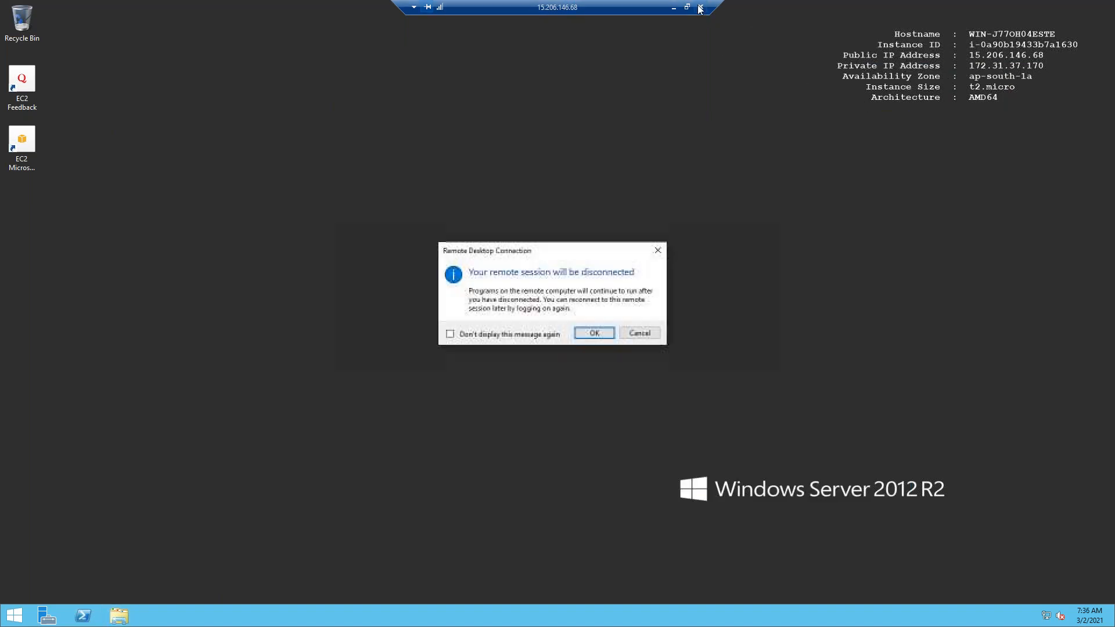
left_click(607, 335)
Return to the EC2 Instances list and view the AMIs page
scroll(311, 311, "up", 2)
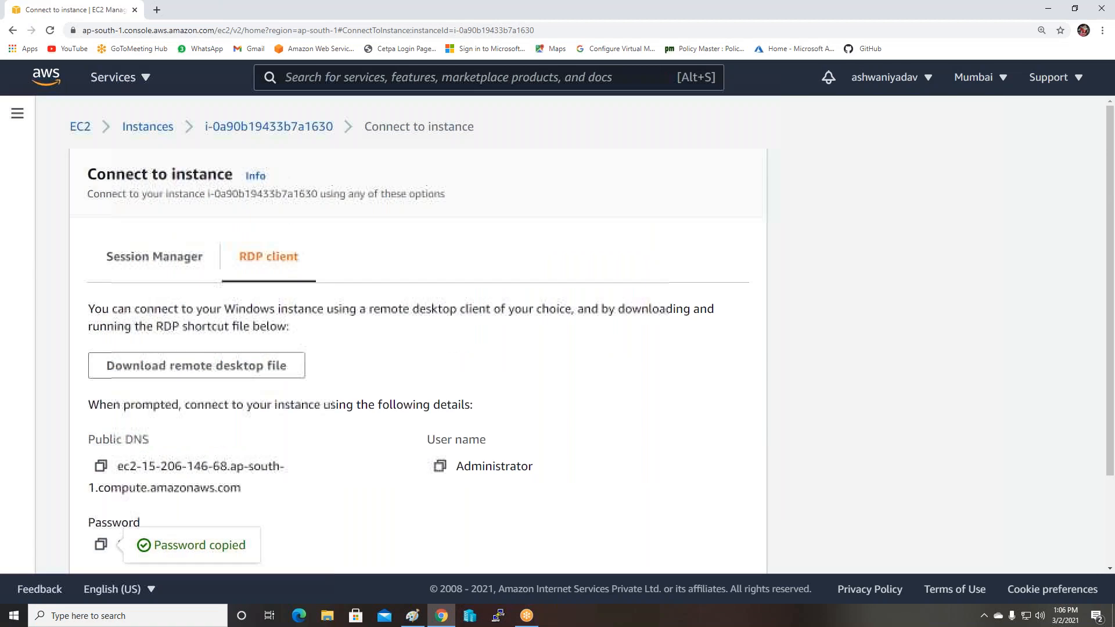
left_click(134, 132)
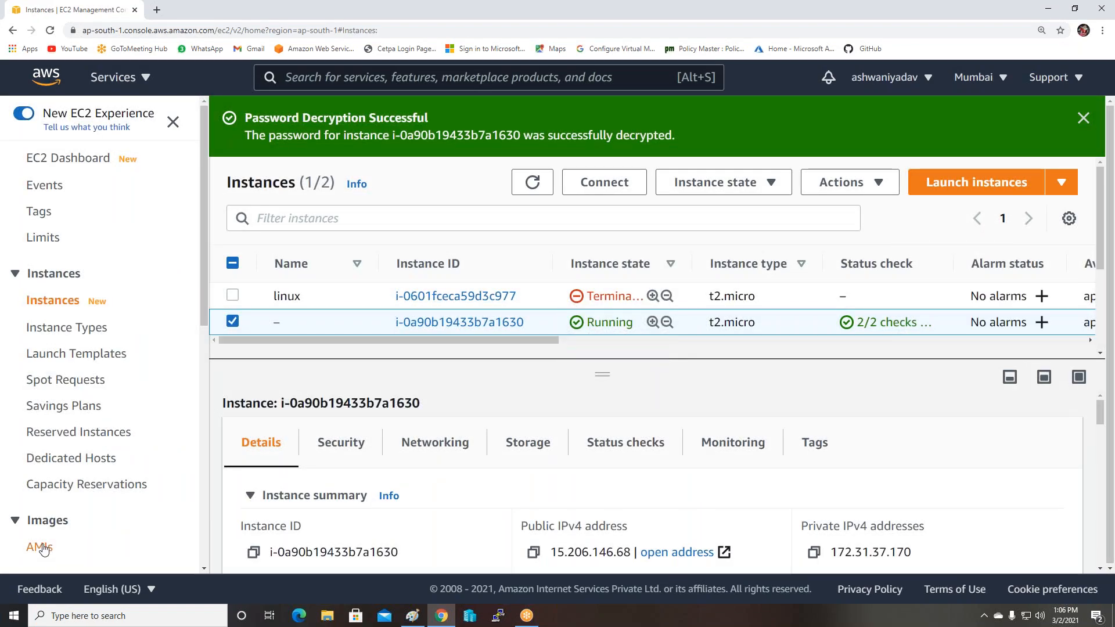
left_click(43, 549)
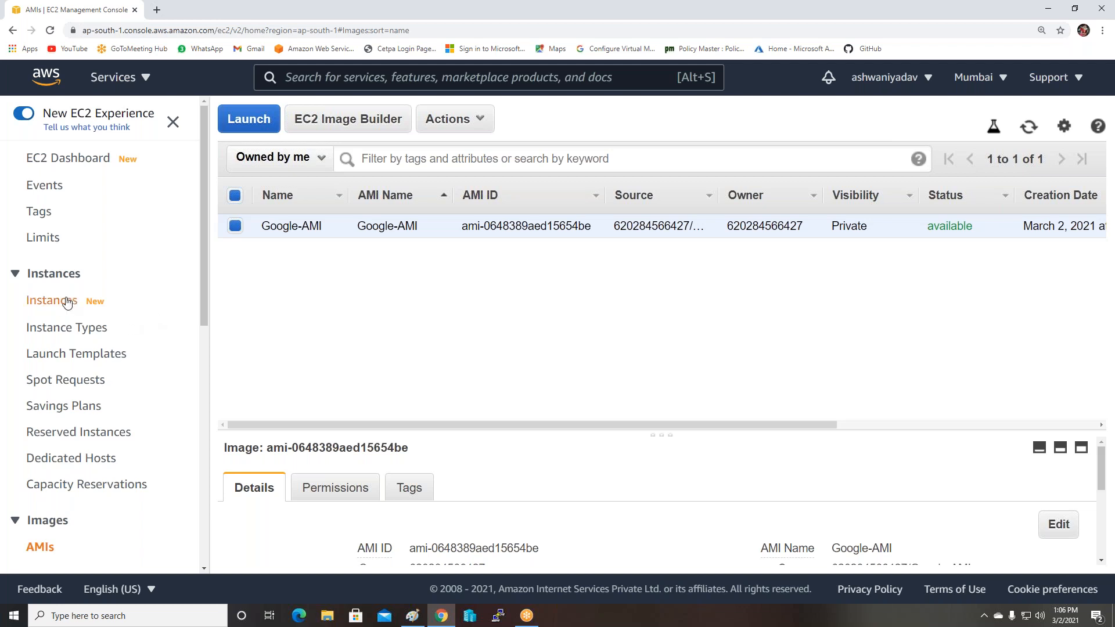
Create an image named Flipcart-AMI from the running Windows instance
left_click(46, 302)
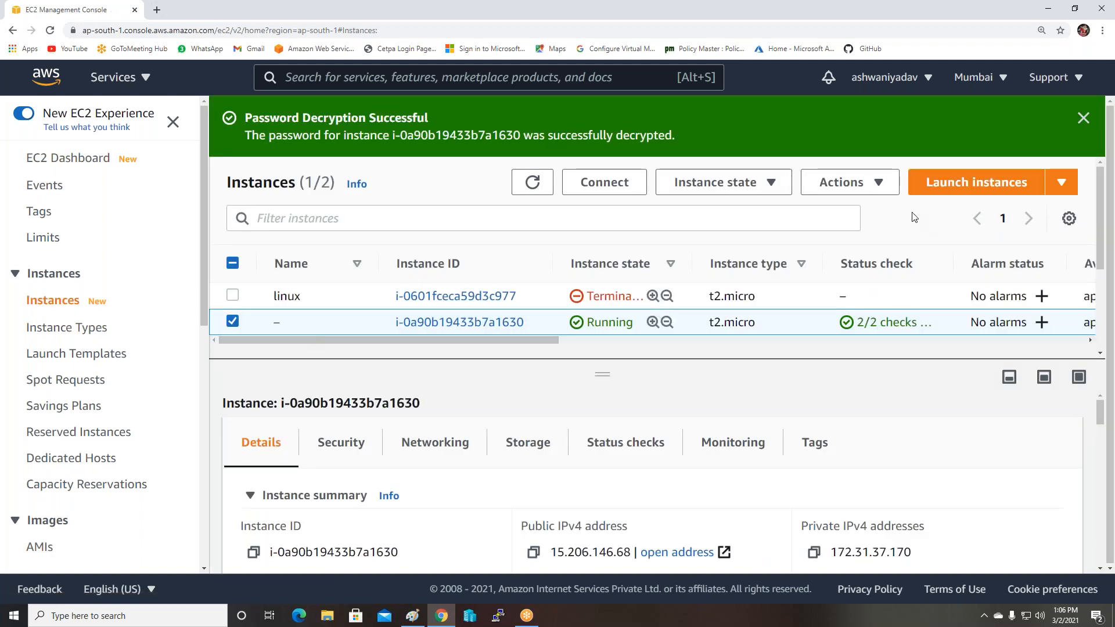
left_click(869, 184)
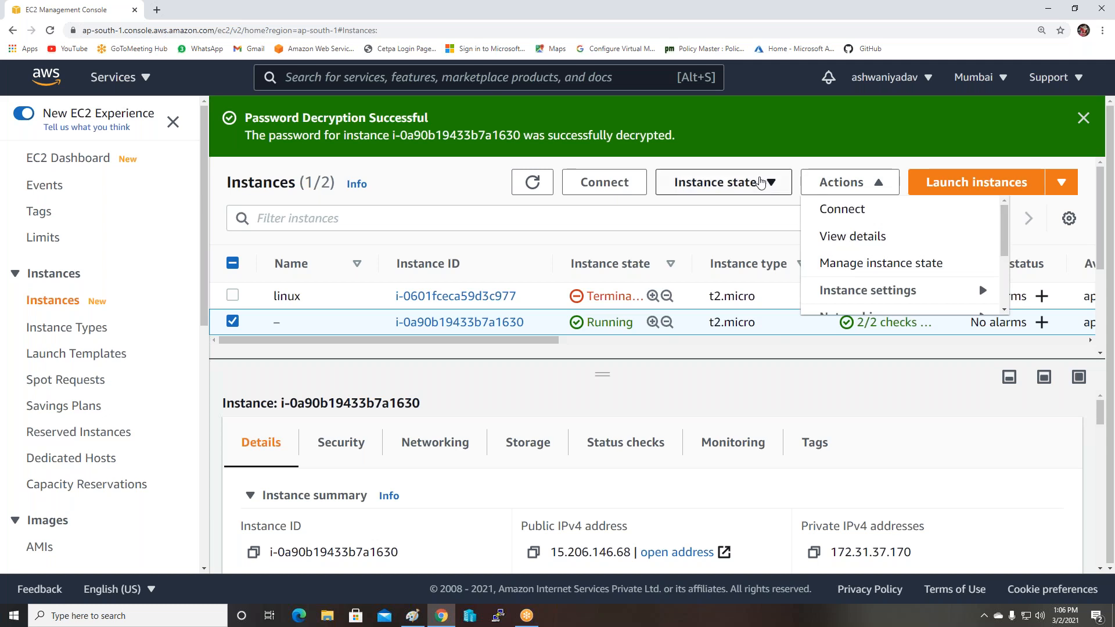
scroll(864, 266, "down", 3)
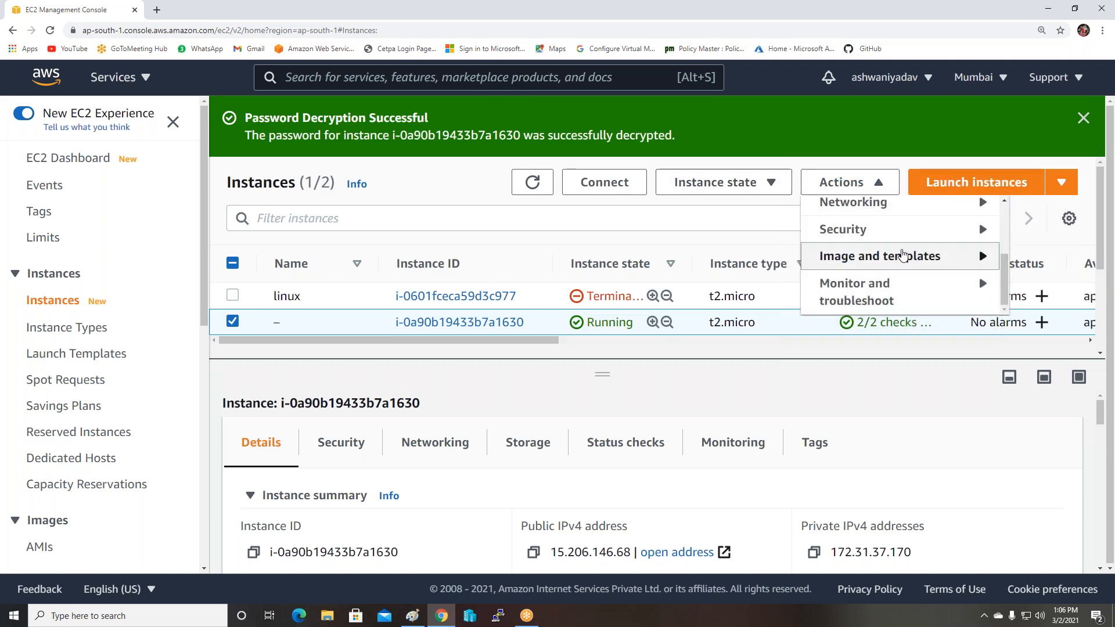
mouse_move(869, 264)
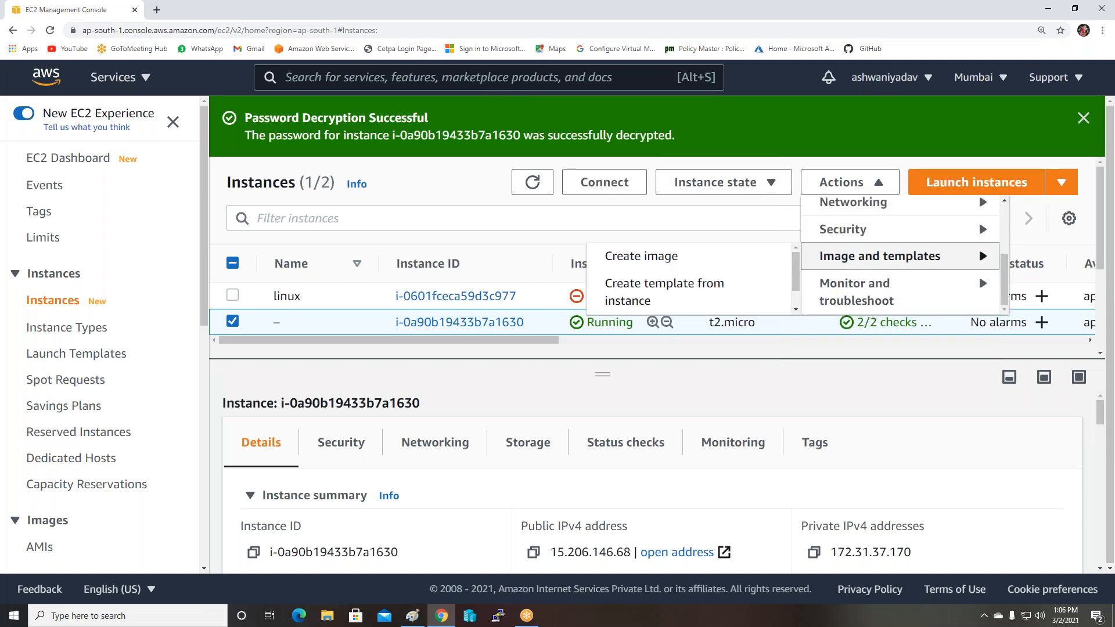
left_click(668, 266)
left_click(223, 302)
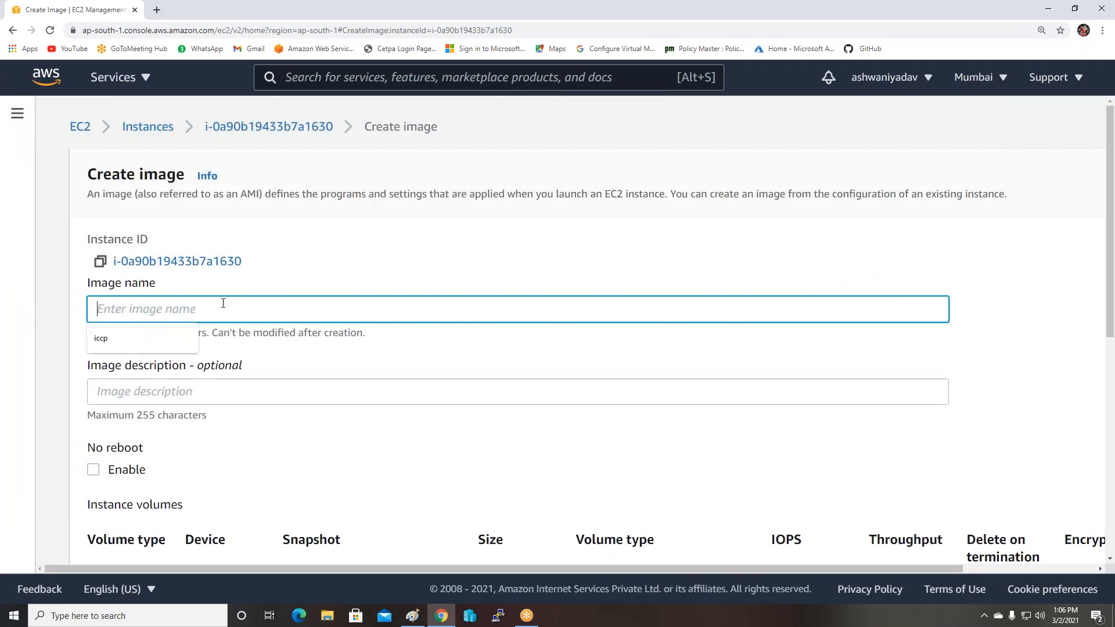
type("Fli")
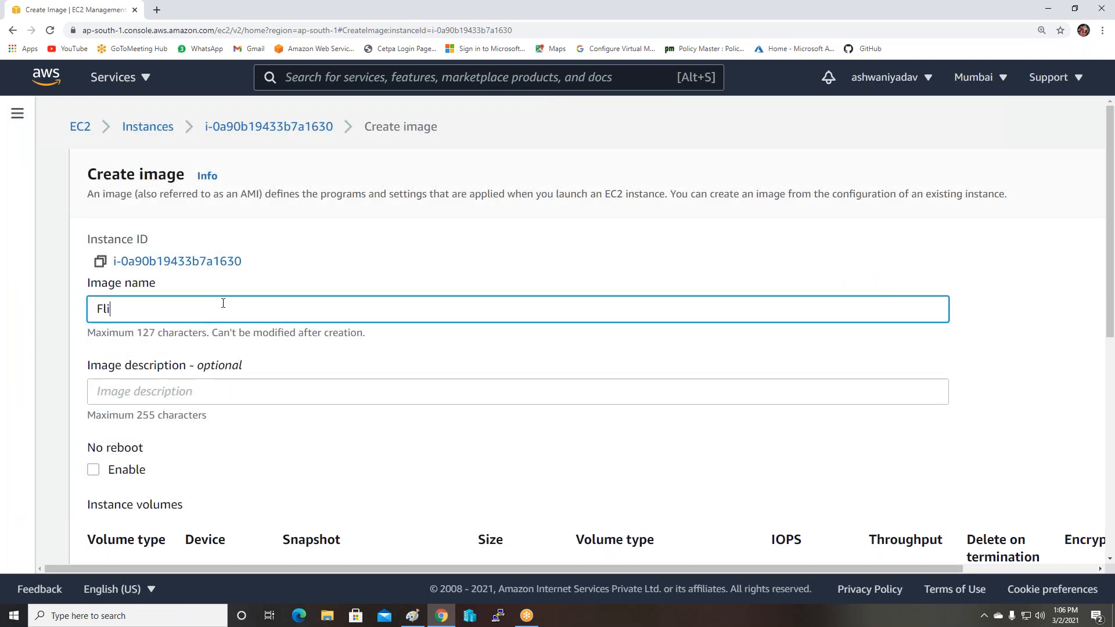
type("pcart-AMI")
scroll(249, 358, "down", 5)
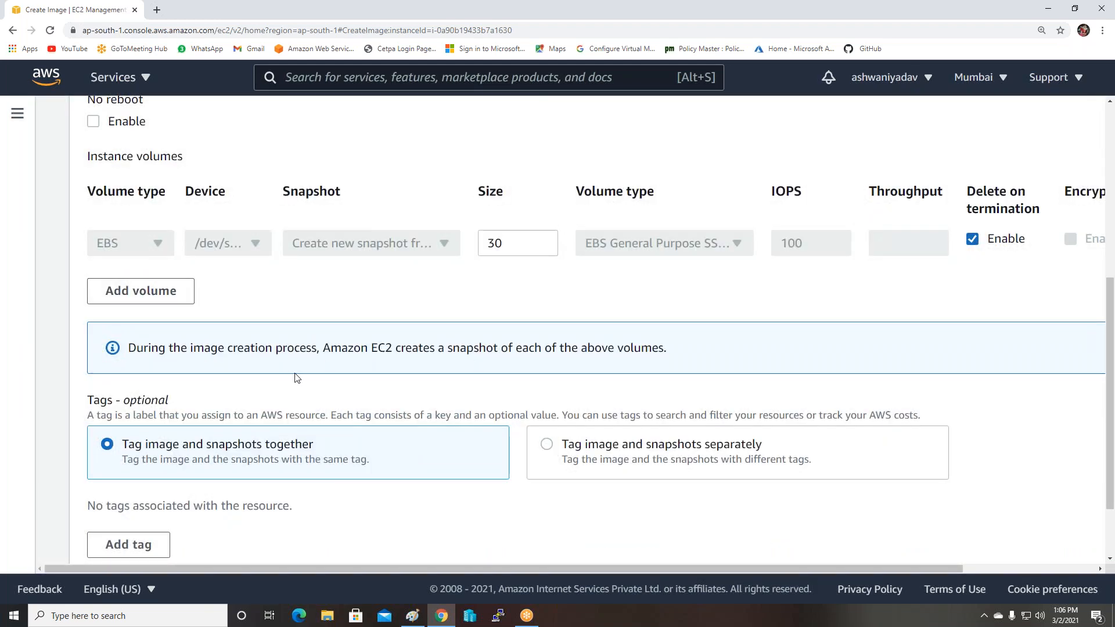
scroll(297, 378, "down", 2)
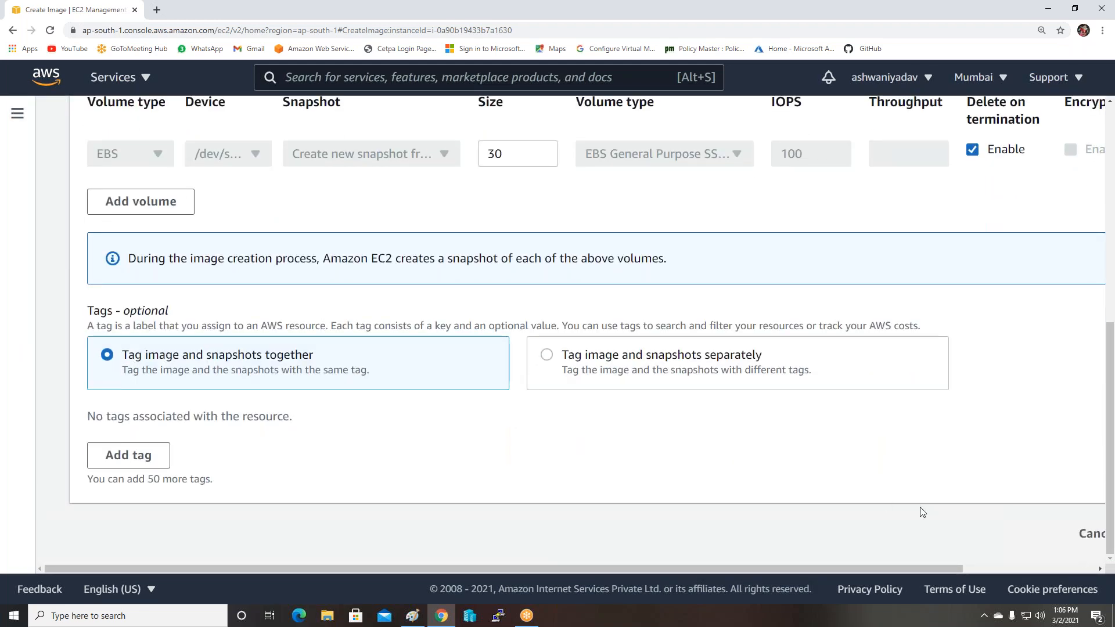
left_click_drag(900, 569, 1017, 568)
left_click(1007, 532)
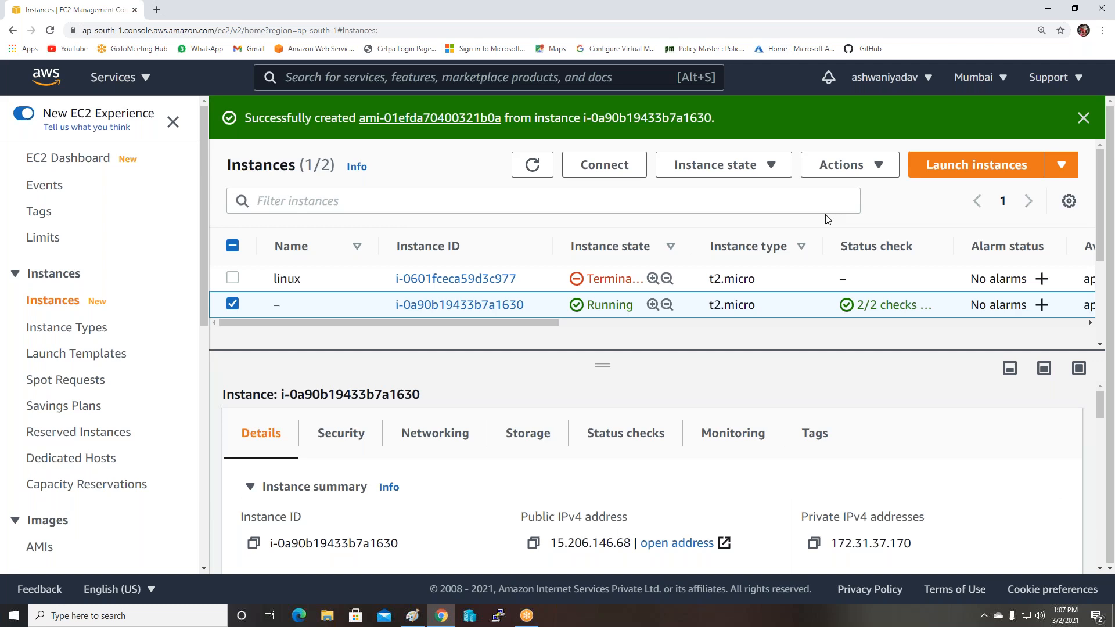
Check the new image's 30 GiB snapshot in Snapshots, then go to the Load Balancers list
scroll(93, 354, "down", 5)
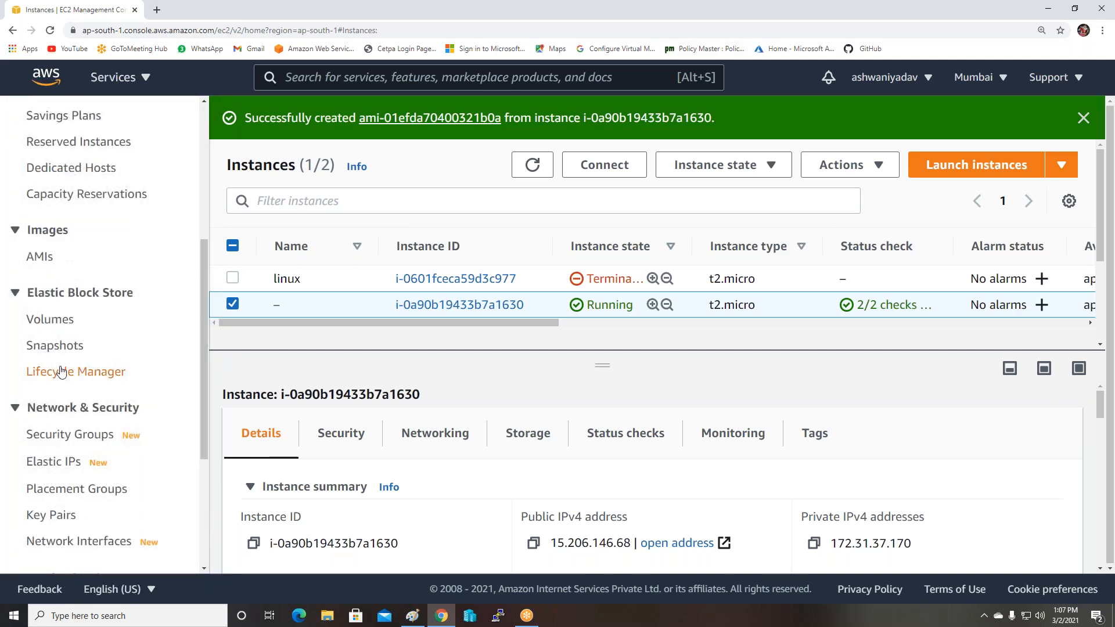
left_click(55, 348)
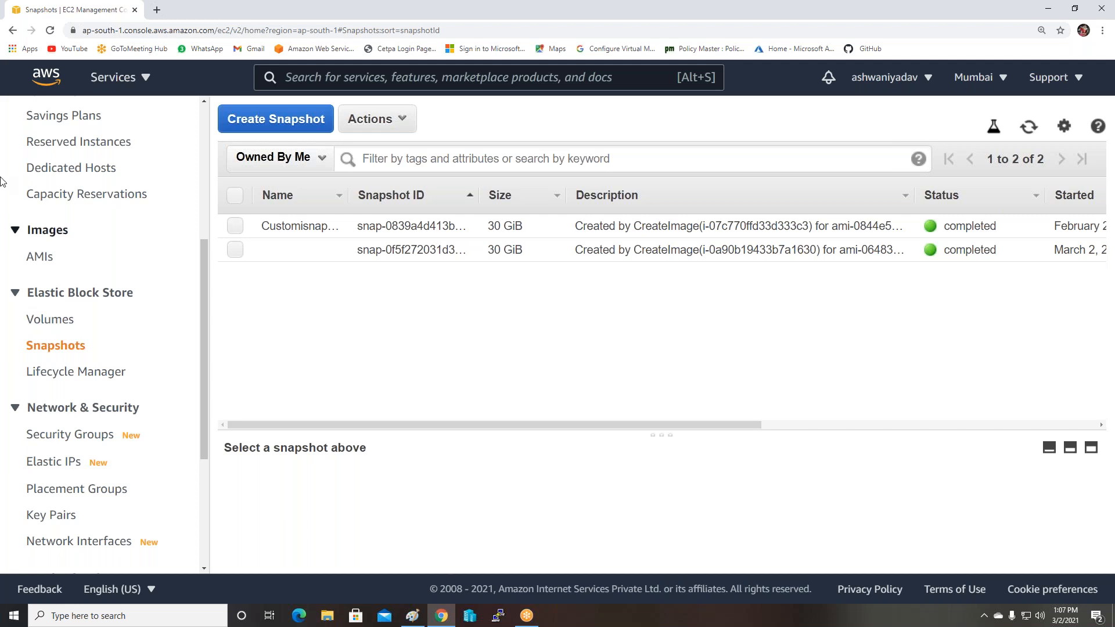
scroll(90, 313, "down", 4)
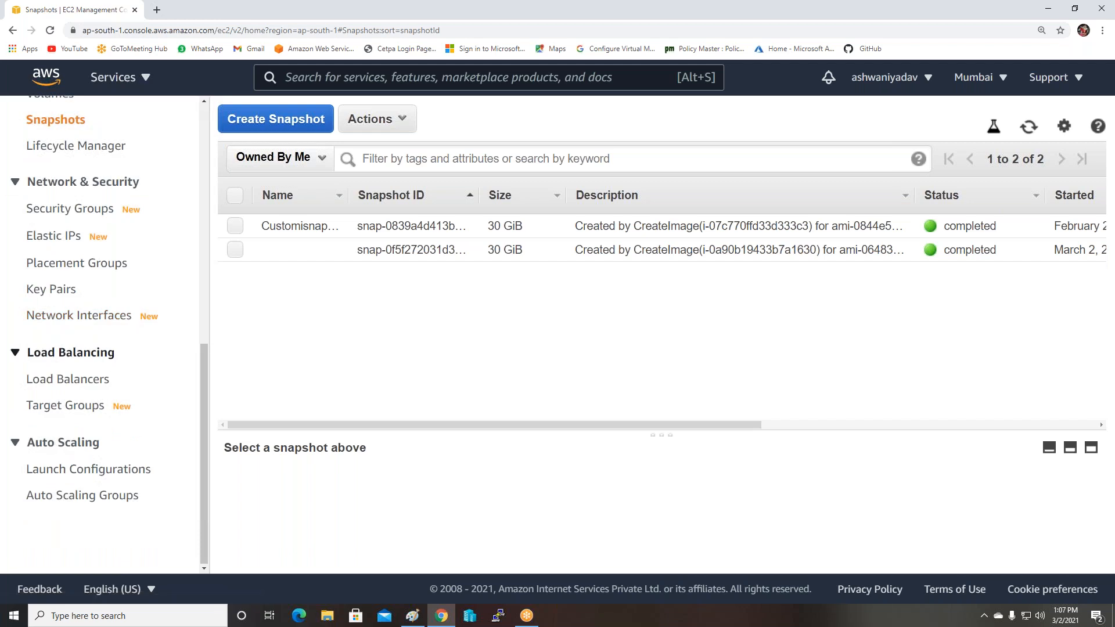
left_click(57, 380)
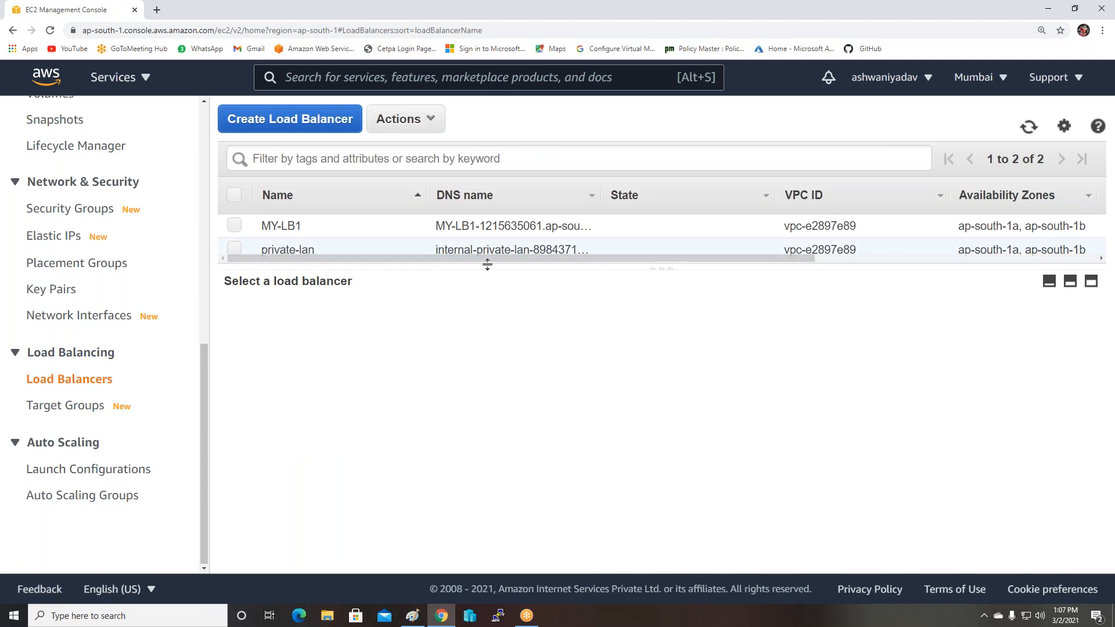
Delete load balancers MY-LB1 and private-lan and start creating a new load balancer
left_click_drag(485, 271, 482, 335)
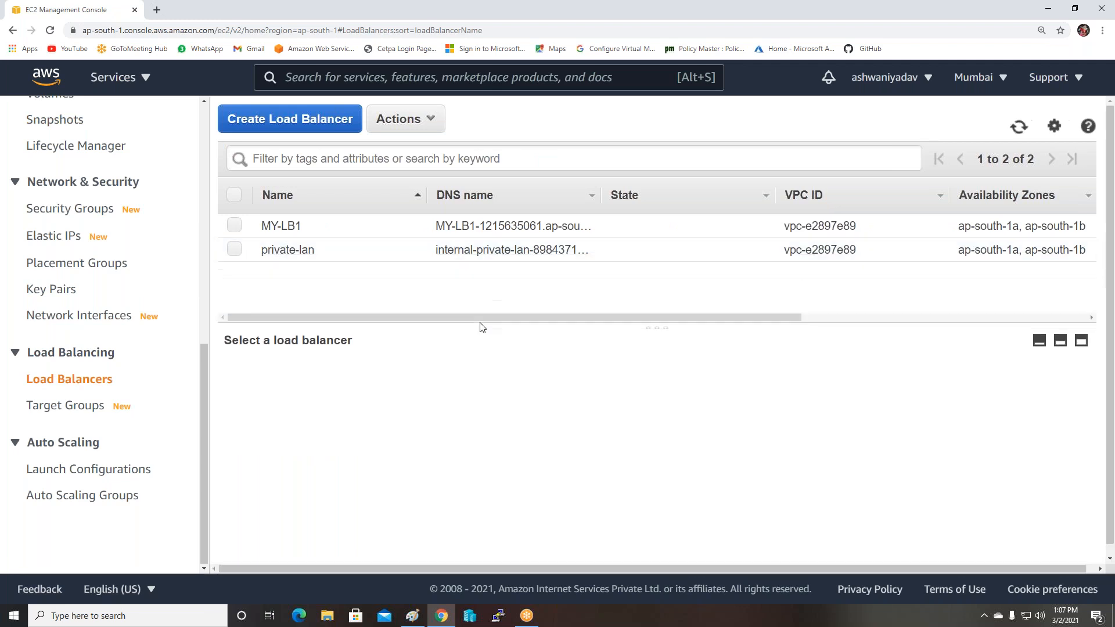
left_click(234, 226)
left_click(235, 250)
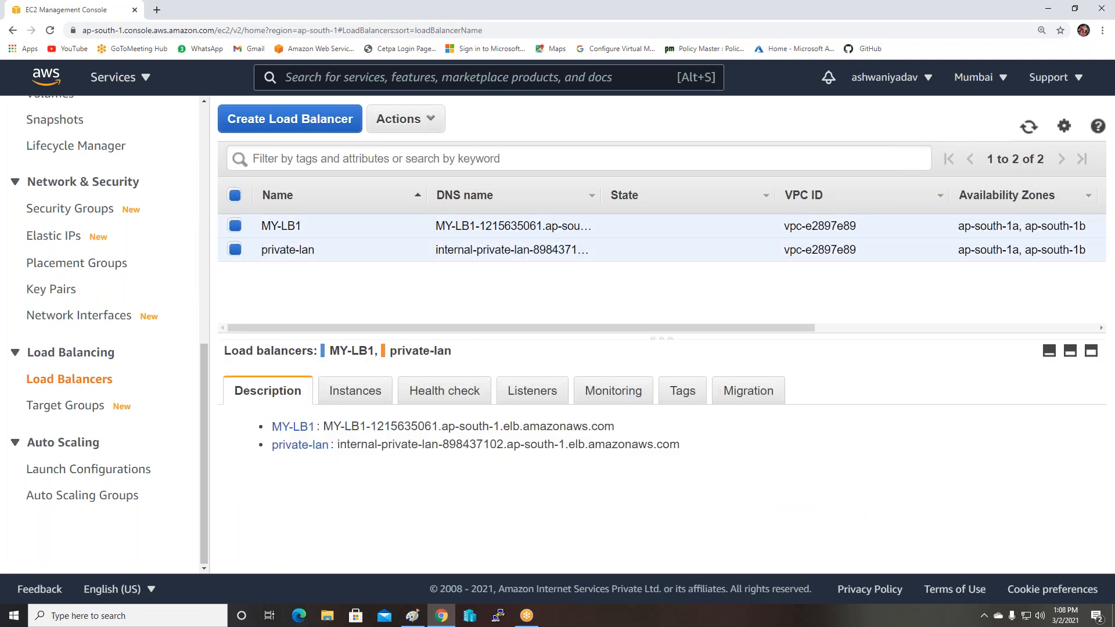
left_click(405, 119)
left_click(416, 293)
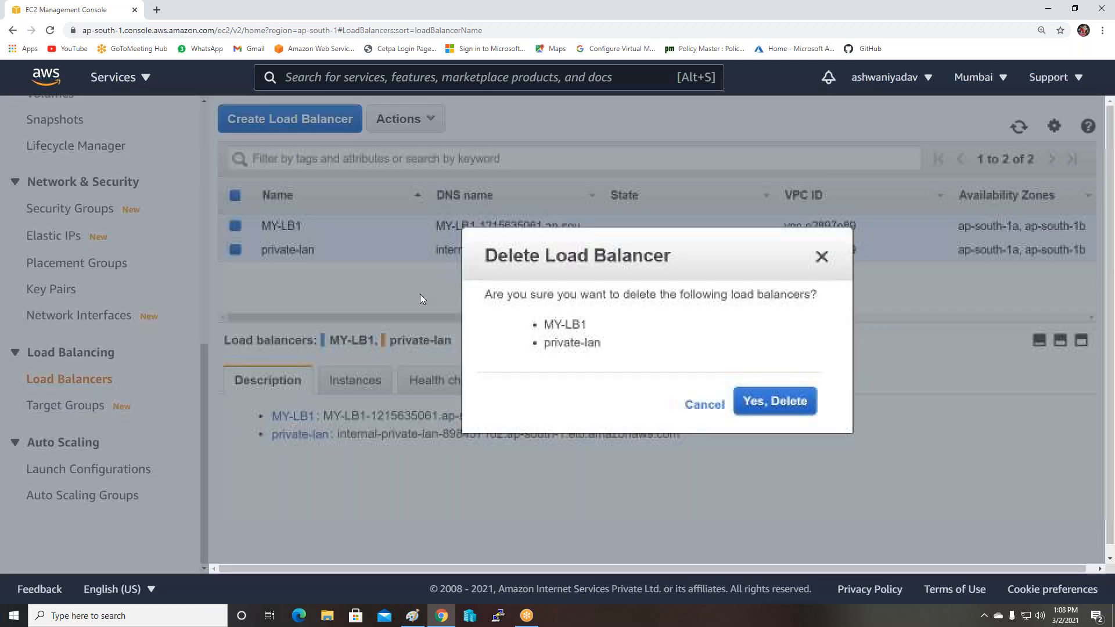
left_click(774, 400)
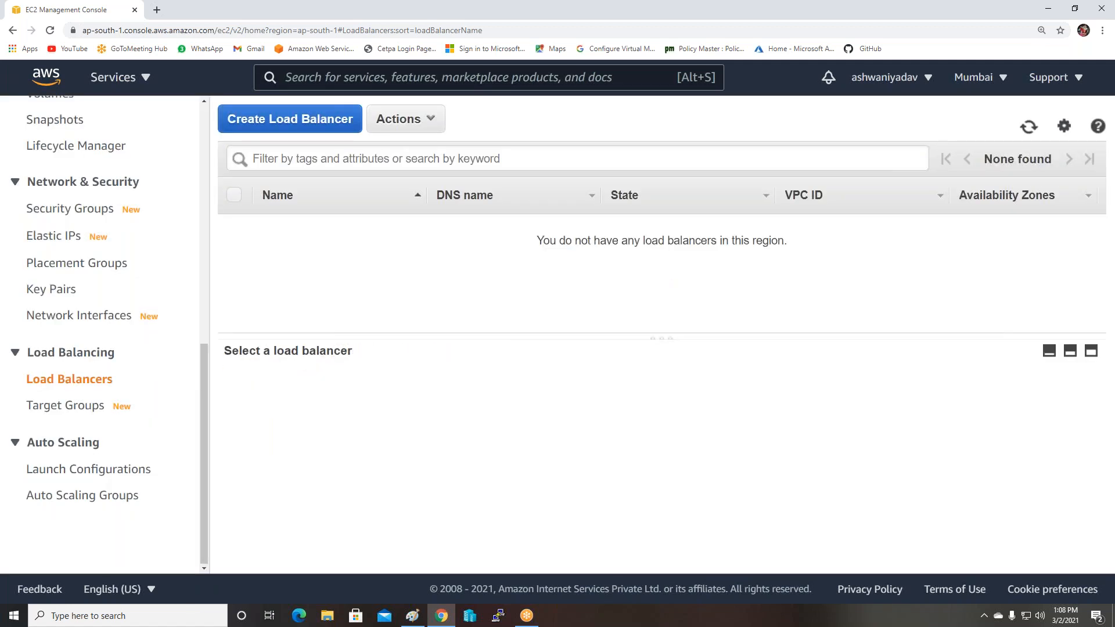
left_click(253, 118)
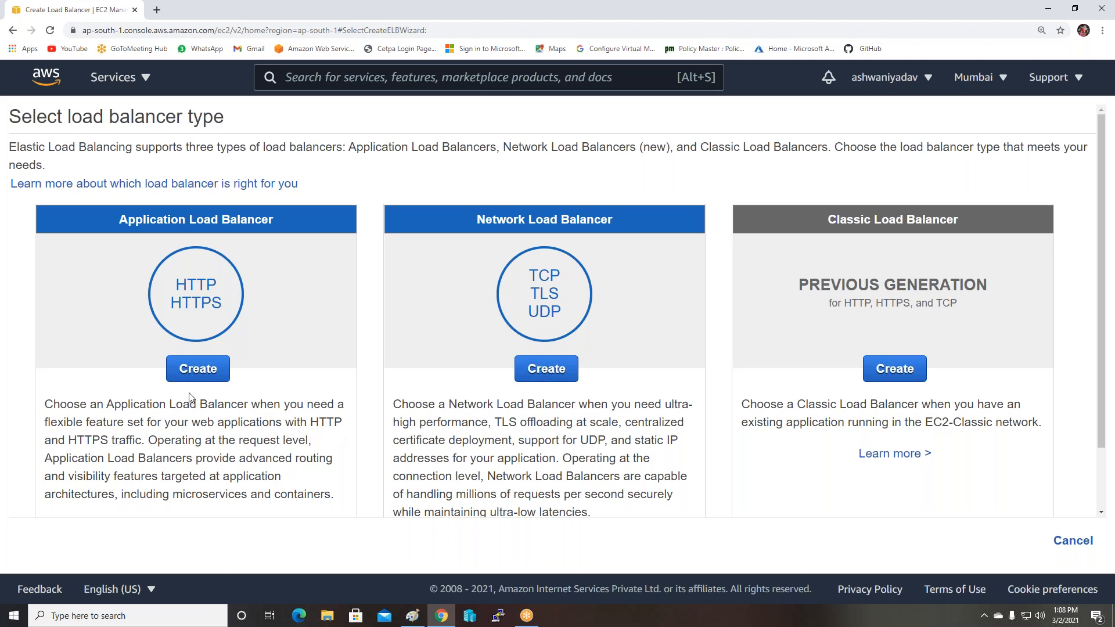
Set up an Application Load Balancer named Flipcart-LB in zones ap-south-1a and ap-south-1b
left_click(194, 370)
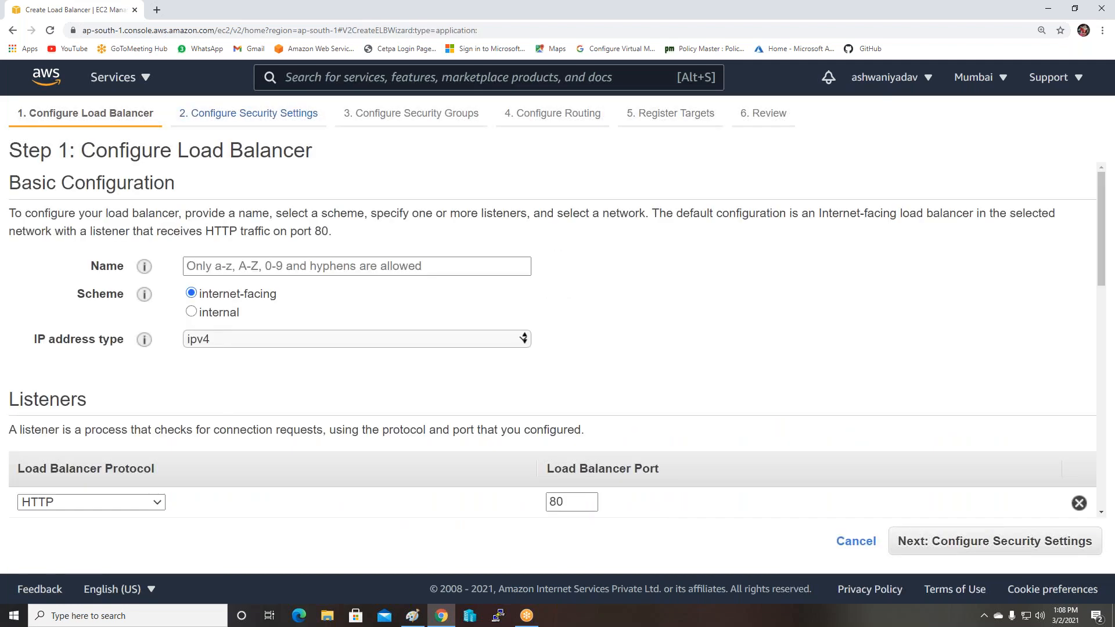
left_click(239, 266)
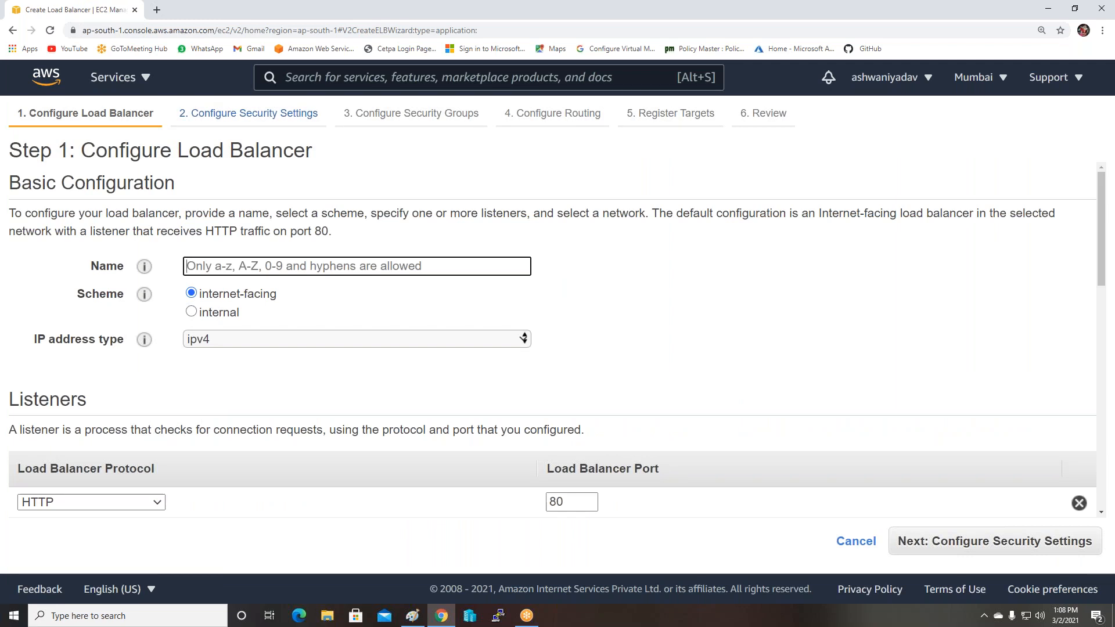
type("Flipc")
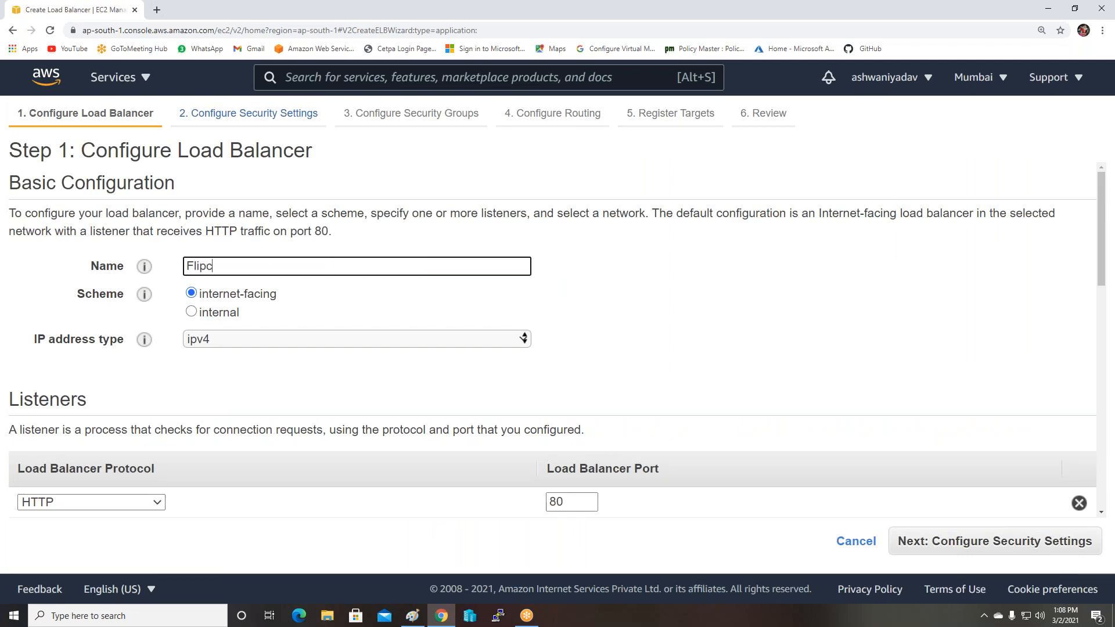
type("art-LB")
scroll(243, 346, "down", 2)
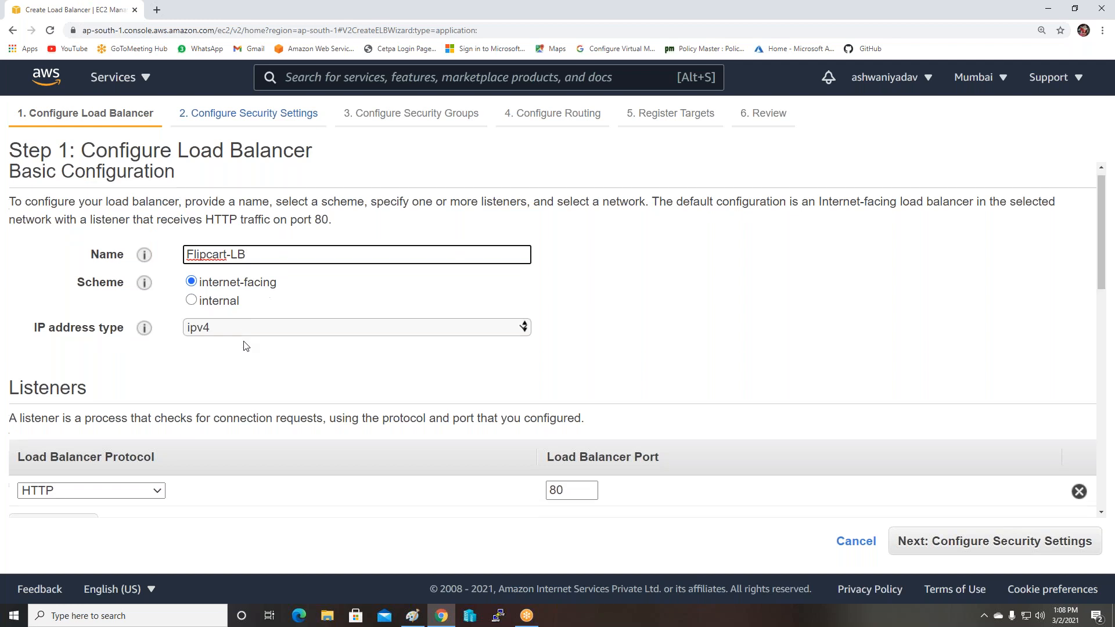
scroll(308, 404, "down", 4)
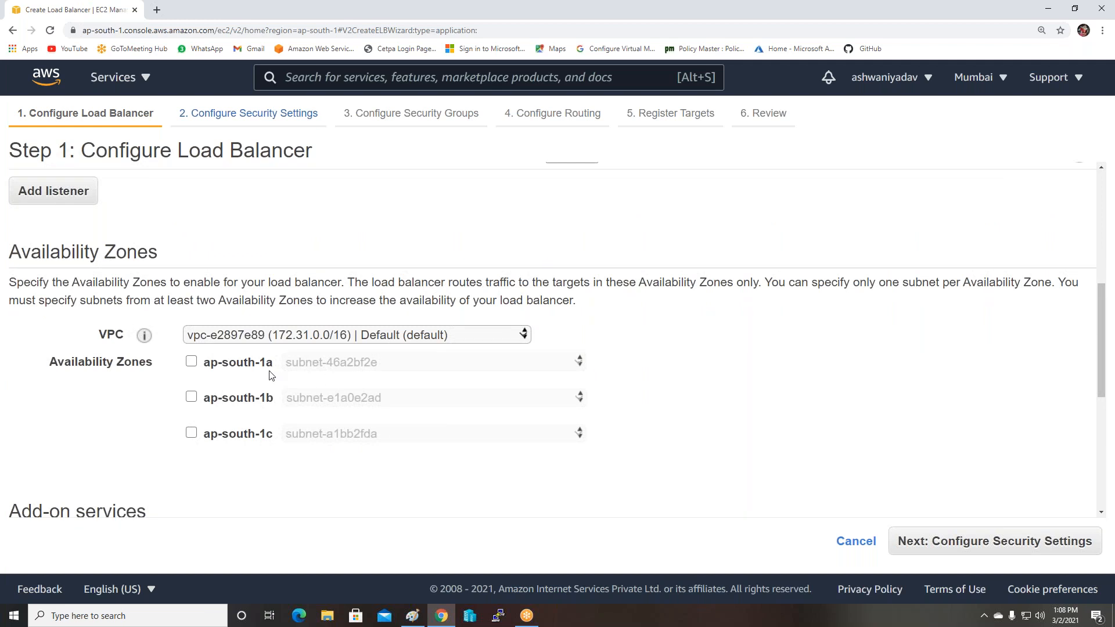
left_click(192, 361)
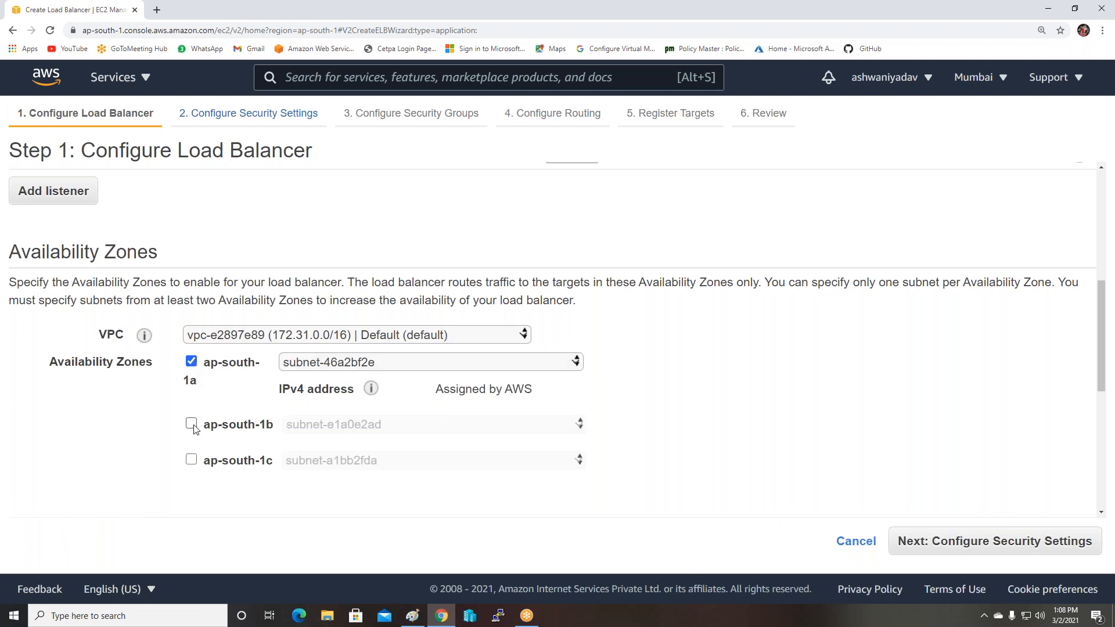
left_click(192, 425)
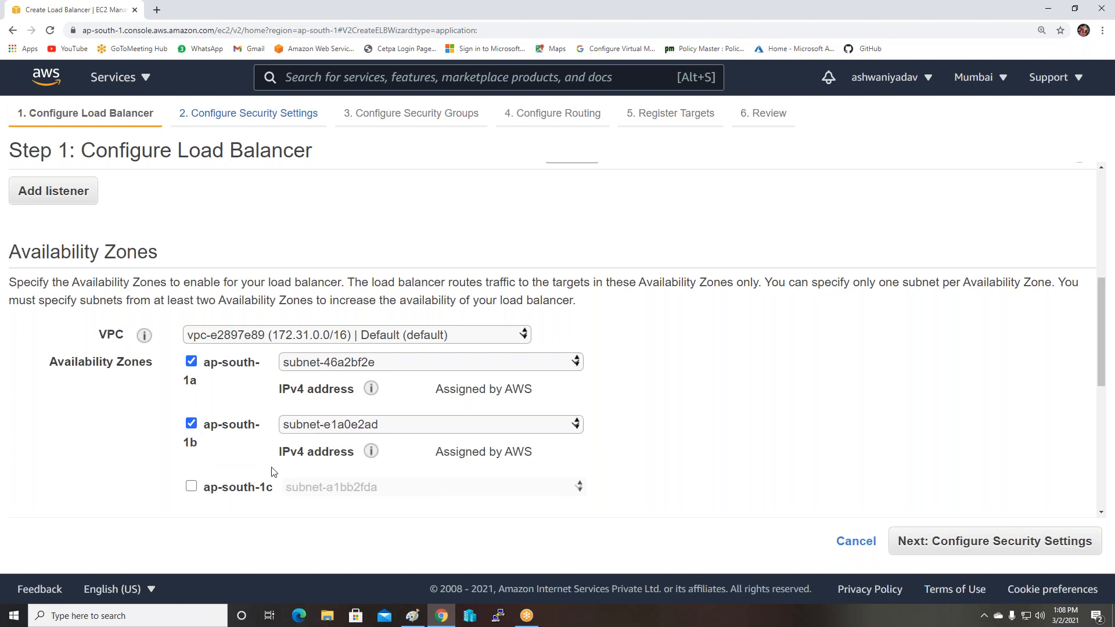
scroll(273, 472, "down", 5)
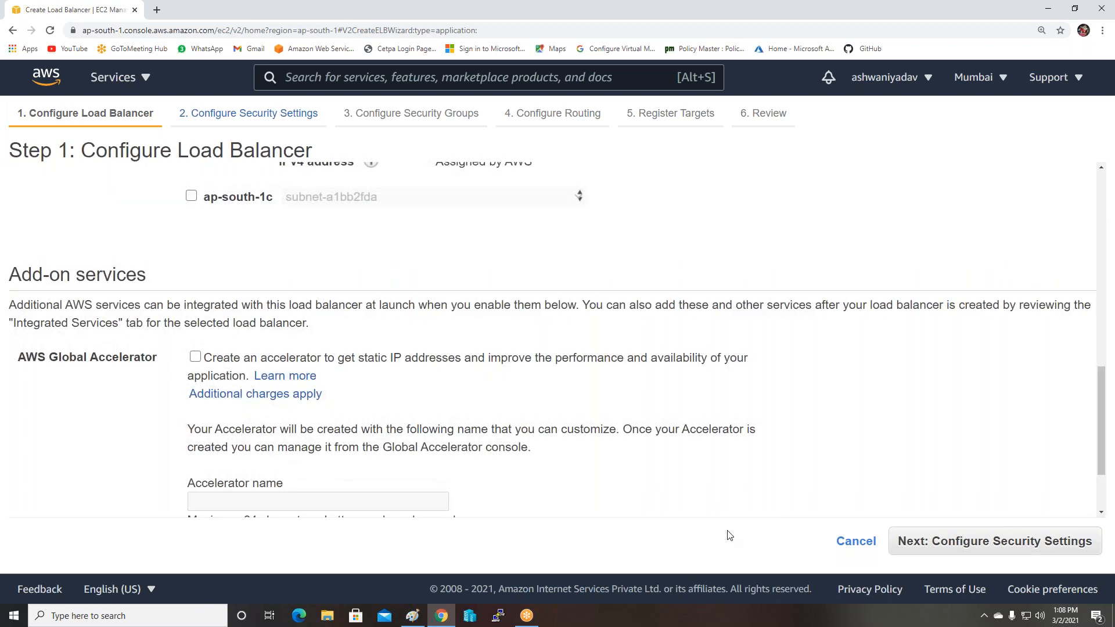
left_click(909, 540)
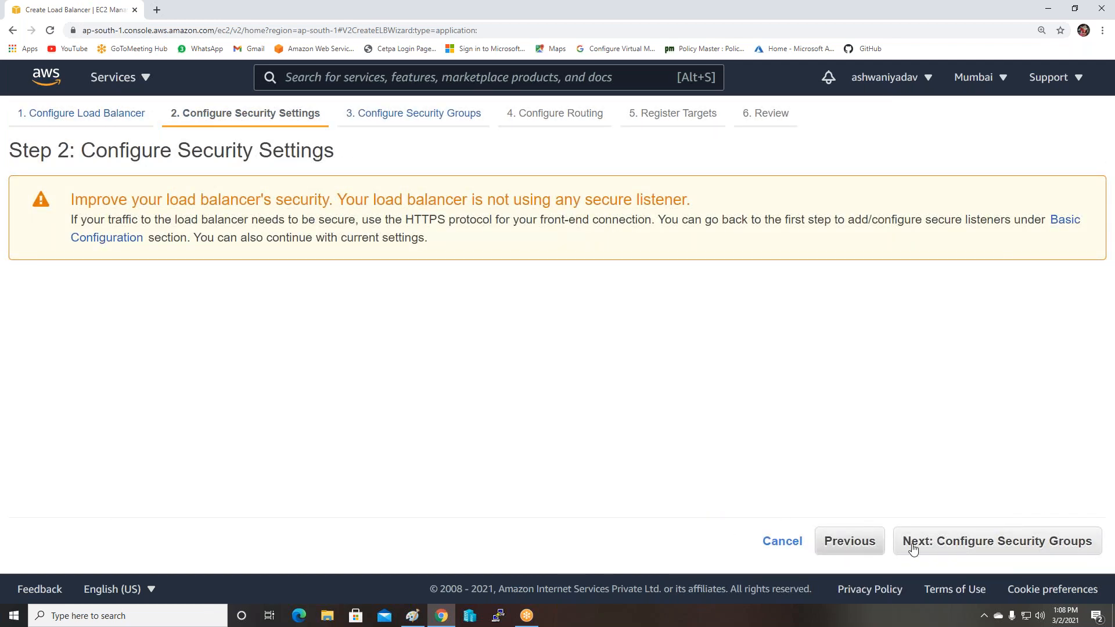
Assign security group Loadbalancer-SG, create target group Flipcart-Target, and create the load balancer
left_click(931, 542)
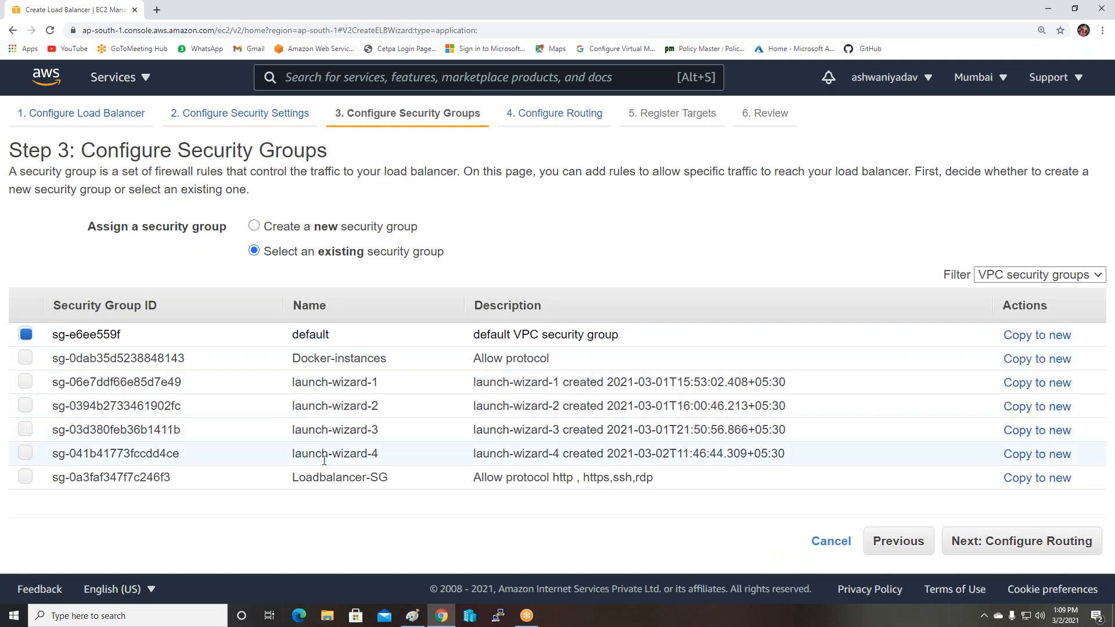
left_click(25, 476)
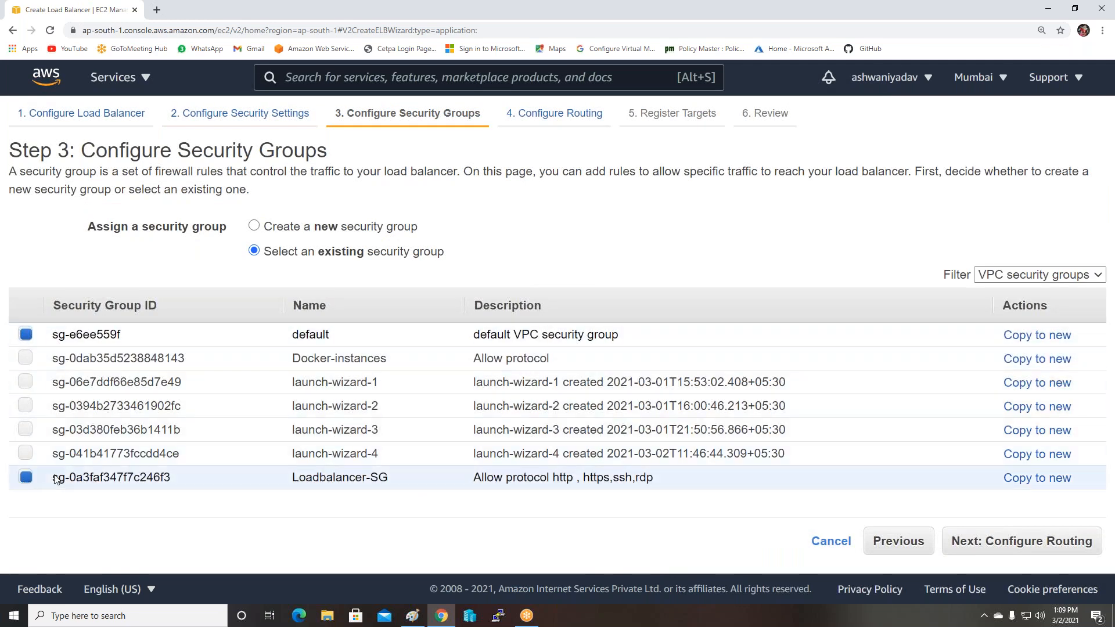
left_click(961, 542)
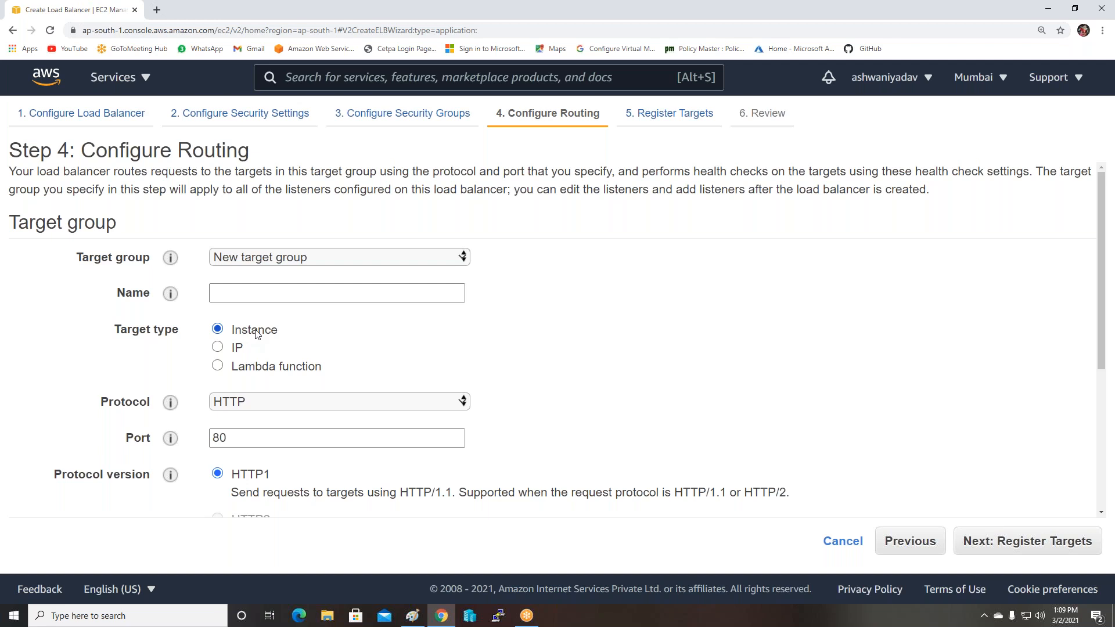
left_click(236, 291)
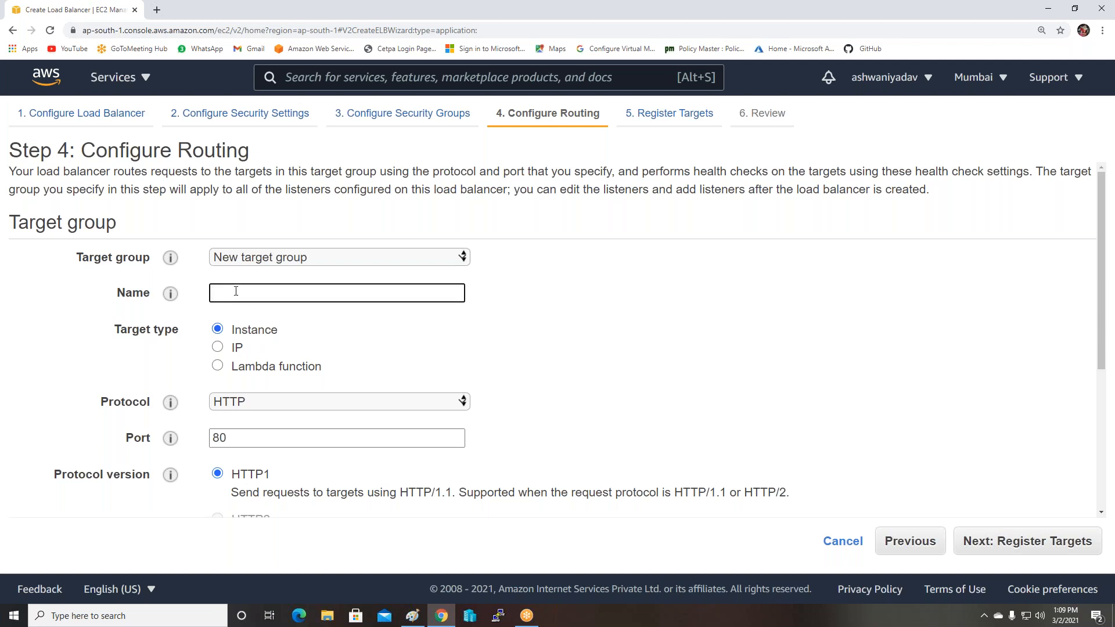
type("Flipcart-Target")
left_click(974, 541)
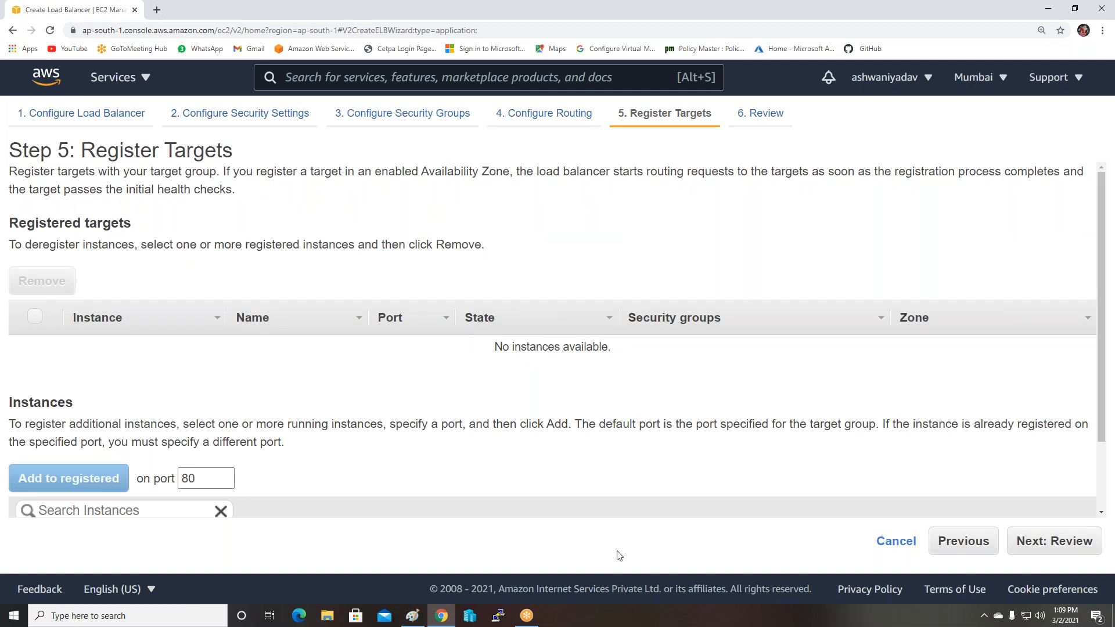
left_click(1049, 543)
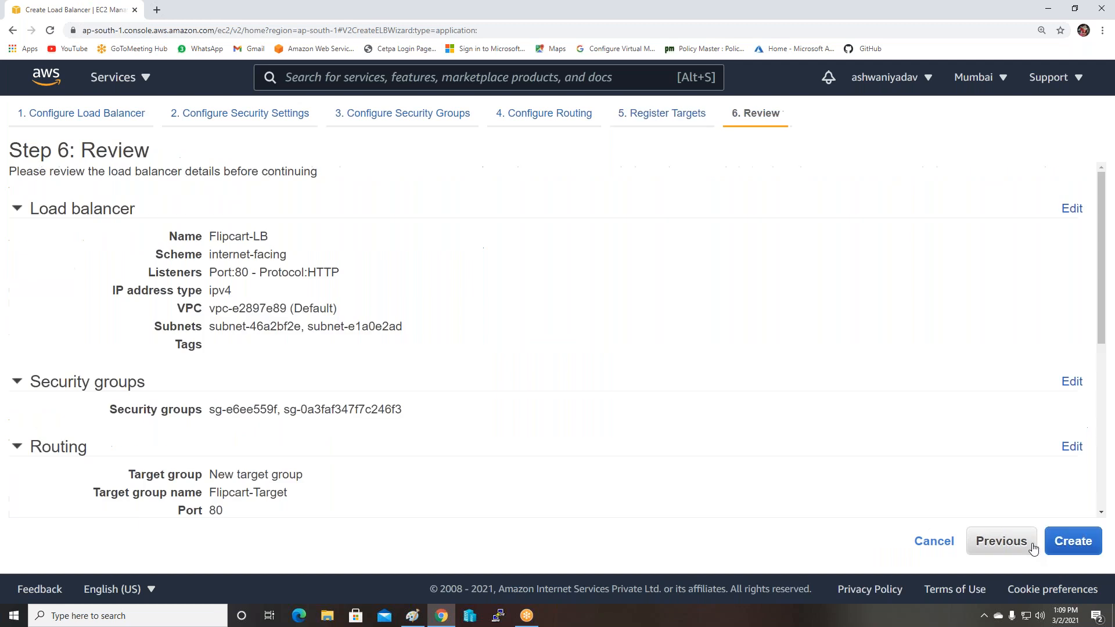
left_click(1070, 543)
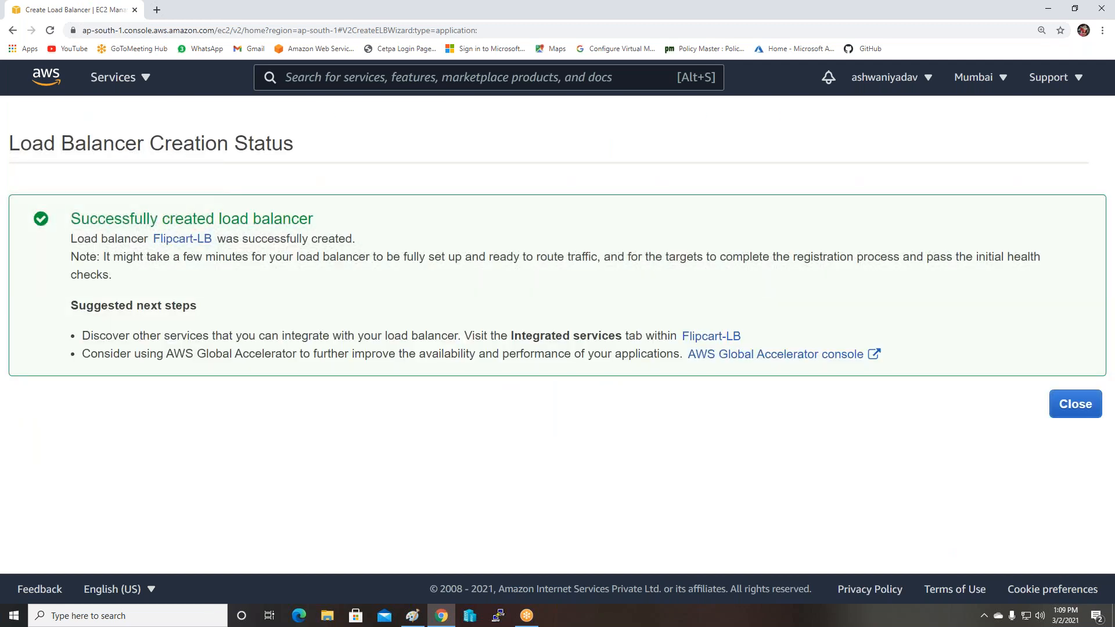
Confirm Flipcart-AMI is available on the AMIs page, then return to Instances
left_click(1071, 410)
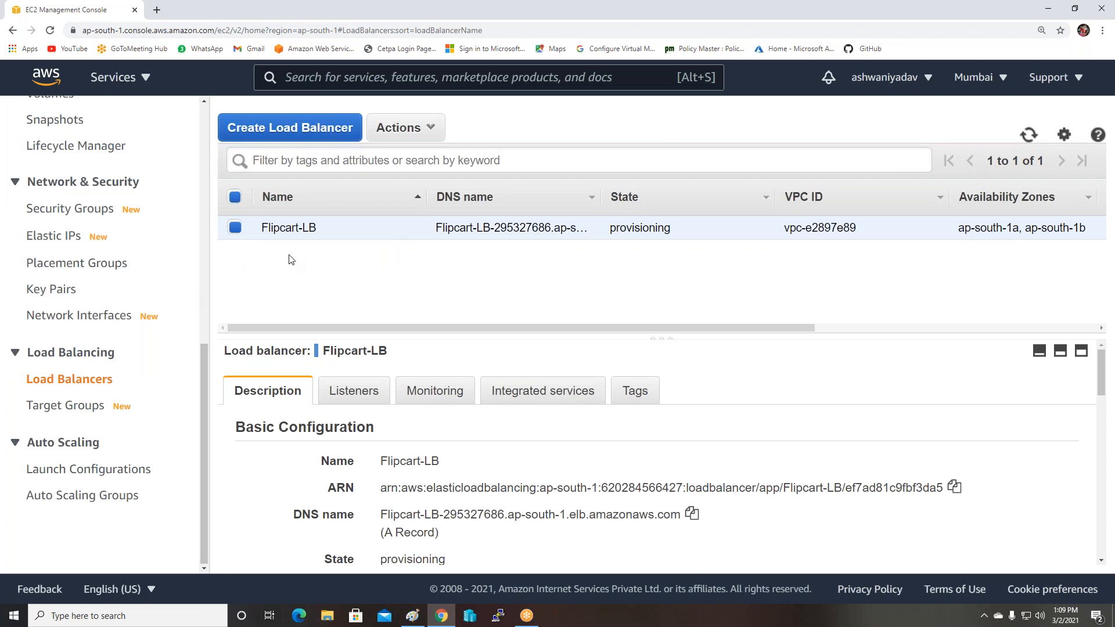
scroll(187, 227, "up", 4)
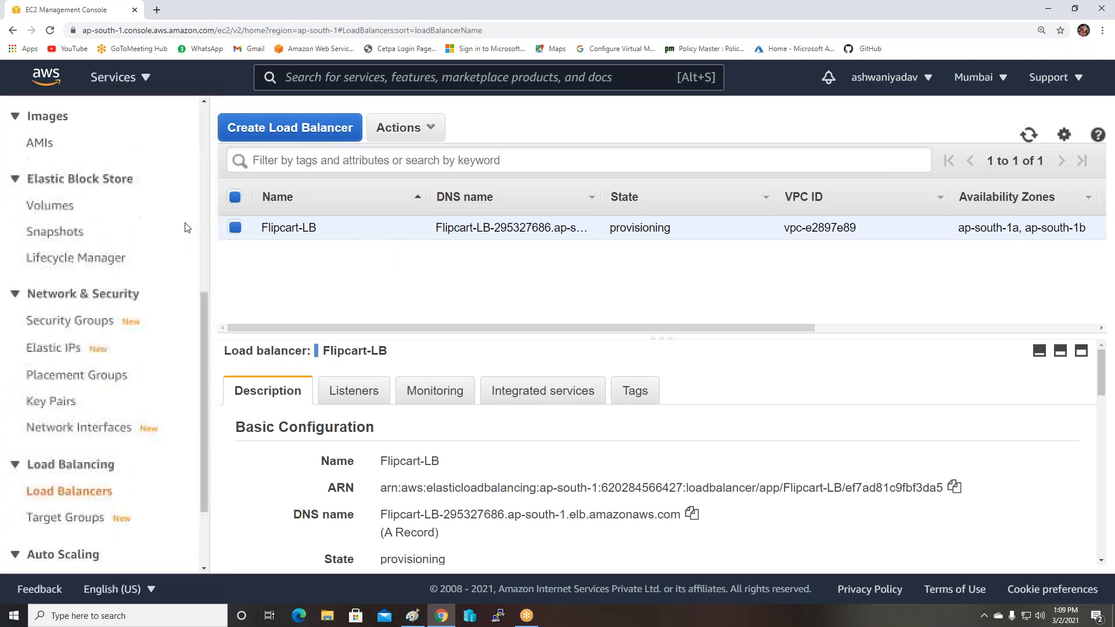
left_click(41, 263)
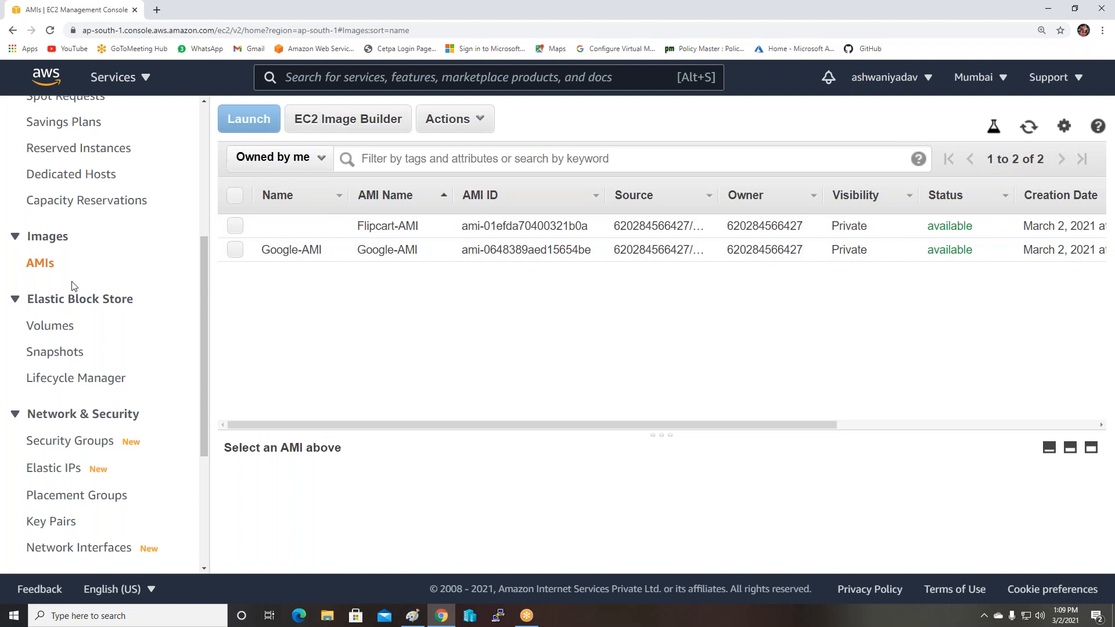
scroll(74, 285, "up", 4)
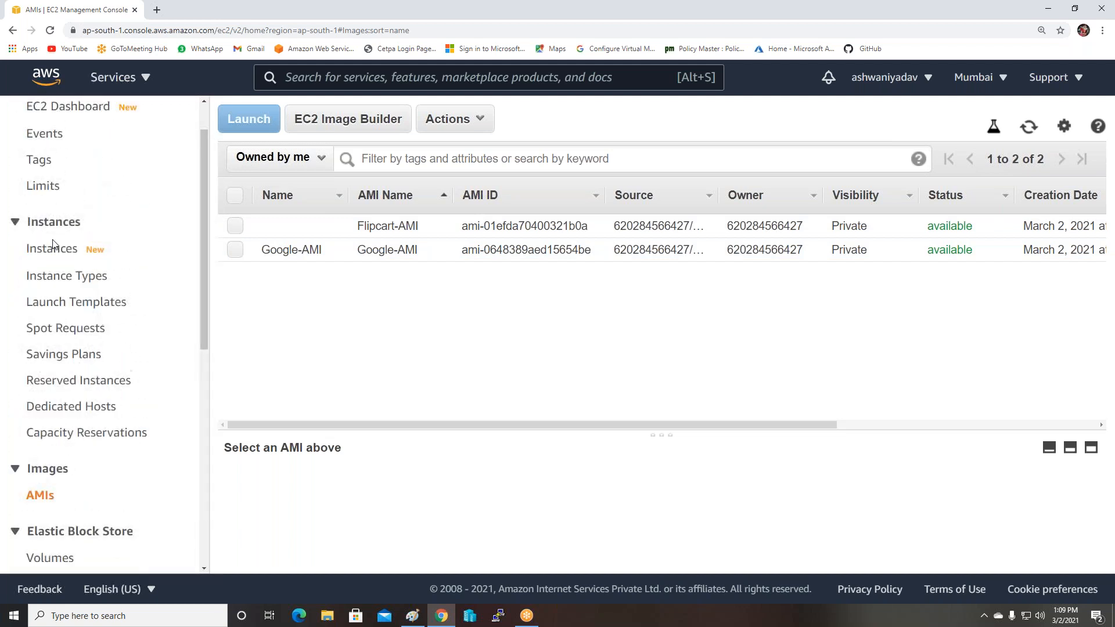
left_click(50, 250)
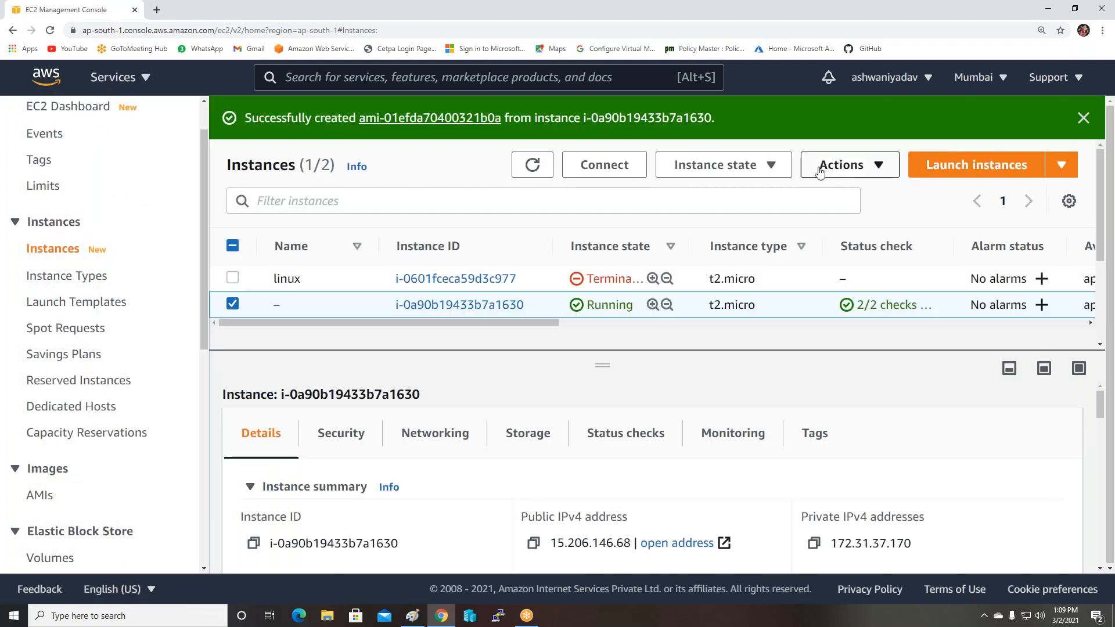
Terminate the running source instance i-0a90b19433b7a1630
left_click(764, 167)
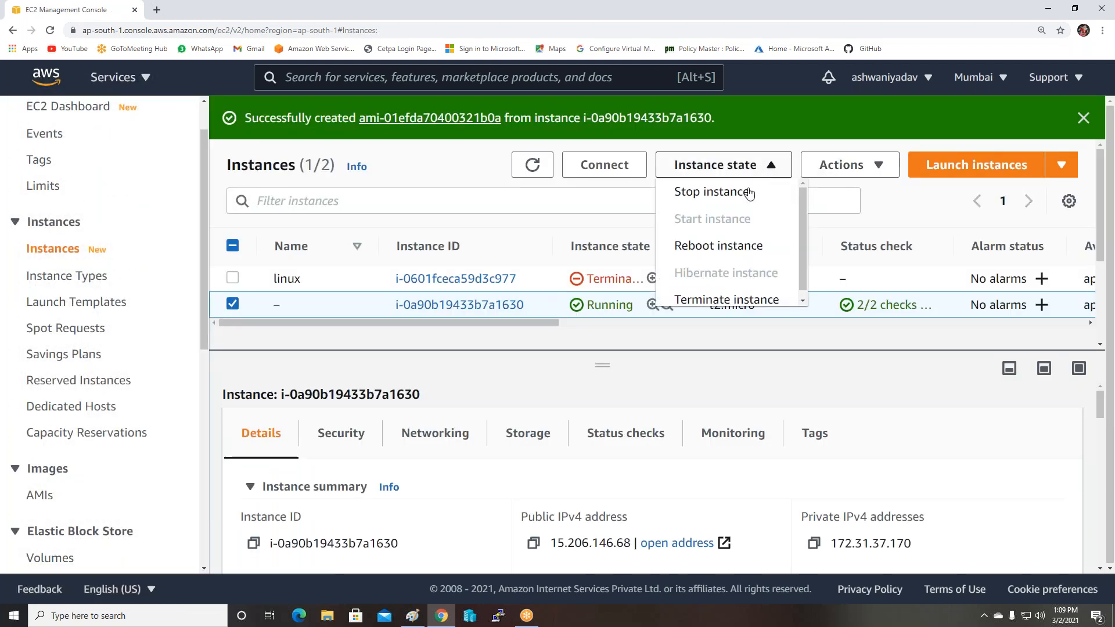
left_click(709, 300)
left_click(837, 429)
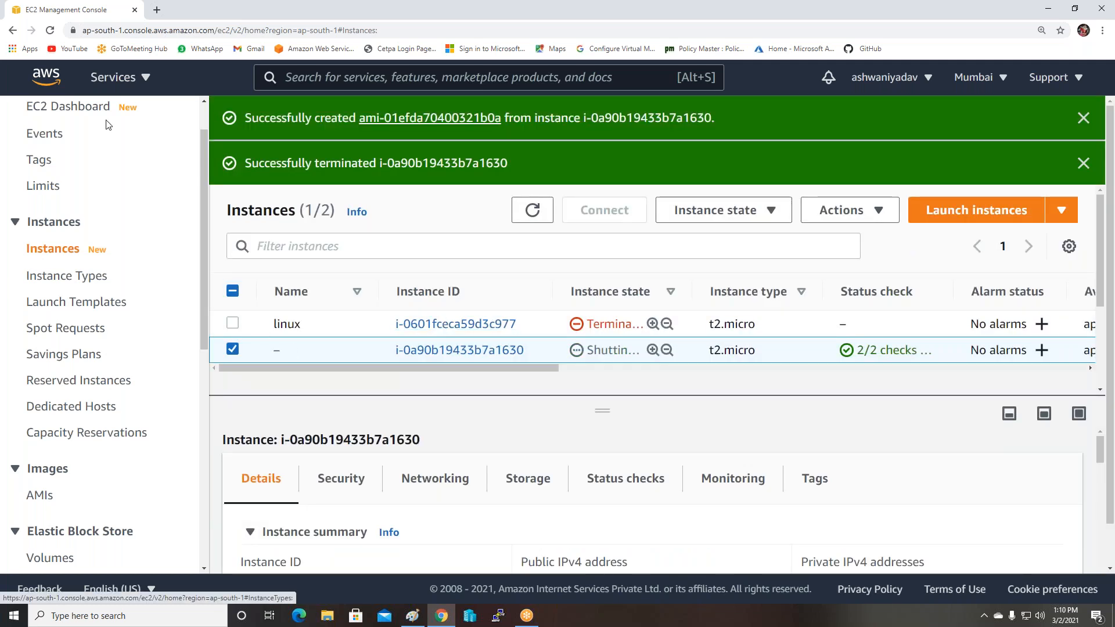
scroll(173, 291, "down", 8)
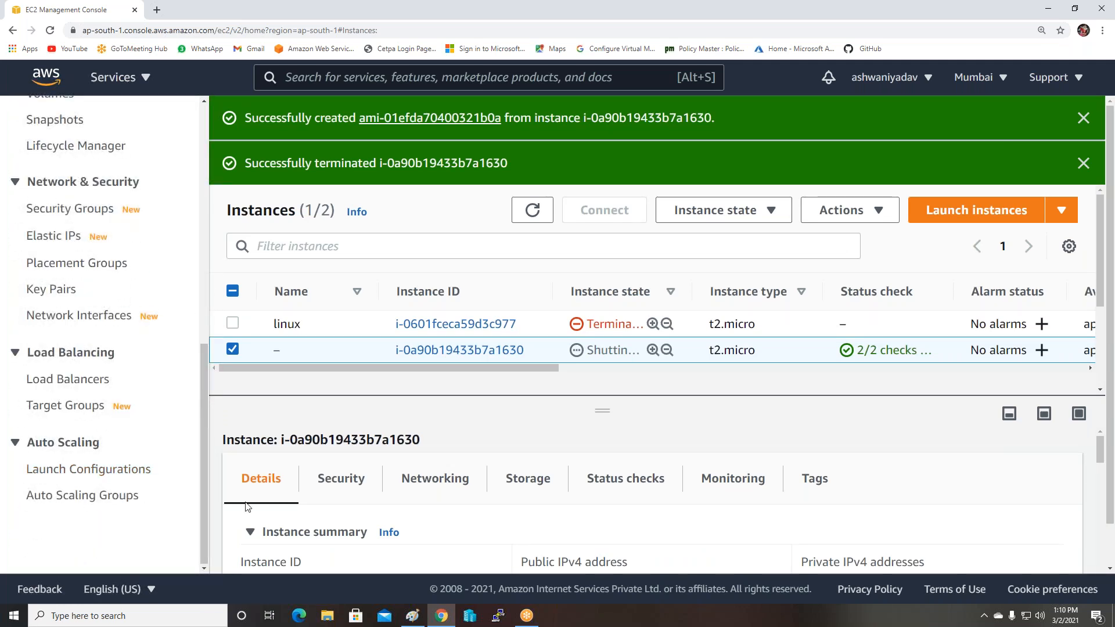
In Paint, tick AMI, Loadbalancer, Security group and VPC with a dark red brush
left_click(410, 615)
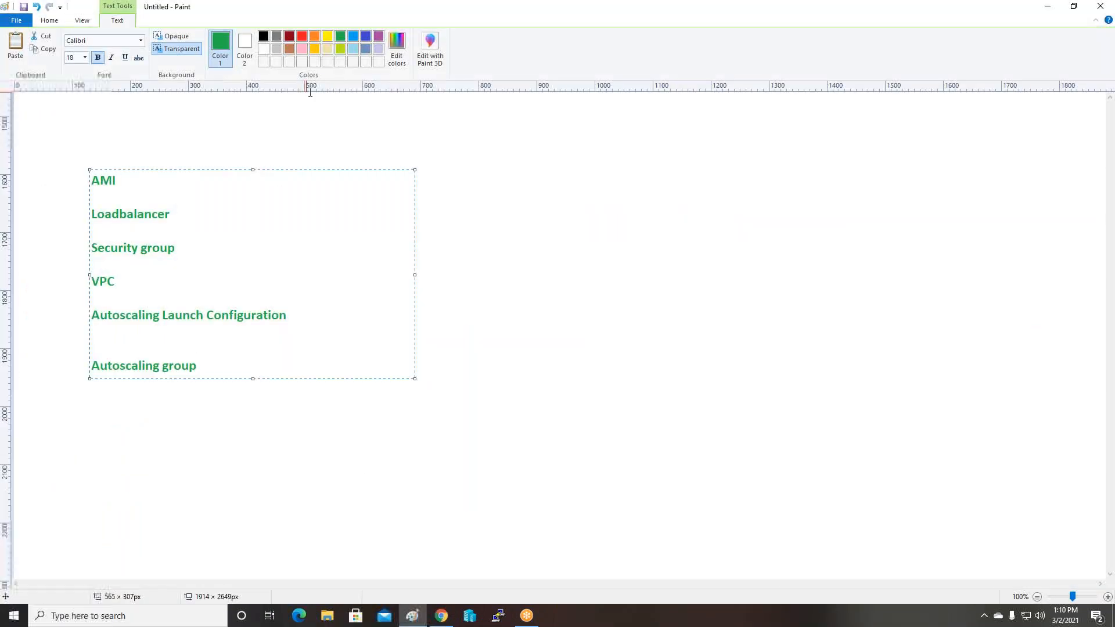
left_click(634, 207)
left_click(469, 37)
left_click(195, 53)
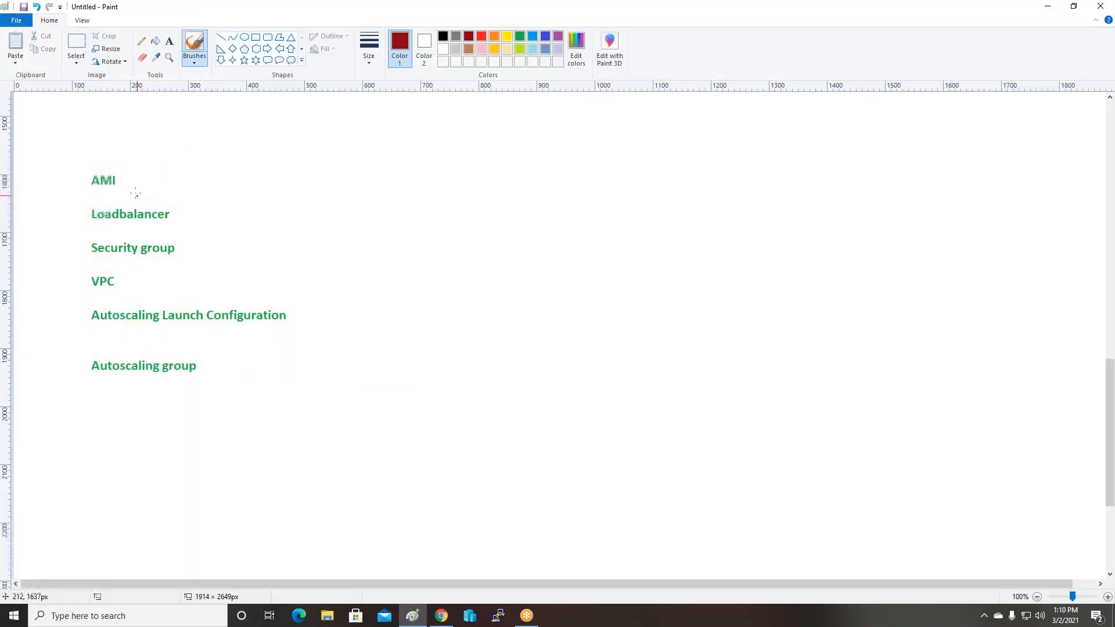
left_click_drag(127, 188, 204, 169)
left_click_drag(151, 230, 207, 213)
left_click_drag(151, 260, 241, 239)
left_click_drag(101, 296, 166, 260)
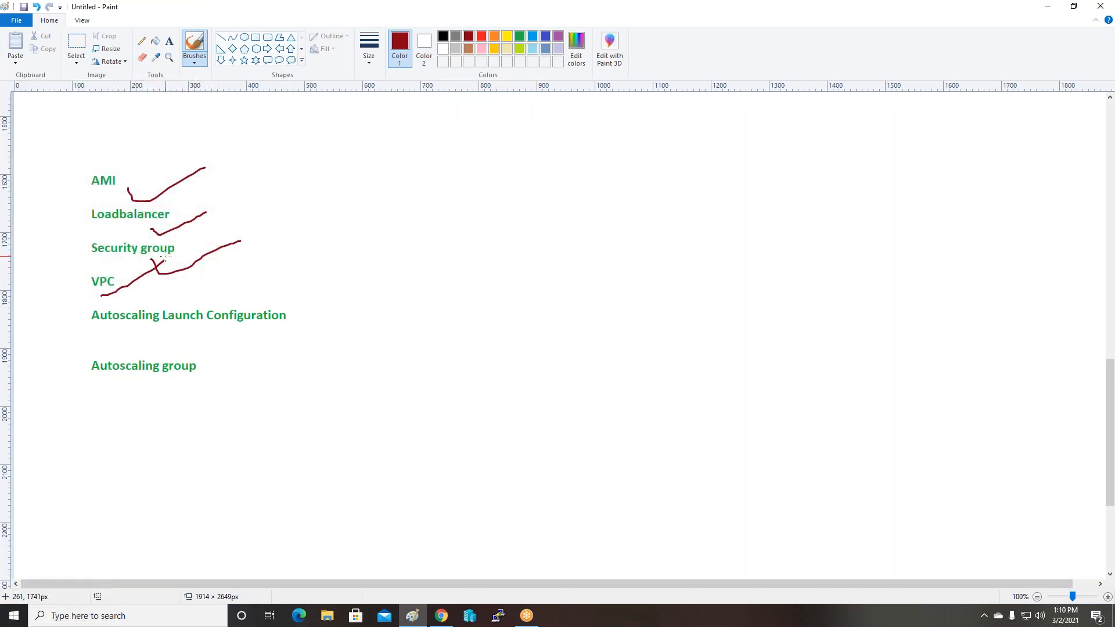
Box the four ticked items and loop around the two Autoscaling labels
mouse_move(96, 301)
left_mouse_down()
mouse_move(38, 366)
mouse_move(343, 376)
mouse_move(248, 277)
mouse_move(78, 300)
left_mouse_up()
mouse_move(101, 156)
left_mouse_down()
mouse_move(64, 168)
mouse_move(58, 301)
mouse_move(219, 285)
mouse_move(206, 201)
mouse_move(167, 145)
mouse_move(84, 164)
left_mouse_up()
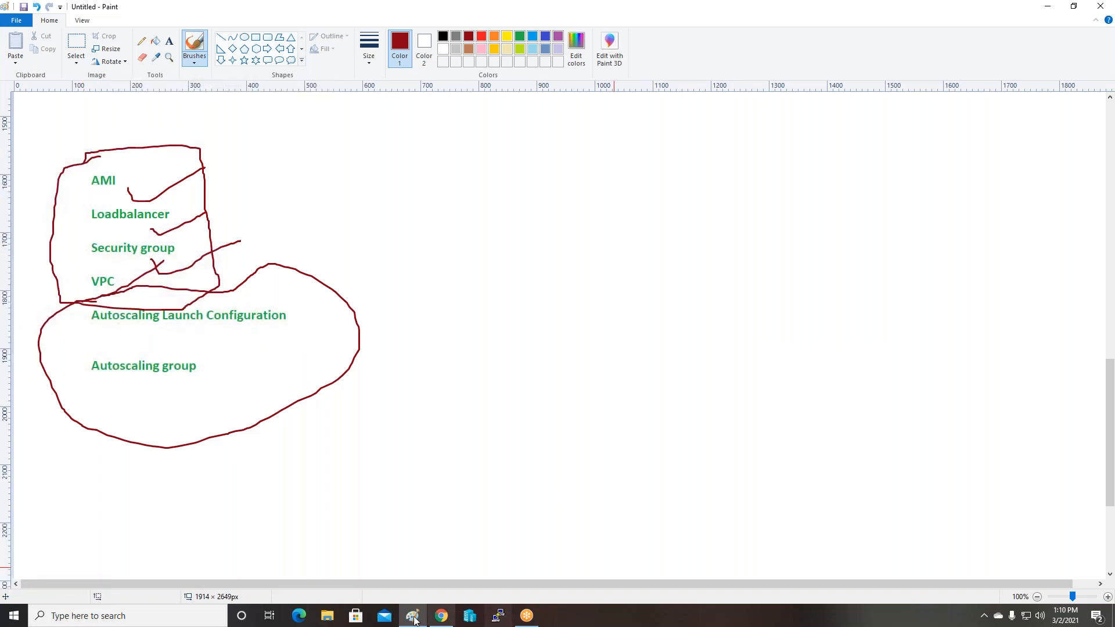
mouse_move(441, 615)
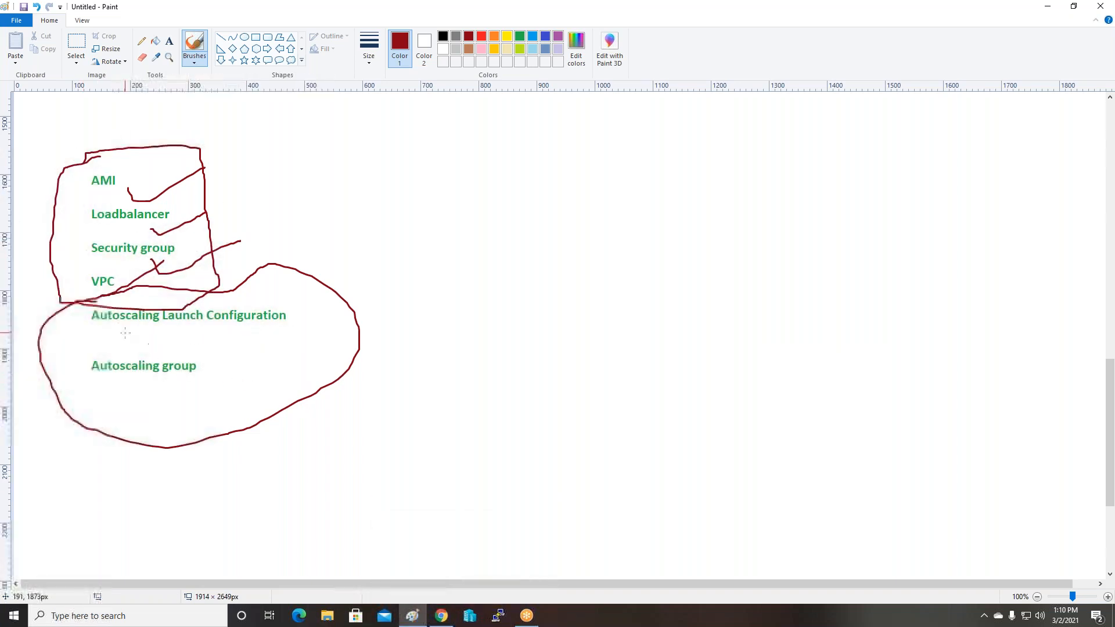
mouse_move(96, 301)
left_mouse_down()
mouse_move(77, 317)
mouse_move(263, 340)
mouse_move(276, 286)
mouse_move(216, 295)
left_mouse_up()
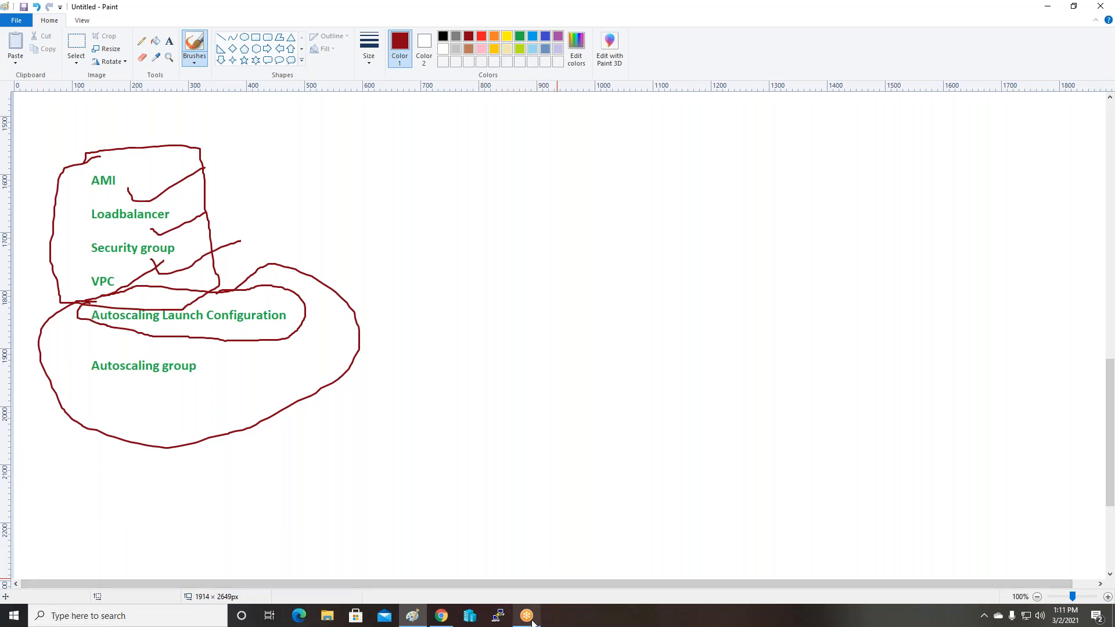
mouse_move(531, 623)
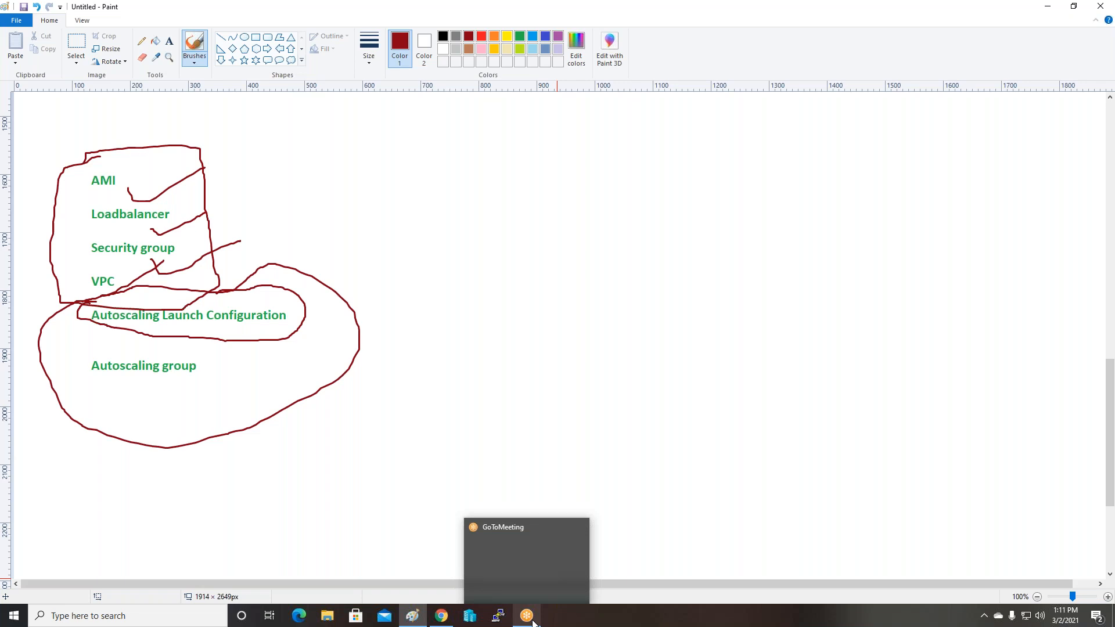
Return to the EC2 console and open the Launch configurations list
left_click(531, 620)
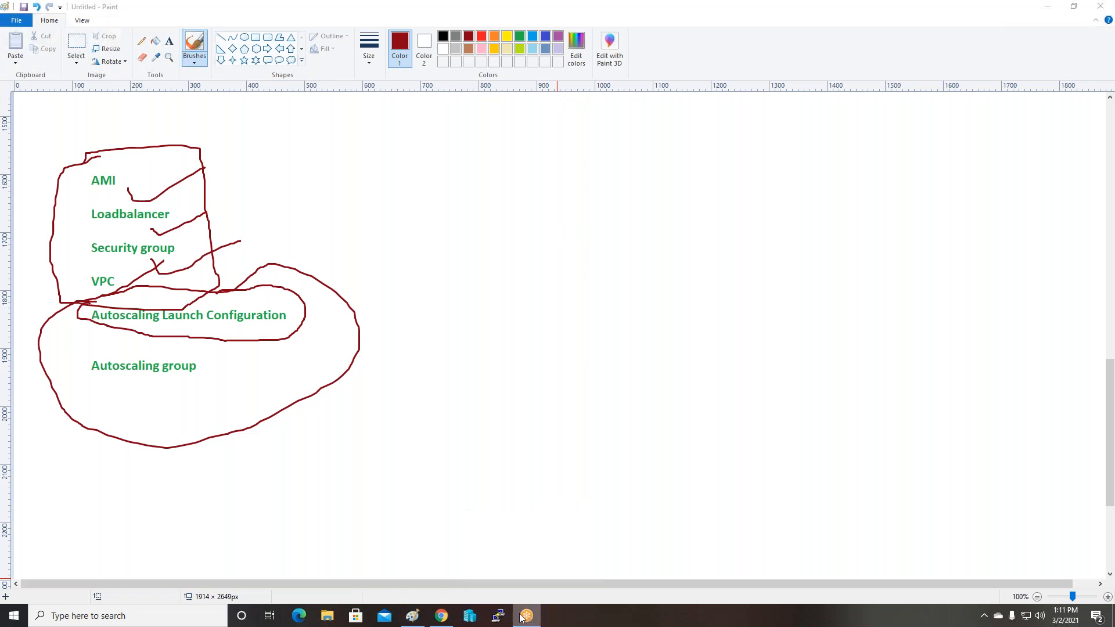
left_click(433, 623)
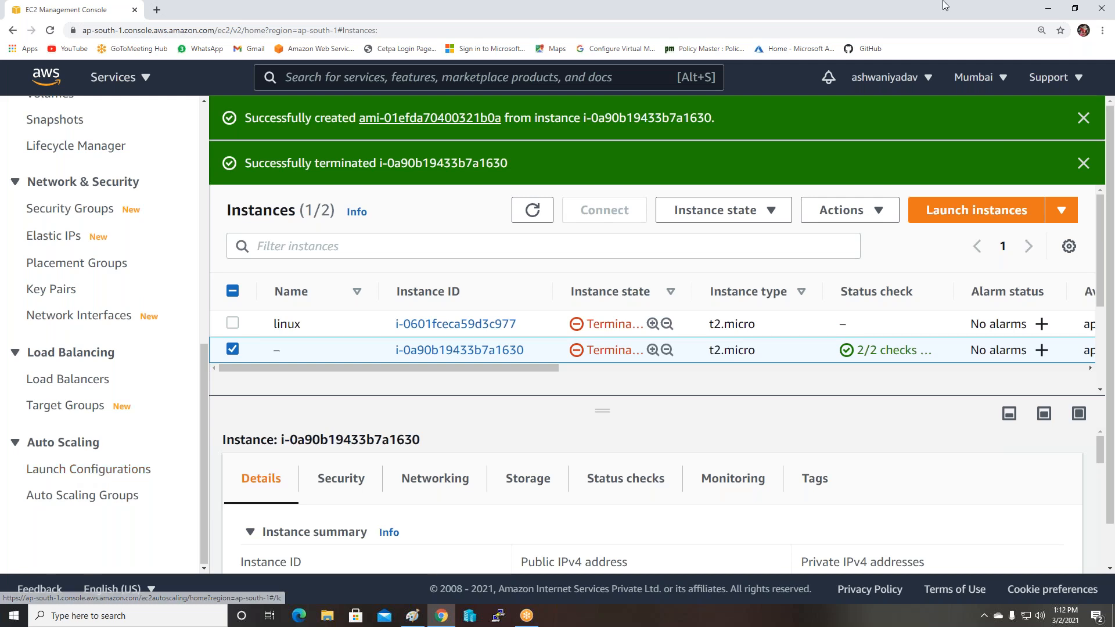
left_click(881, 12)
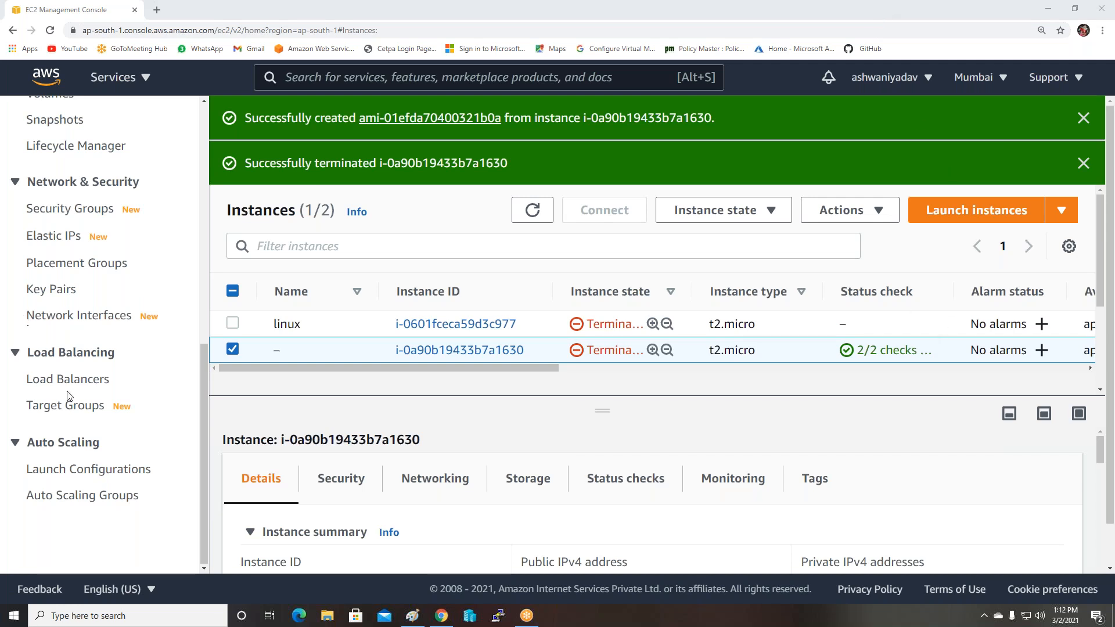
left_click(55, 478)
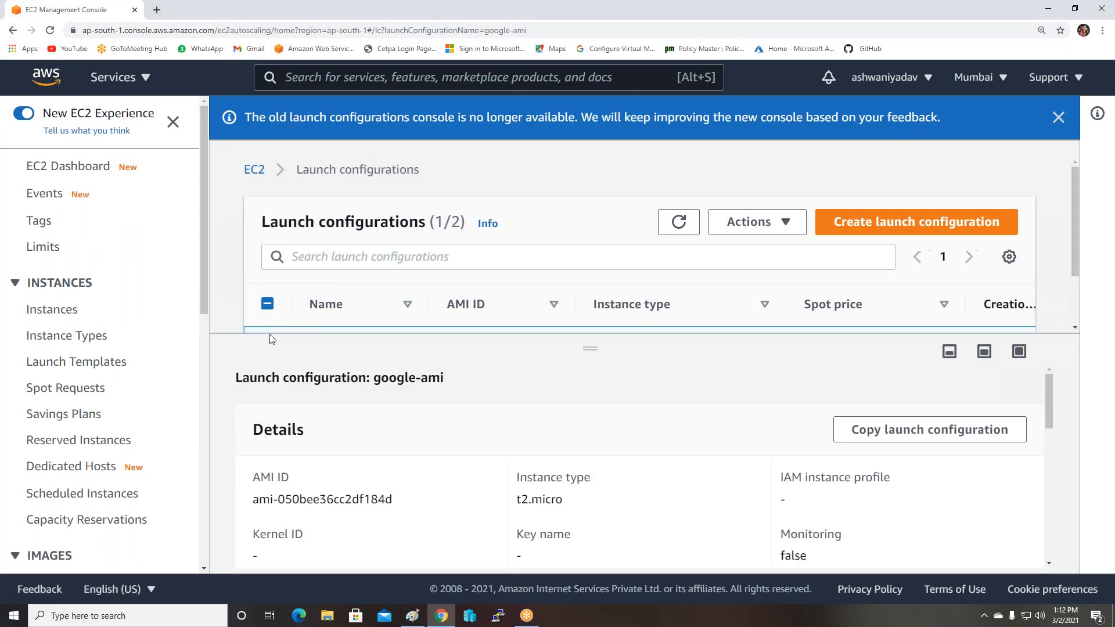
Delete both launch configurations, google-ami and flipcart-website
left_click(771, 223)
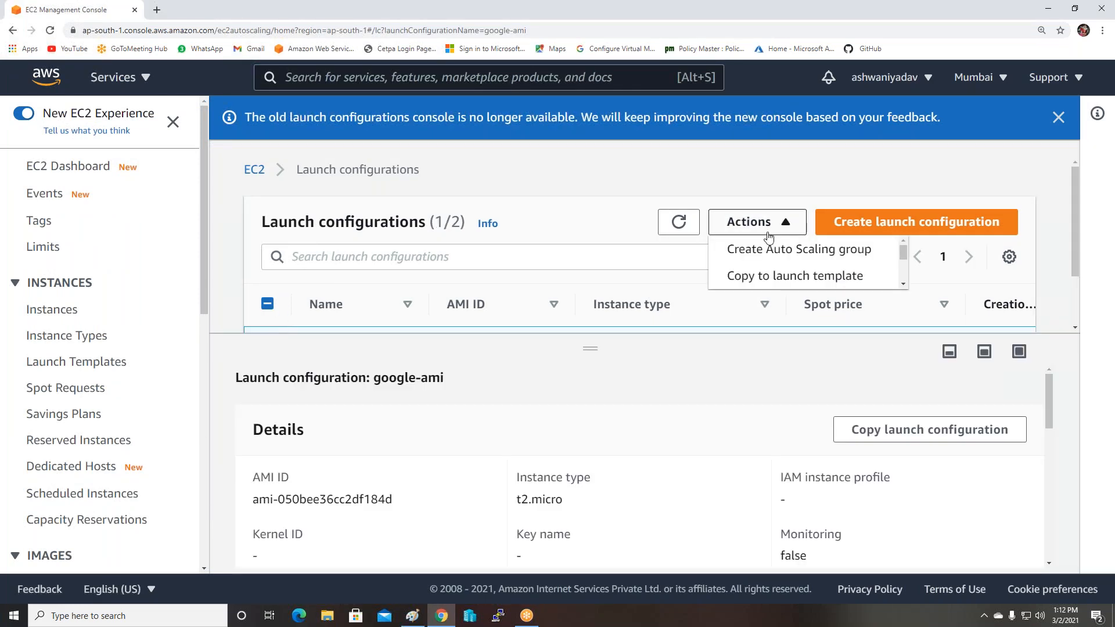
left_click(584, 373)
left_click(267, 304)
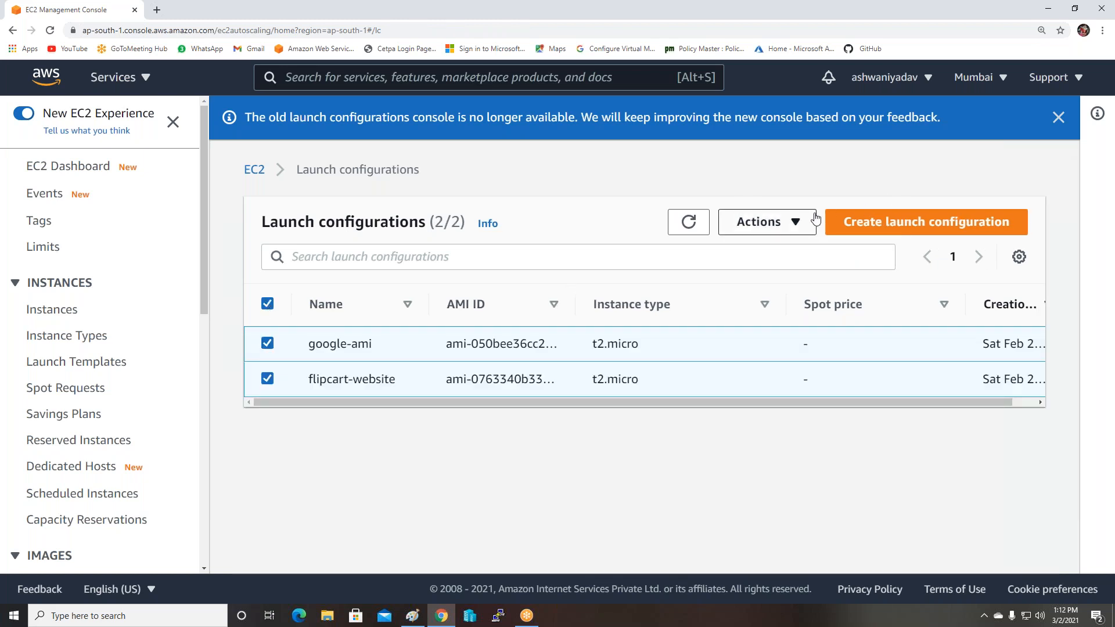
left_click(799, 221)
left_click(775, 312)
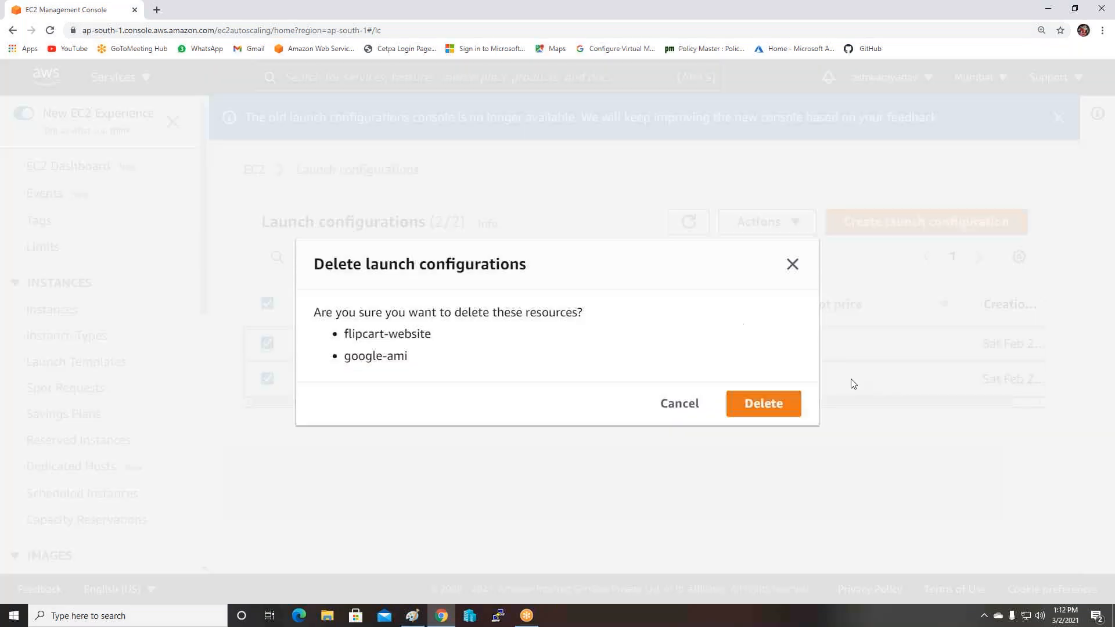
left_click(767, 402)
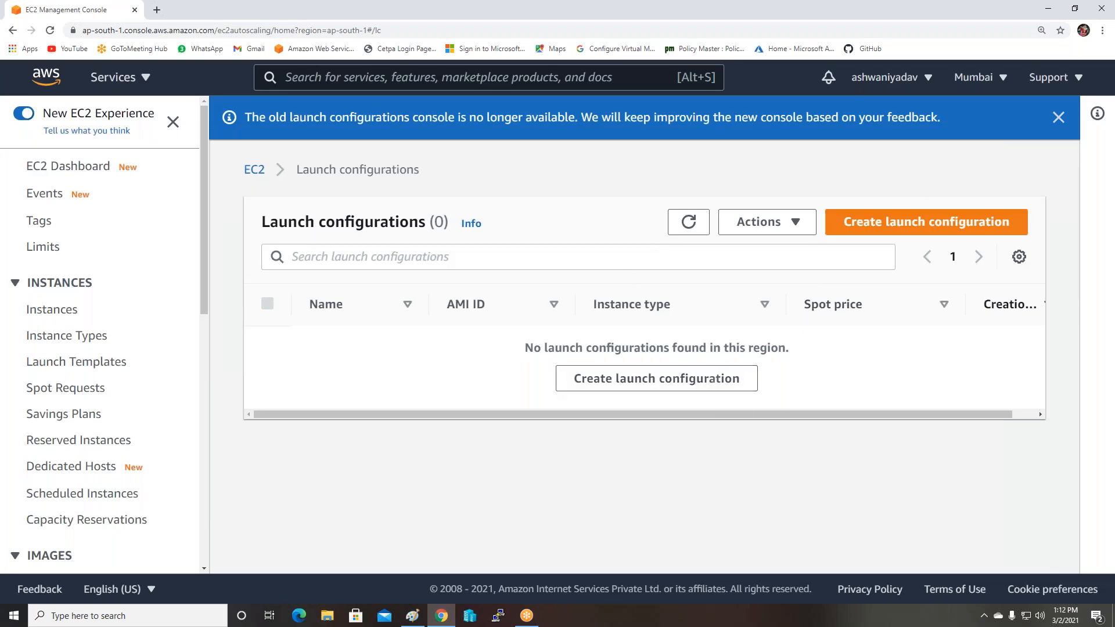
Start a launch configuration named 'Google-Webserver' and pick Google-AMI as its image
left_click(948, 224)
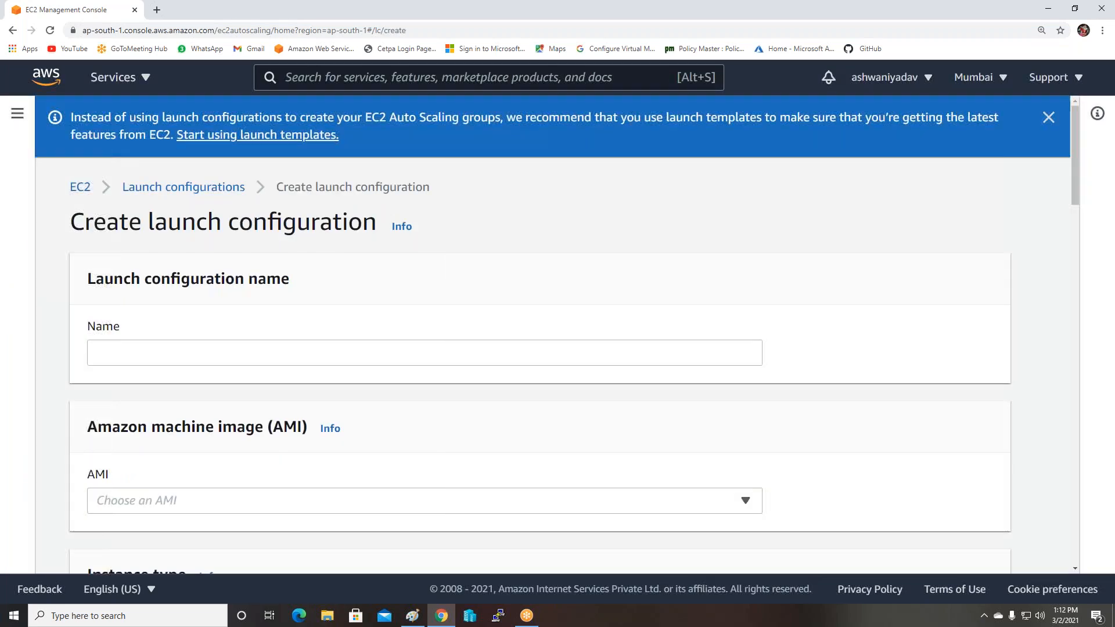
left_click(155, 355)
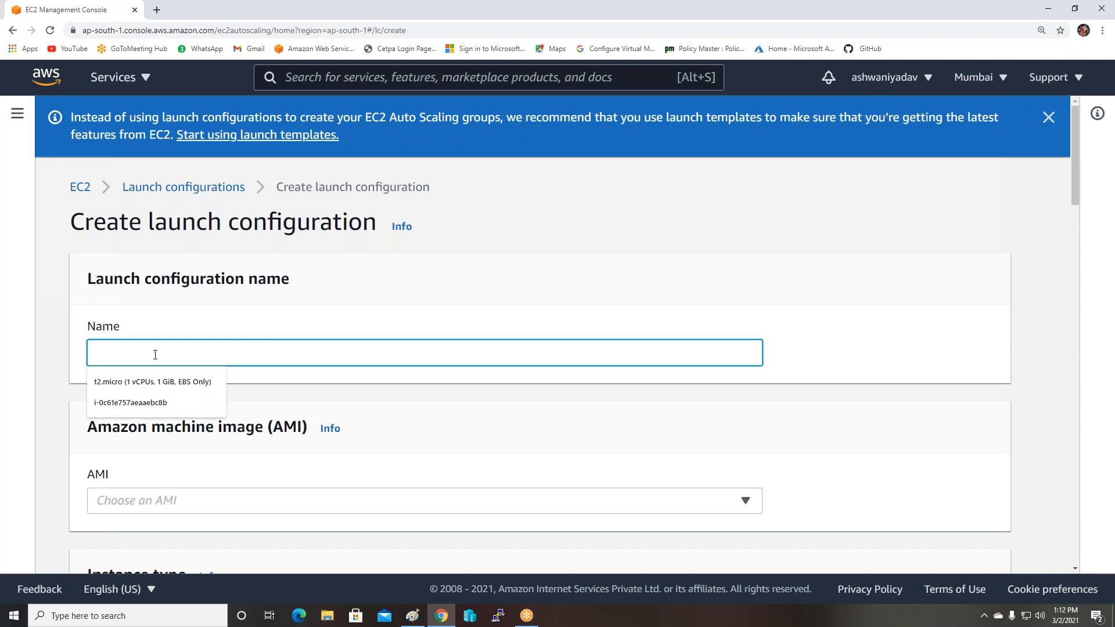
type("Go")
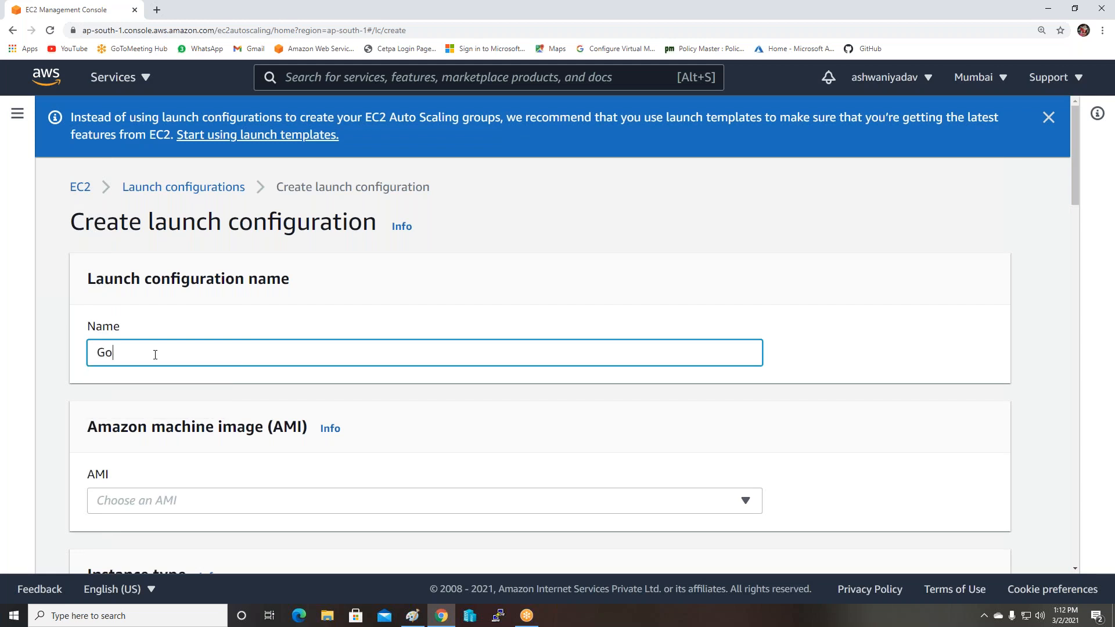
type("ogle-Webserver")
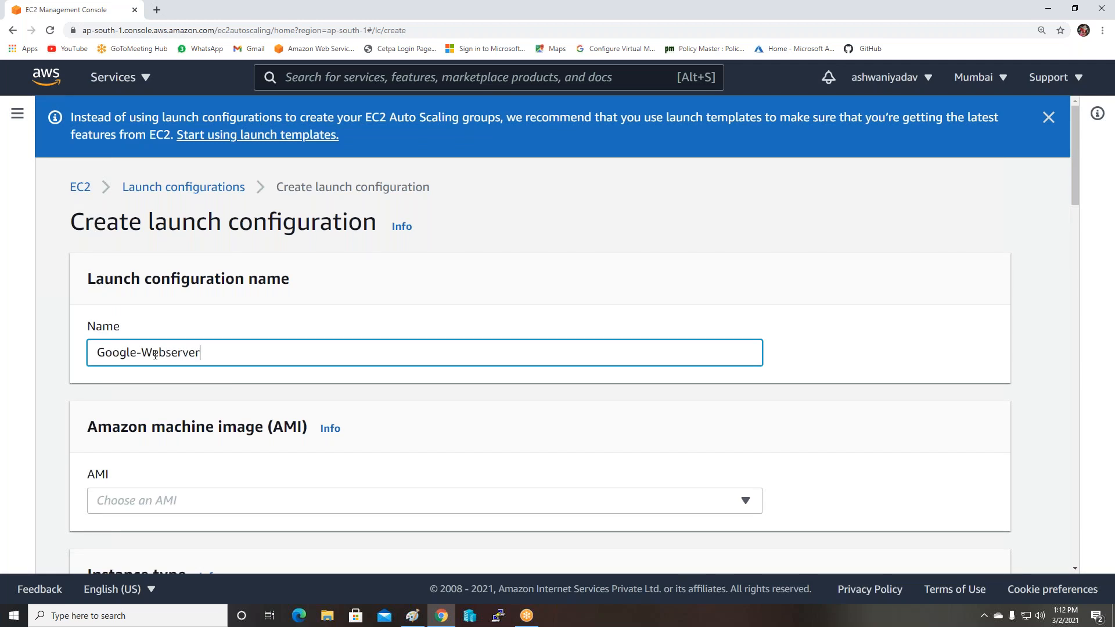
scroll(387, 341, "down", 2)
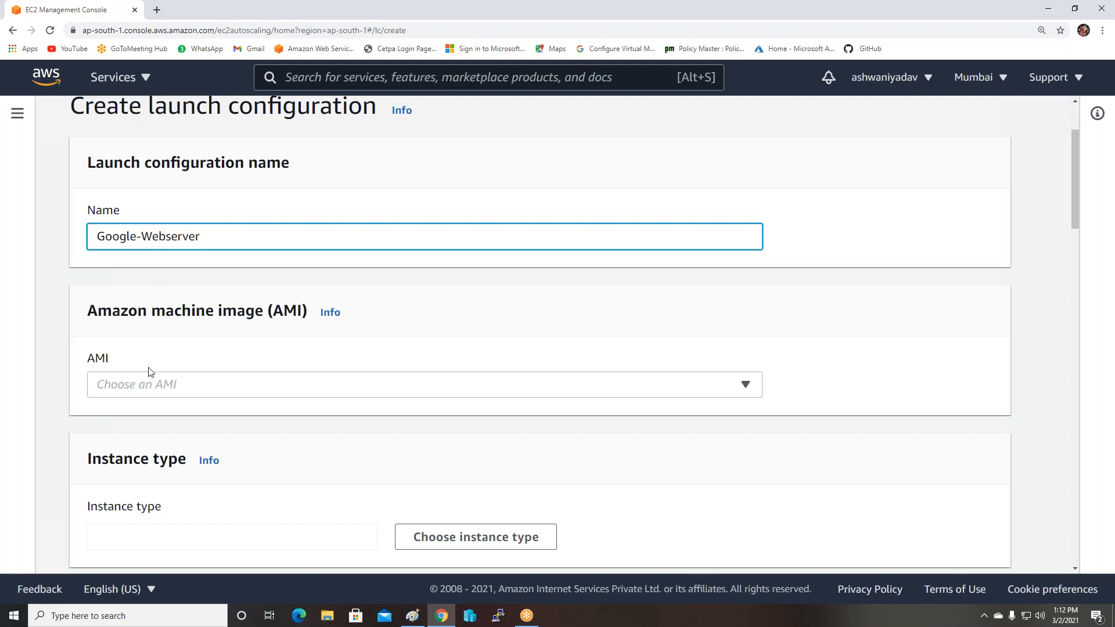
left_click(179, 389)
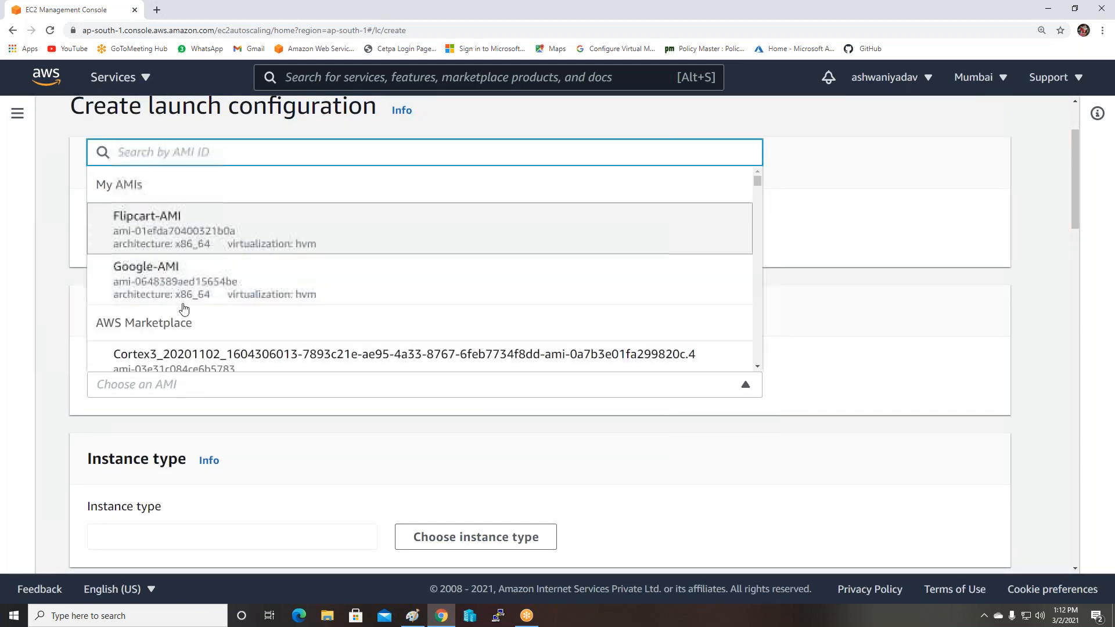
left_click(166, 277)
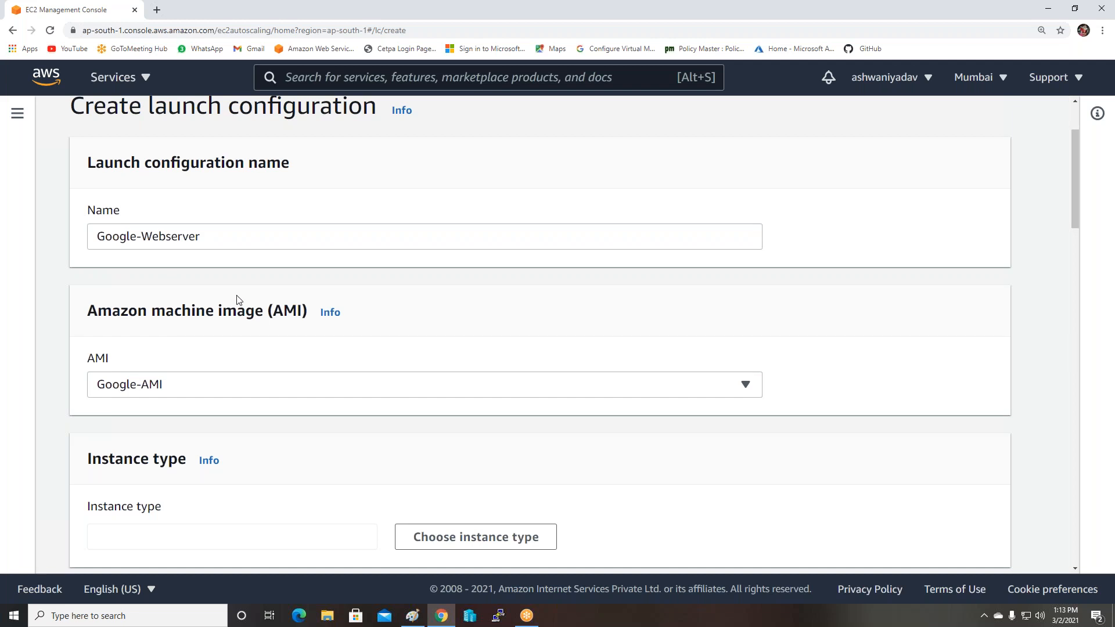
scroll(237, 296, "down", 3)
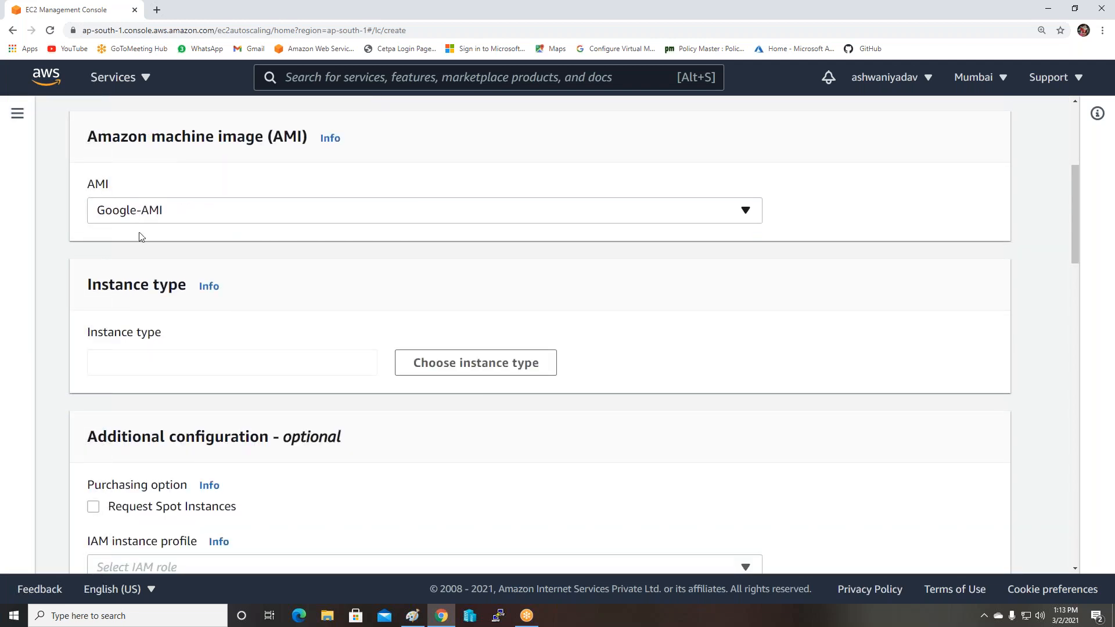
Search t2 and choose t2.micro (1 vCPU, 1 GiB, EBS only) as the instance type
left_click(136, 366)
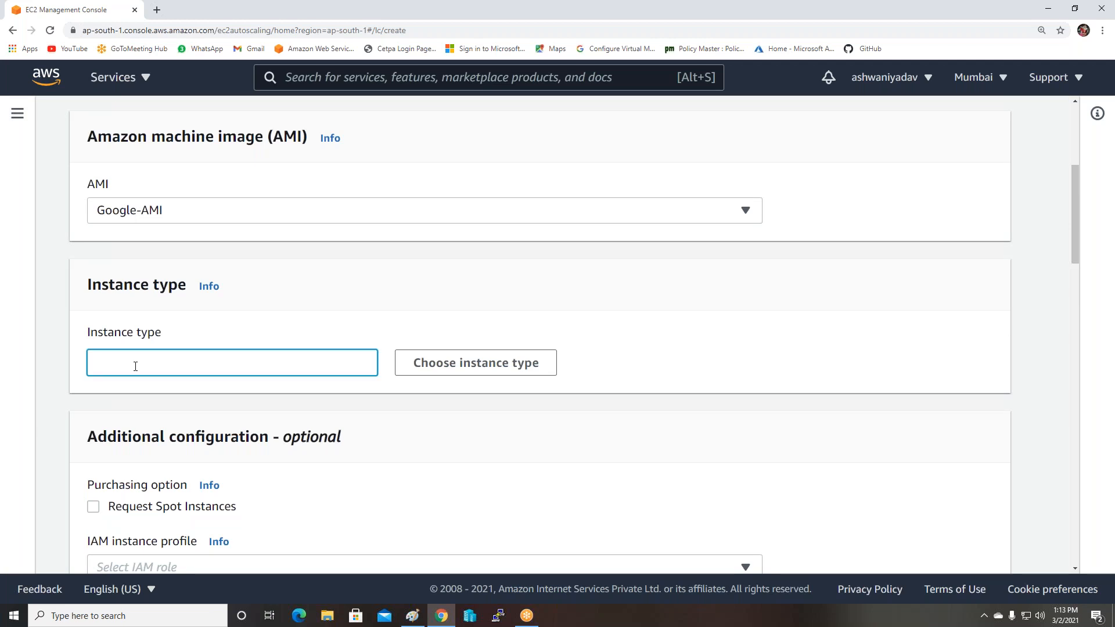
left_click(429, 371)
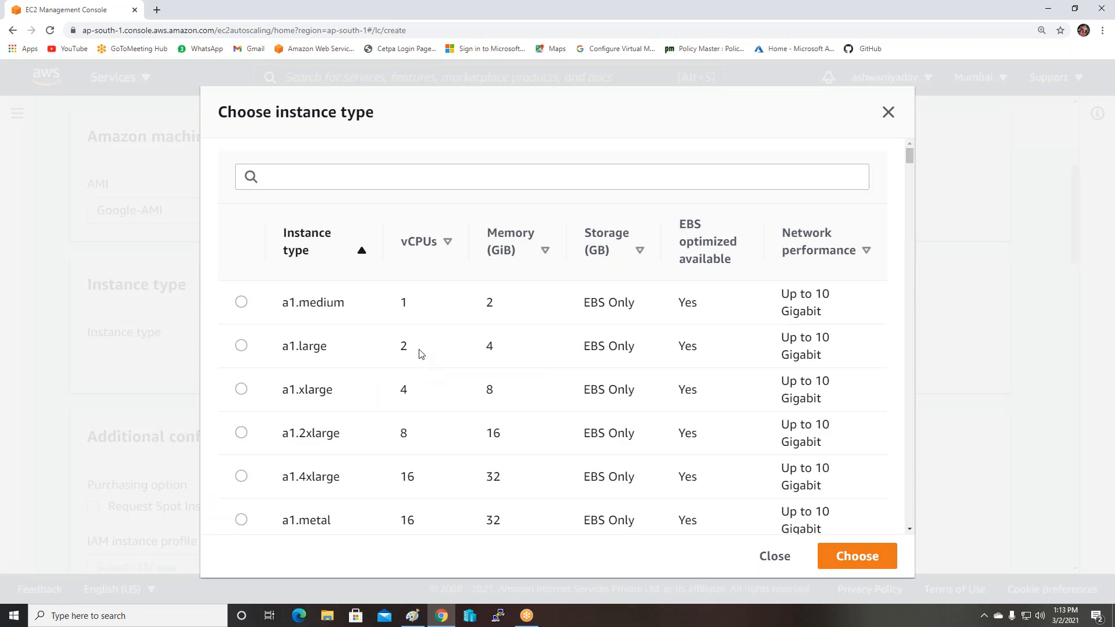
left_click(312, 173)
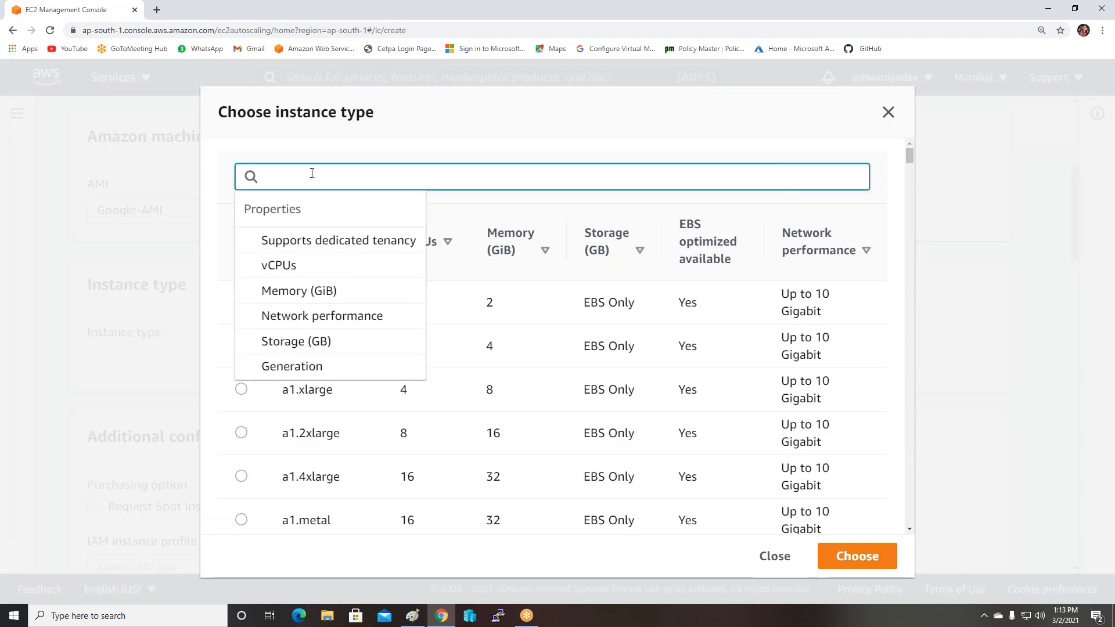
type("t2m")
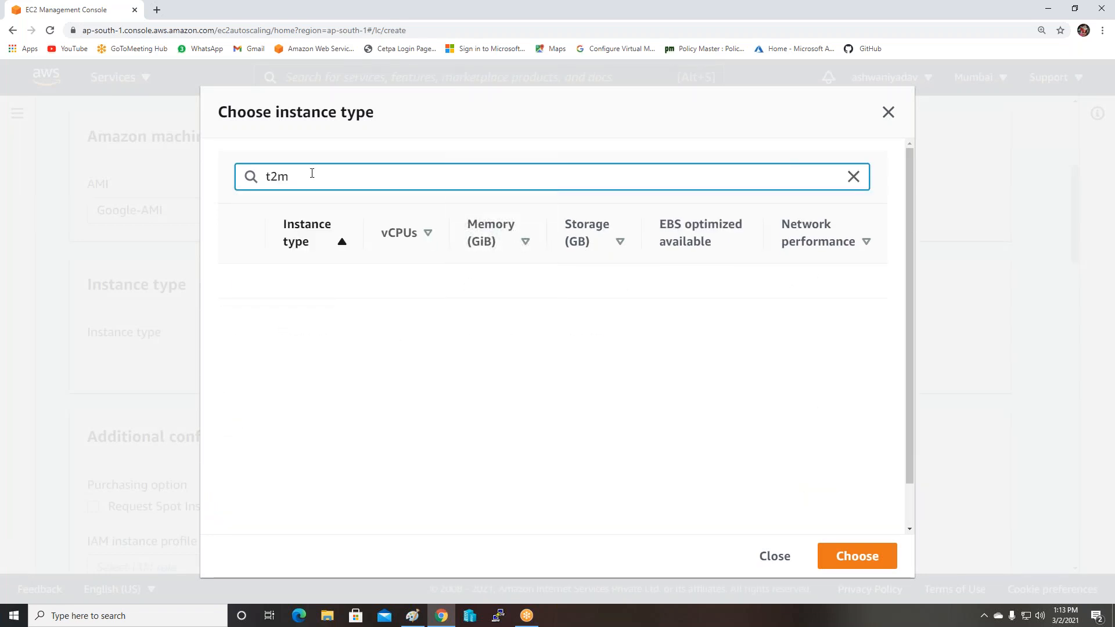
key("BackSpace")
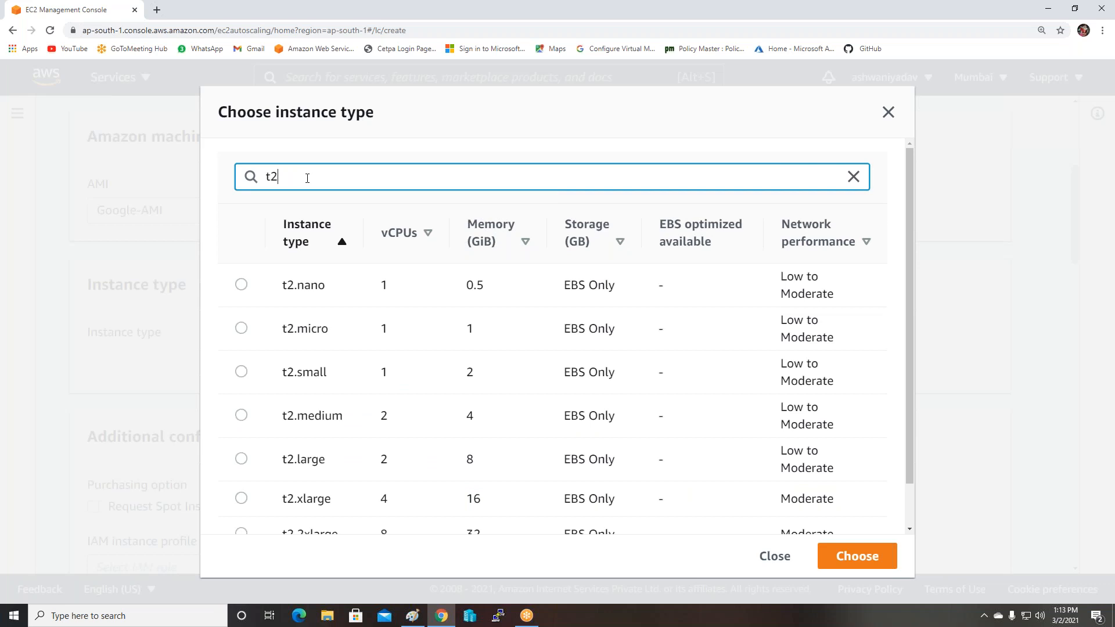
left_click(242, 329)
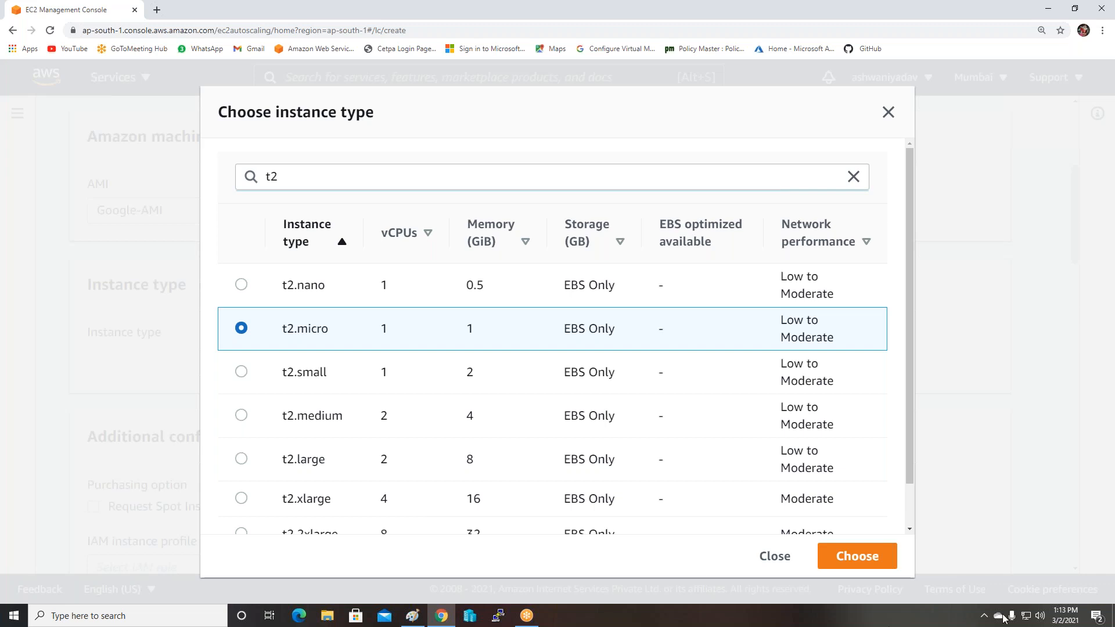
left_click(860, 549)
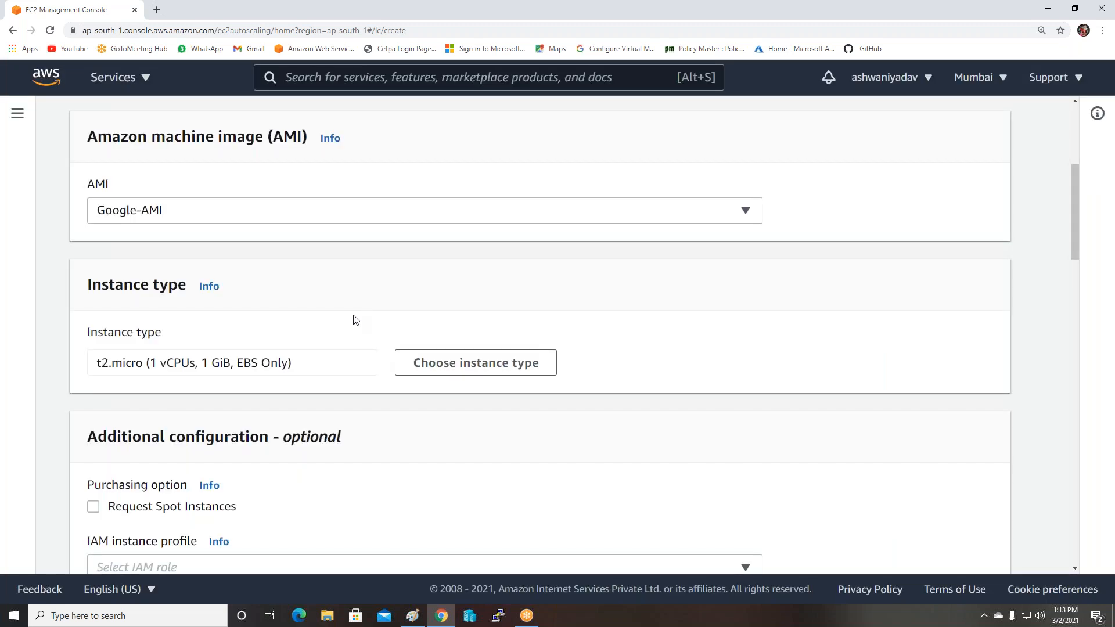
scroll(354, 319, "down", 3)
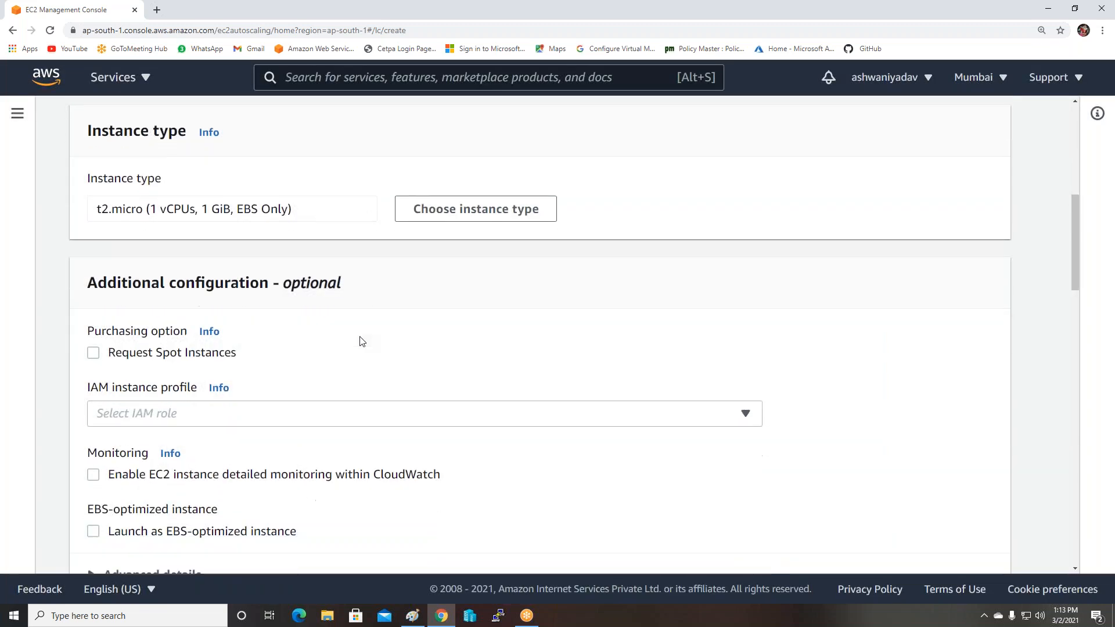
scroll(259, 365, "down", 1)
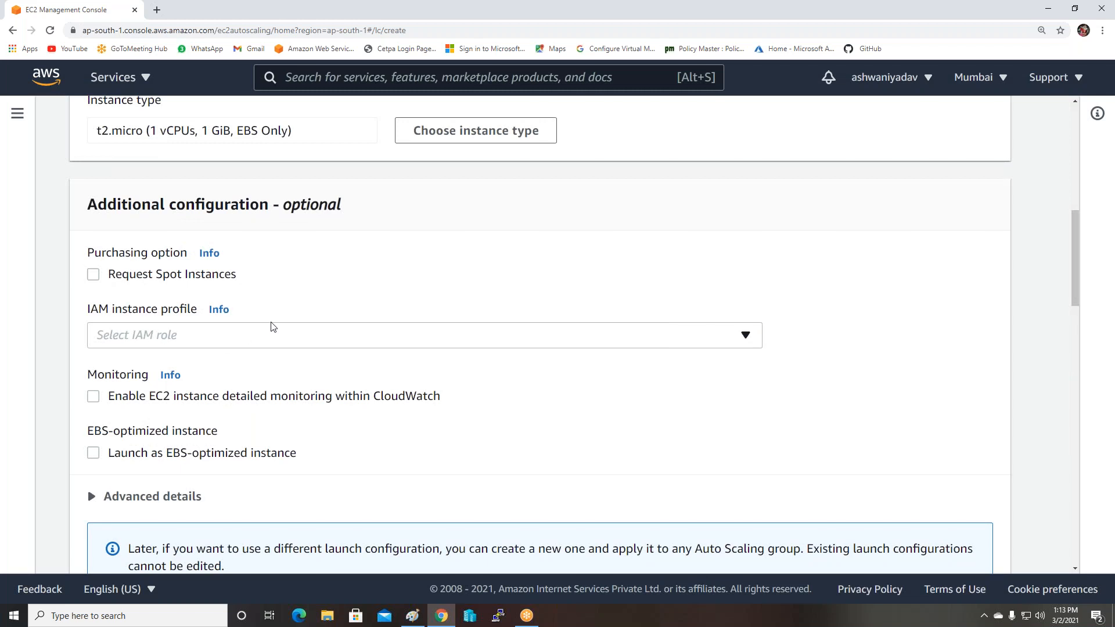
scroll(273, 325, "down", 3)
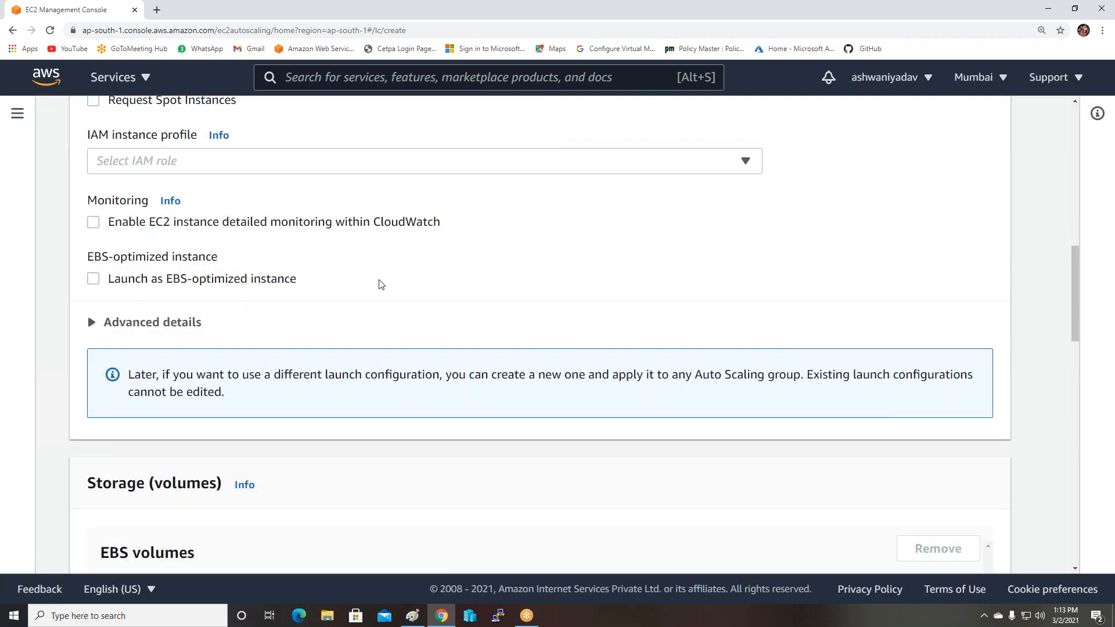
scroll(381, 284, "down", 5)
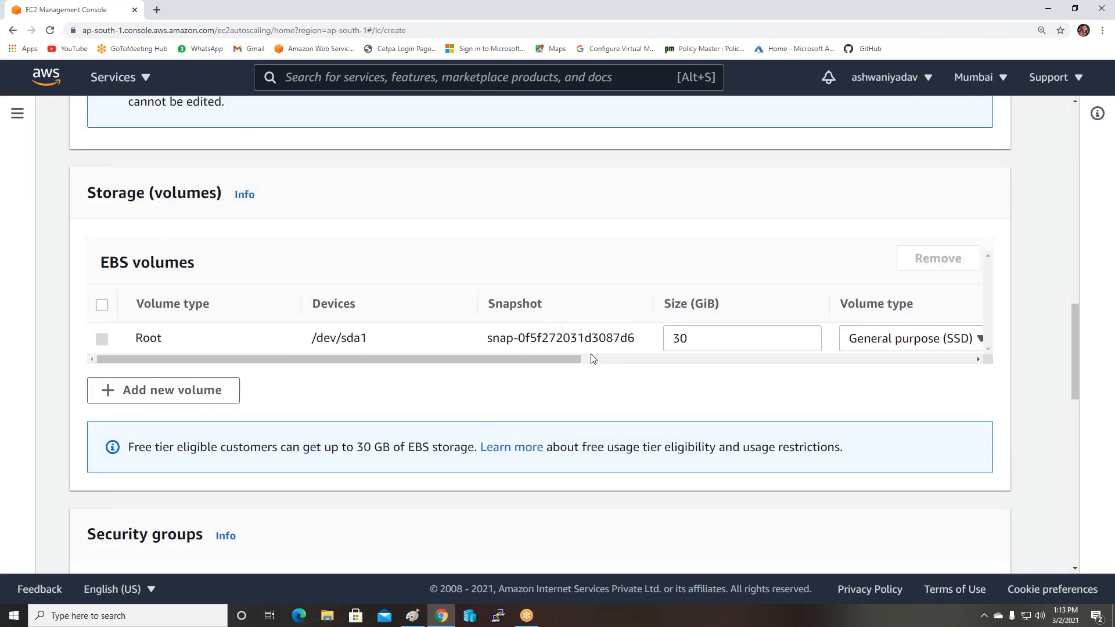
scroll(357, 354, "down", 4)
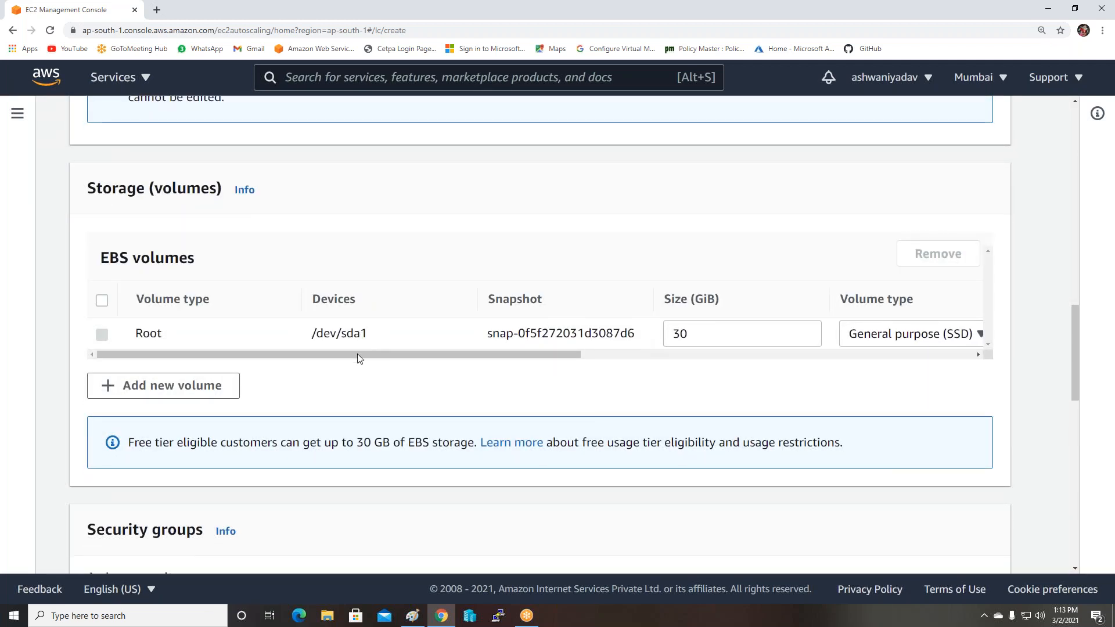
scroll(357, 355, "down", 2)
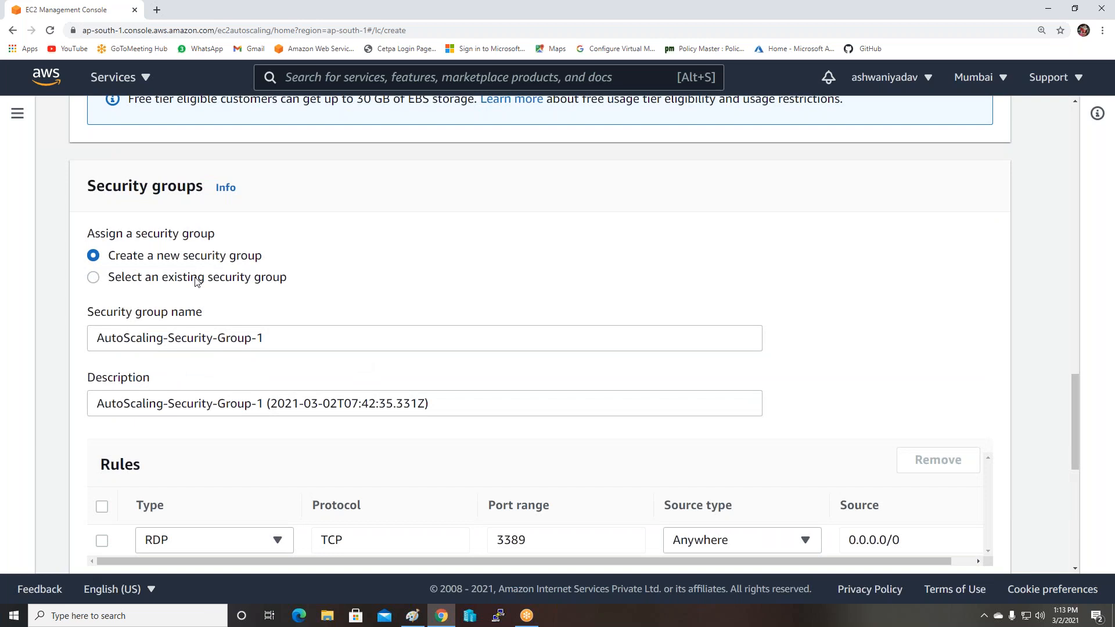
Use the existing Loadbalancer-SG security group for Google-Webserver
left_click(197, 278)
scroll(263, 395, "down", 3)
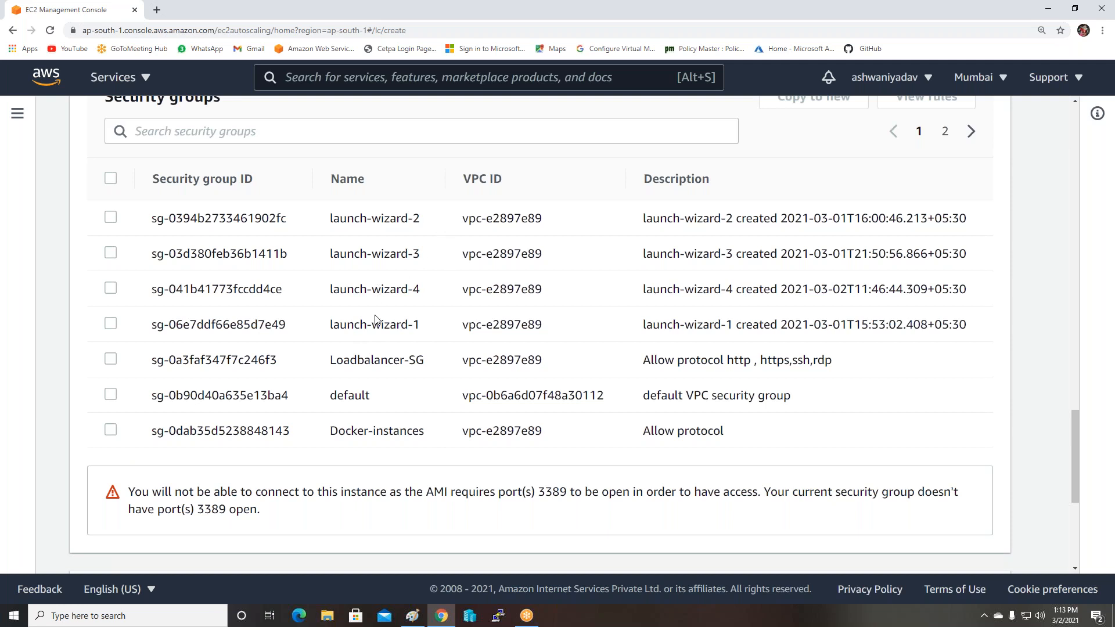
scroll(362, 354, "up", 1)
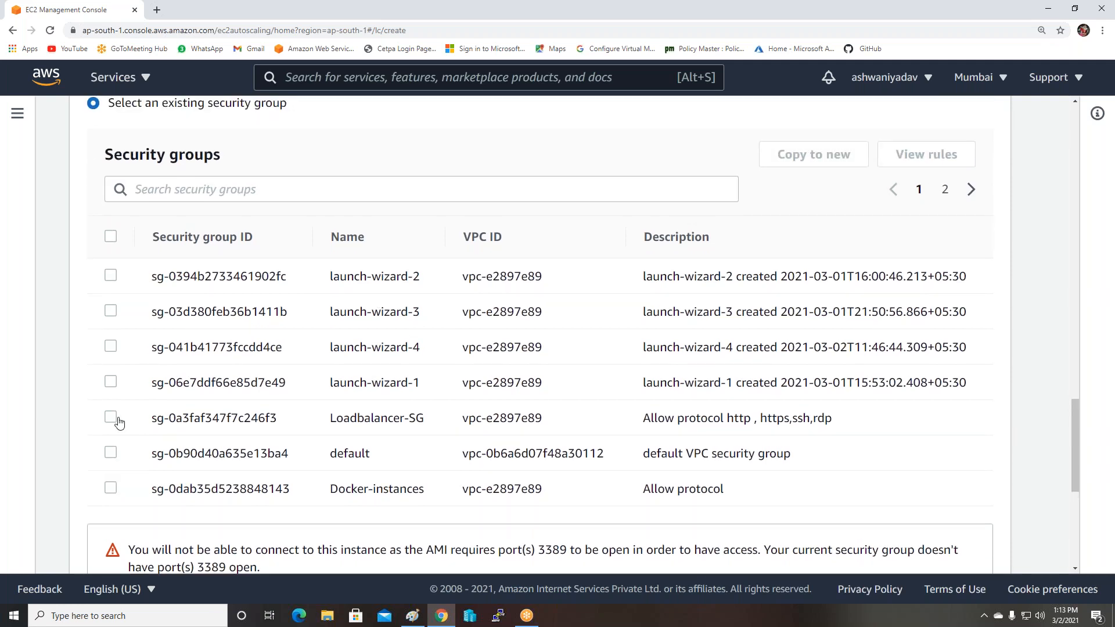
left_click(110, 417)
Proceed without a key pair, acknowledge the warning, and create the launch configuration
scroll(410, 394, "down", 5)
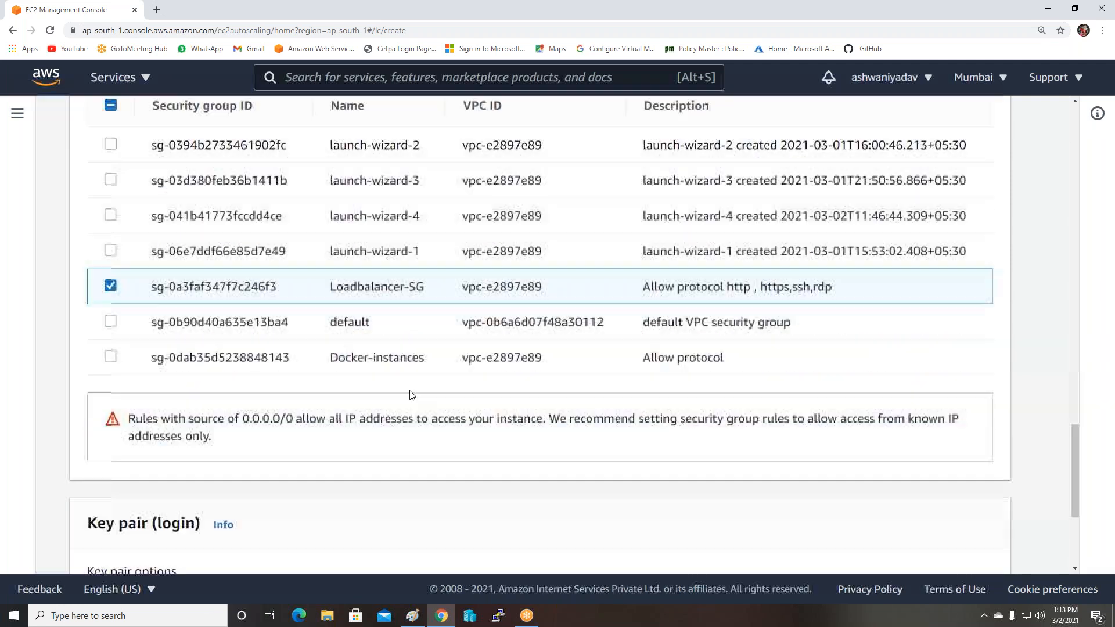
scroll(411, 395, "down", 1)
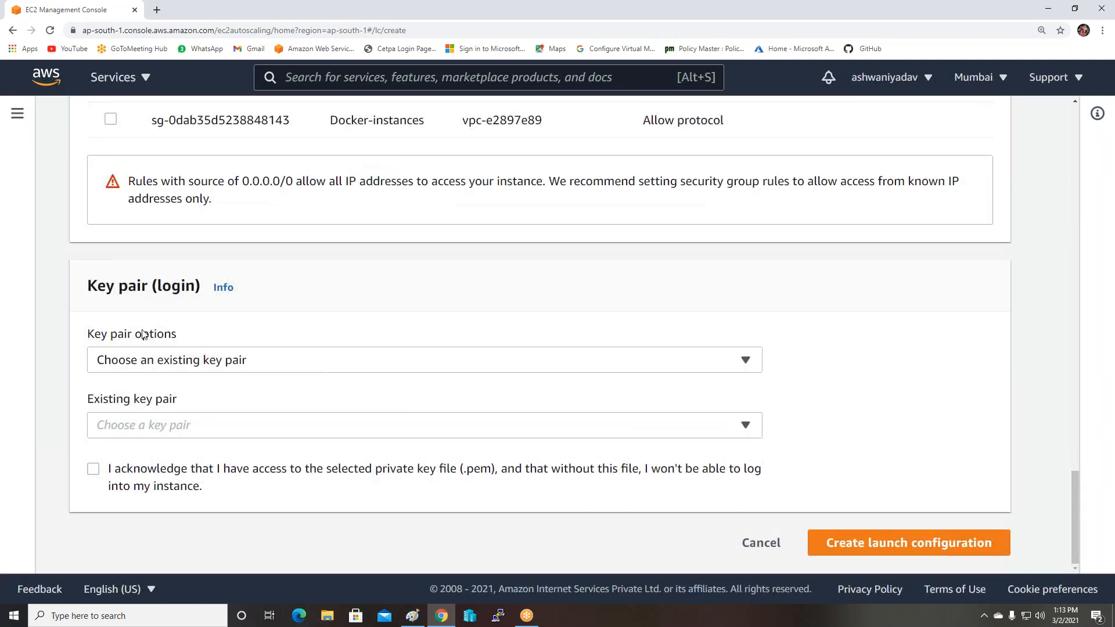
left_click(343, 364)
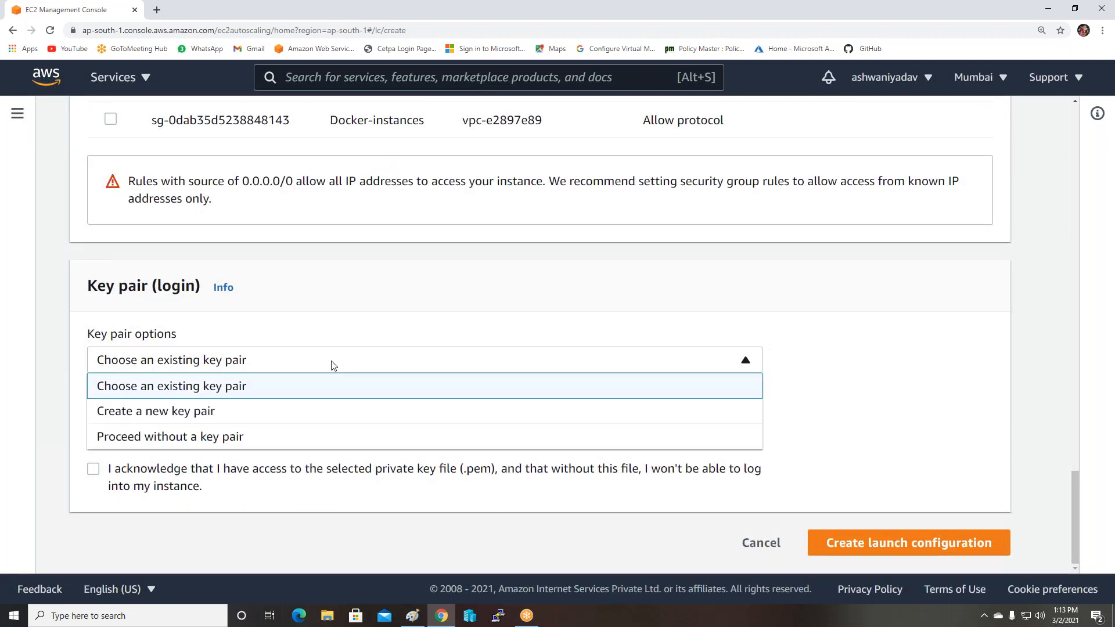
left_click(215, 442)
left_click(96, 486)
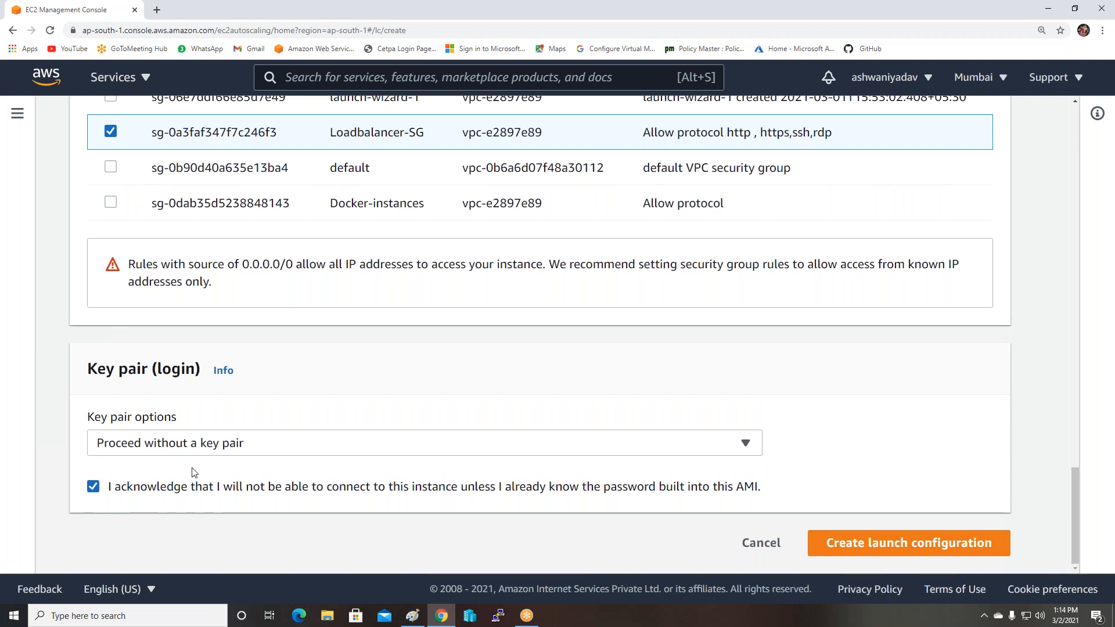
left_click(841, 548)
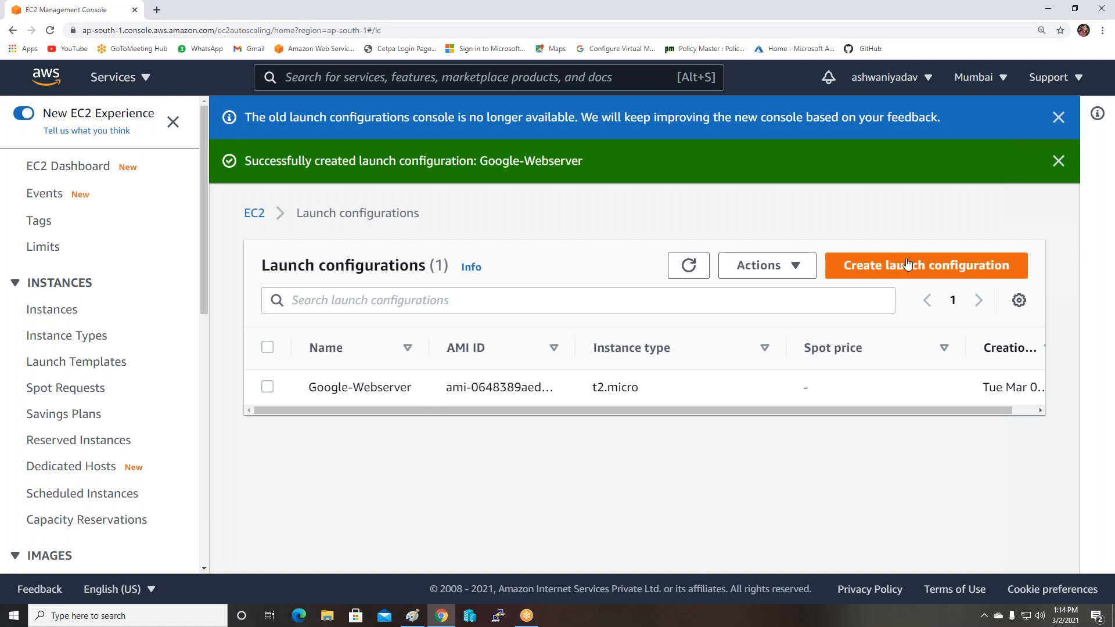
Start a launch configuration named 'Flipcart server' using Flipcart-AMI
left_click(902, 266)
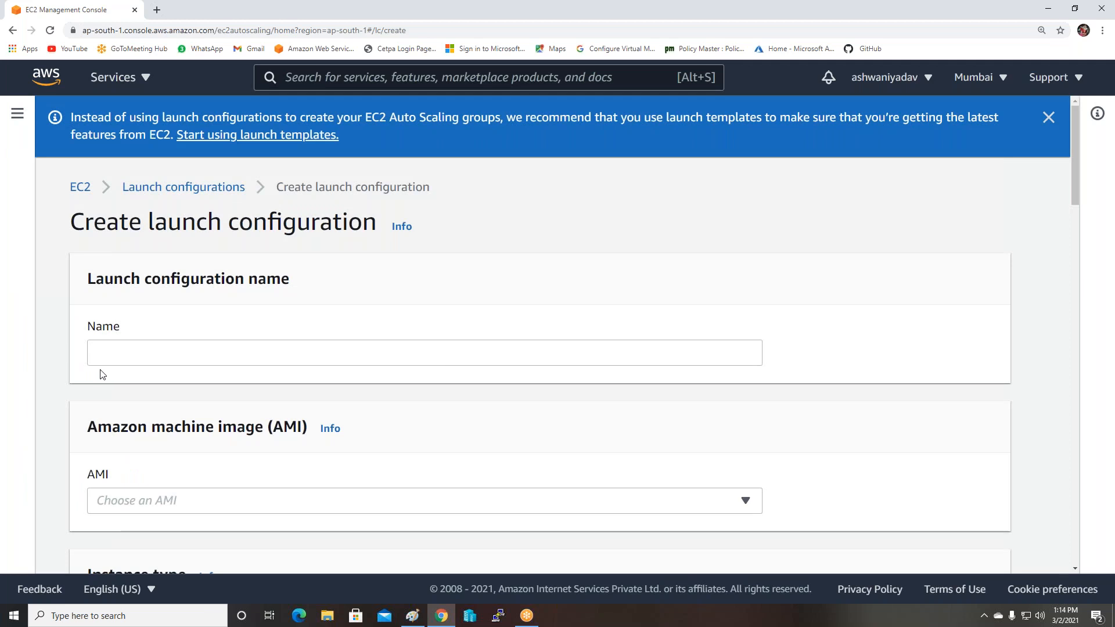
left_click(131, 352)
type("Flipcart server")
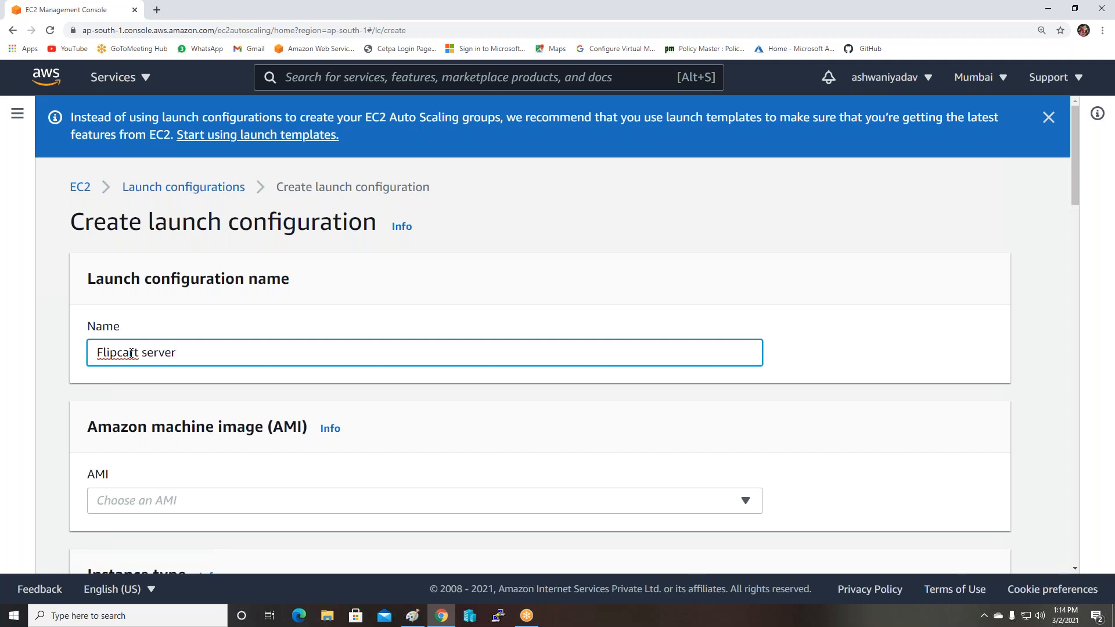
scroll(163, 406, "down", 2)
left_click(166, 388)
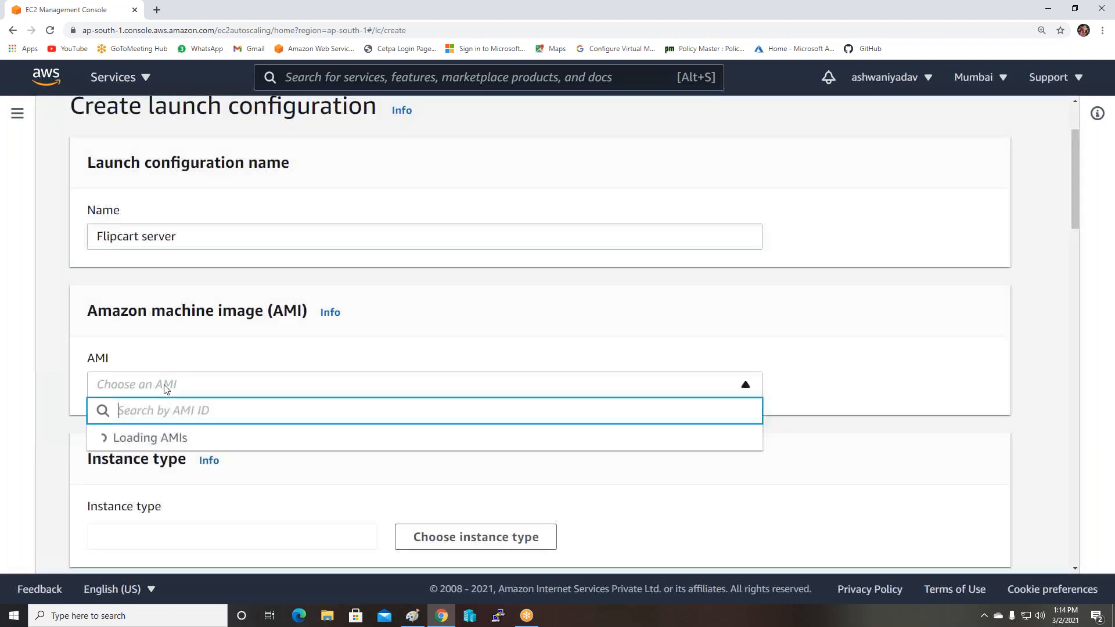
left_click(162, 216)
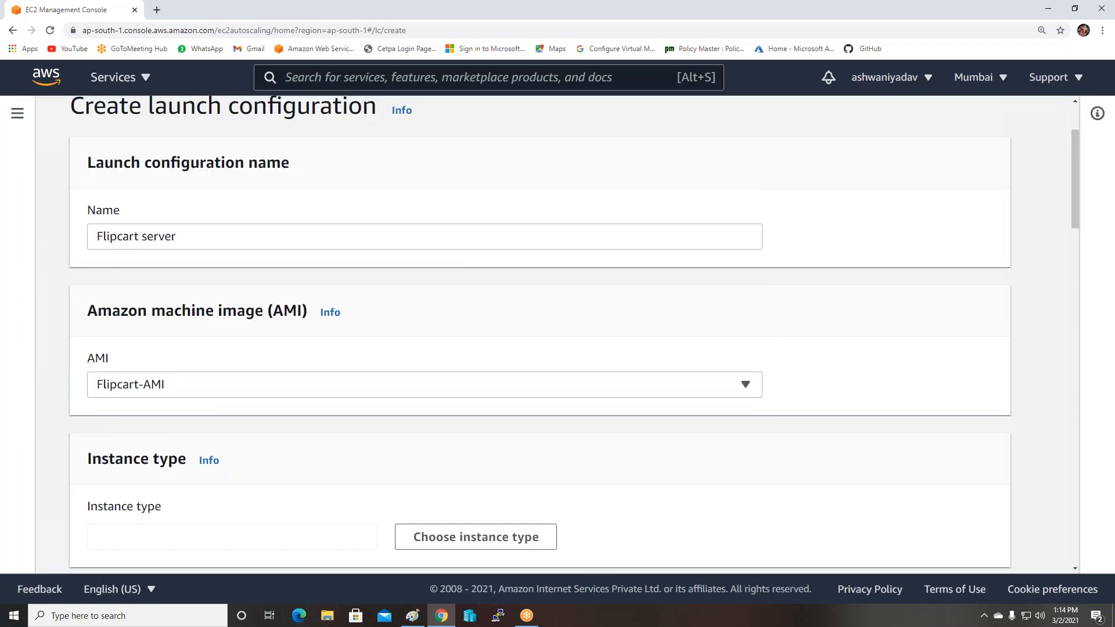
scroll(184, 525, "down", 3)
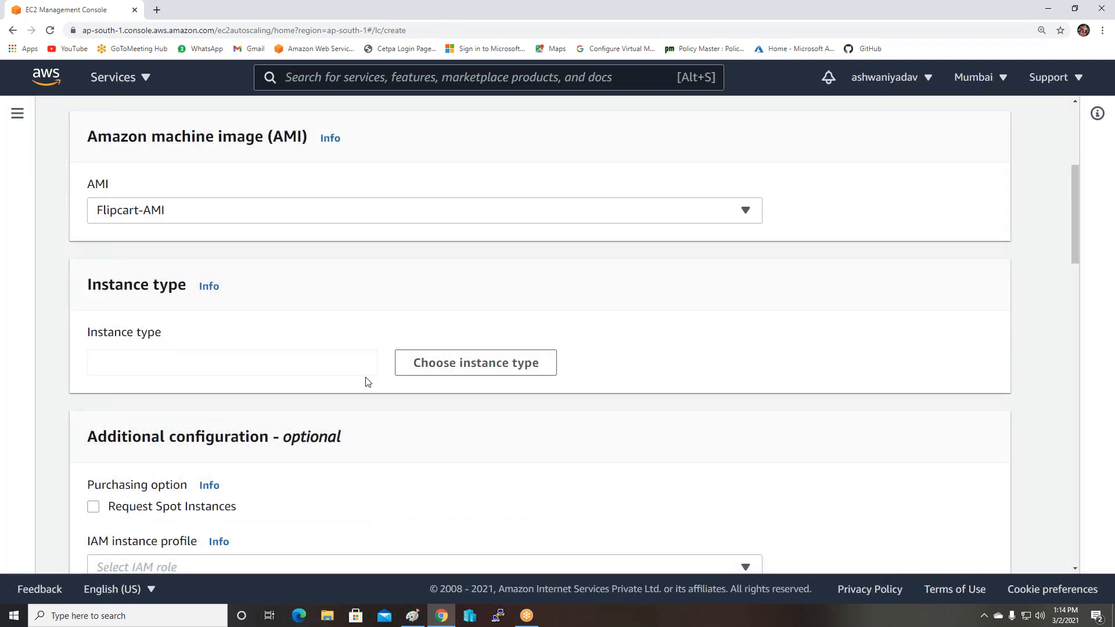
Search t2 and set the instance type to t2.micro
left_click(463, 368)
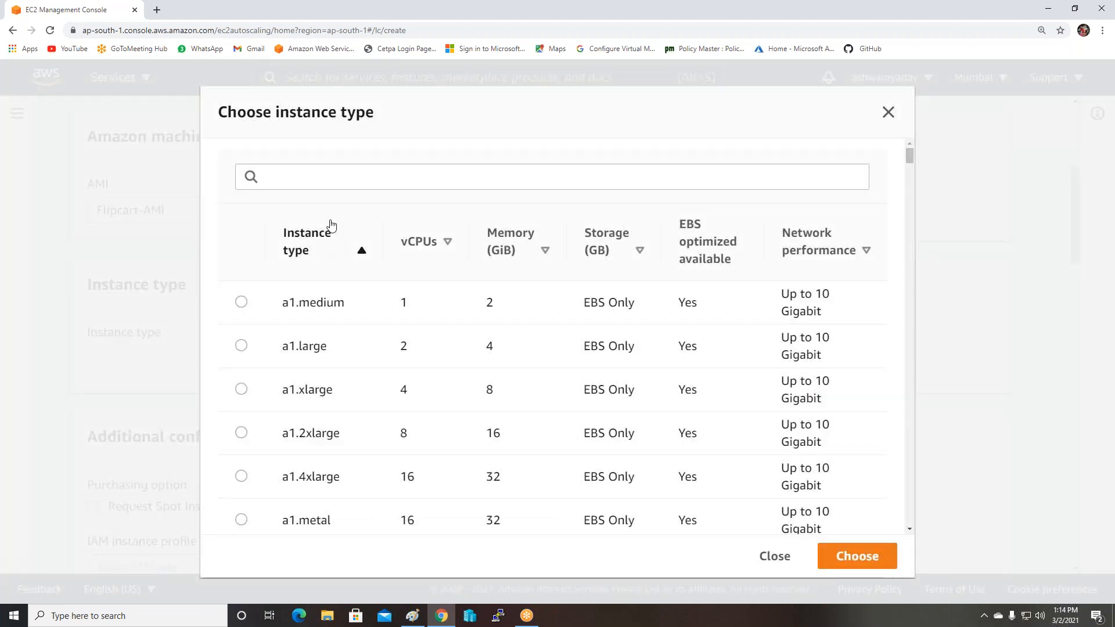
left_click(333, 171)
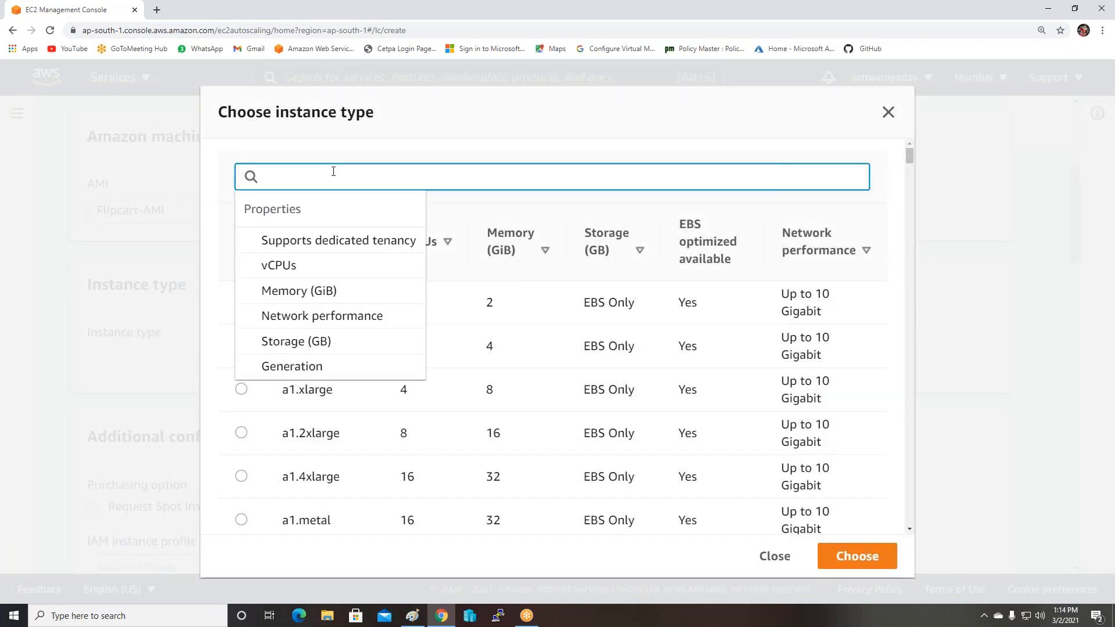
type("t2")
left_click(242, 328)
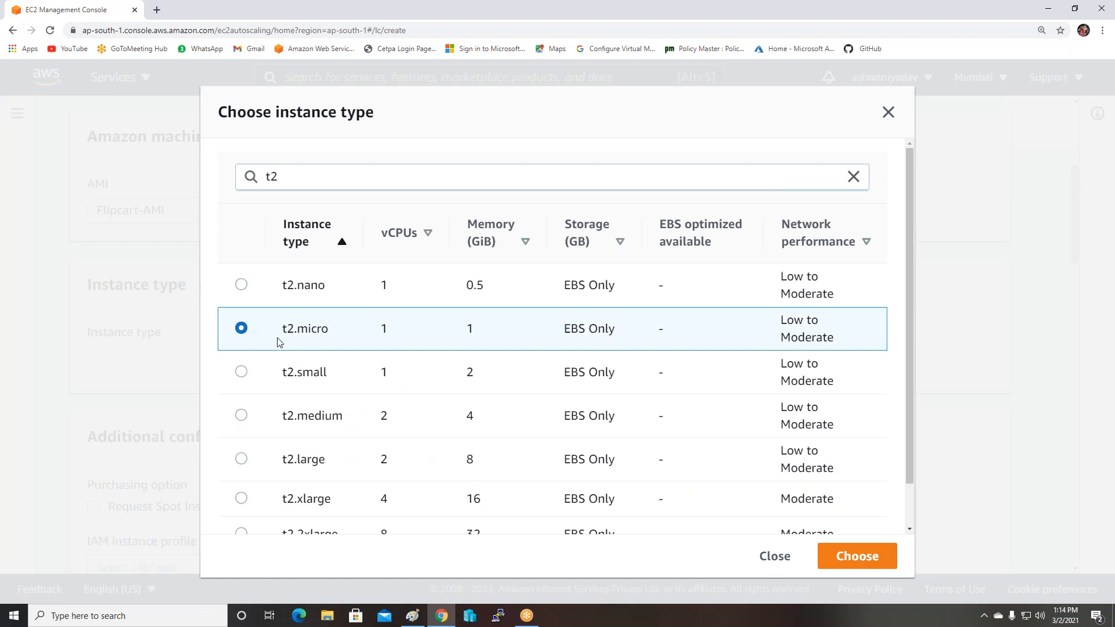
left_click(857, 556)
scroll(248, 348, "down", 4)
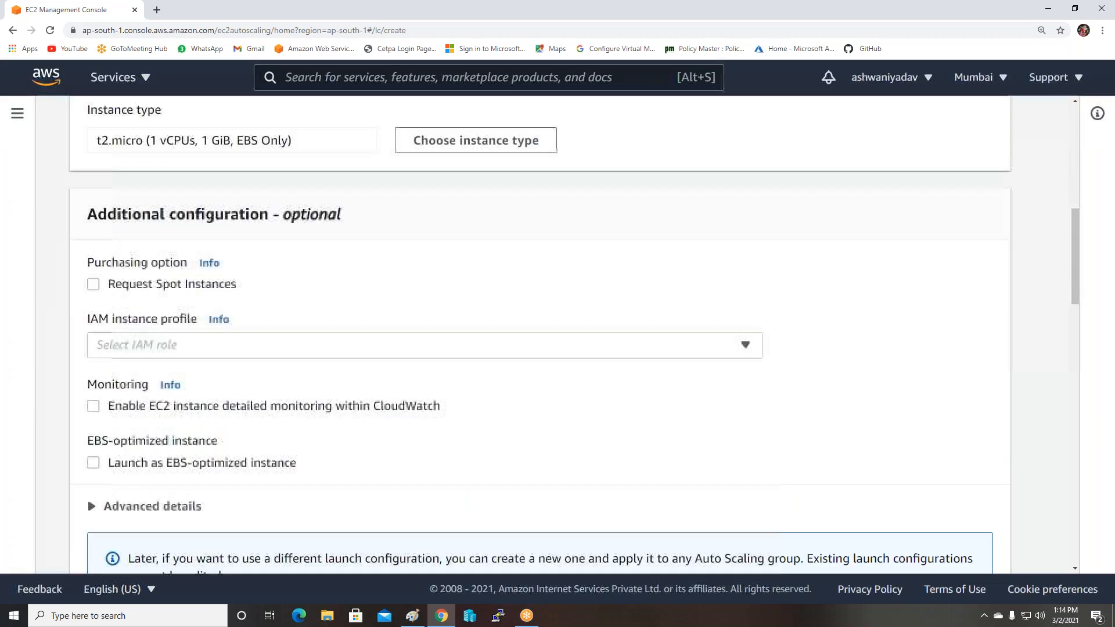
scroll(247, 358, "down", 5)
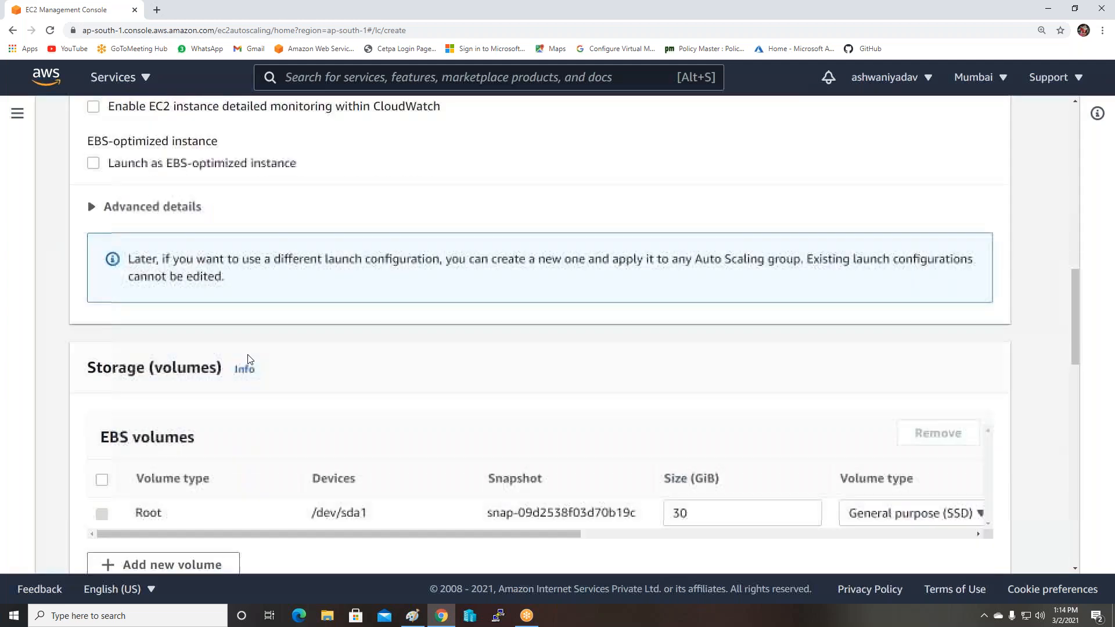
scroll(247, 358, "down", 7)
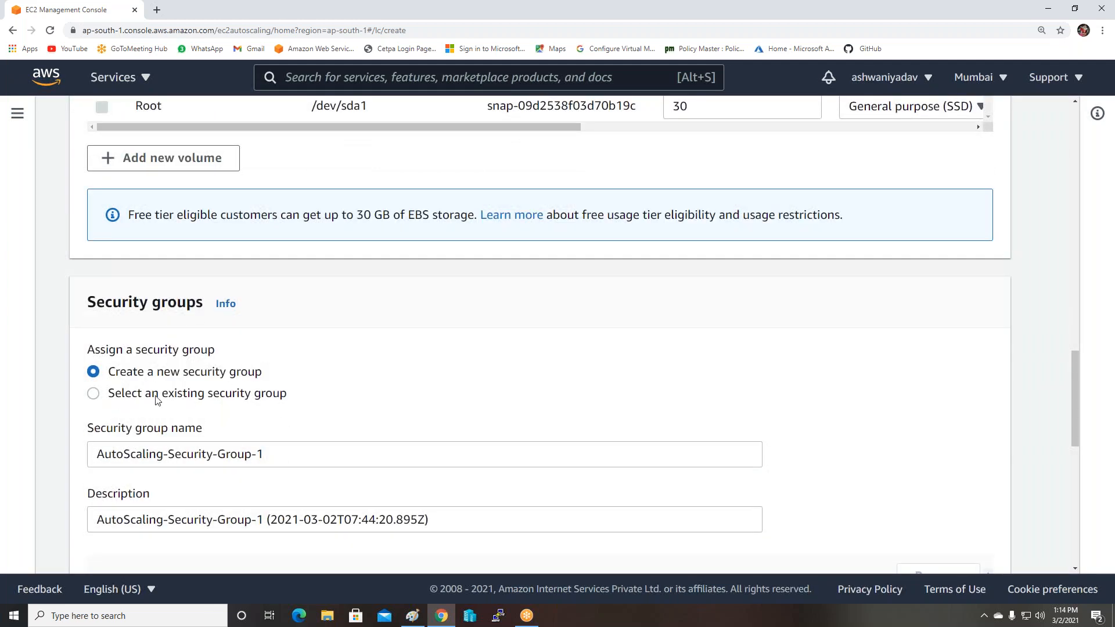
Attach Loadbalancer-SG, proceed without a key pair, acknowledge, and create the configuration
left_click(194, 394)
scroll(360, 457, "down", 5)
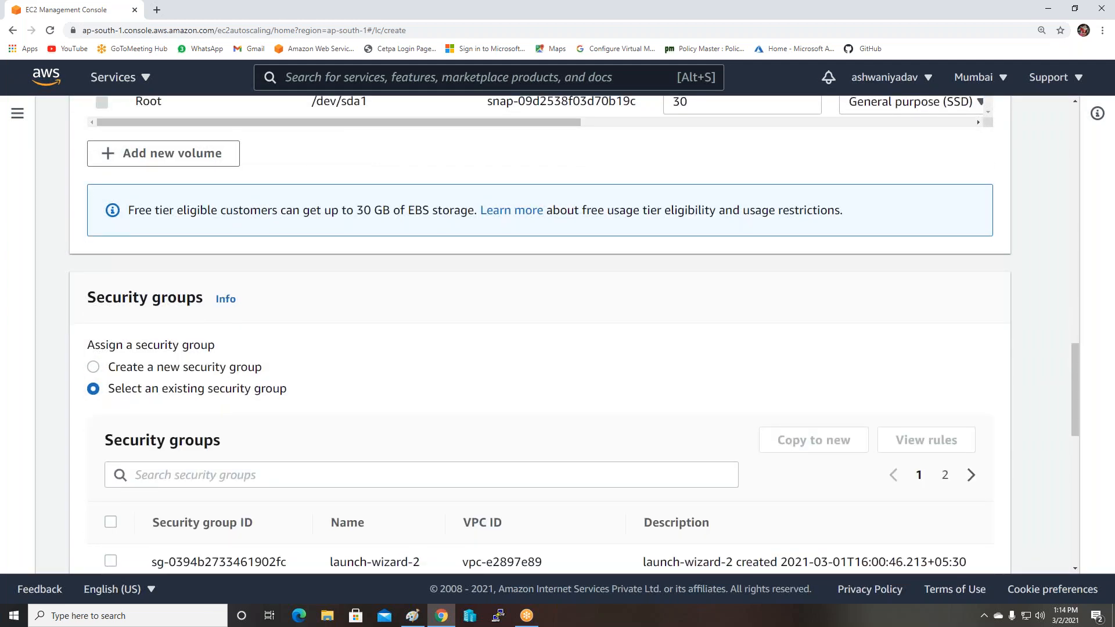
left_click(110, 418)
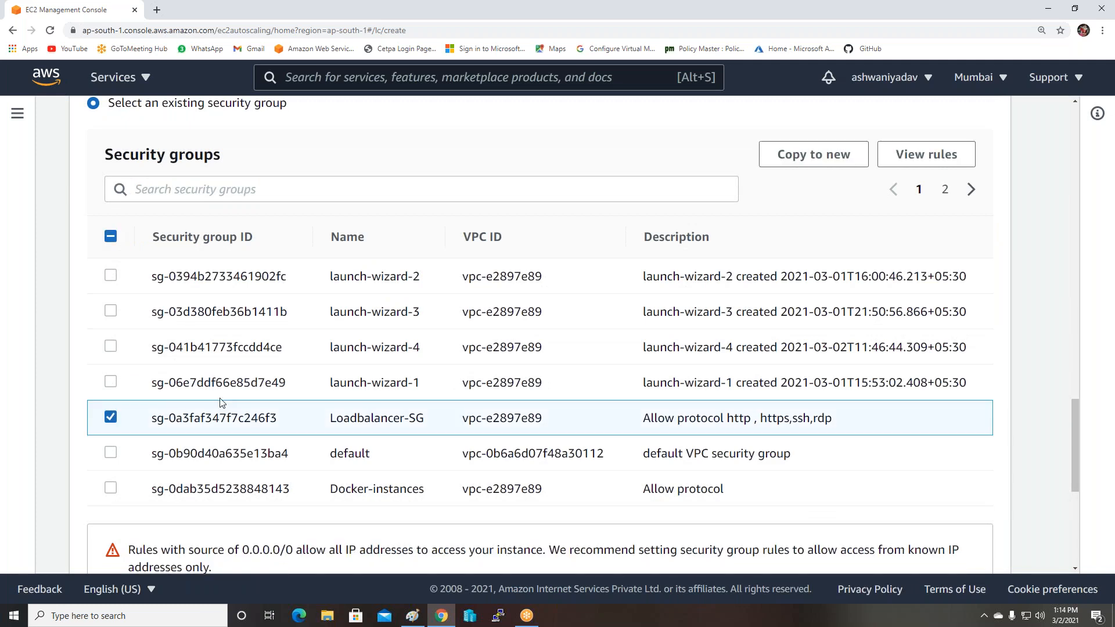
scroll(232, 403, "down", 6)
left_click(258, 369)
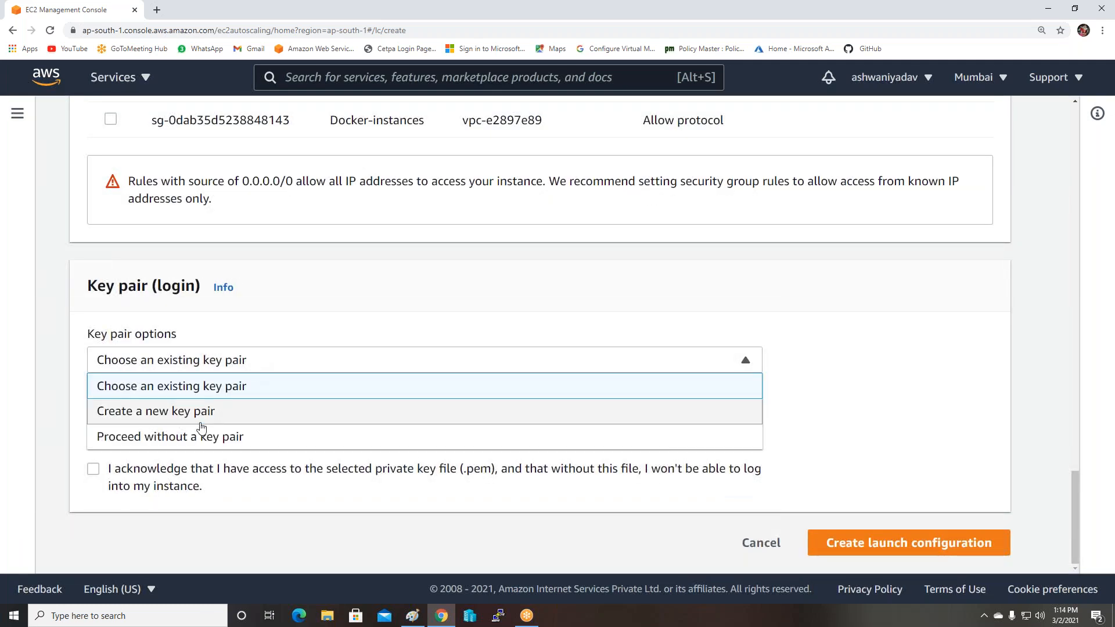
left_click(207, 441)
left_click(174, 488)
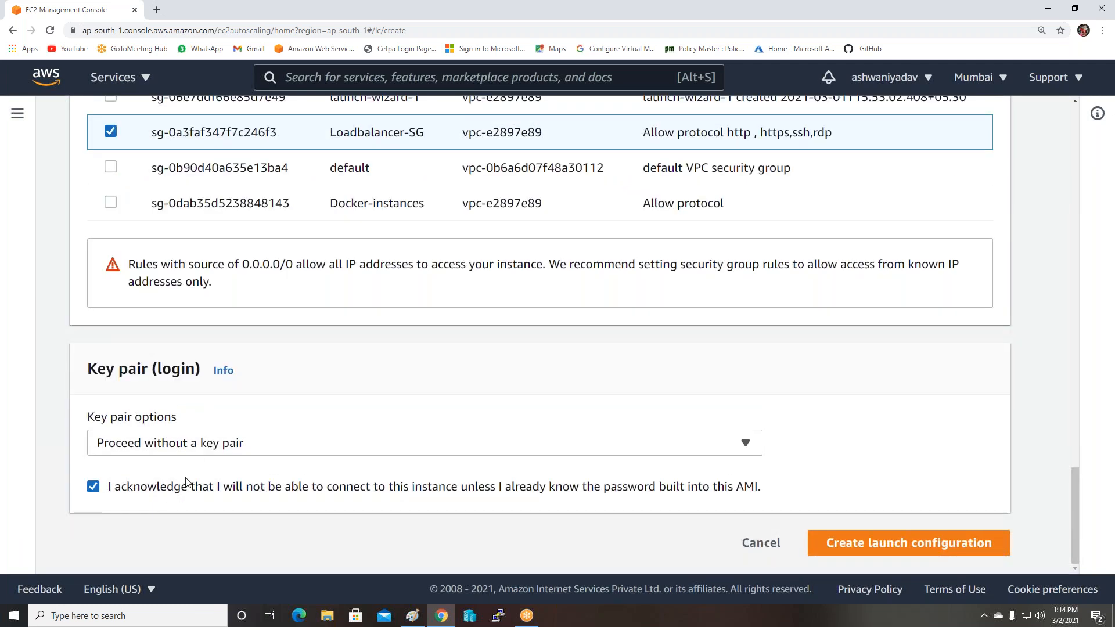
left_click(909, 541)
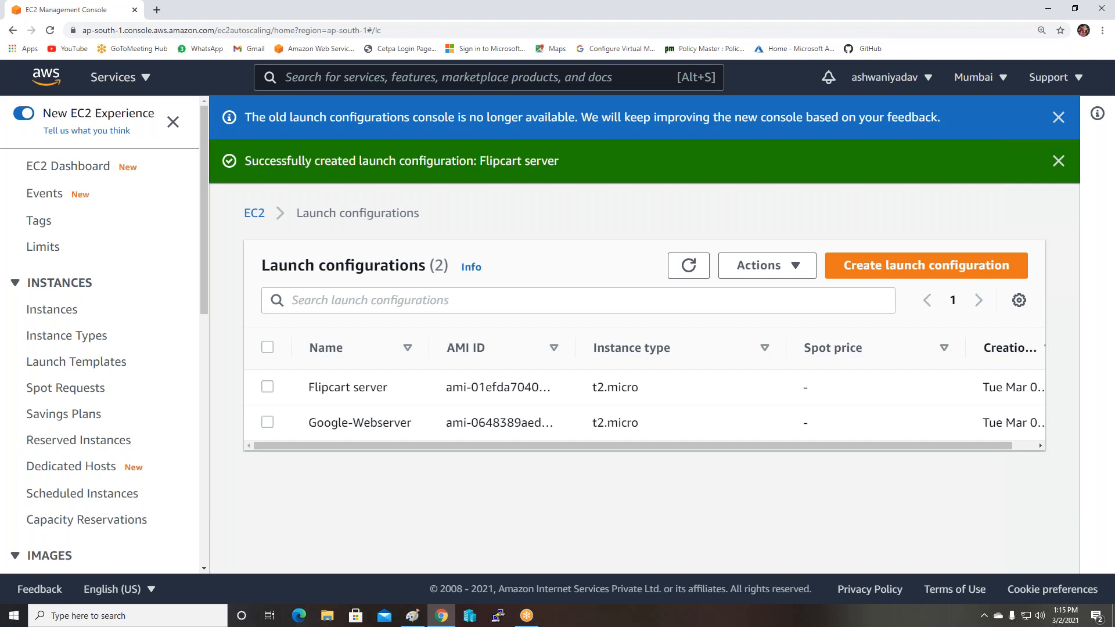
Return to the console and scroll the left navigation down to Auto Scaling
left_click(881, 19)
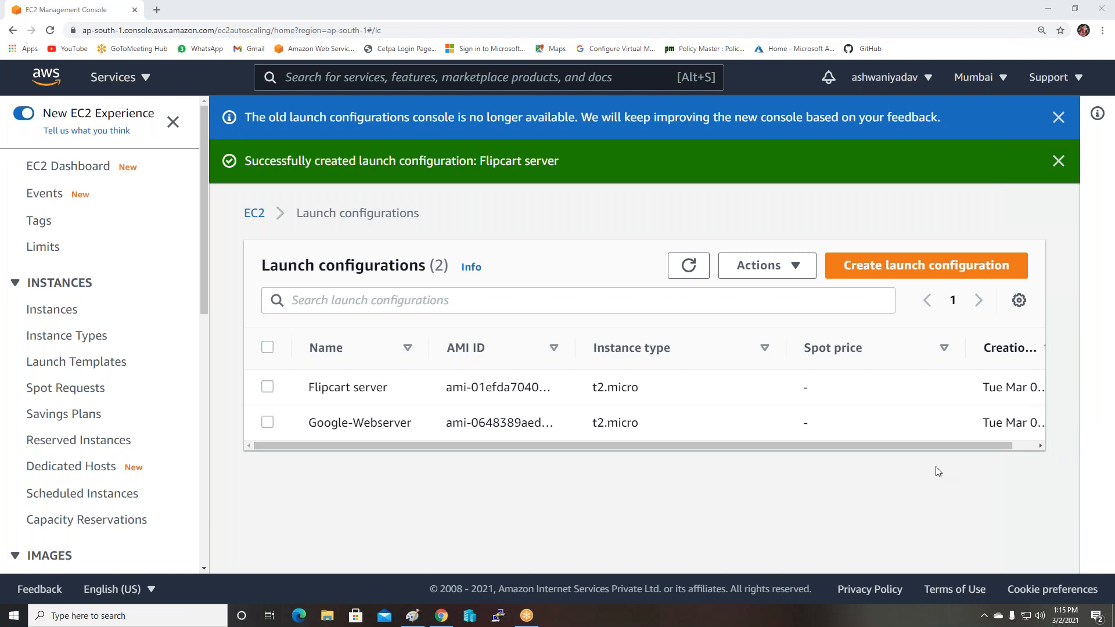
left_click(301, 494)
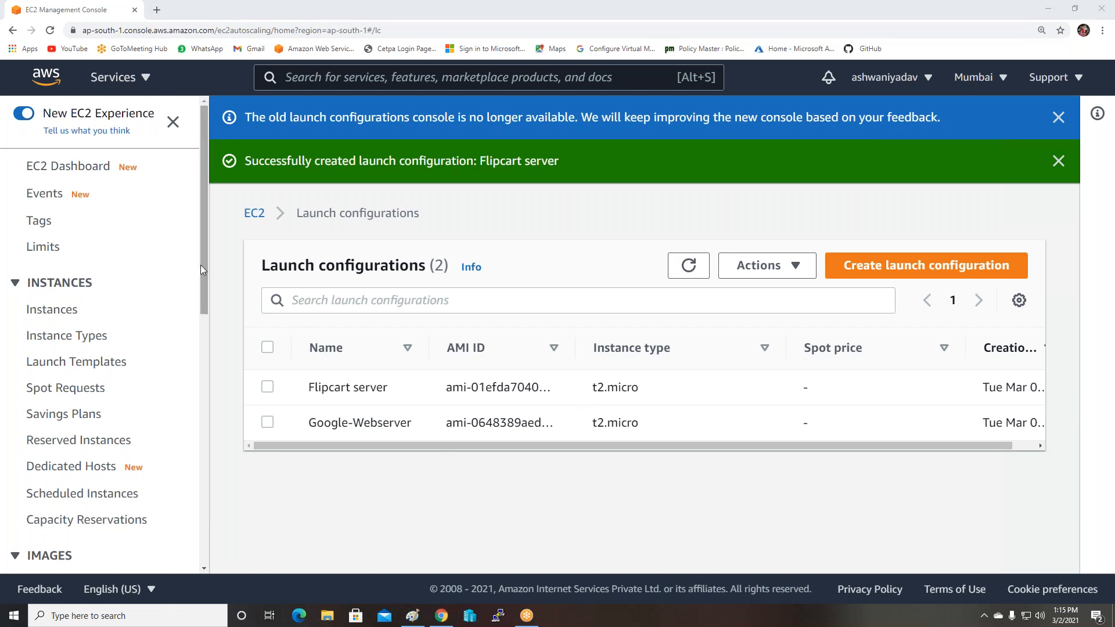
left_click_drag(202, 261, 169, 445)
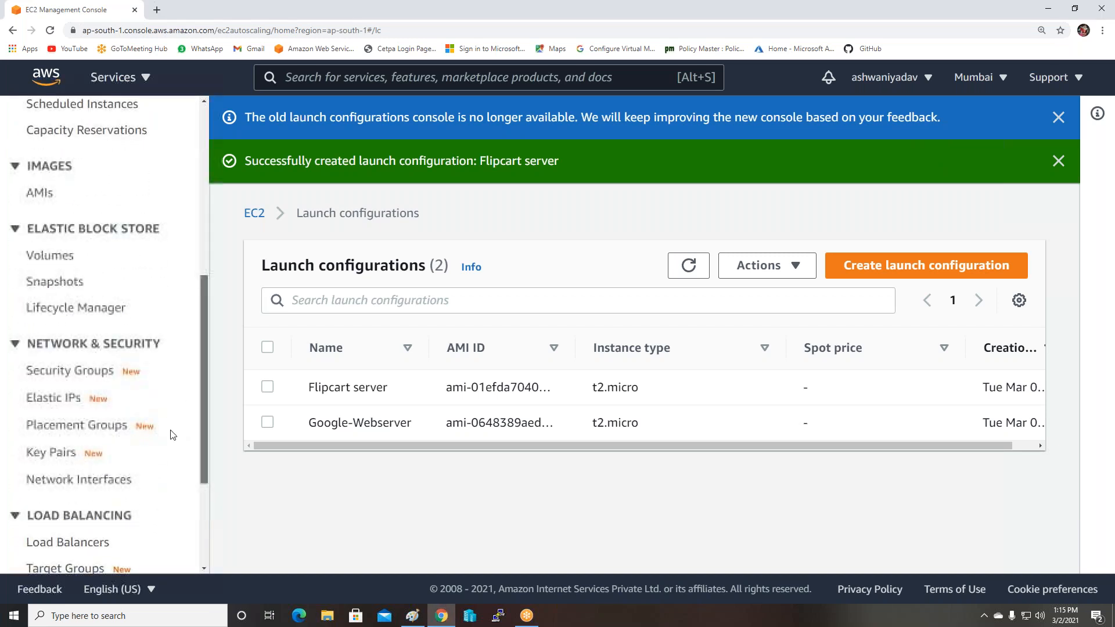
left_click_drag(199, 392, 189, 494)
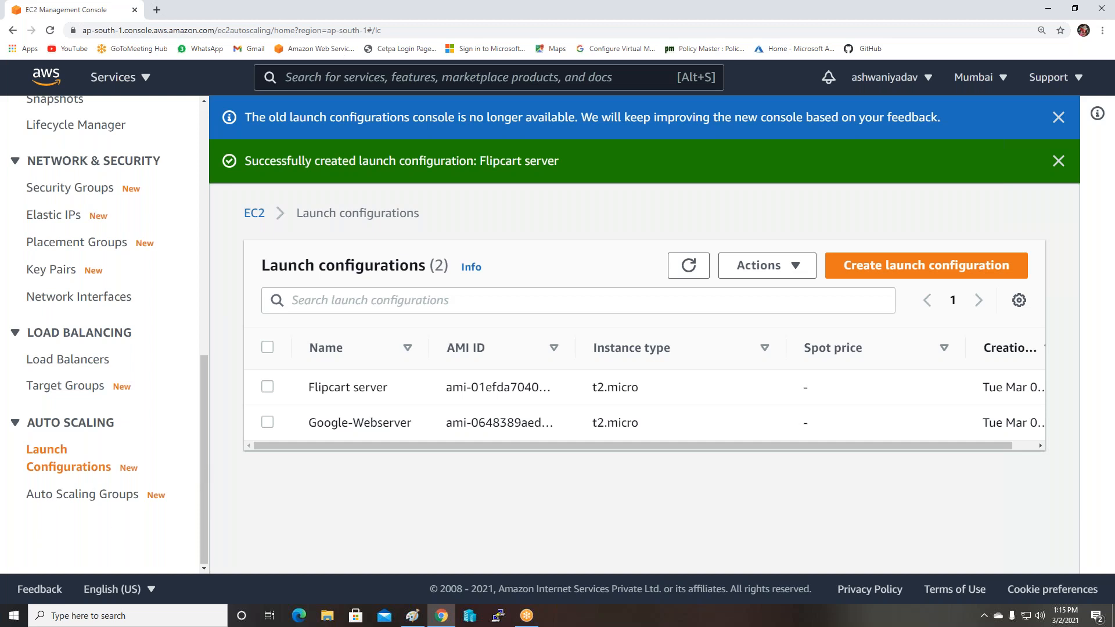
Start a new Auto Scaling group named 'myscaling'
left_click(82, 494)
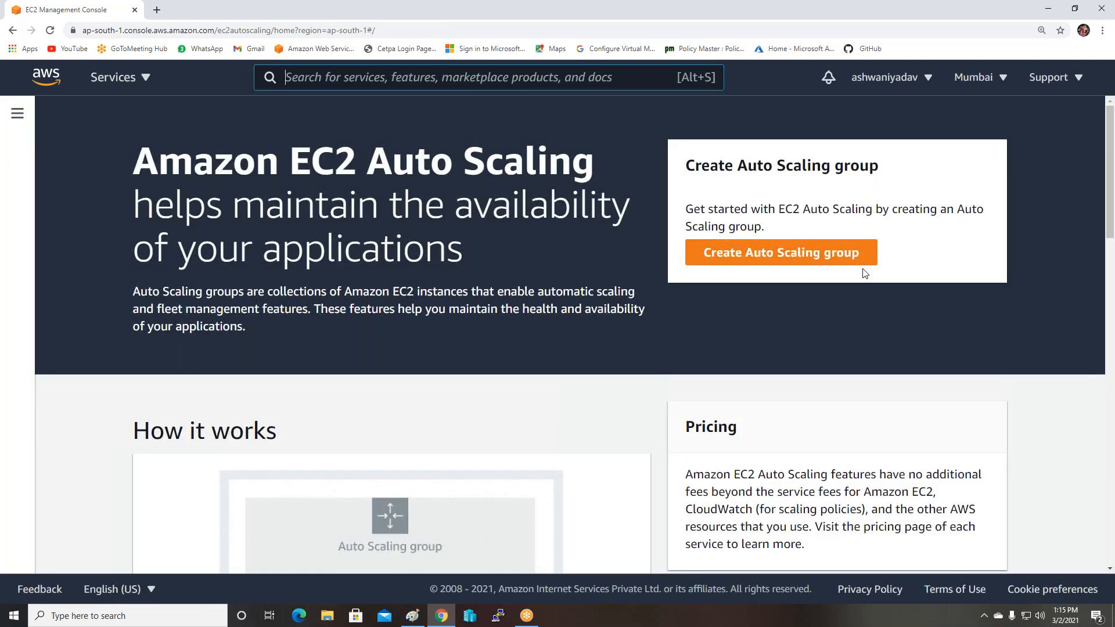
left_click(765, 256)
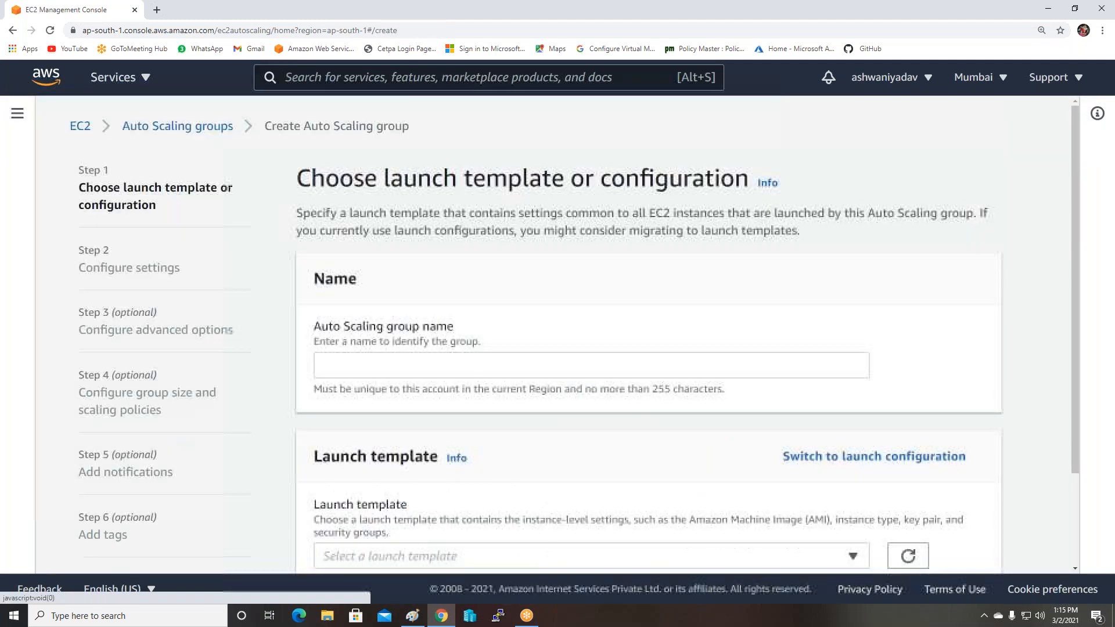
left_click(454, 369)
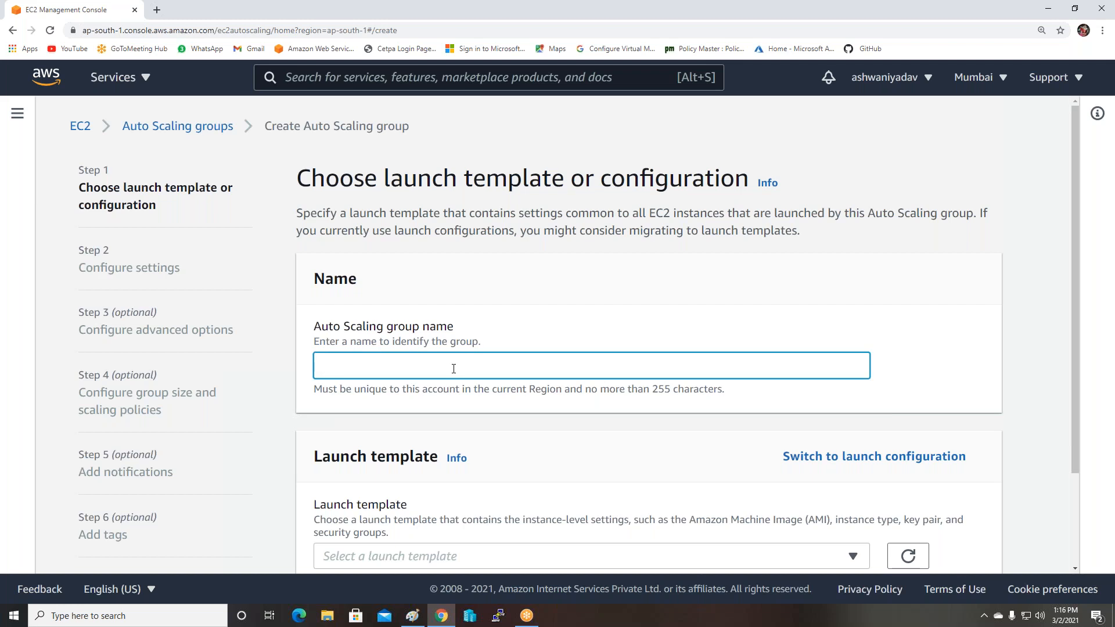
type("myscaling")
scroll(453, 369, "down", 2)
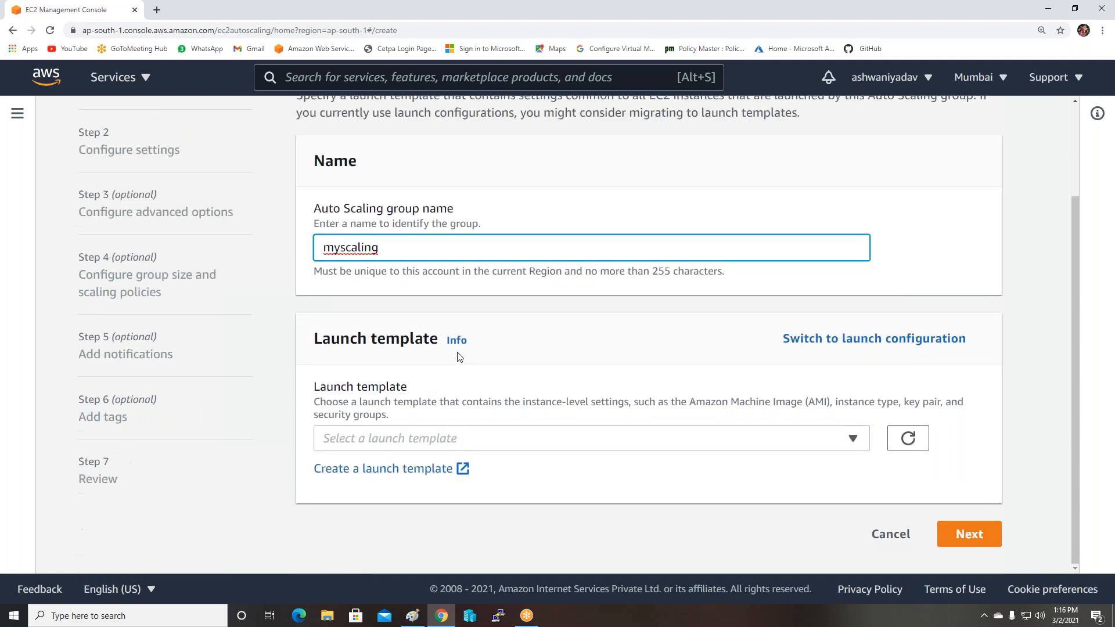
Switch to launch configurations, choose Google-Webserver, and continue to network settings
left_click(852, 437)
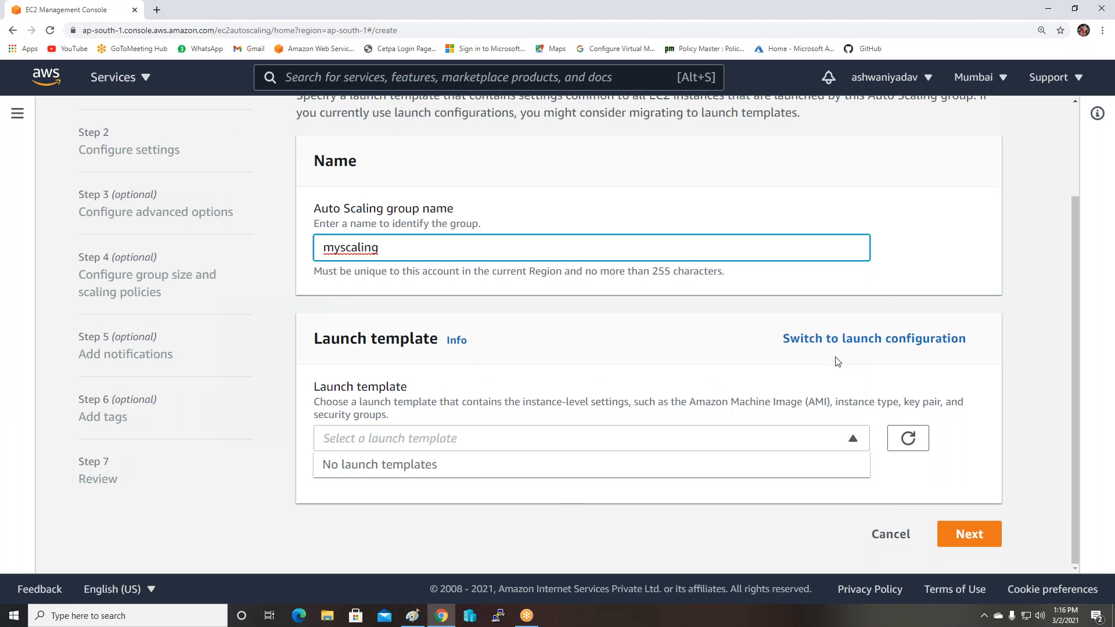
left_click(908, 343)
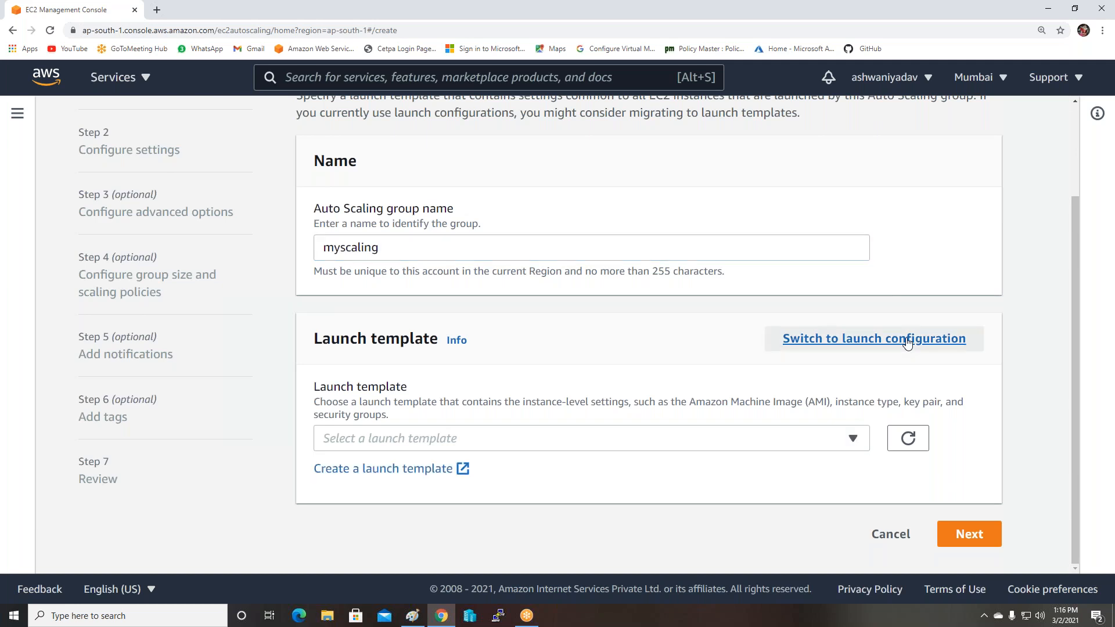
left_click(851, 446)
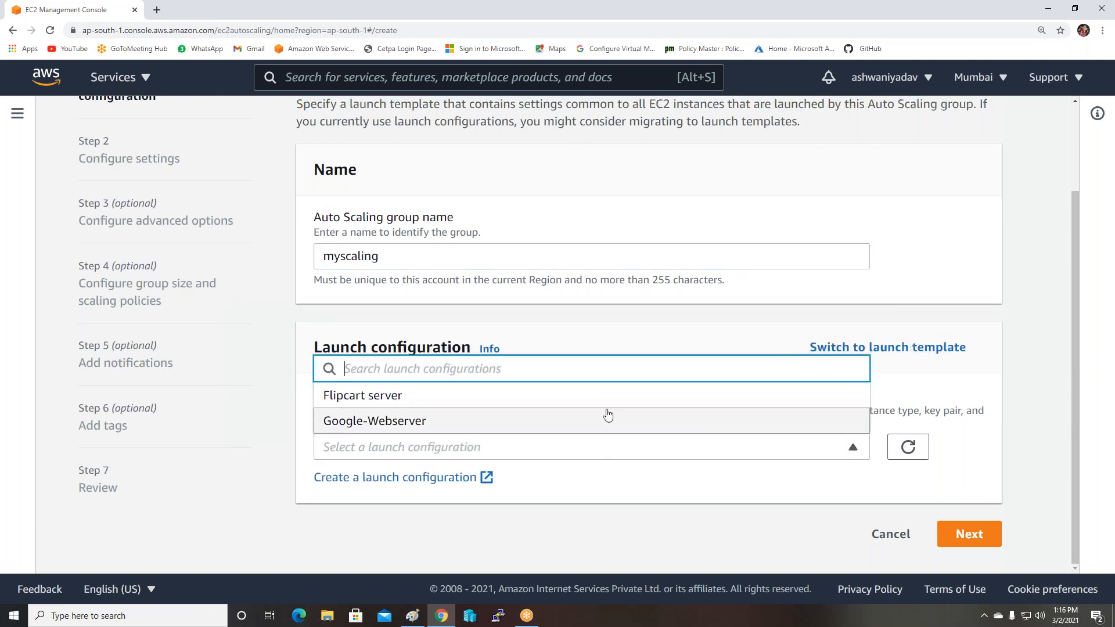
left_click(577, 426)
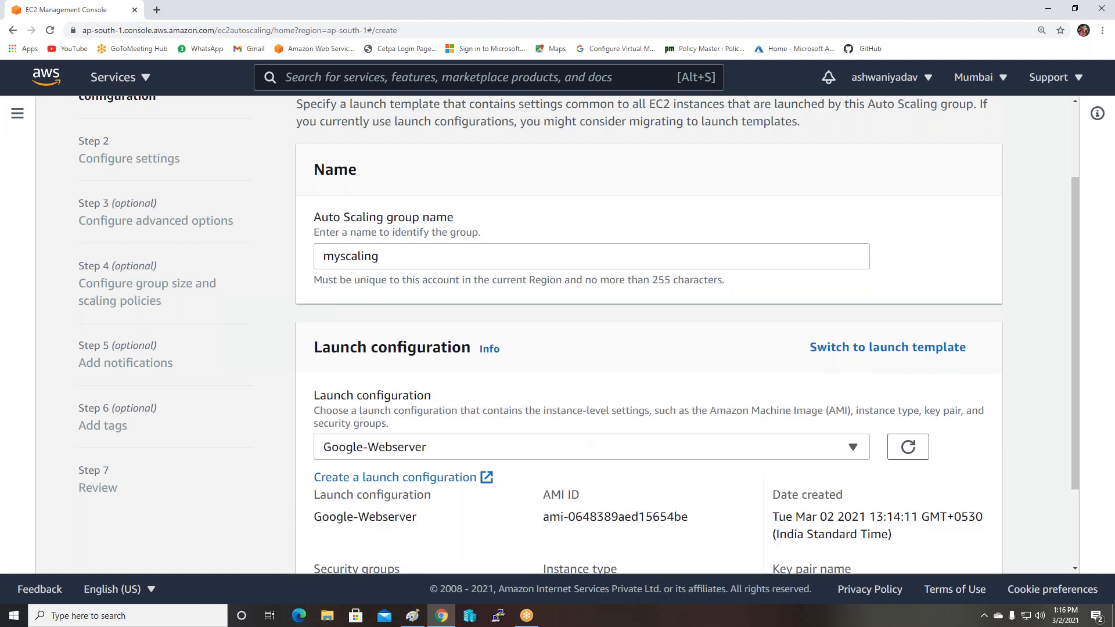
scroll(320, 426, "down", 2)
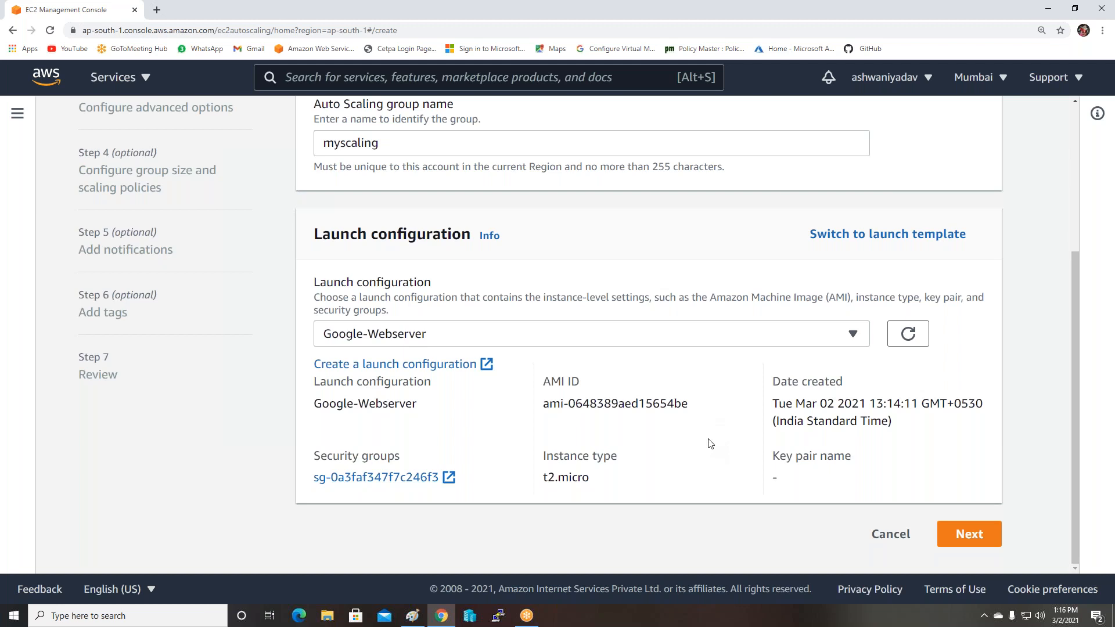
left_click(961, 531)
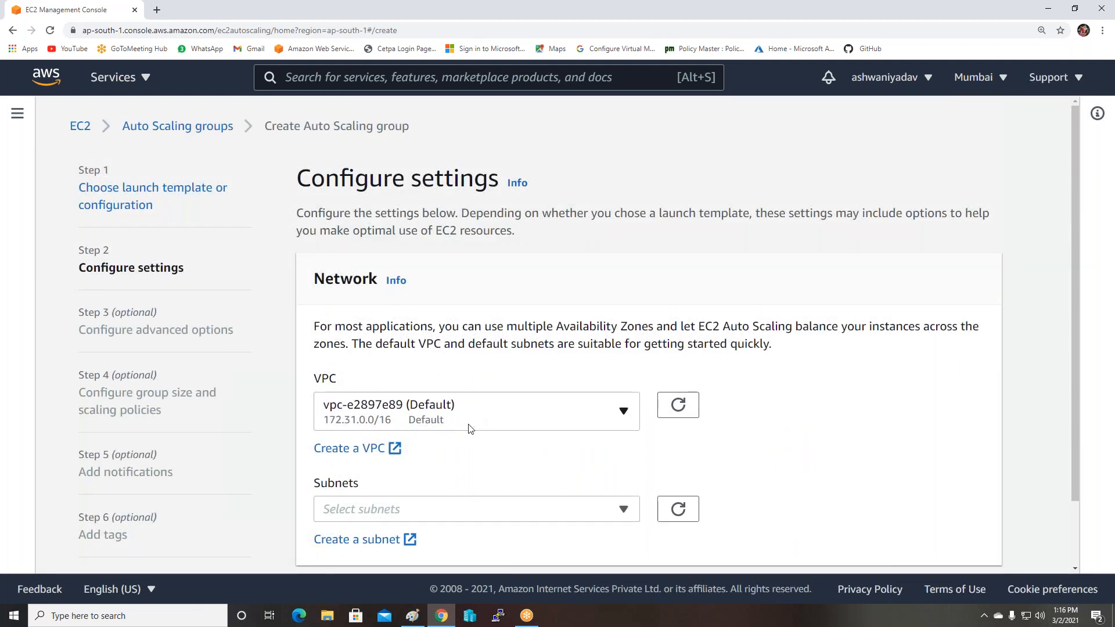
Add subnets ap-south-1a and ap-south-1b to the myscaling group's network
scroll(471, 429, "down", 1)
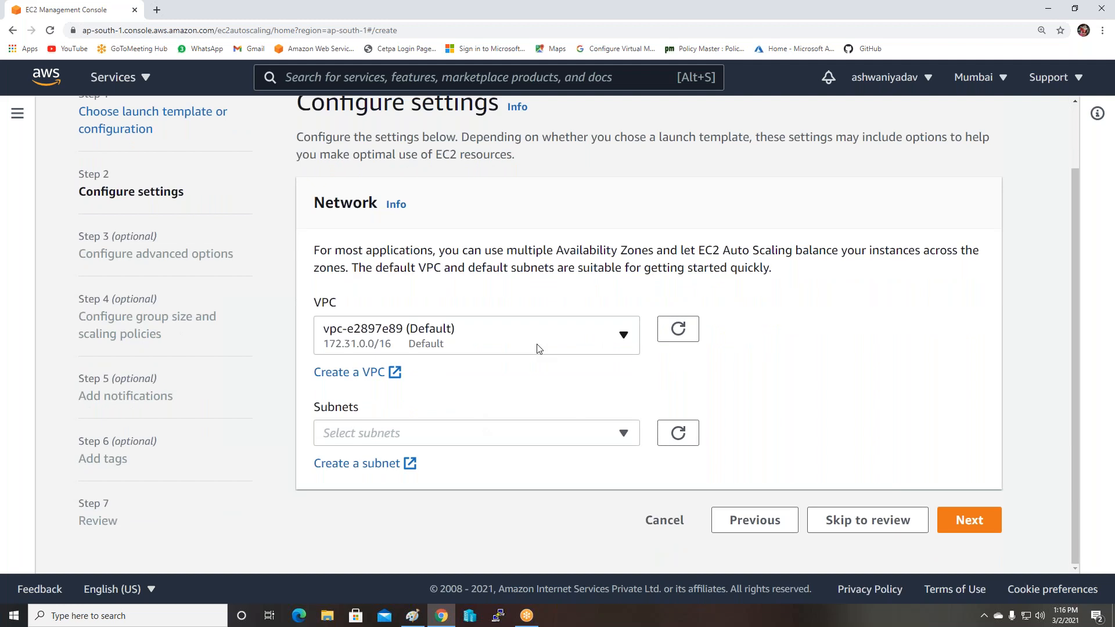
left_click(569, 440)
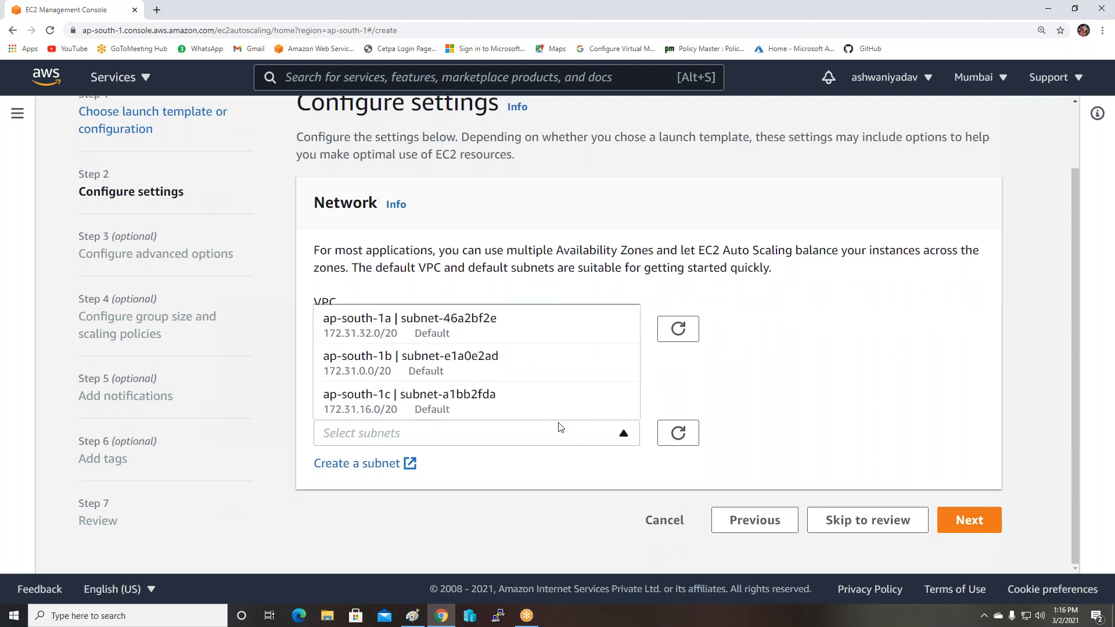
left_click(348, 321)
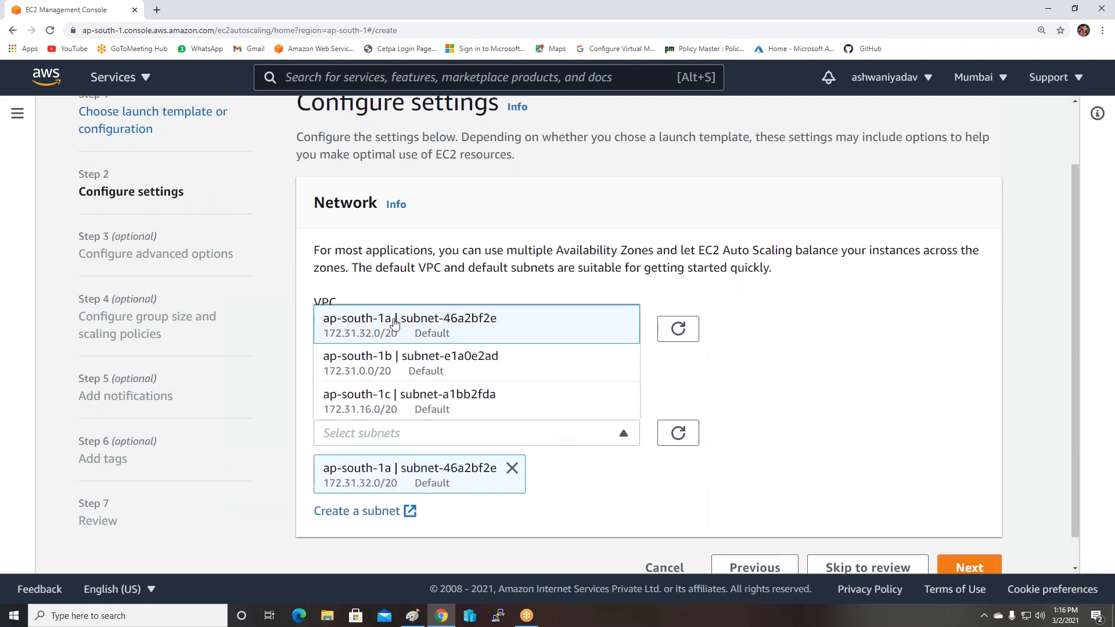
left_click(394, 366)
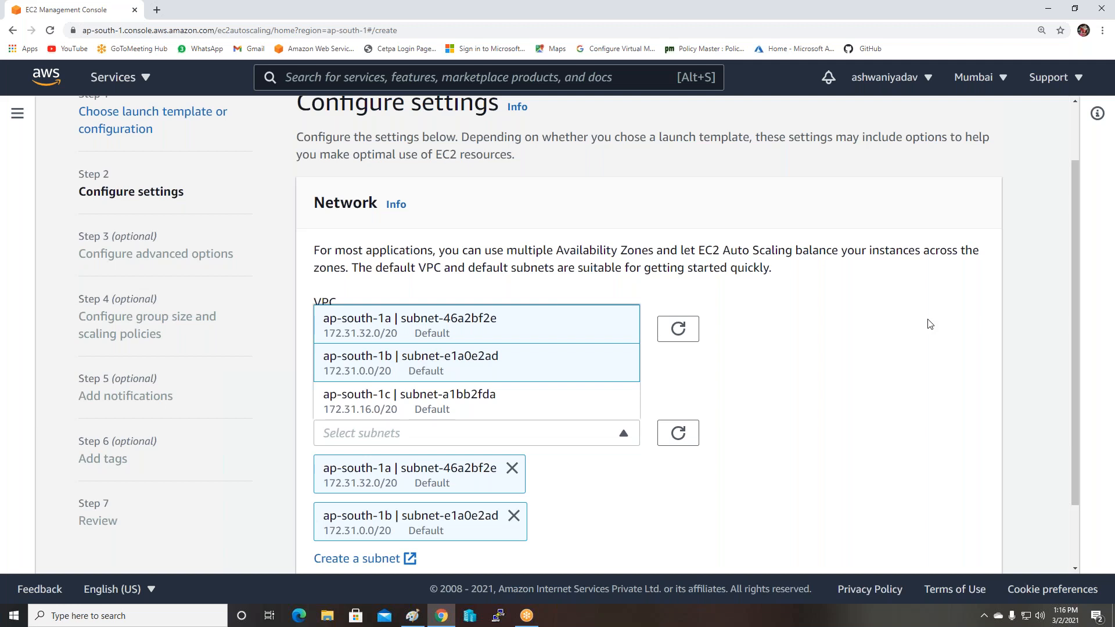
scroll(929, 323, "down", 3)
Attach myscaling to an existing load balancer via target group Flipcart-Target
left_click(968, 533)
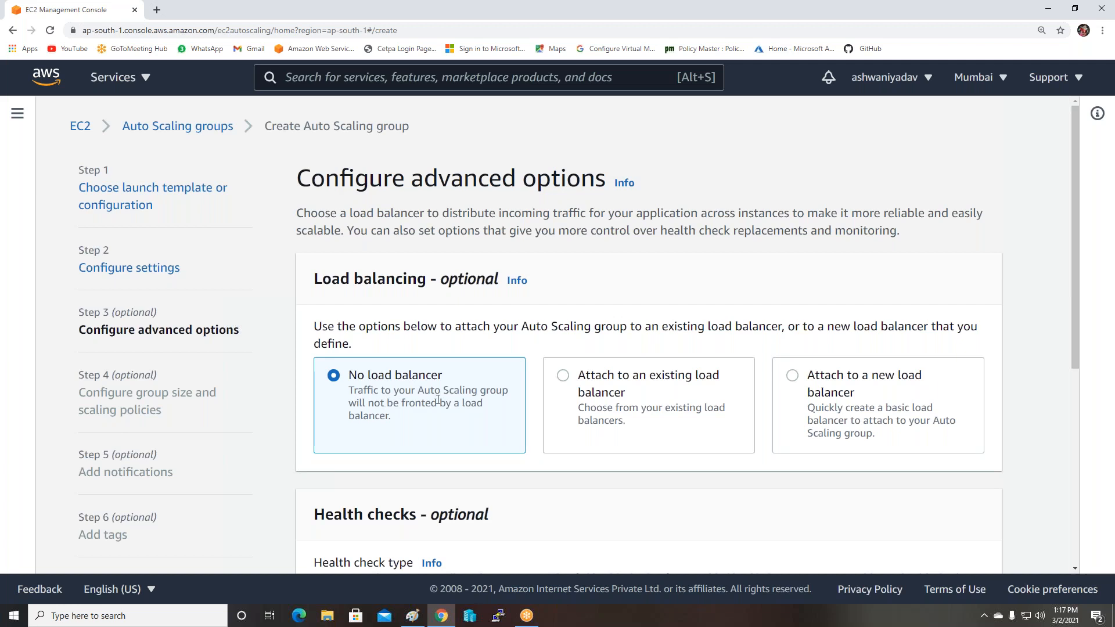
left_click(666, 379)
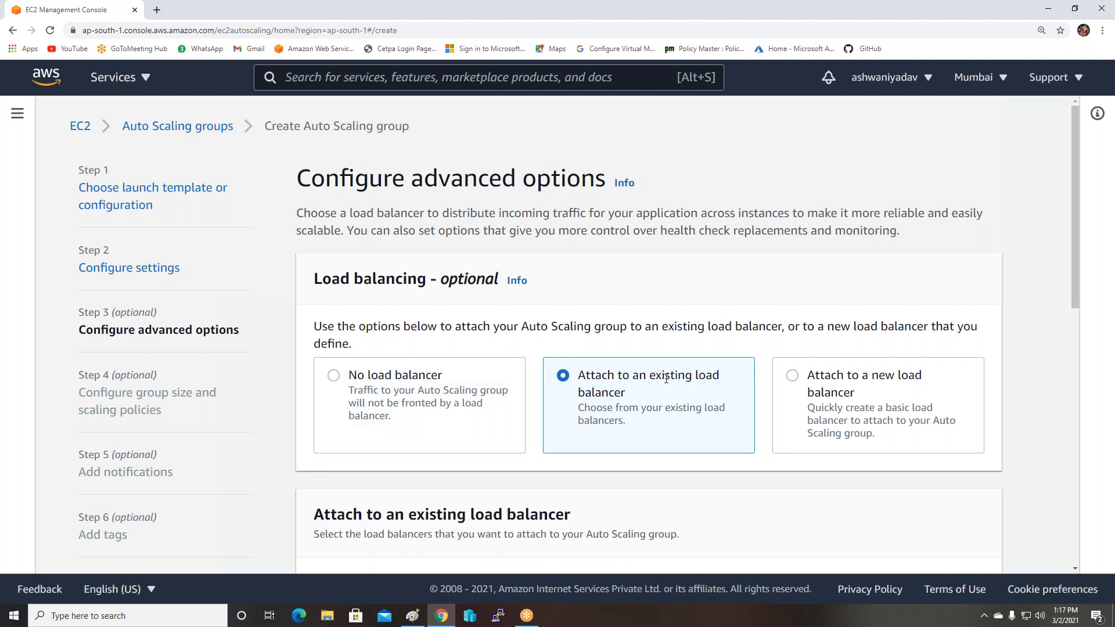
scroll(667, 375, "down", 7)
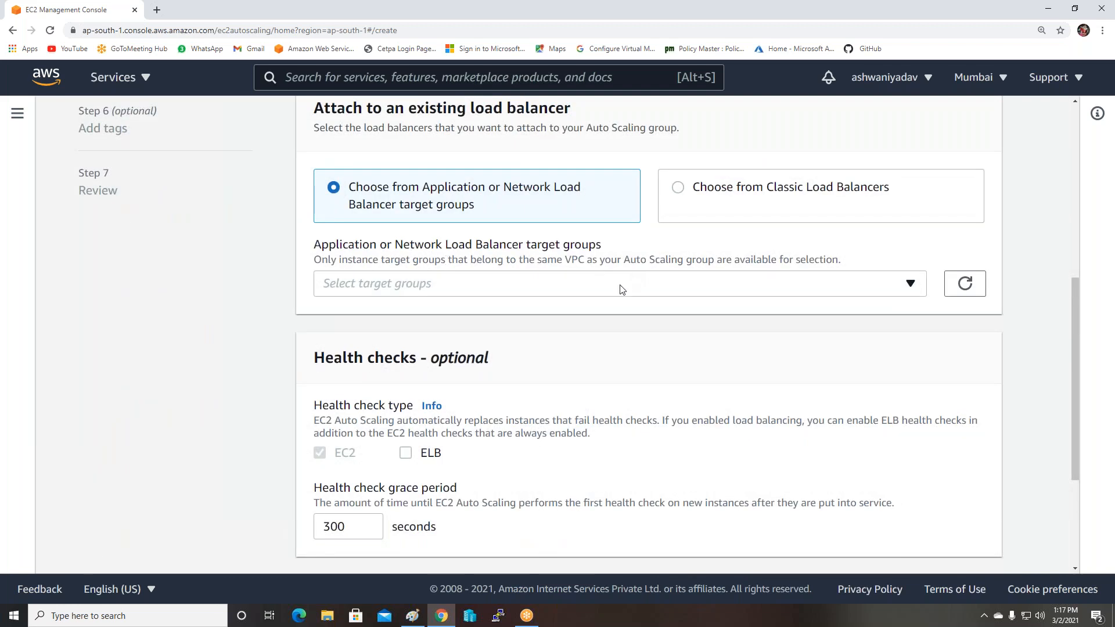
left_click(622, 289)
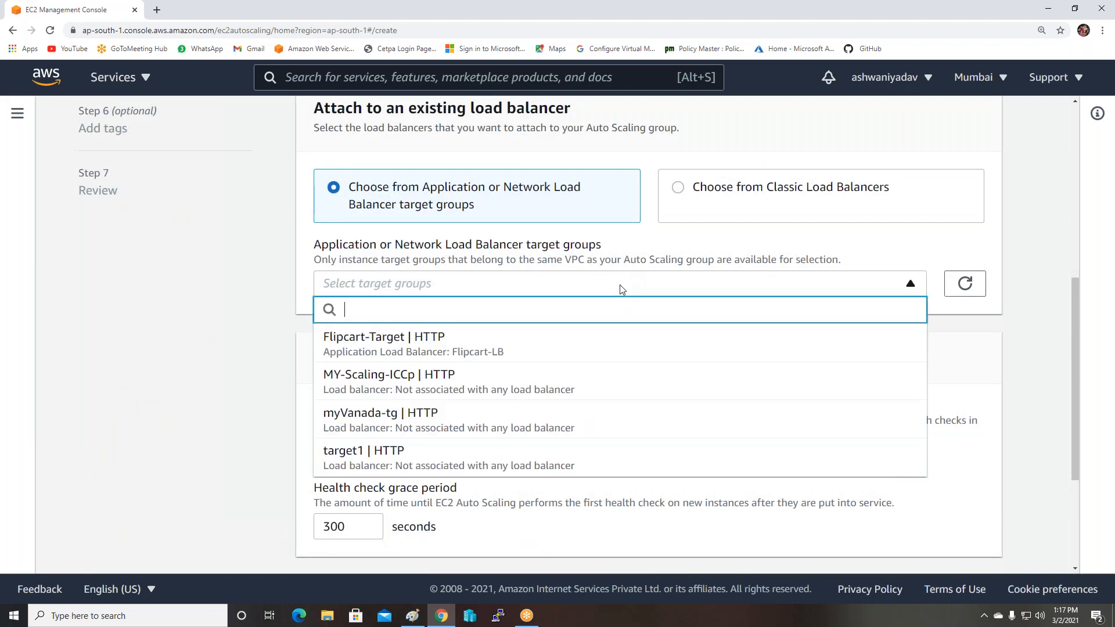
left_click(438, 343)
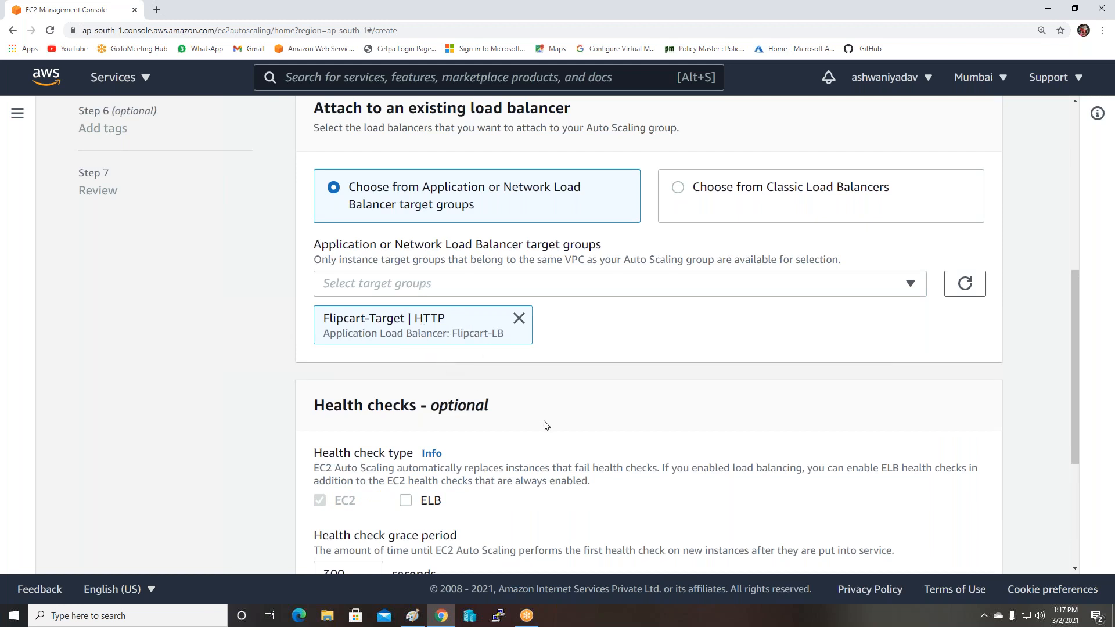
Change the health check grace period from 300 to 100 seconds
scroll(548, 427, "down", 3)
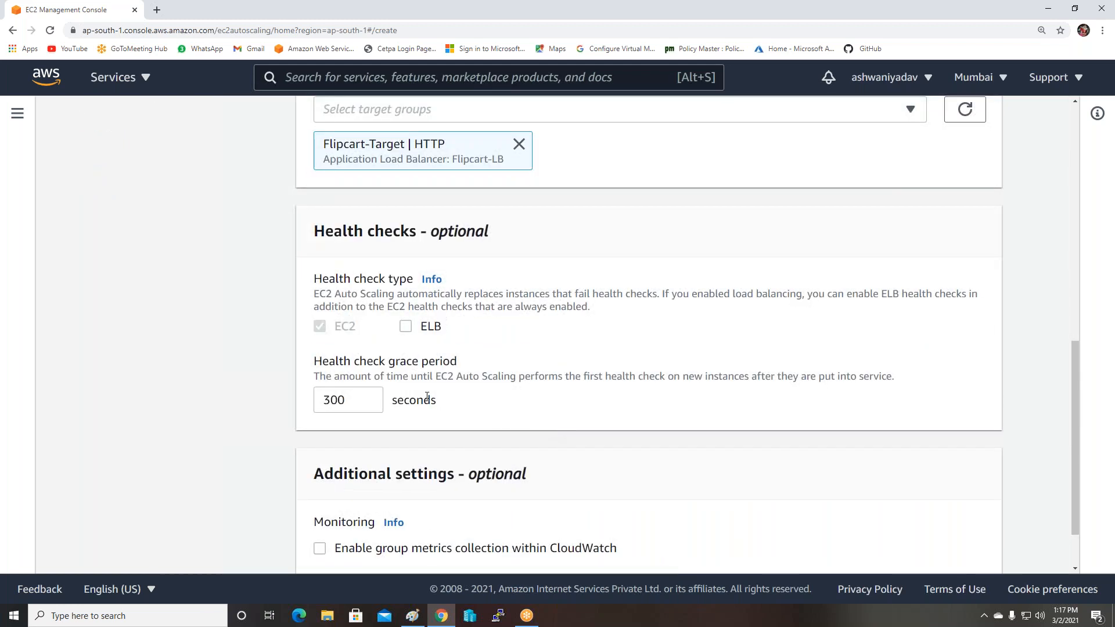
double_click(346, 400)
type("100")
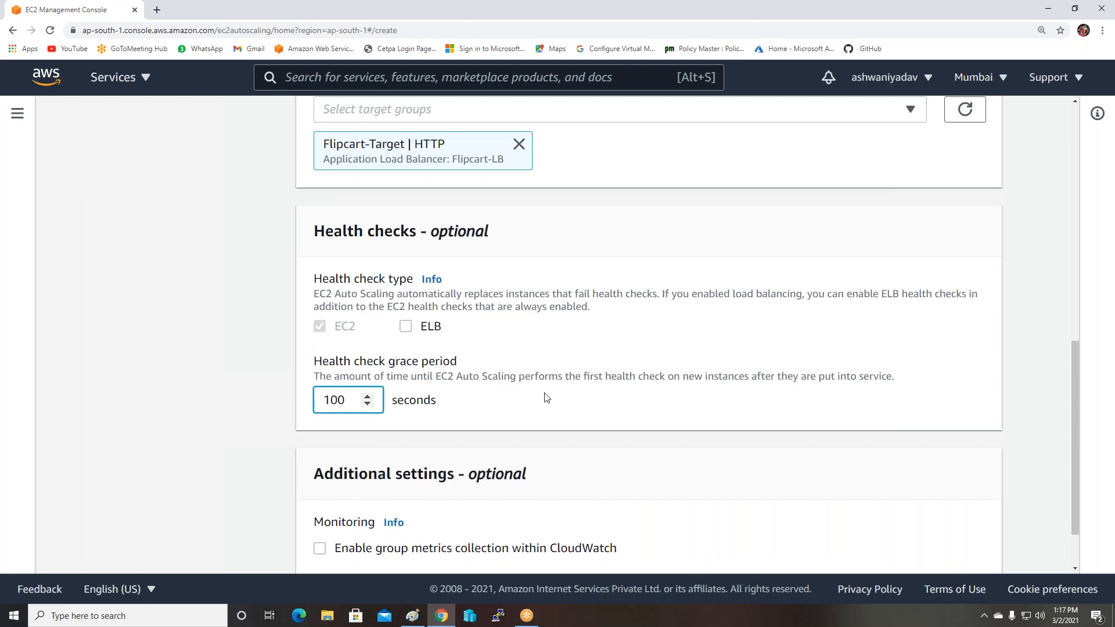
scroll(545, 398, "down", 2)
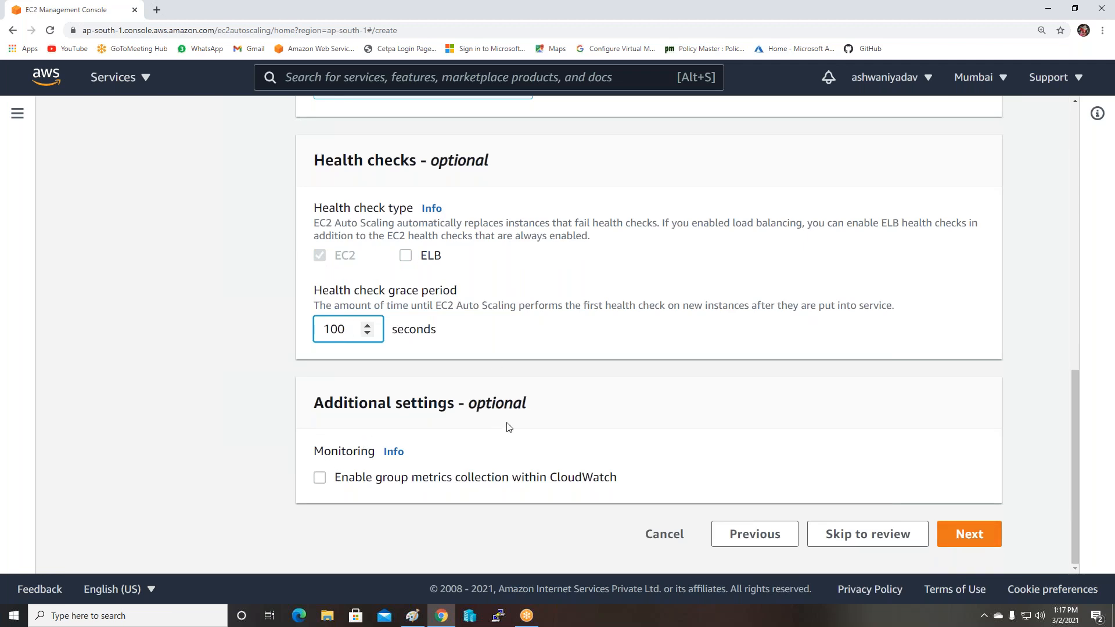
Move to the group size step and set desired capacity to 1
left_click(969, 534)
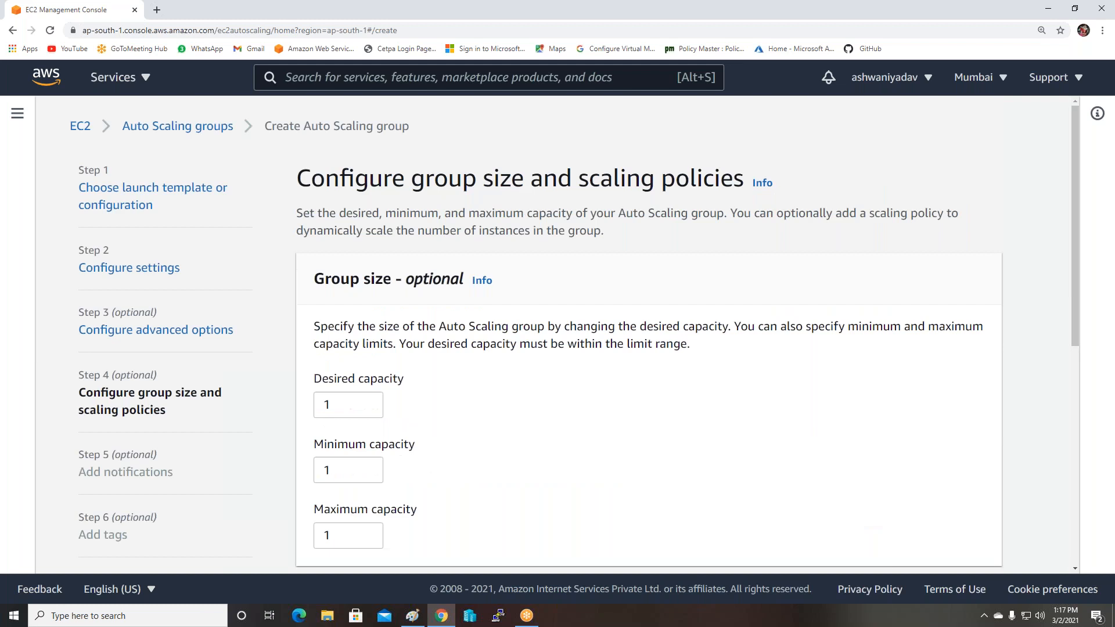
left_click(355, 401)
key("BackSpace")
type("20")
key("BackSpace")
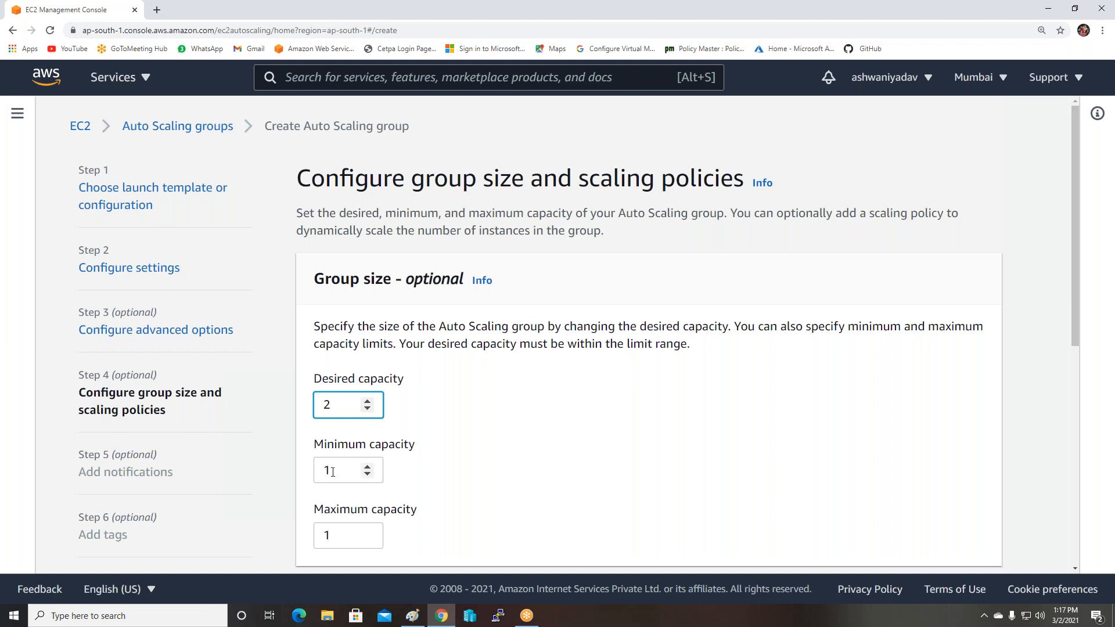
key("BackSpace")
type("0")
key("BackSpace")
type("1")
Set minimum capacity to 1 and maximum capacity to 10
left_click(340, 471)
key("BackSpace")
type("2")
left_click(338, 536)
key("BackSpace")
type("10")
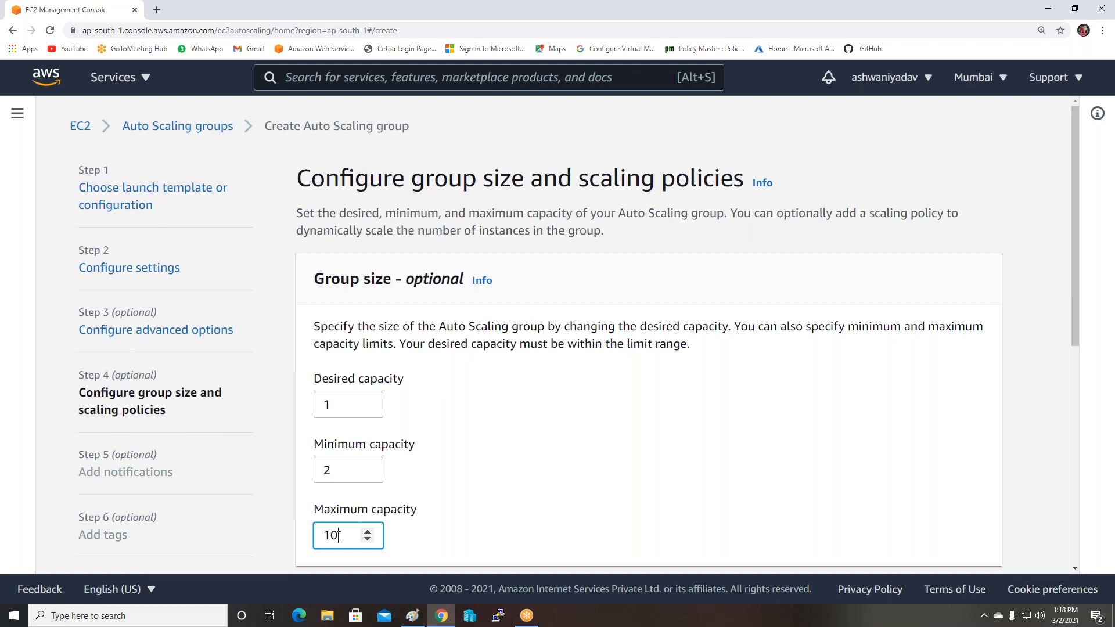
left_click(334, 471)
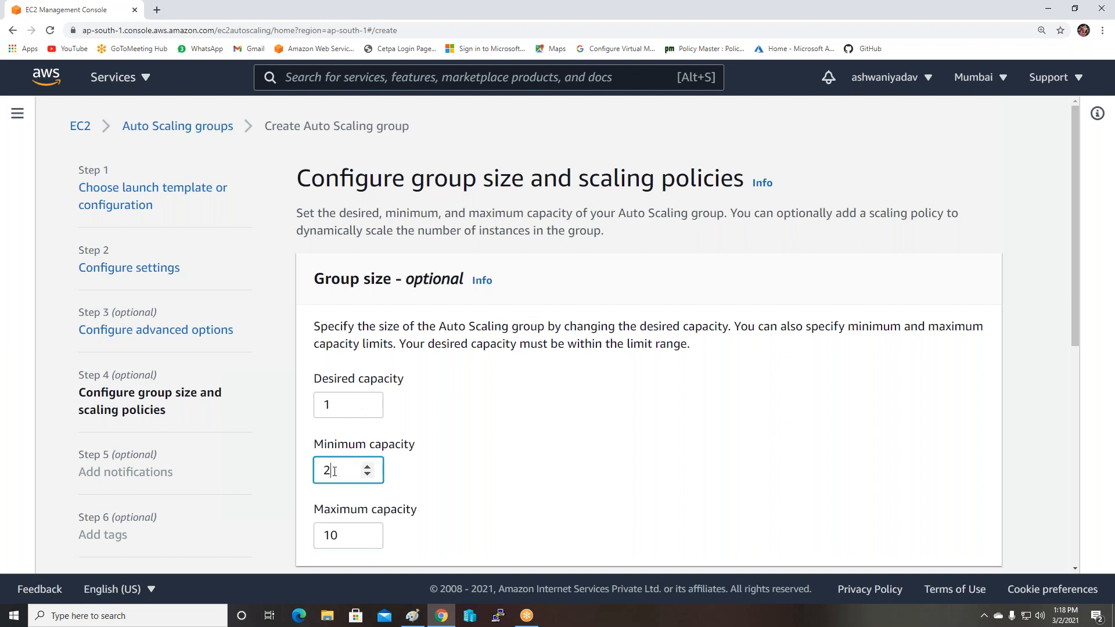
key("BackSpace")
type("0")
key("BackSpace")
type("1")
scroll(355, 463, "down", 1)
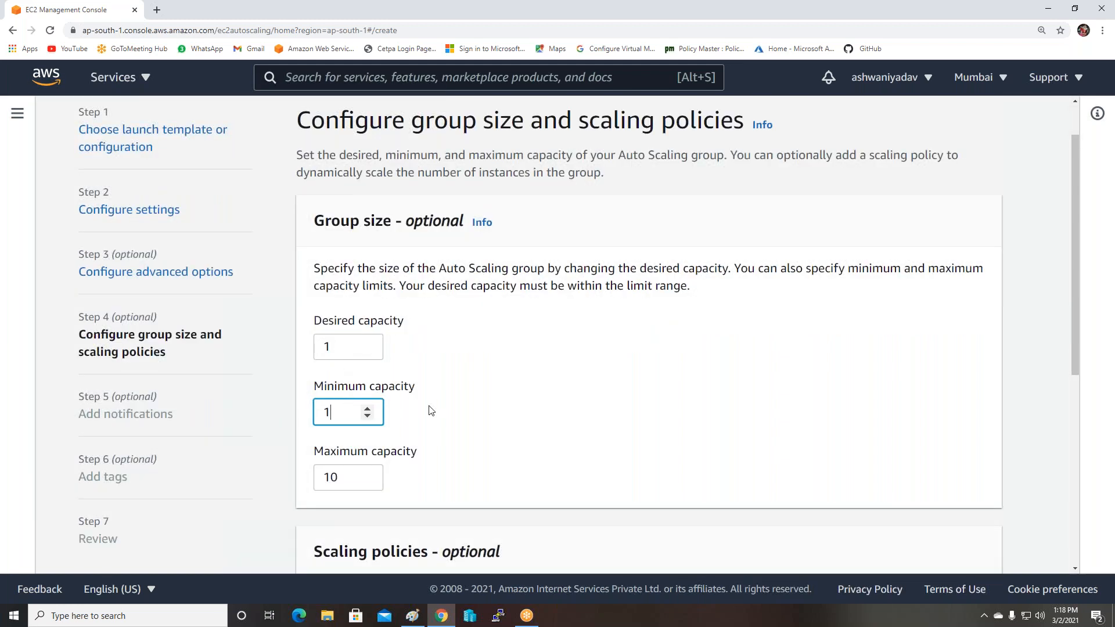
scroll(440, 413, "down", 4)
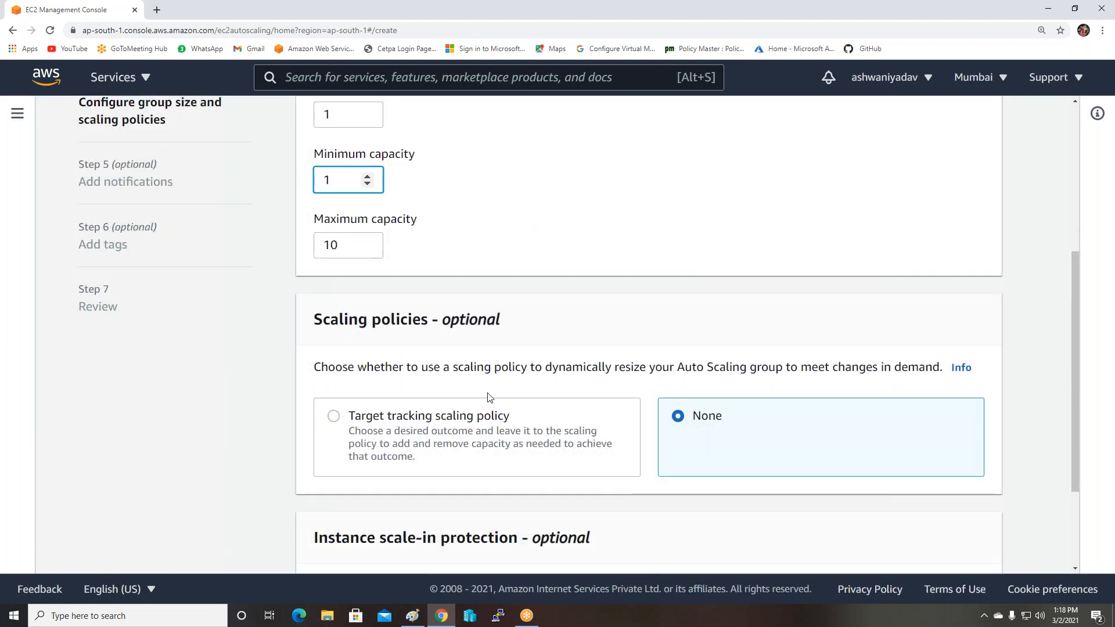
scroll(485, 396, "down", 1)
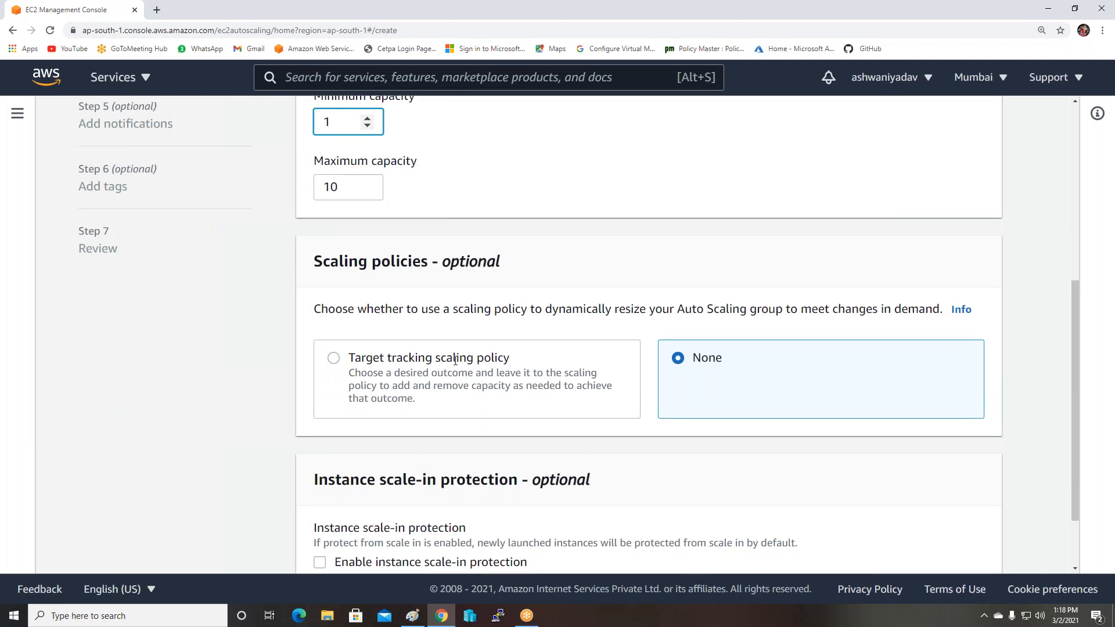
Add a target tracking policy on Average CPU utilization with target 90 and 100-second warm-up
left_click(339, 362)
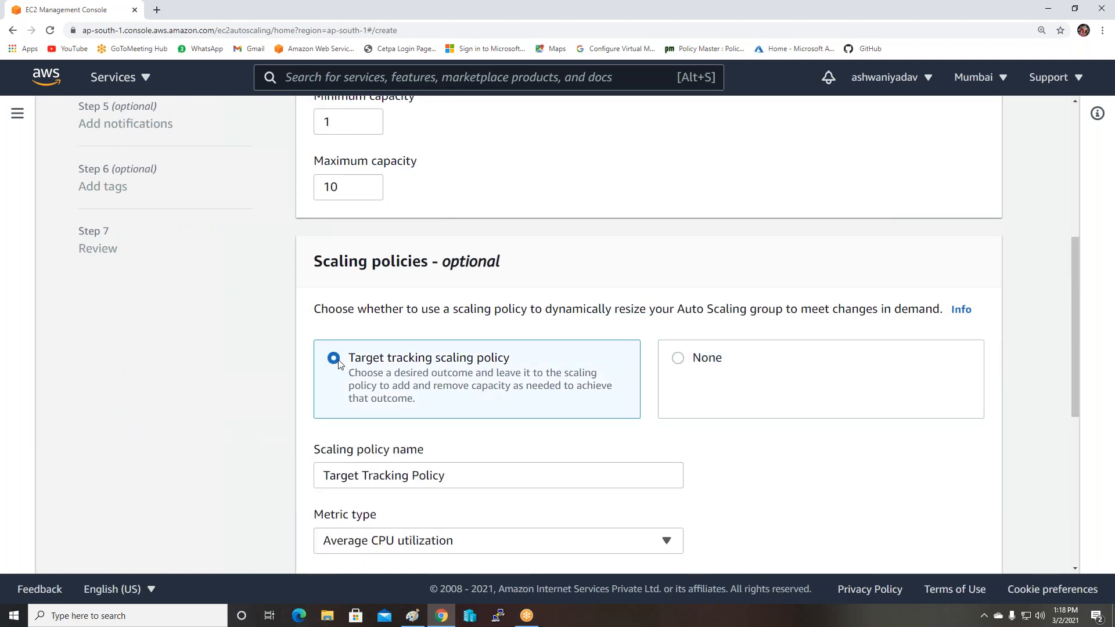
scroll(339, 363, "up", 3)
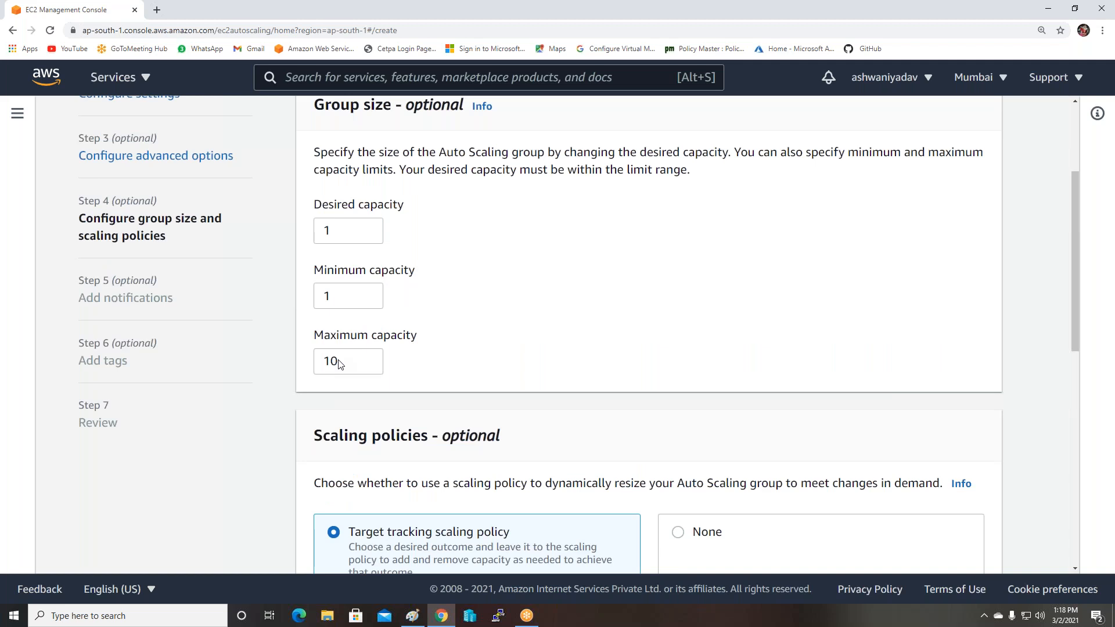
scroll(339, 363, "down", 3)
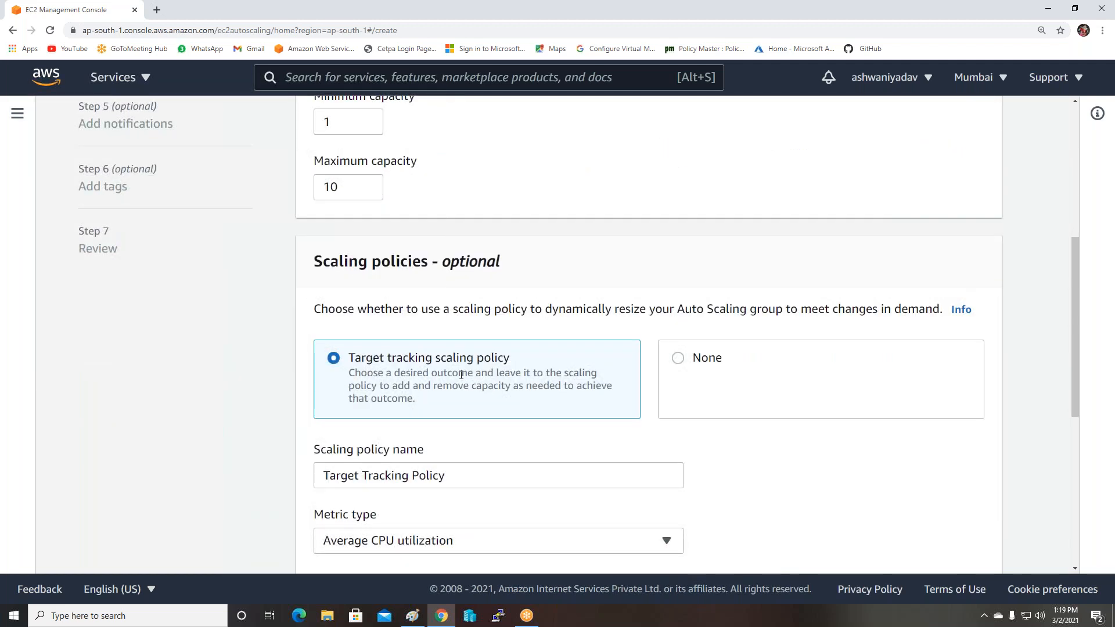
scroll(383, 361, "down", 5)
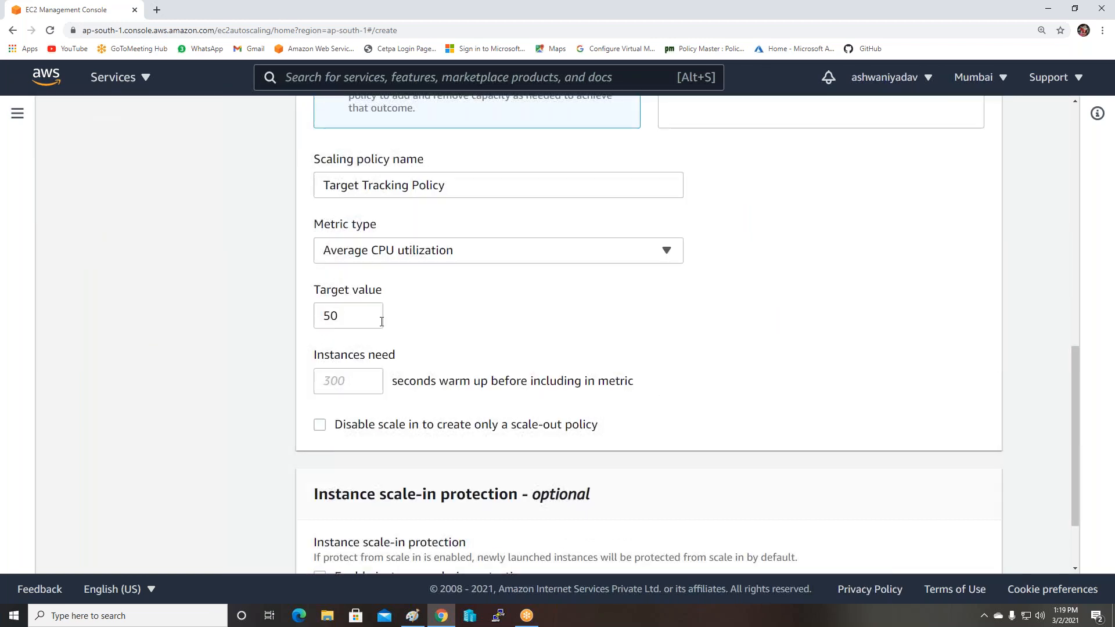
double_click(350, 313)
type("7")
type("0")
key("BackSpace")
key("BackSpace")
type("90")
left_click(355, 378)
type("100")
scroll(355, 378, "down", 2)
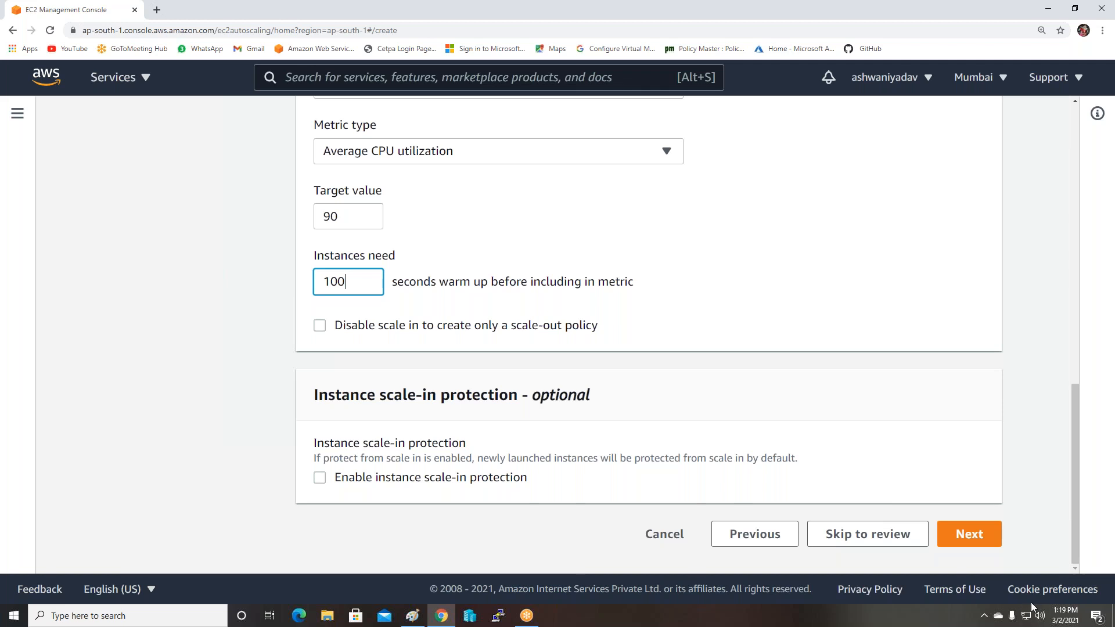
Skip the notifications step without adding any, reaching Add tags
left_click(950, 535)
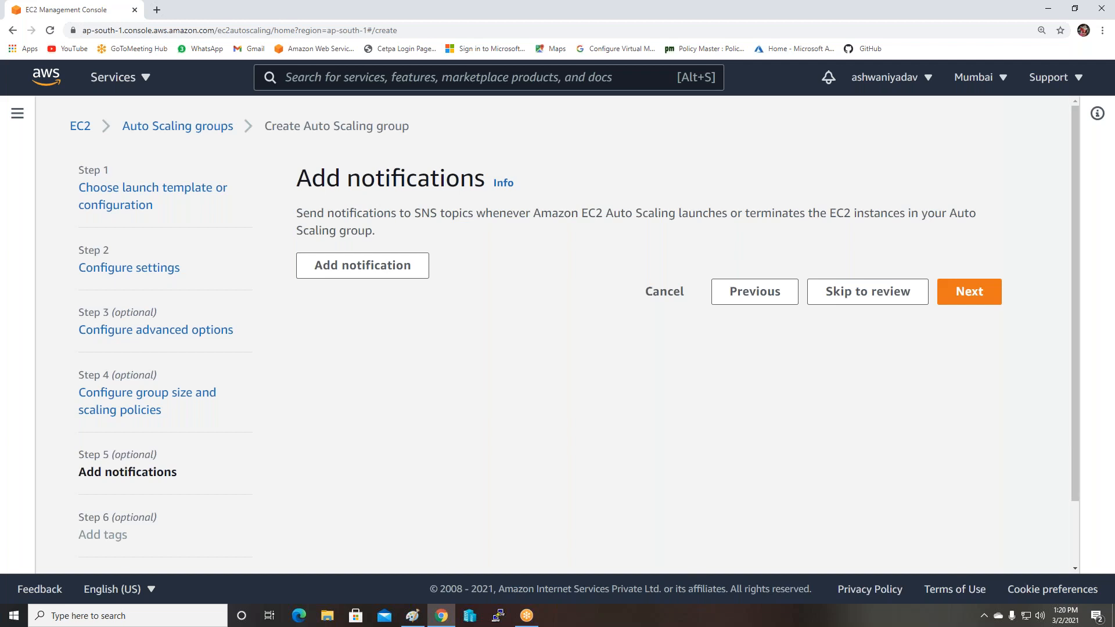
left_click(969, 293)
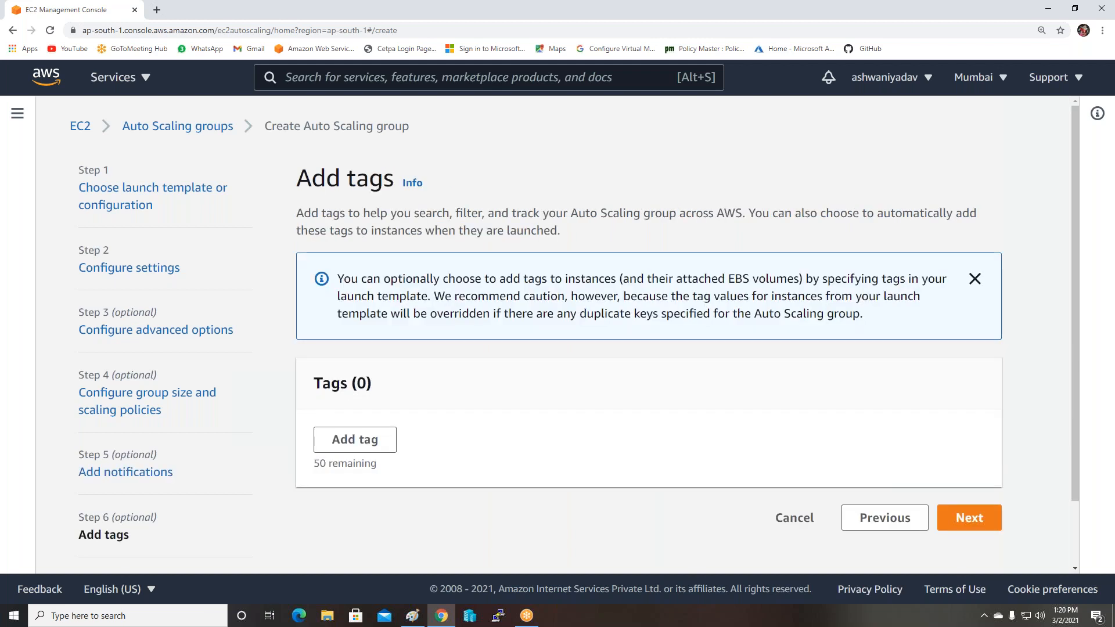
Add a tag Name = Scalingvm1 for new instances and continue to review
scroll(813, 430, "down", 1)
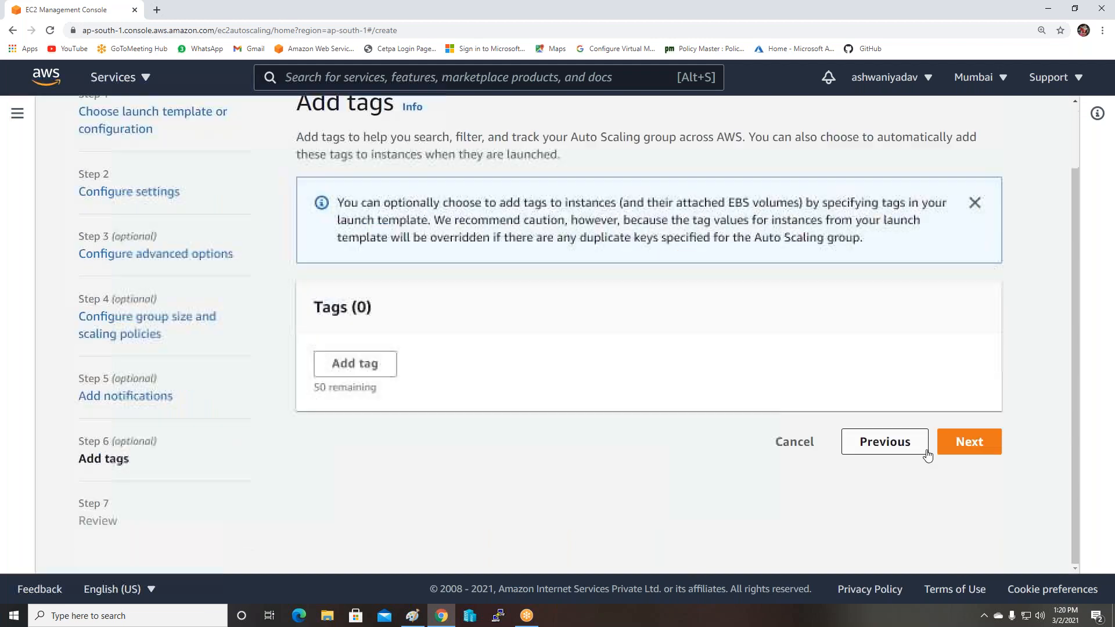
left_click(356, 365)
left_click(399, 385)
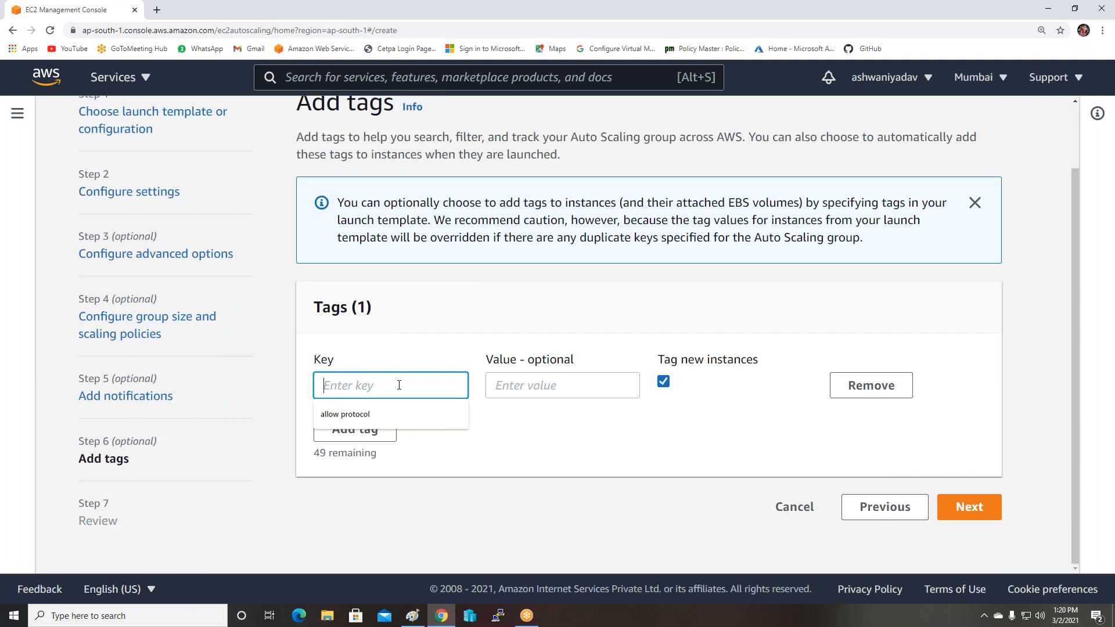
type("Name")
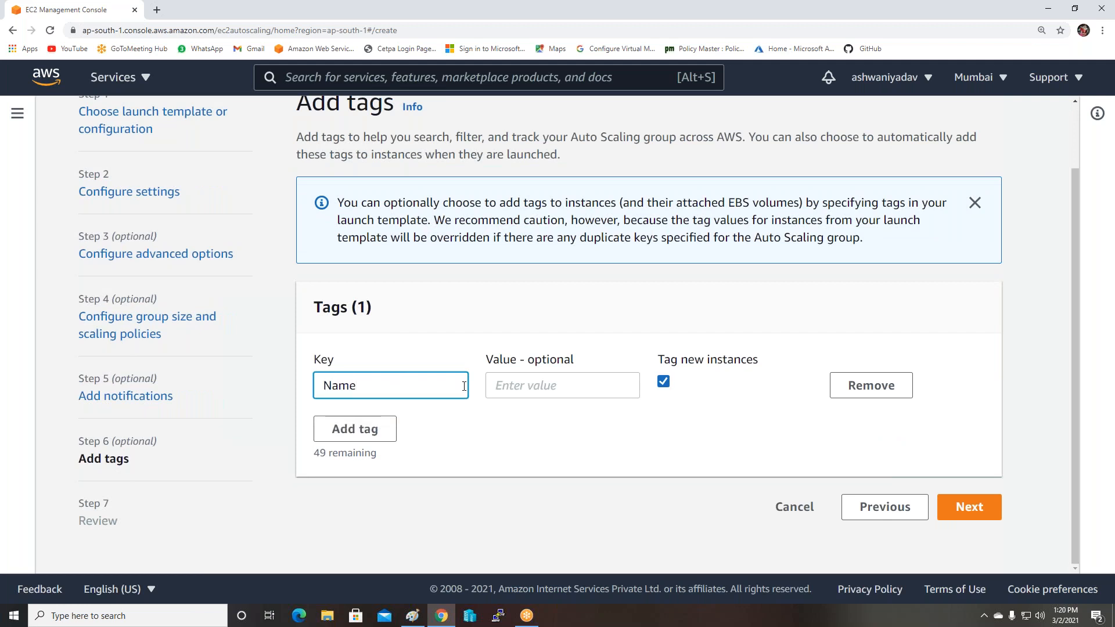
left_click(499, 387)
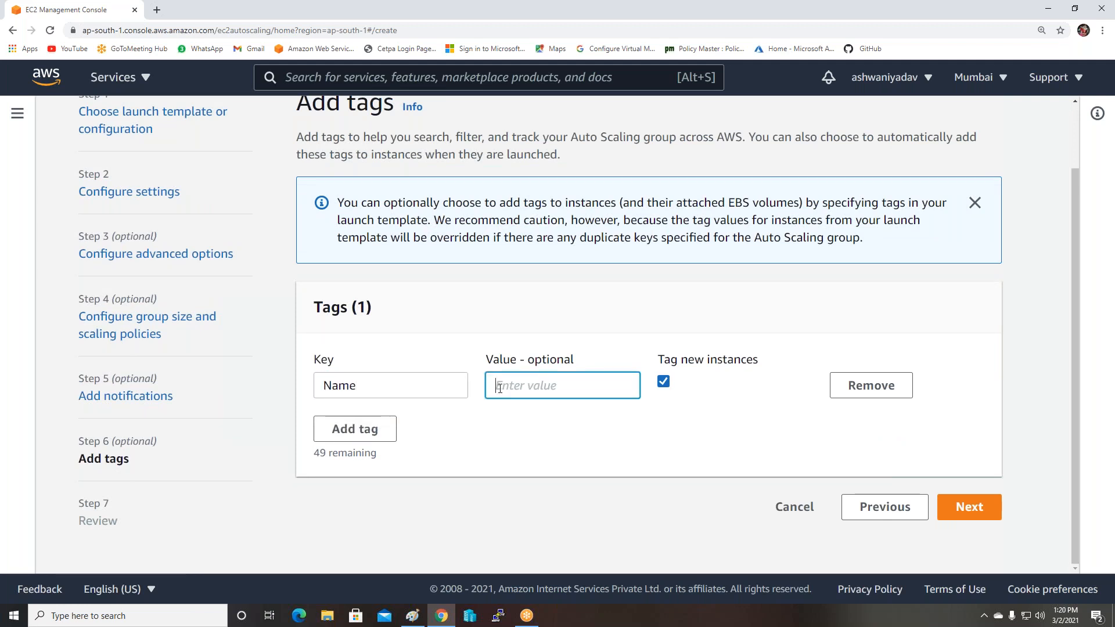
type("Scalingvm1")
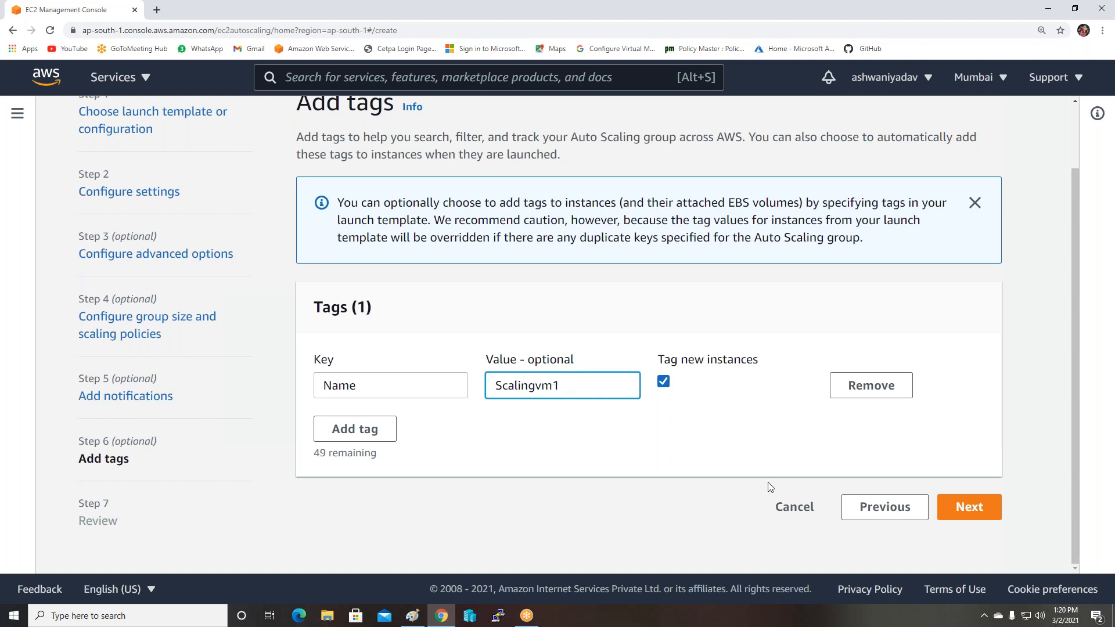
left_click(962, 521)
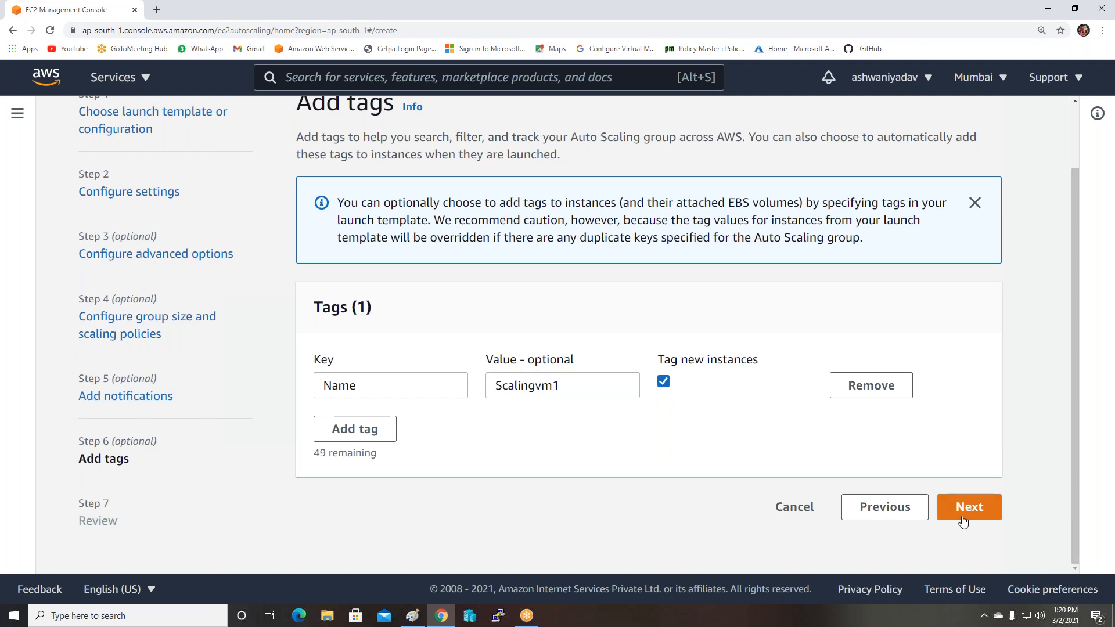
Review the myscaling settings and create the Auto Scaling group
scroll(608, 306, "down", 9)
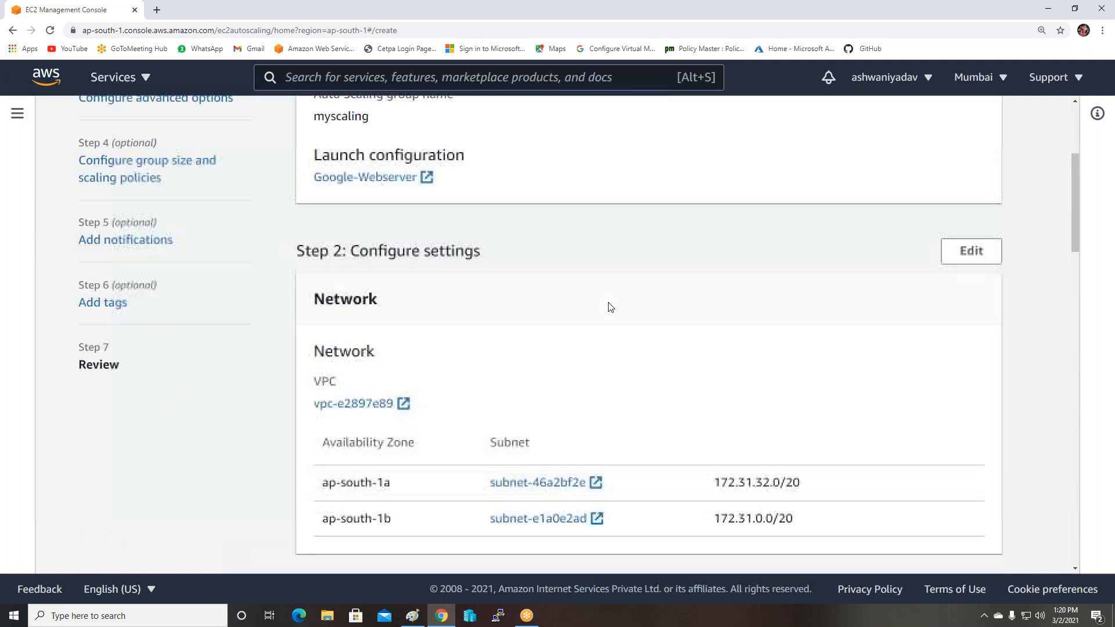
scroll(608, 307, "down", 3)
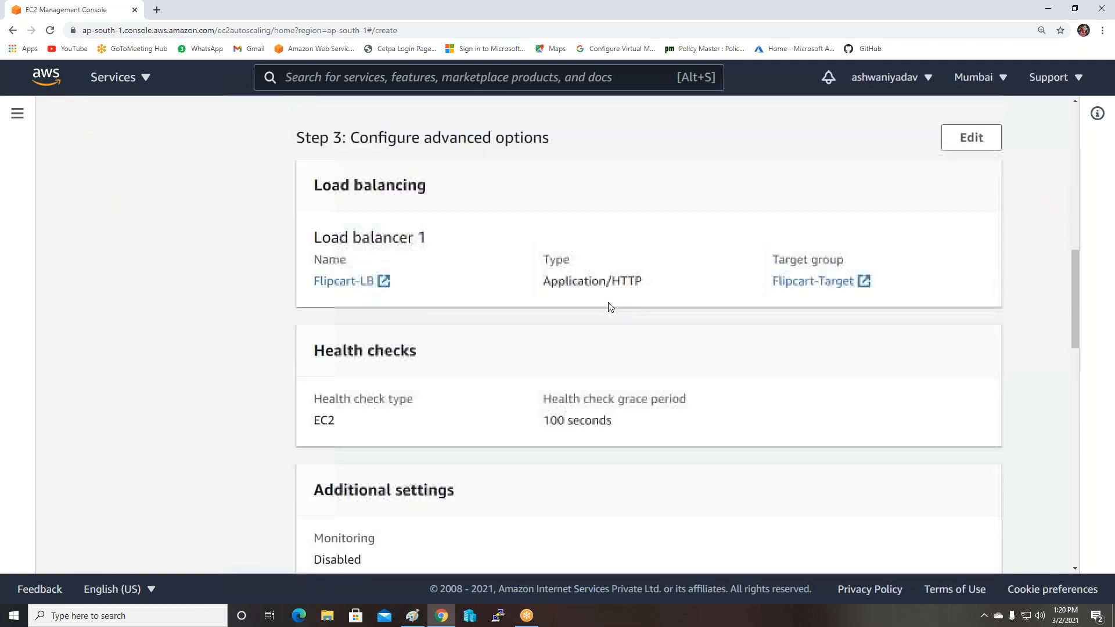
scroll(609, 307, "down", 10)
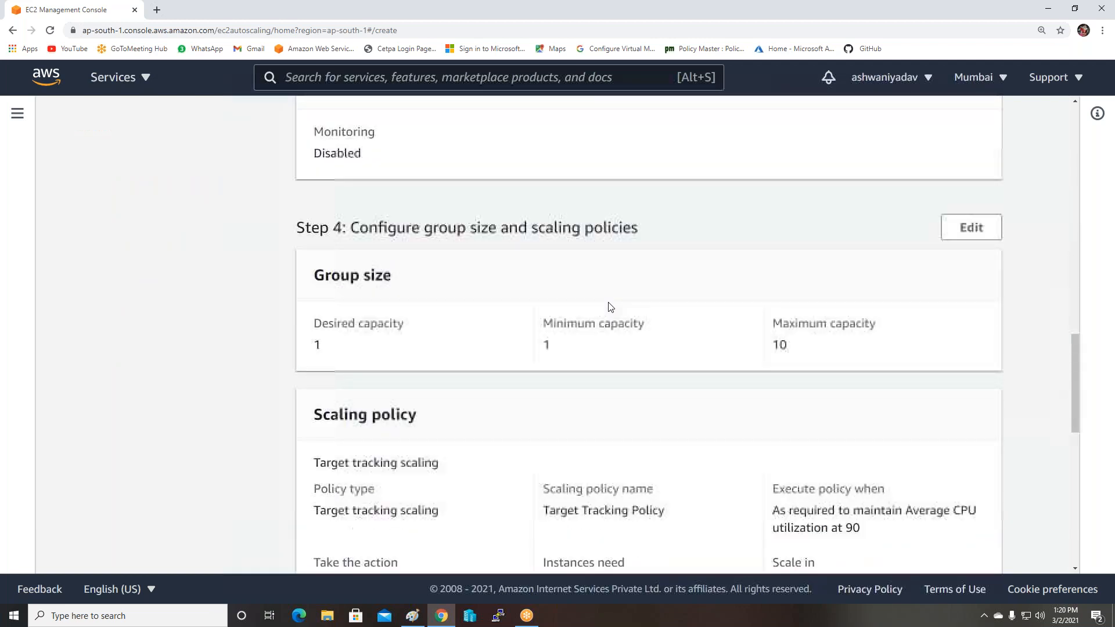
scroll(609, 307, "down", 7)
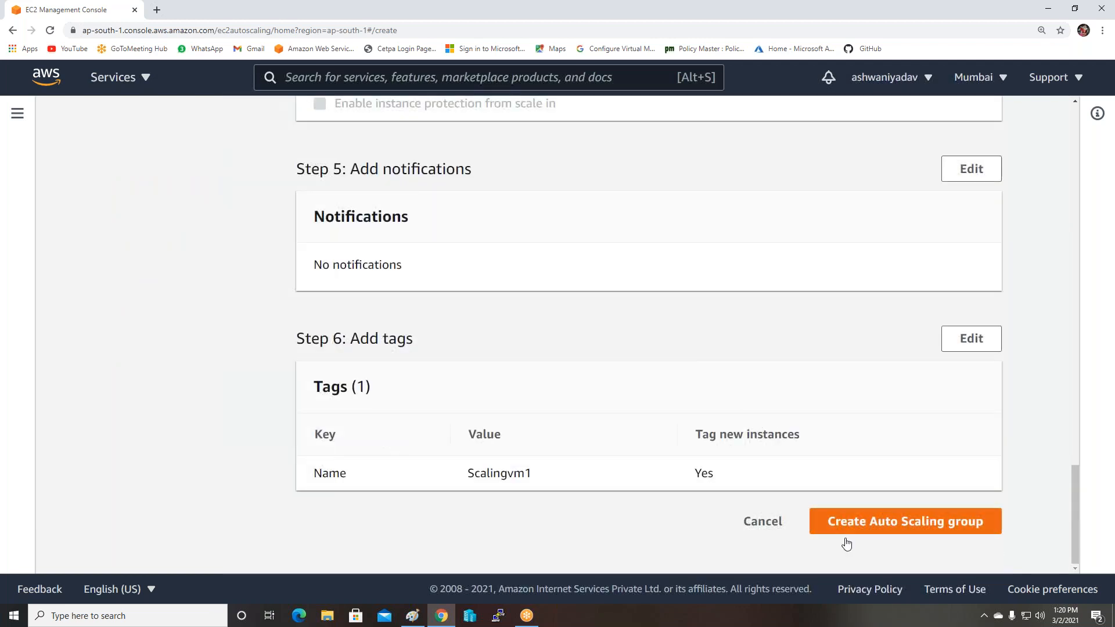
left_click(848, 533)
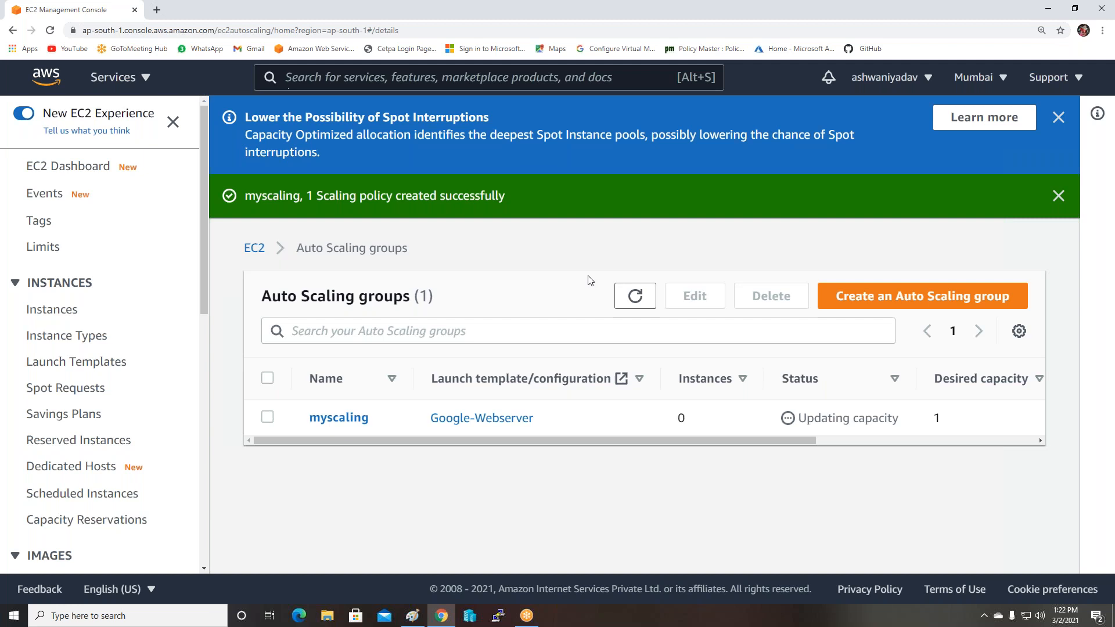
Refresh the Auto Scaling groups list and view EC2 instances, showing Scalingvm1 running
left_click(647, 307)
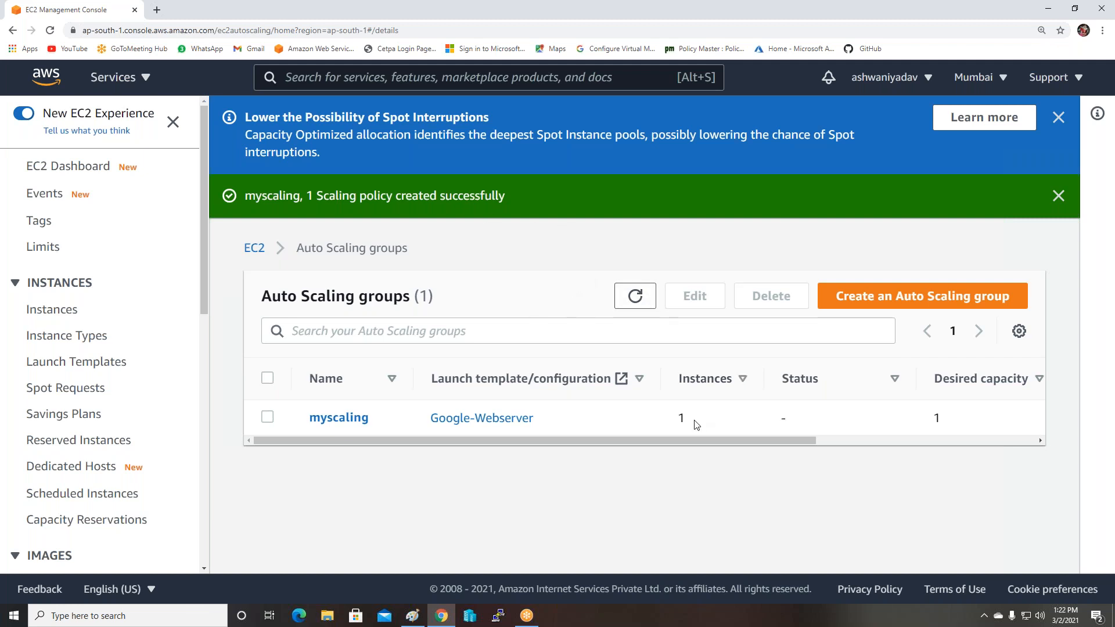
left_click(56, 314)
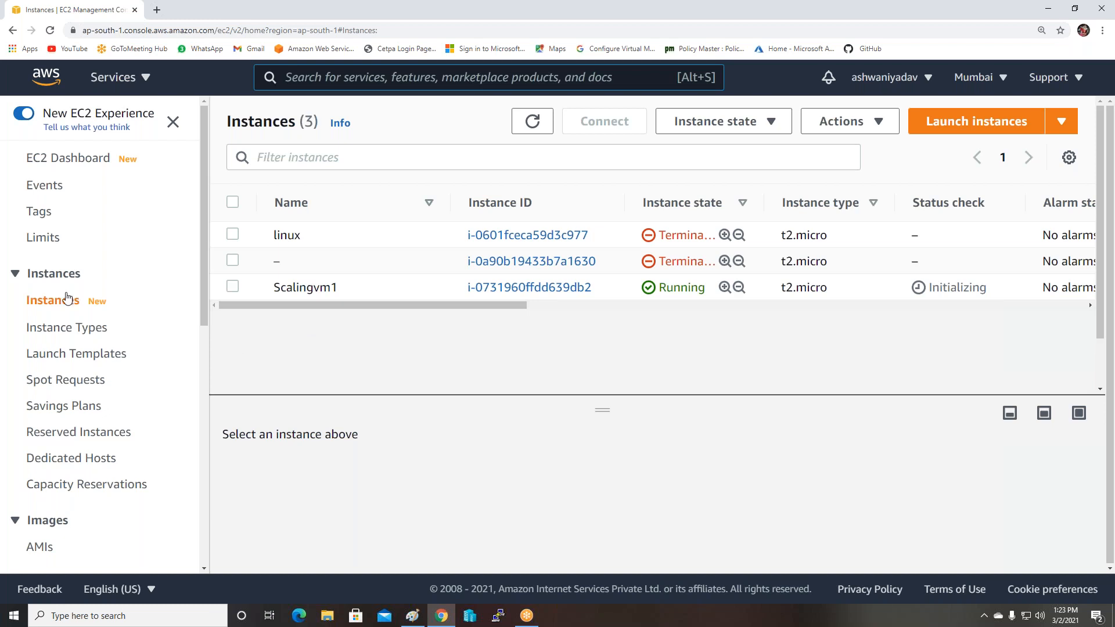
scroll(143, 362, "down", 4)
scroll(143, 361, "down", 5)
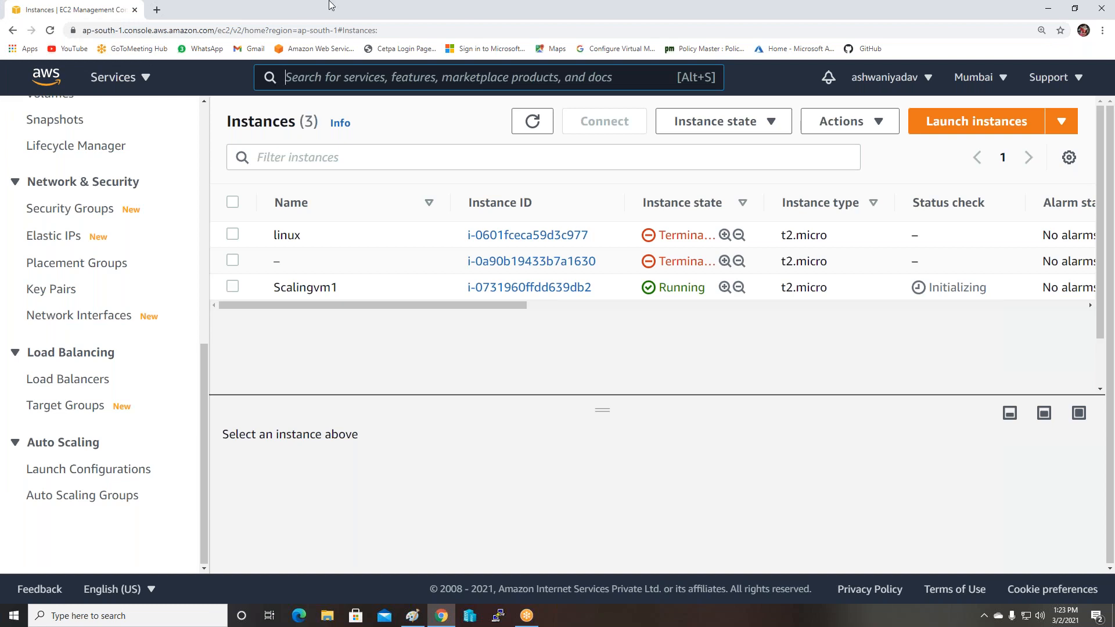
Return to the EC2 Dashboard through the Services menu
left_click(145, 77)
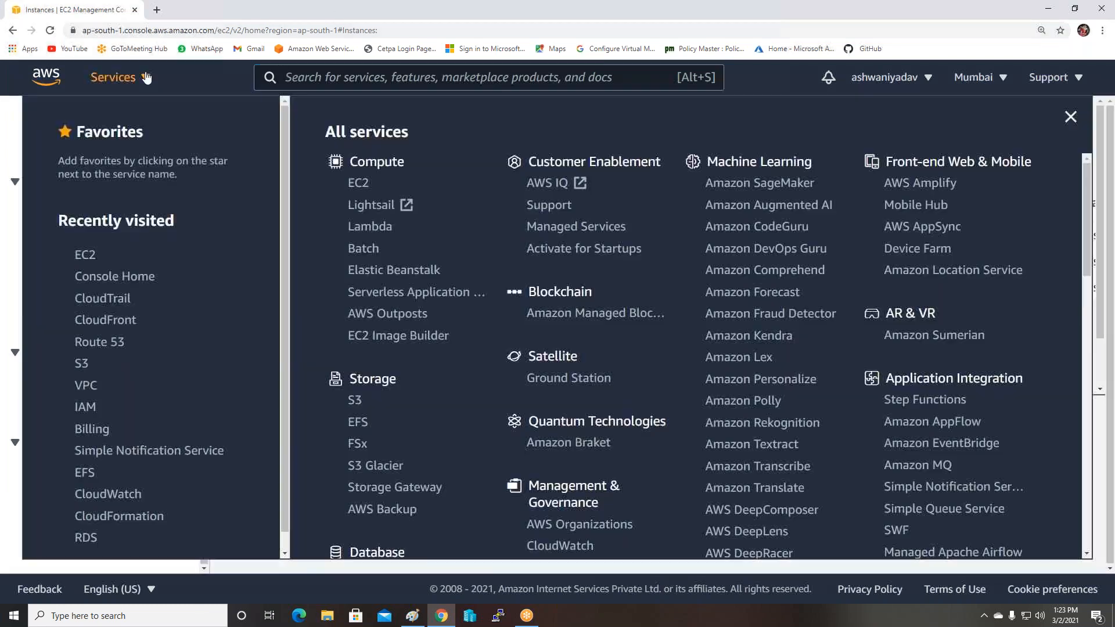
scroll(101, 387, "down", 1)
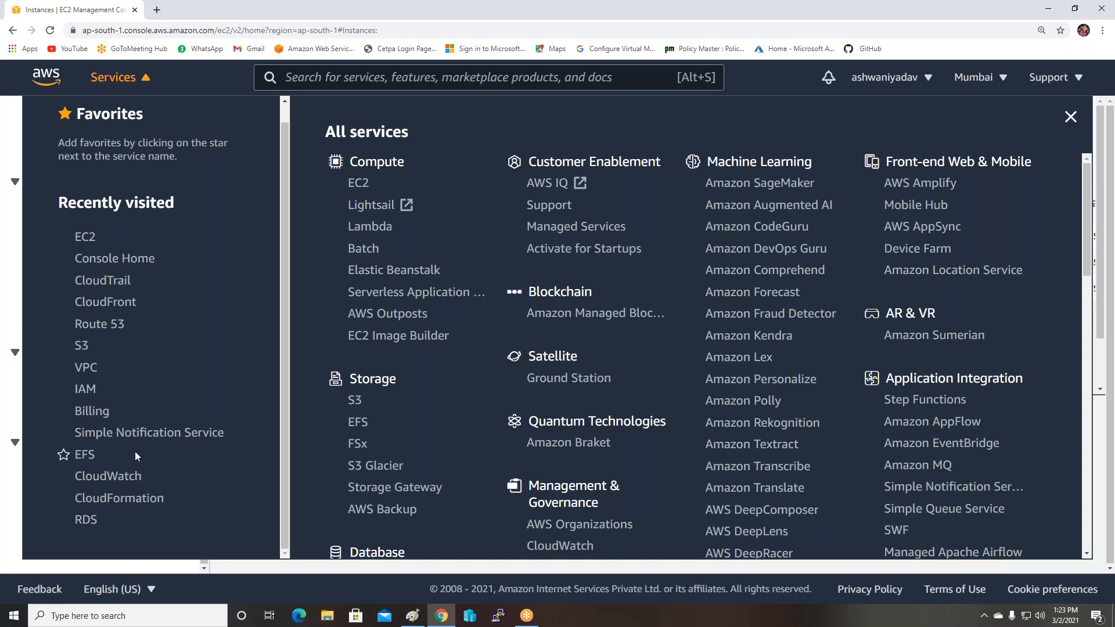
left_click(87, 239)
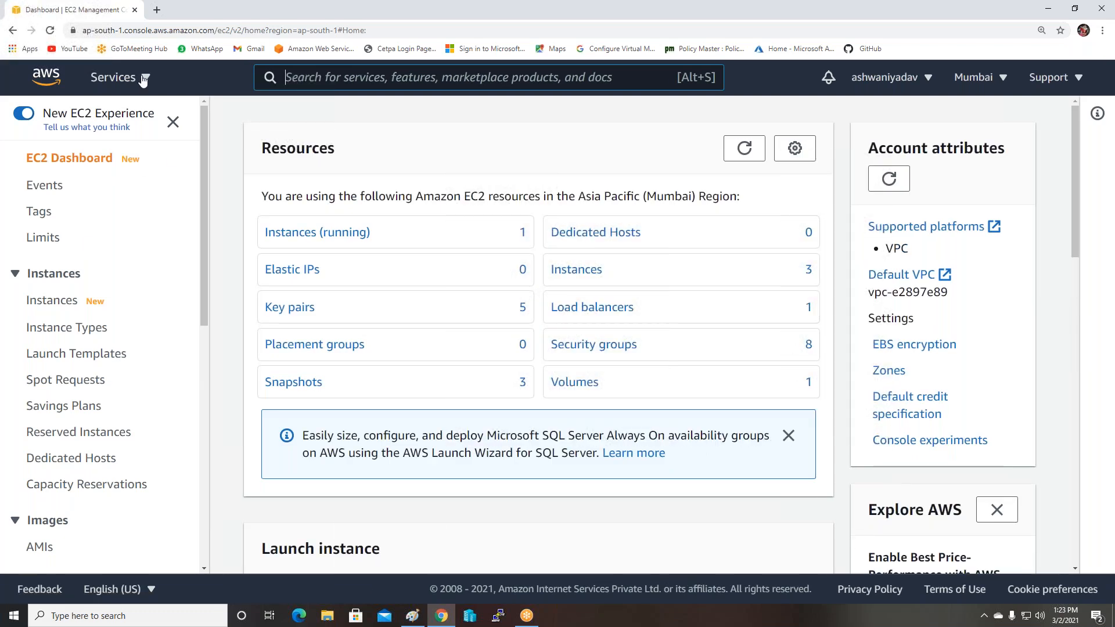
left_click(139, 87)
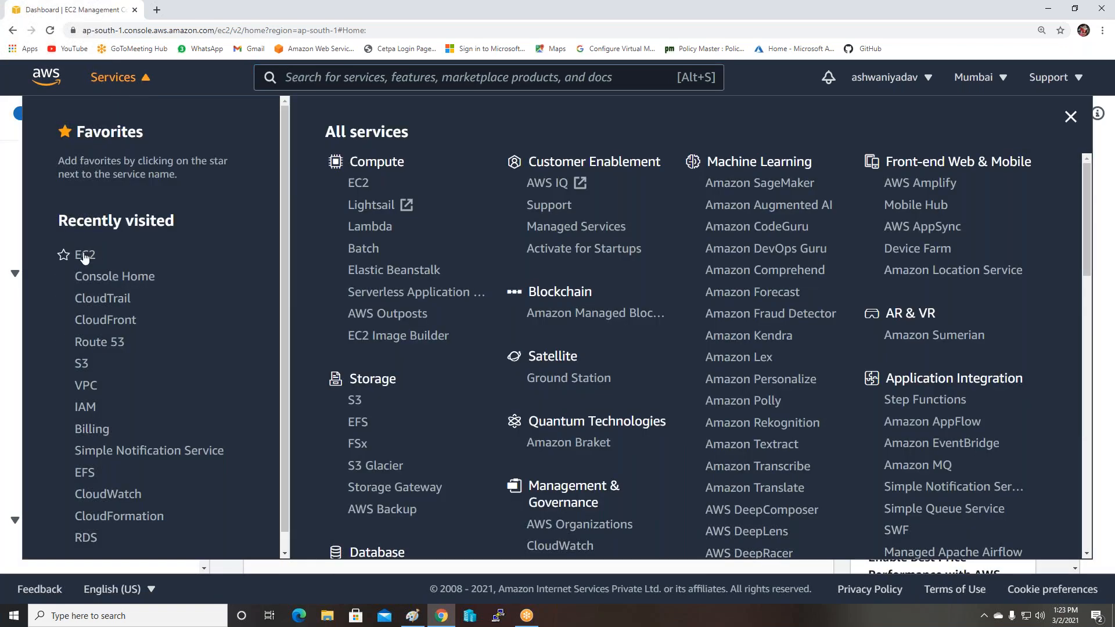
left_click(84, 256)
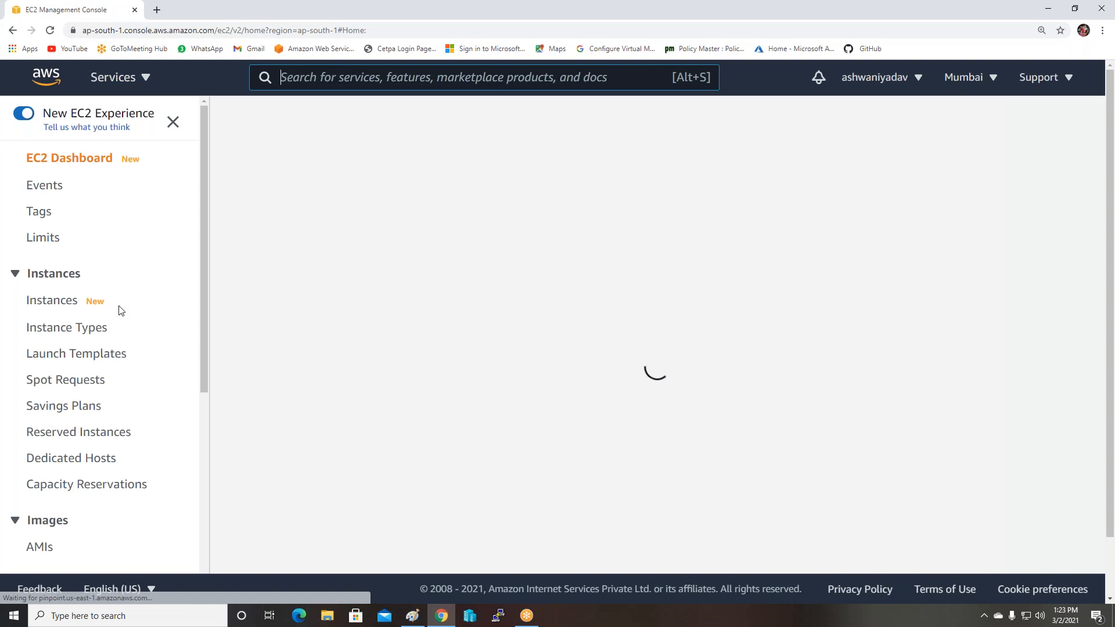
scroll(134, 361, "down", 8)
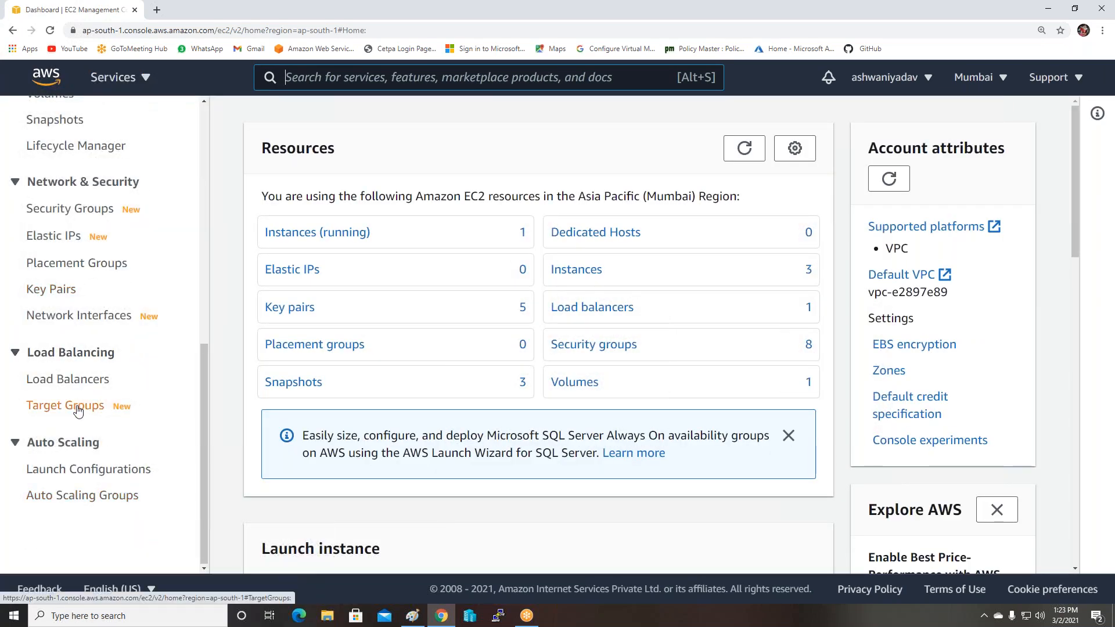
Copy Flipcart-LB's DNS name from the Load Balancers list
left_click(68, 382)
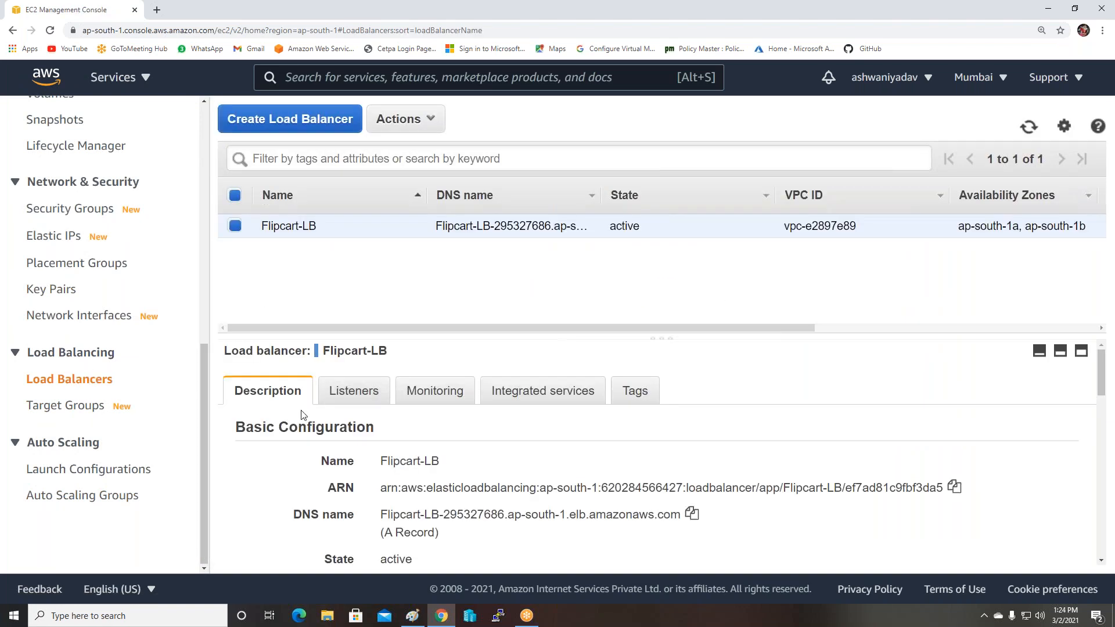
scroll(340, 494, "down", 2)
scroll(340, 493, "down", 1)
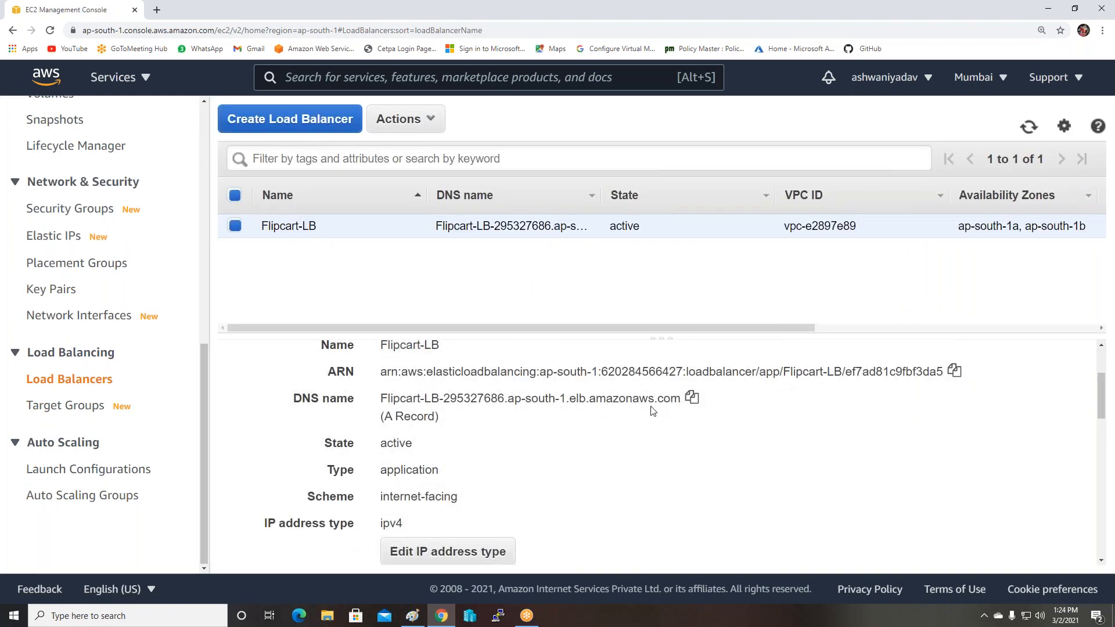
left_click(692, 398)
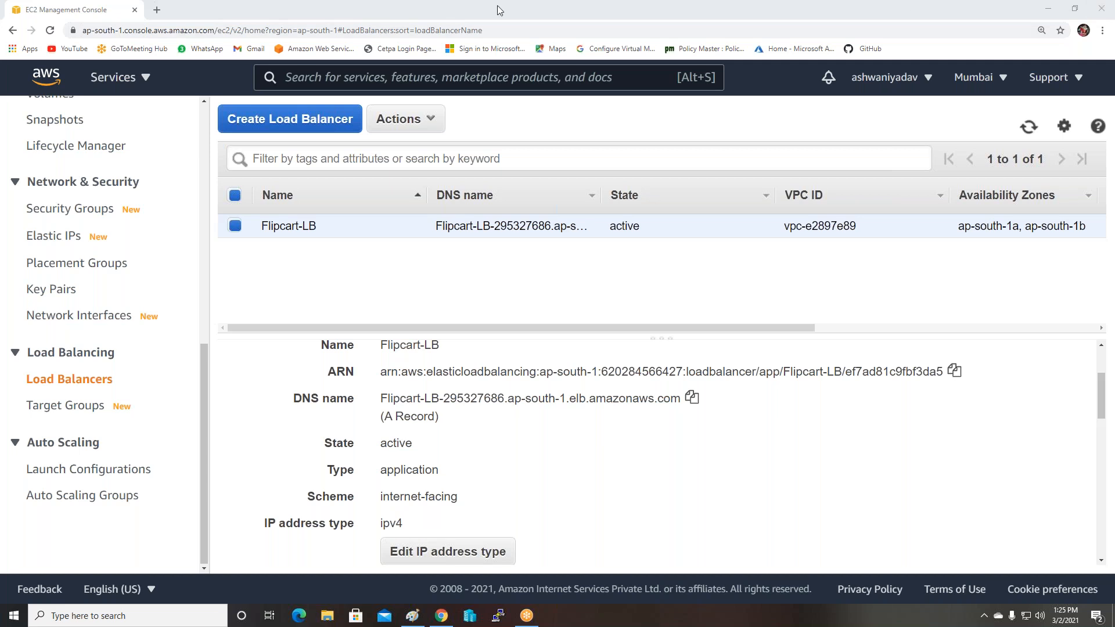
Load the DNS address in a new tab, showing the IIS 'Welcome to Google.com' page
left_click(156, 13)
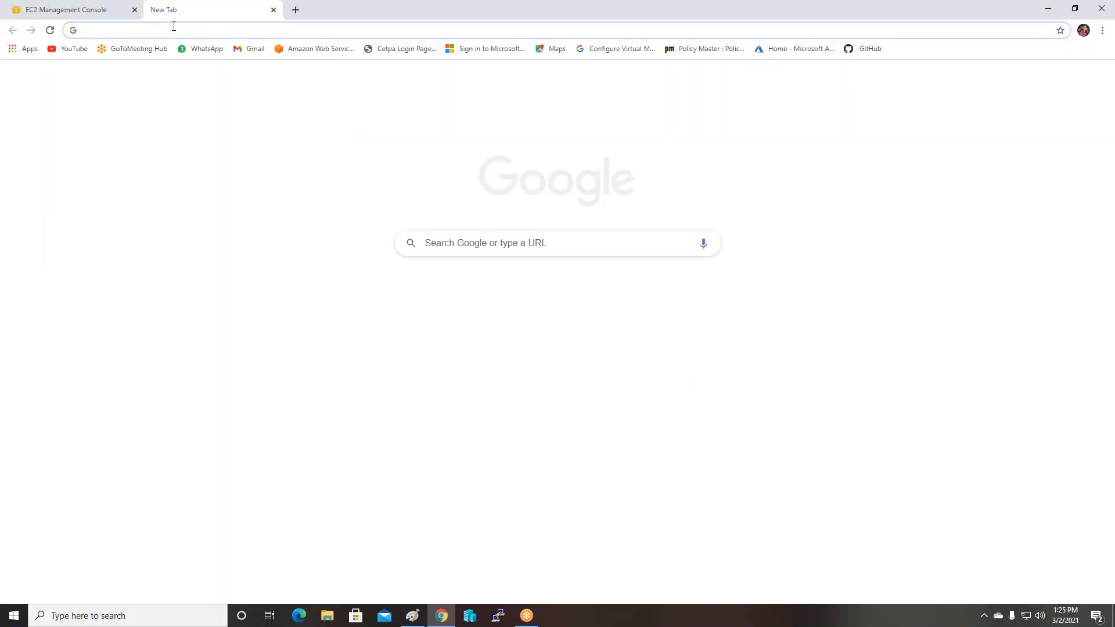
key("ctrl+v")
key("Return")
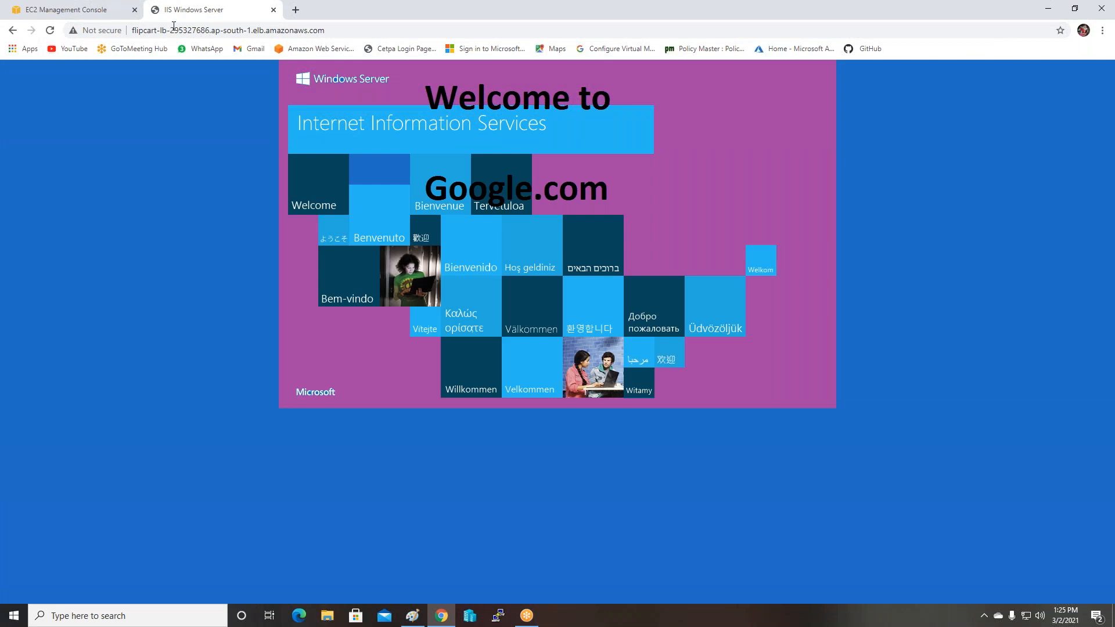
left_click(66, 10)
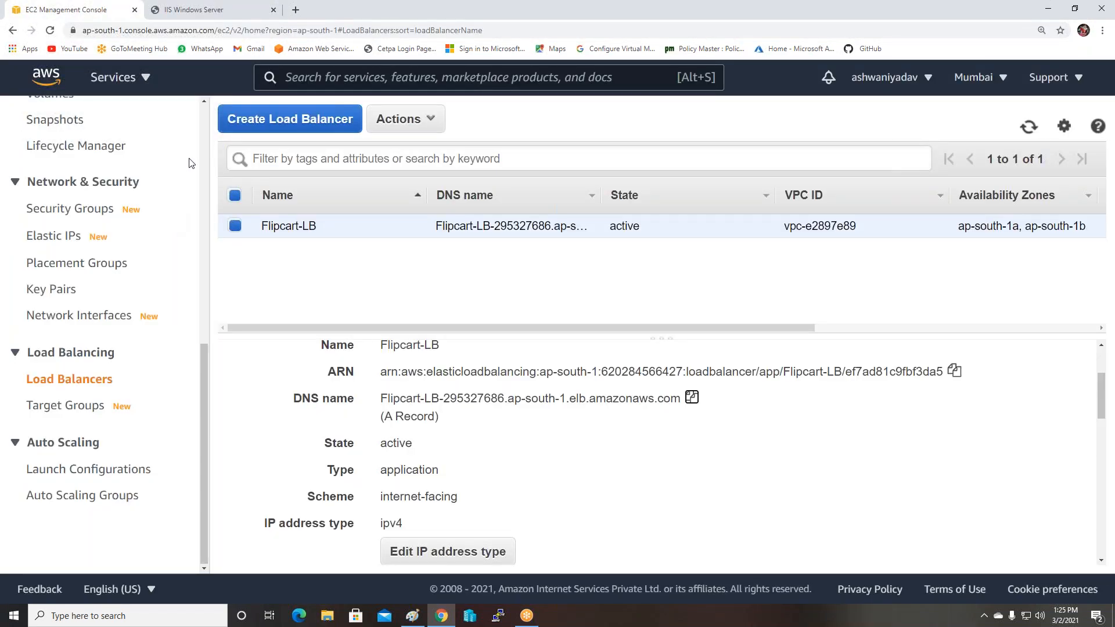
Terminate the Scalingvm1 instance from the EC2 Instances list
left_click(204, 115)
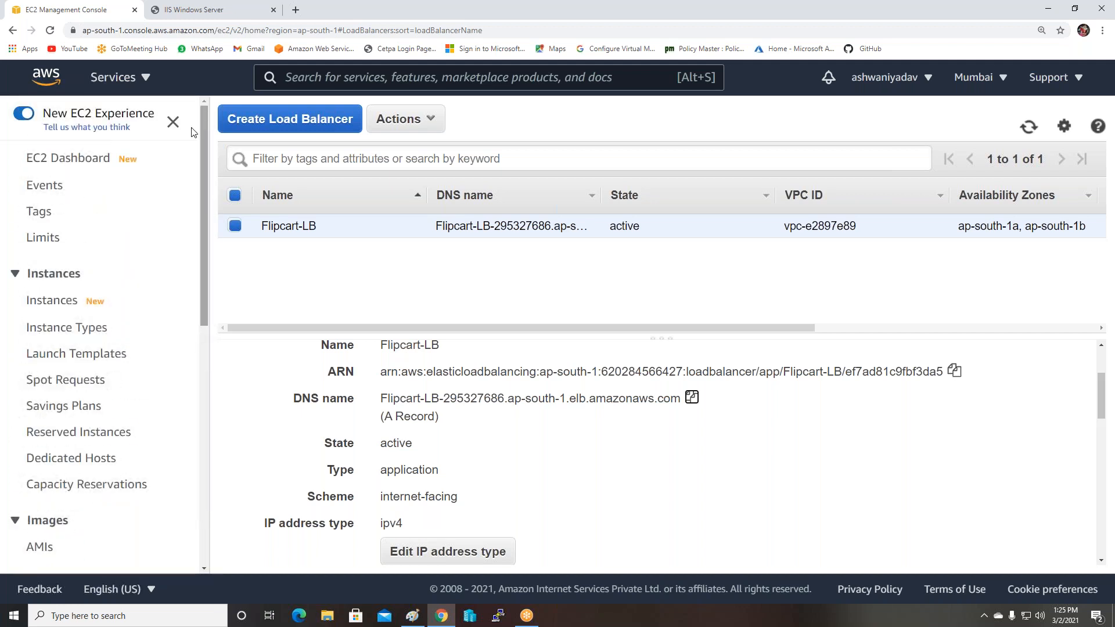
left_click(64, 300)
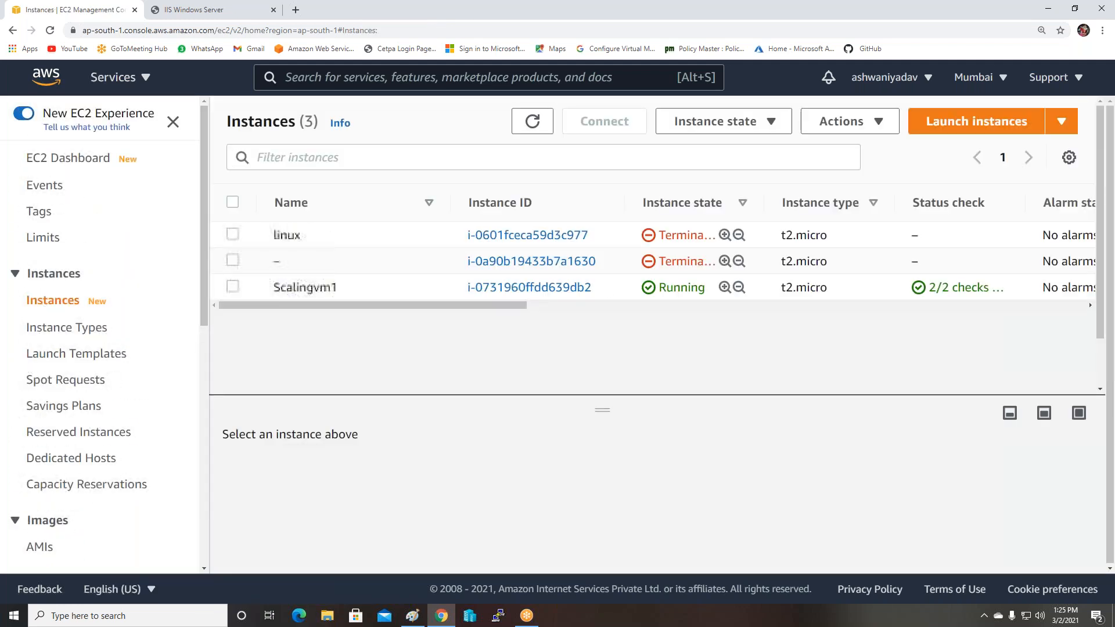
left_click(232, 287)
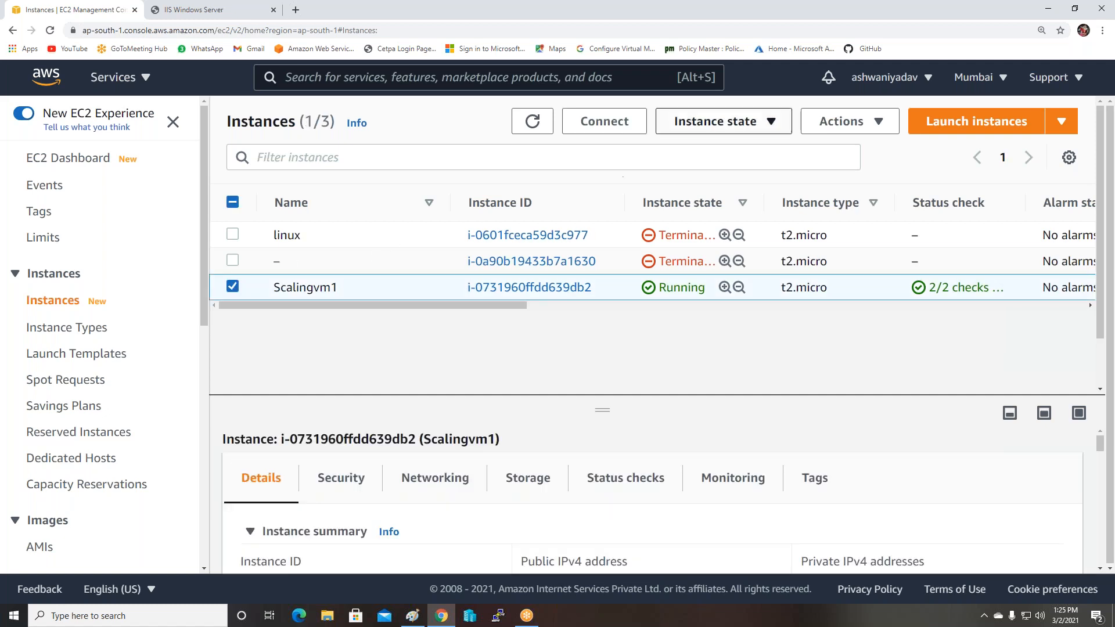
left_click(720, 121)
left_click(704, 258)
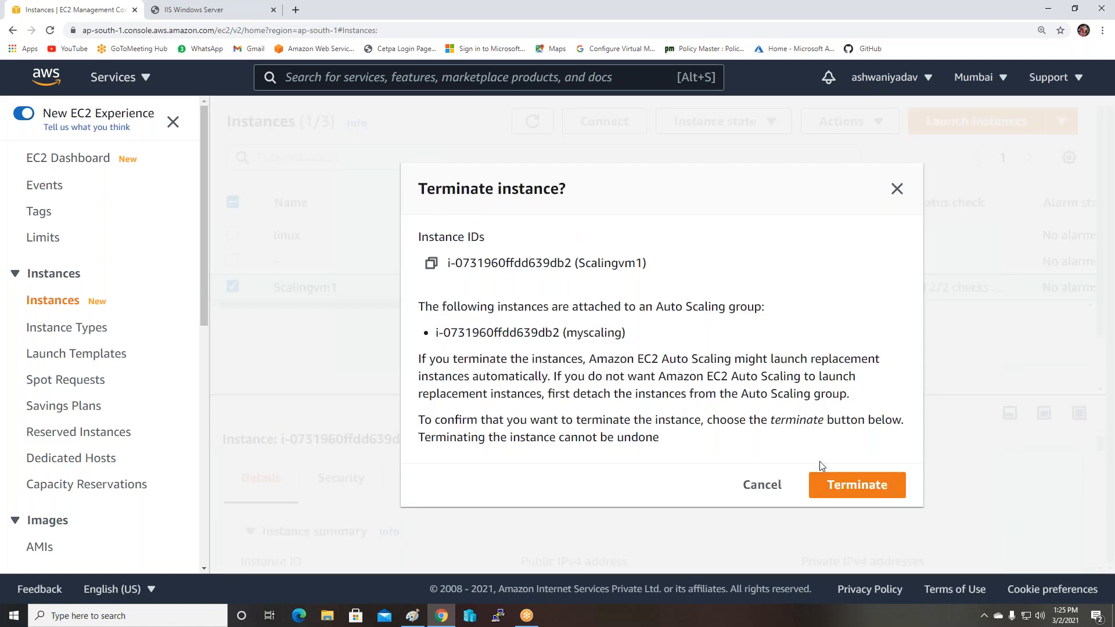
left_click(856, 483)
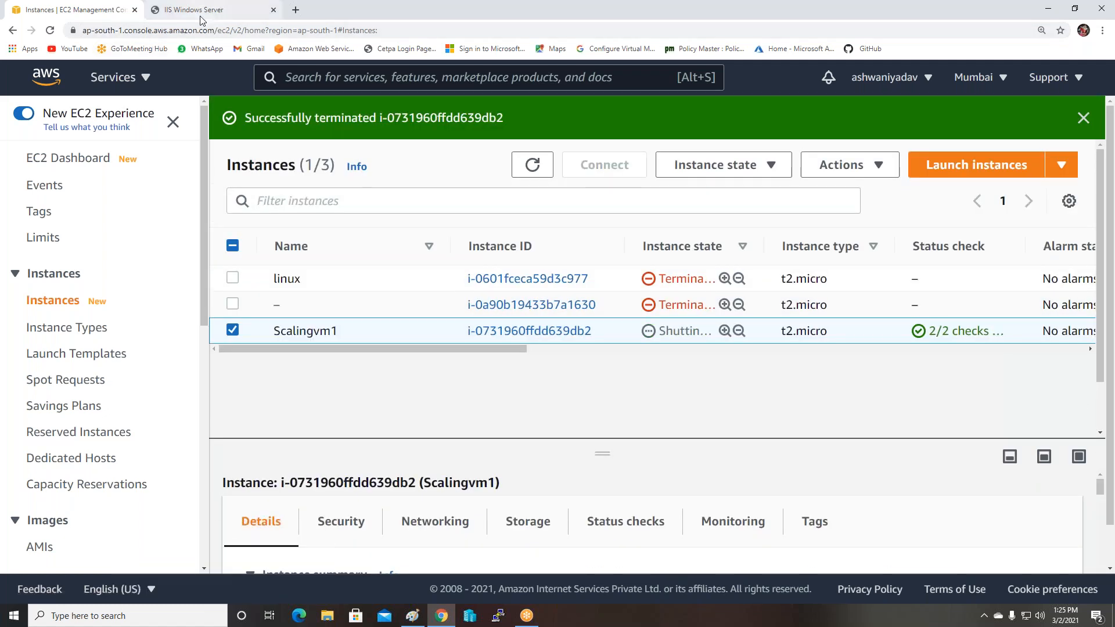
left_click(201, 17)
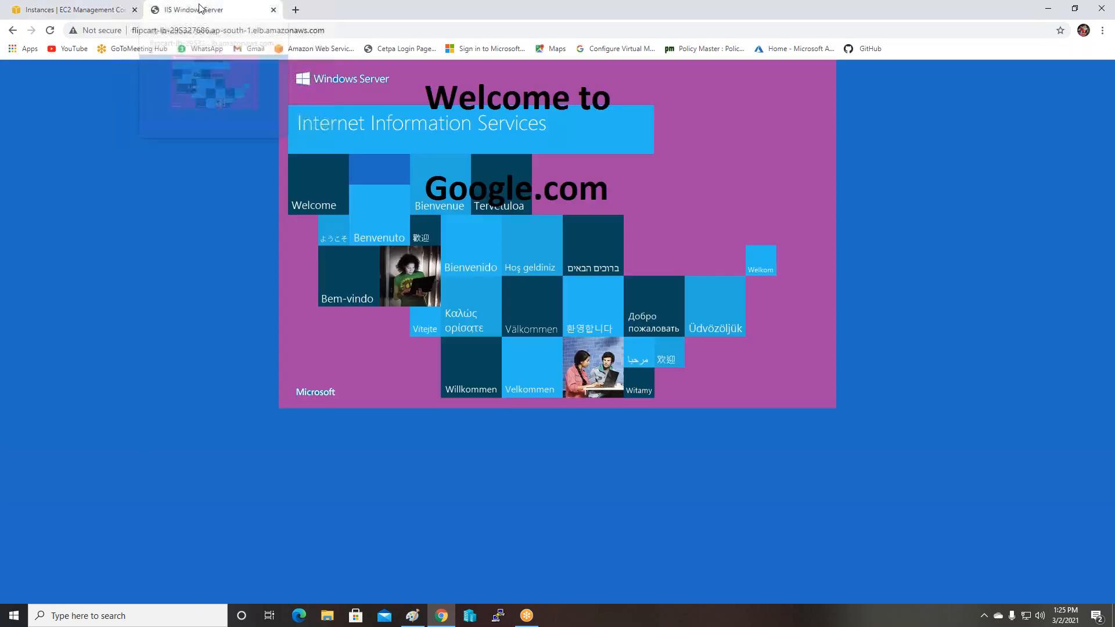
Reload the load balancer page to confirm the 503 error, then return to EC2 instances
left_click(50, 30)
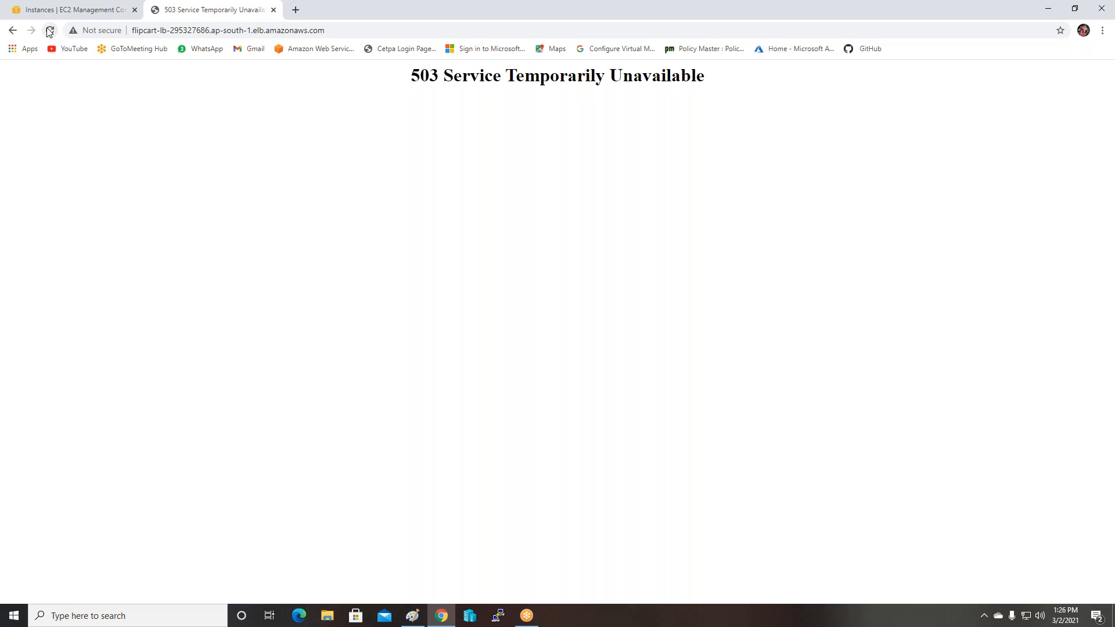
left_click(49, 31)
left_click(50, 13)
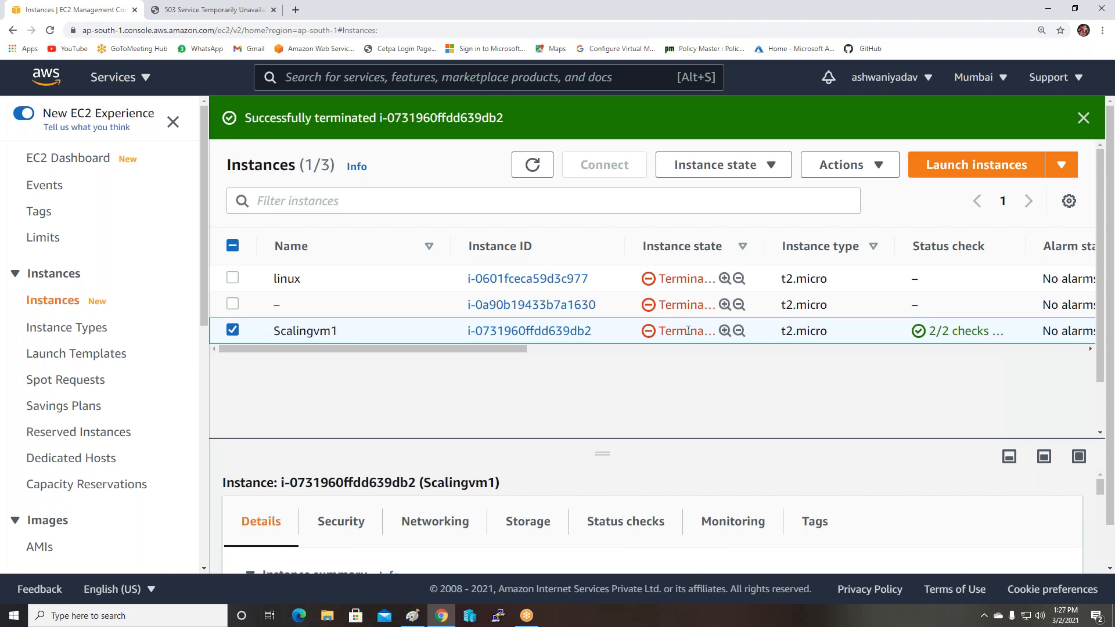
Refresh the EC2 instance list until the replacement Scalingvm1 instance appears
left_click(531, 164)
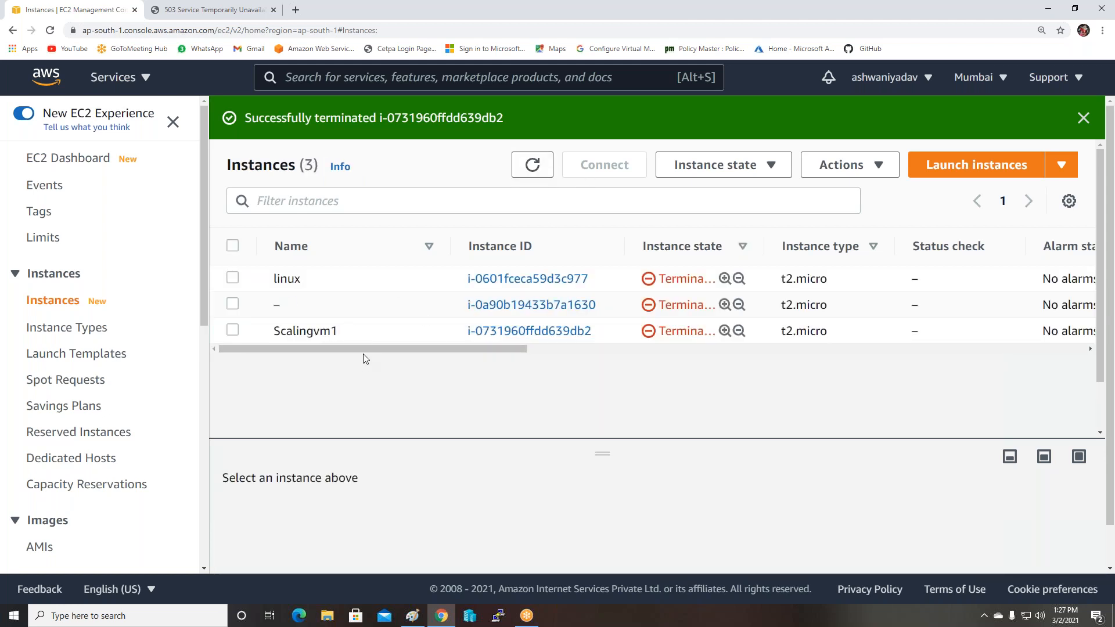
left_click(541, 164)
left_click(532, 165)
left_click(532, 165)
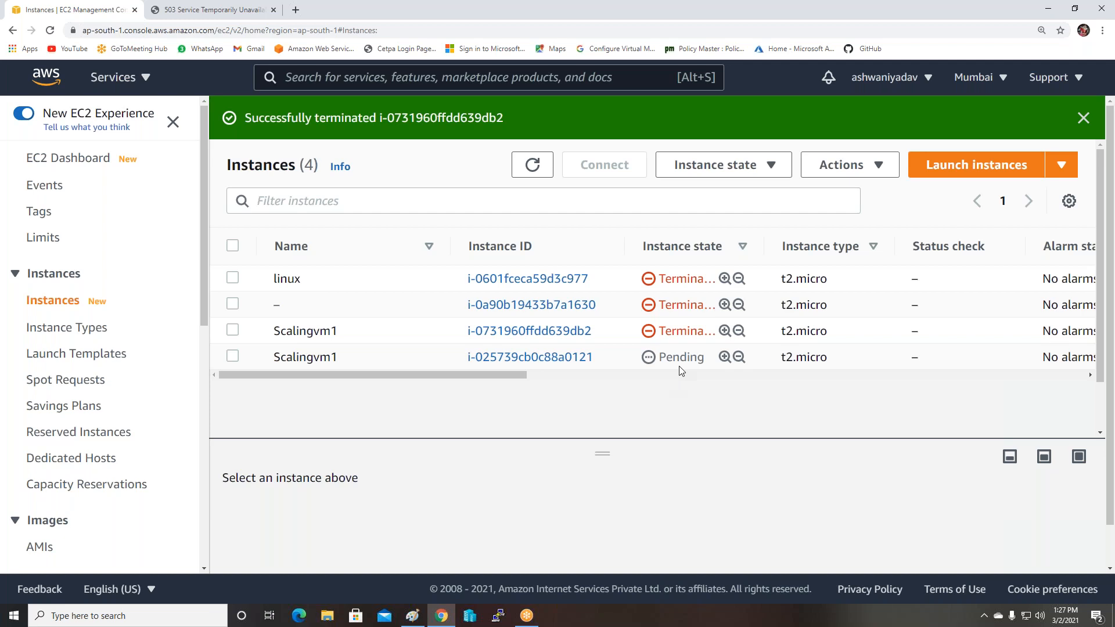
Reload the Flipcart-LB page several times; it still returns 503 Service Temporarily Unavailable
left_click(222, 13)
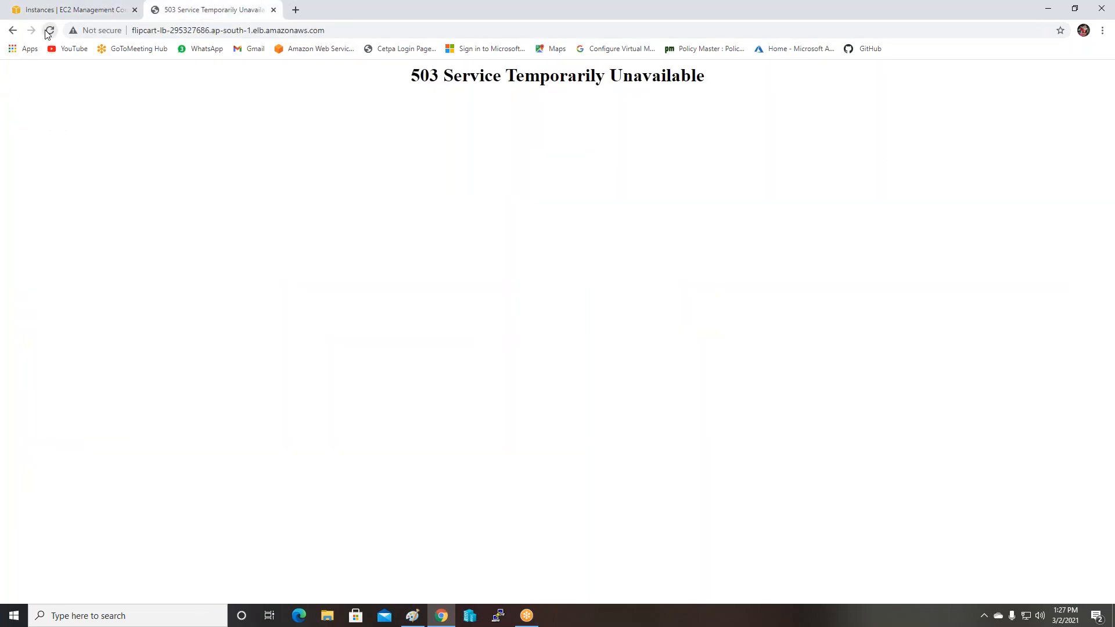
left_click(50, 31)
left_click(50, 31)
left_click(50, 31)
Refresh the instance list once more, then reload the 503 page and select its address
left_click(81, 10)
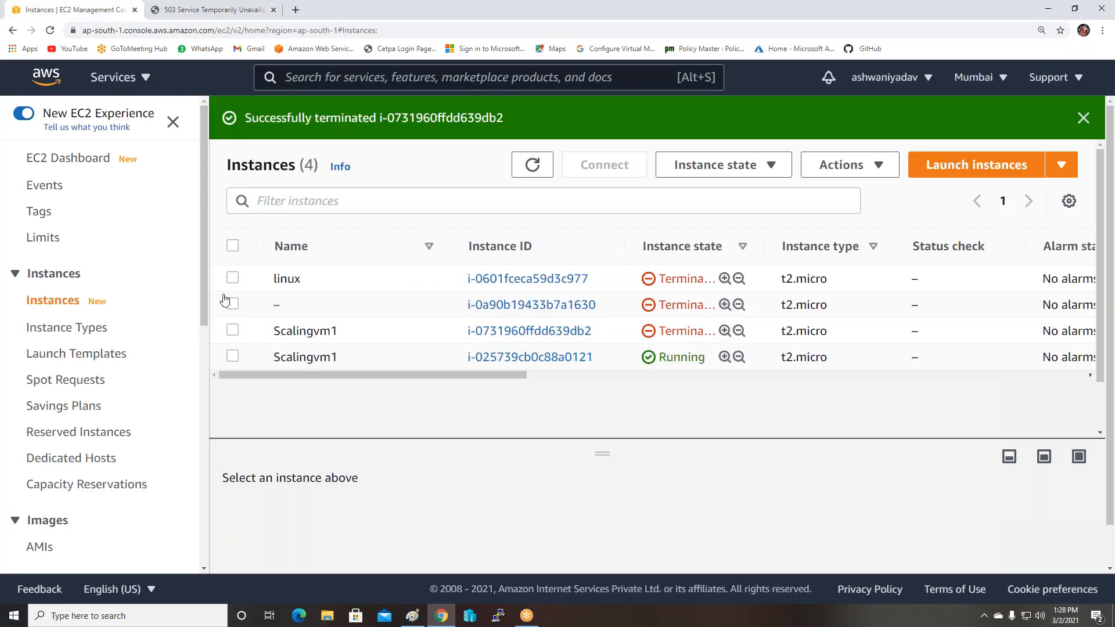
left_click(530, 166)
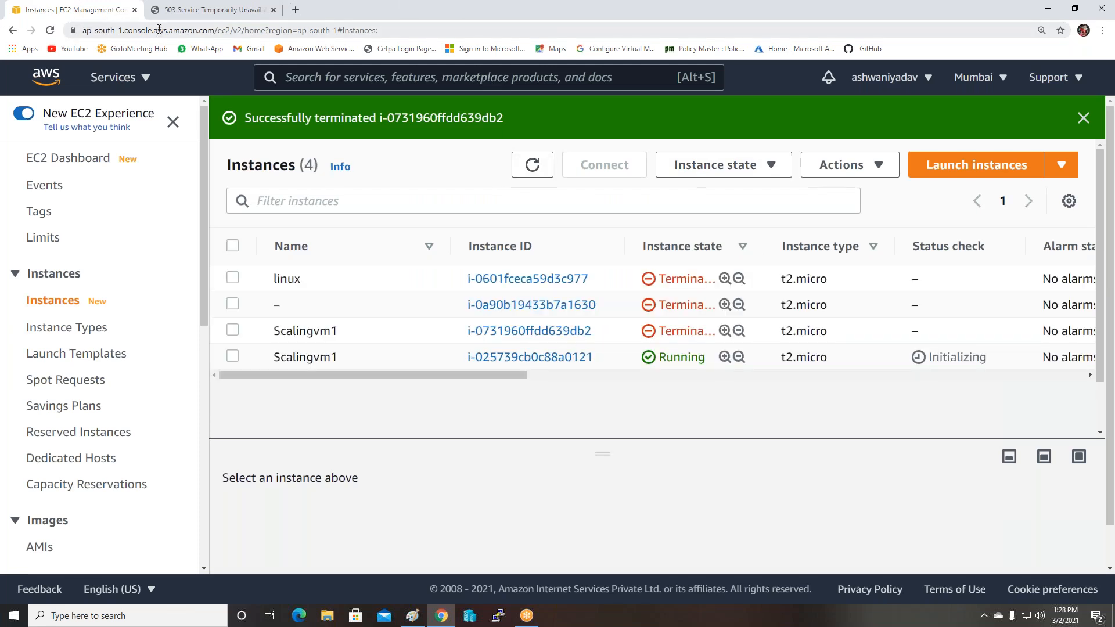
left_click(192, 10)
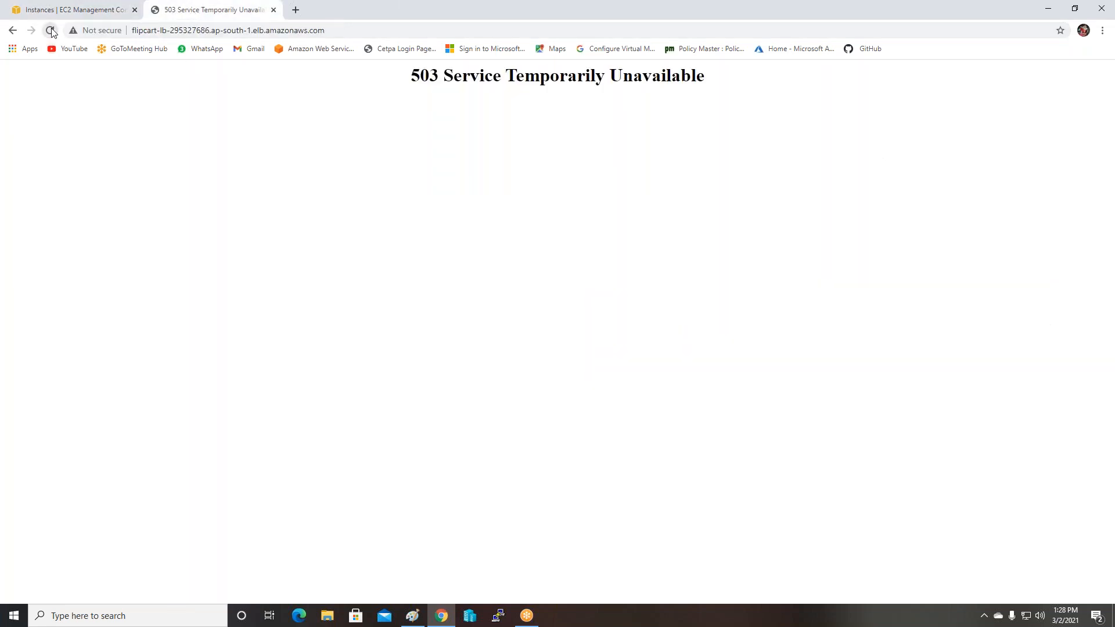
left_click(51, 32)
left_click(342, 30)
key("ctrl+c")
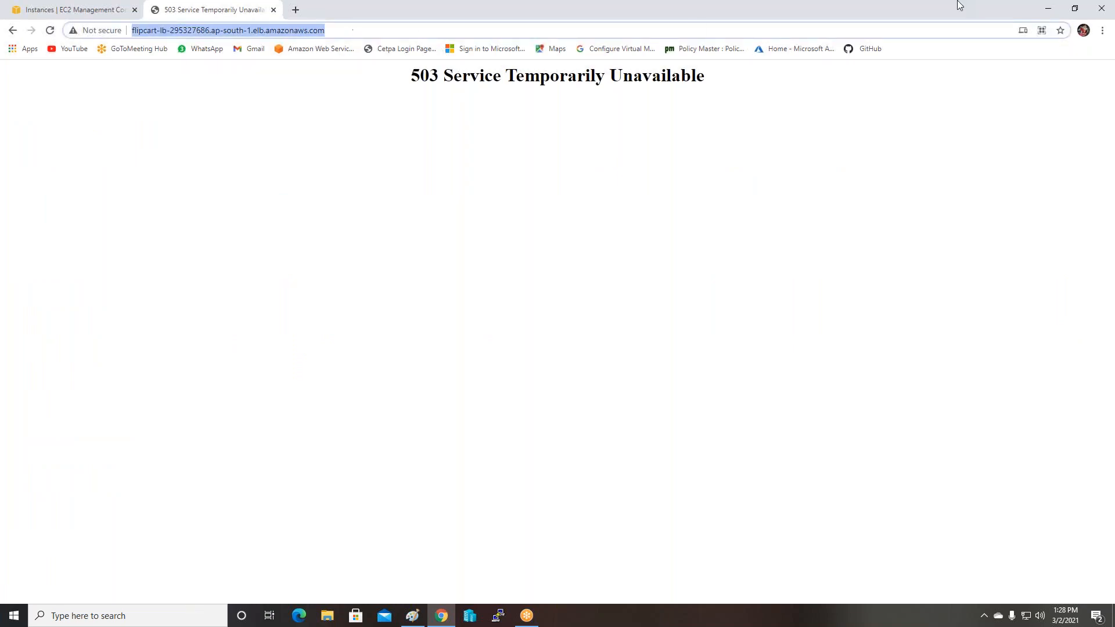
Load the Flipcart-LB address in a new incognito window, confirming it also shows 503
left_click(1101, 30)
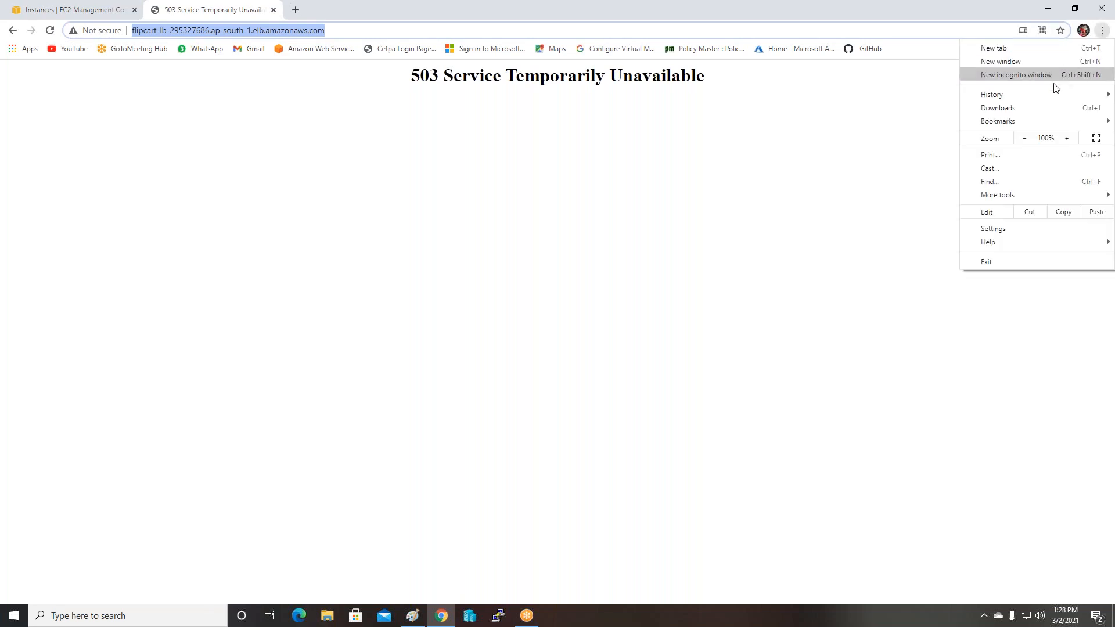
left_click(1016, 74)
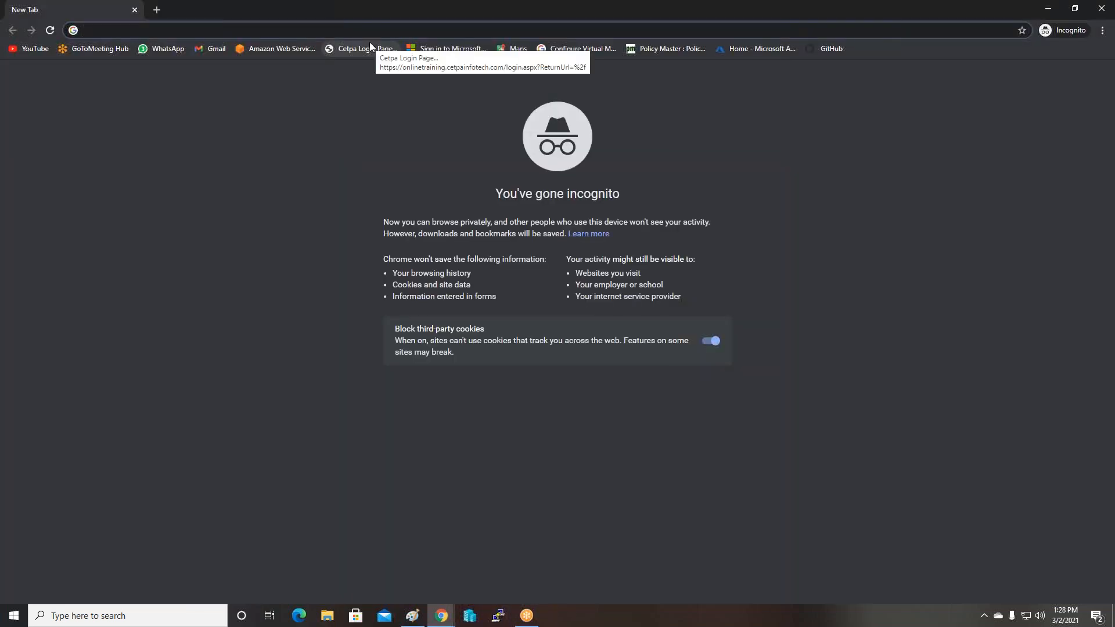
key("ctrl+v")
key("Return")
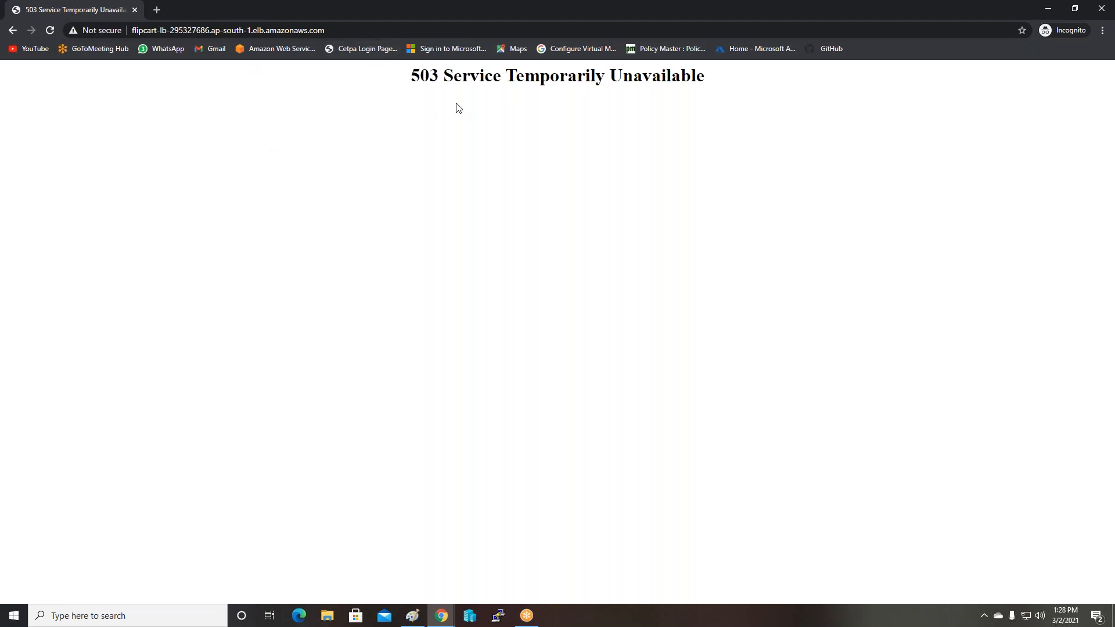
left_click(49, 32)
left_click(1048, 11)
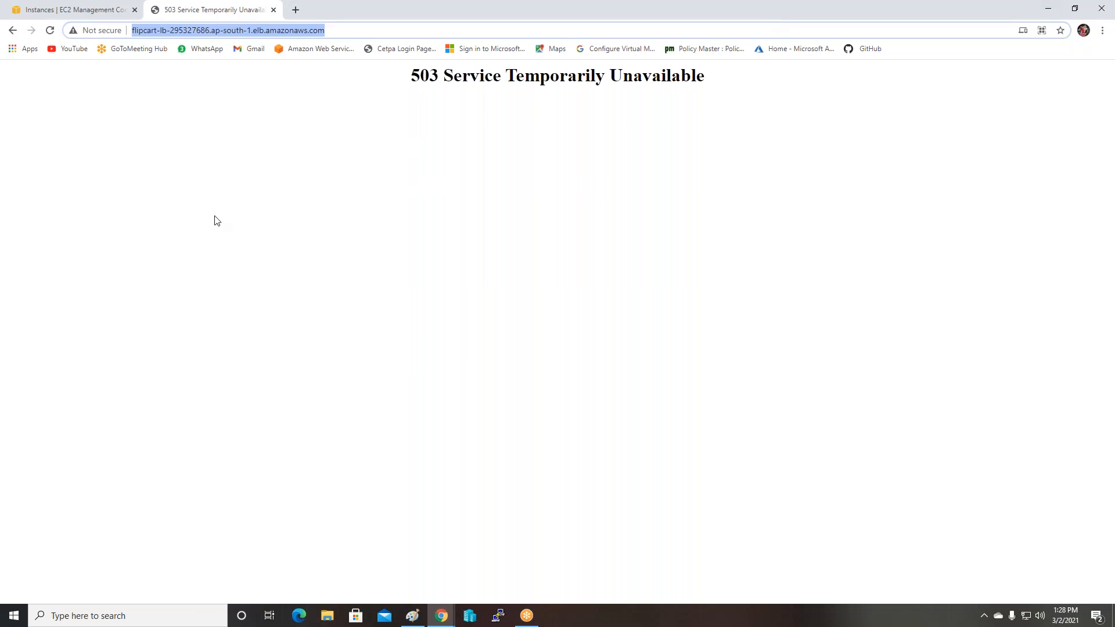
left_click(65, 13)
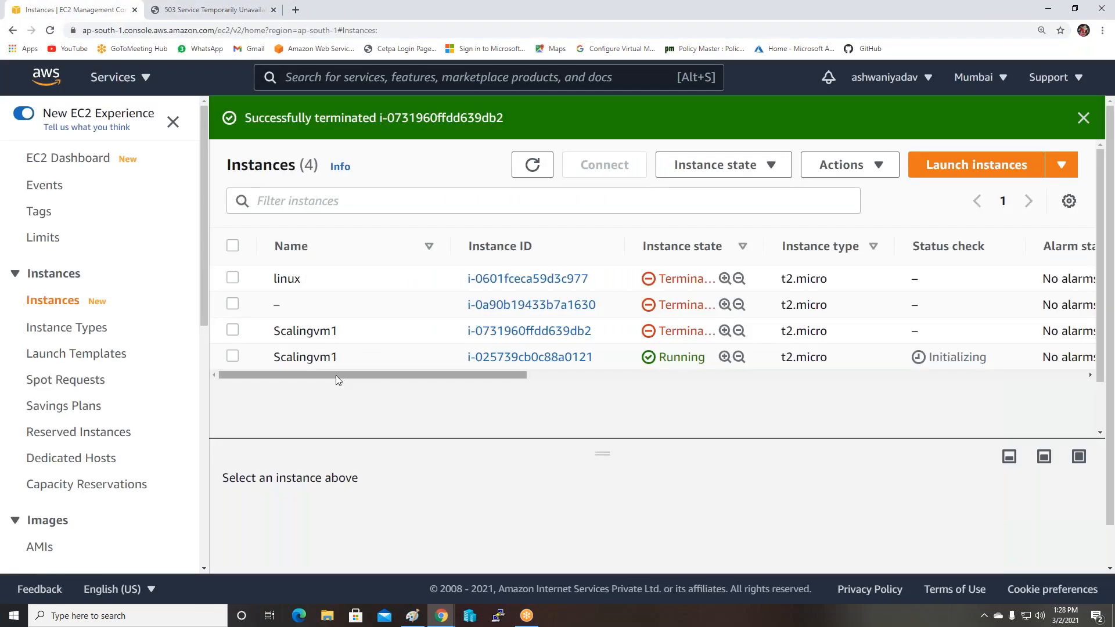
Select the new Scalingvm1 instance, then reload the load balancer page to get IIS 'Welcome to Google.com'
left_click(291, 358)
left_click_drag(598, 452, 591, 364)
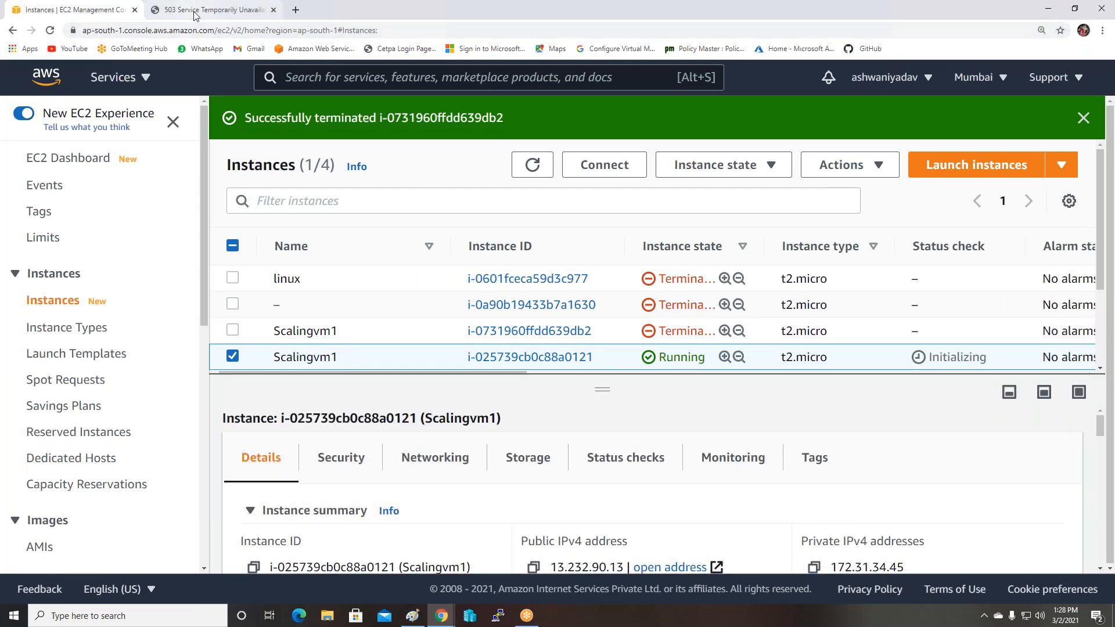
left_click(212, 9)
left_click(50, 30)
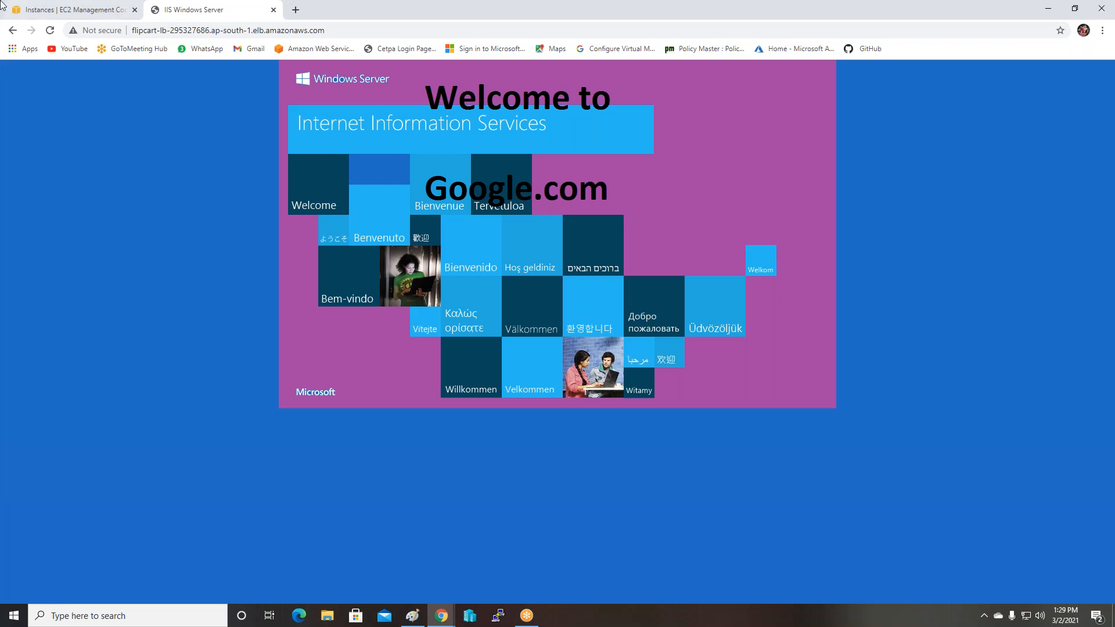
left_click(70, 9)
scroll(135, 348, "down", 6)
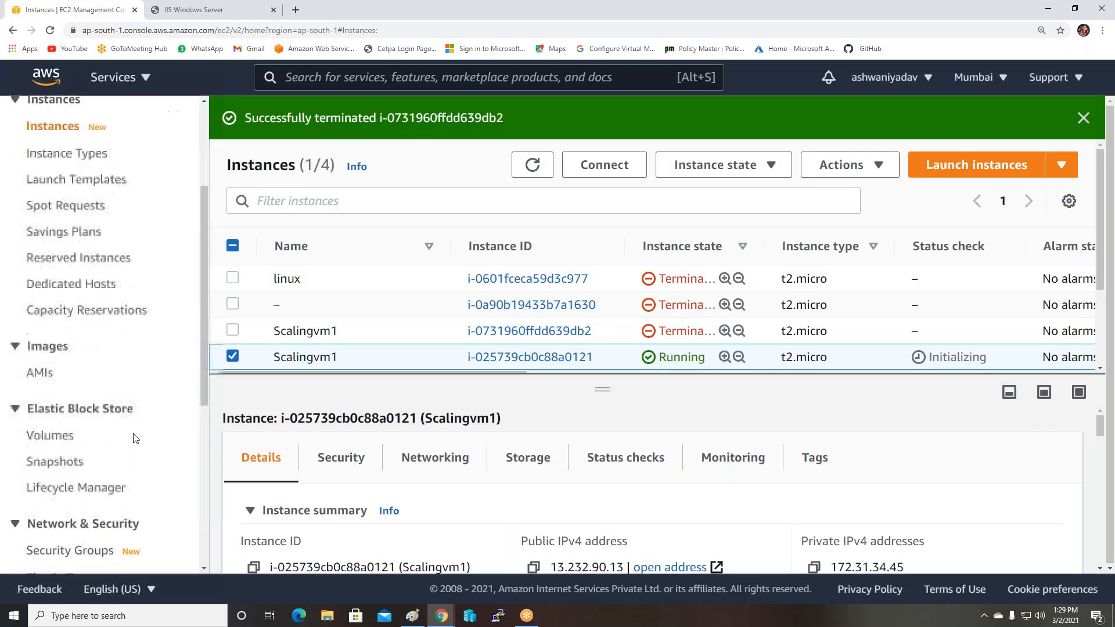
scroll(134, 438, "down", 3)
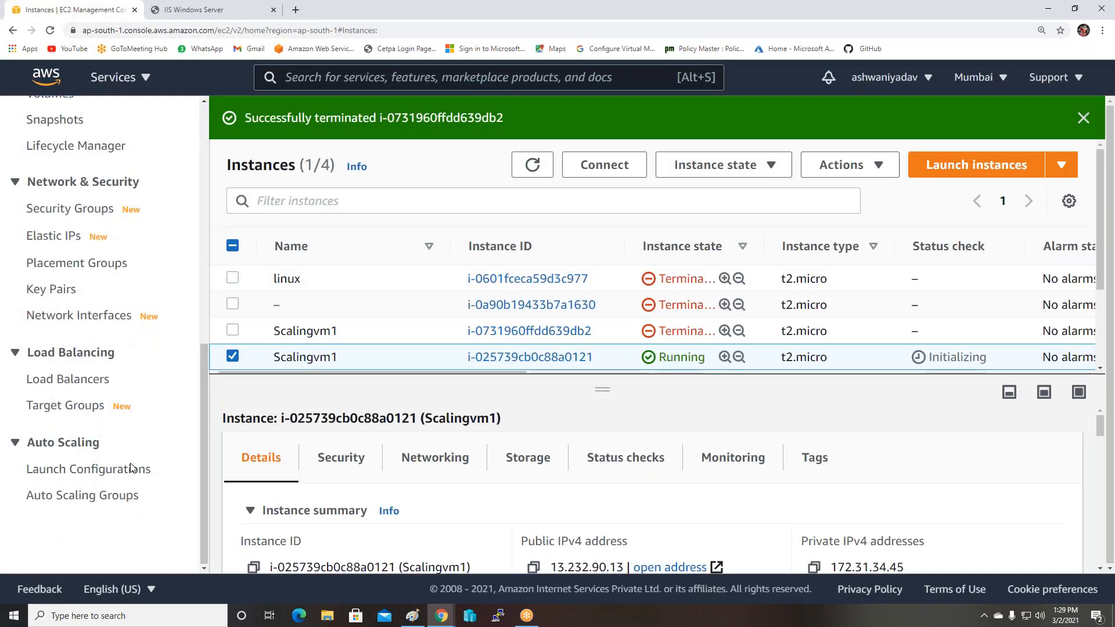
Edit the myscaling Auto Scaling group, switch its launch configuration to Flipcart server, and update
left_click(77, 497)
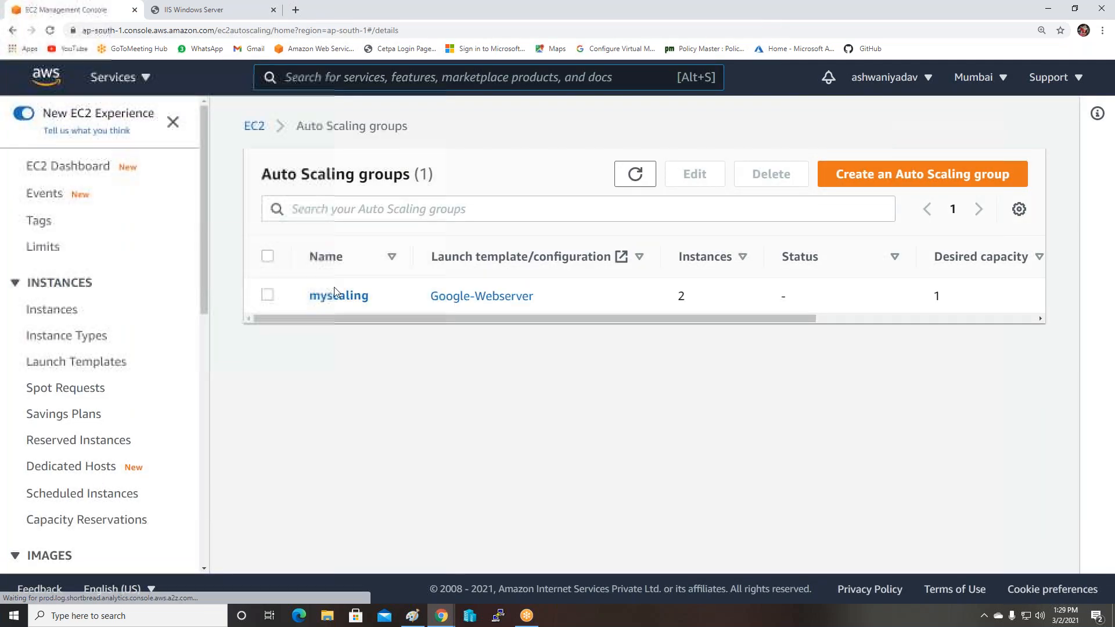
left_click(267, 297)
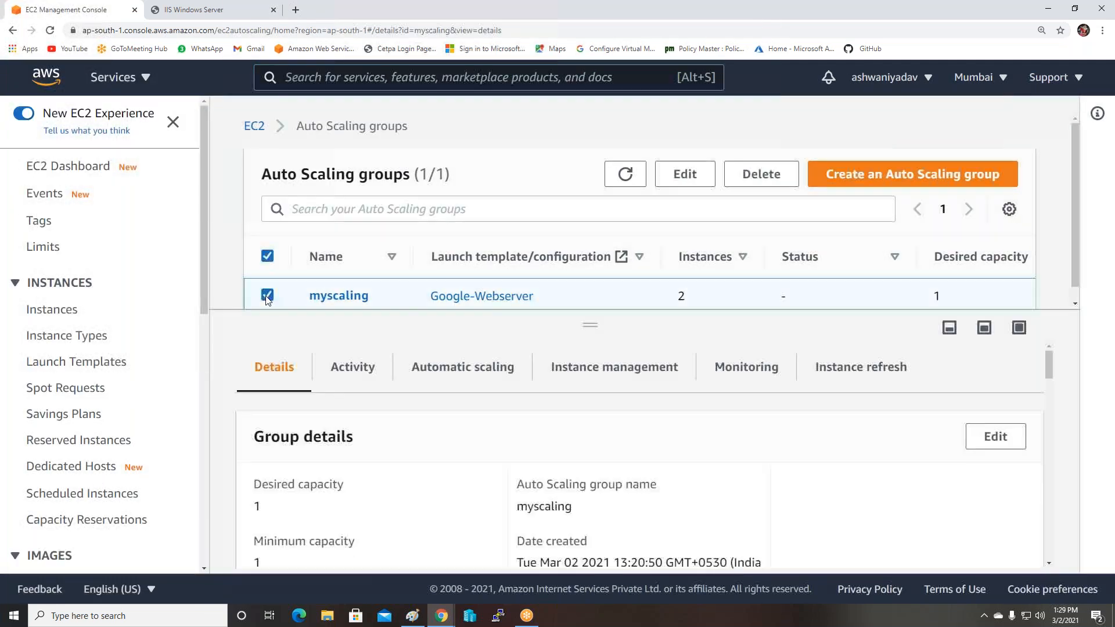
left_click(686, 174)
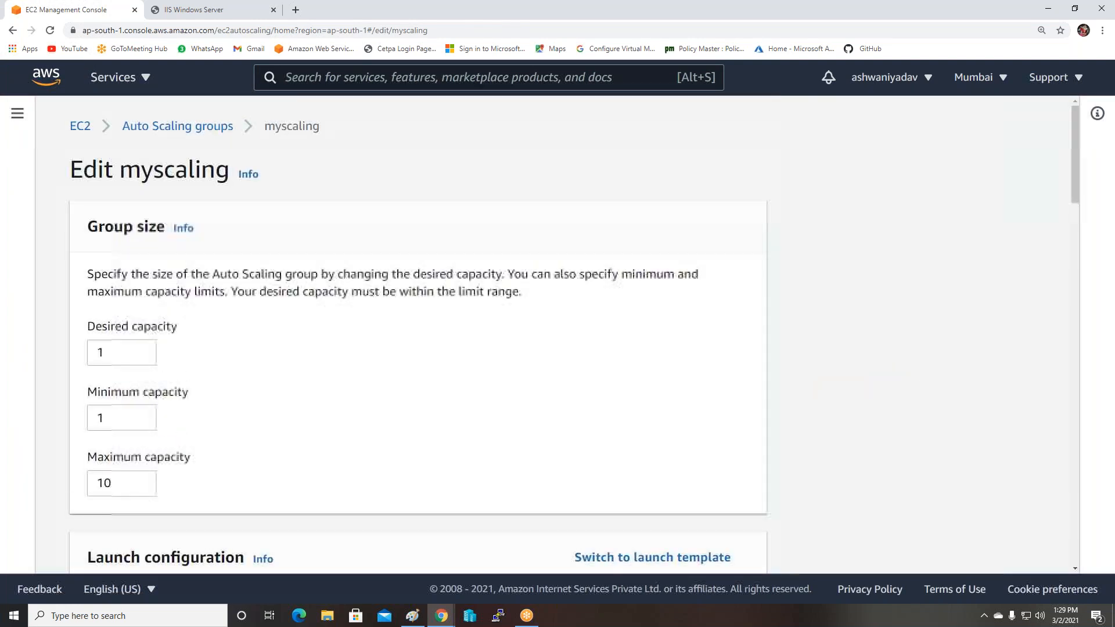
scroll(360, 346, "down", 4)
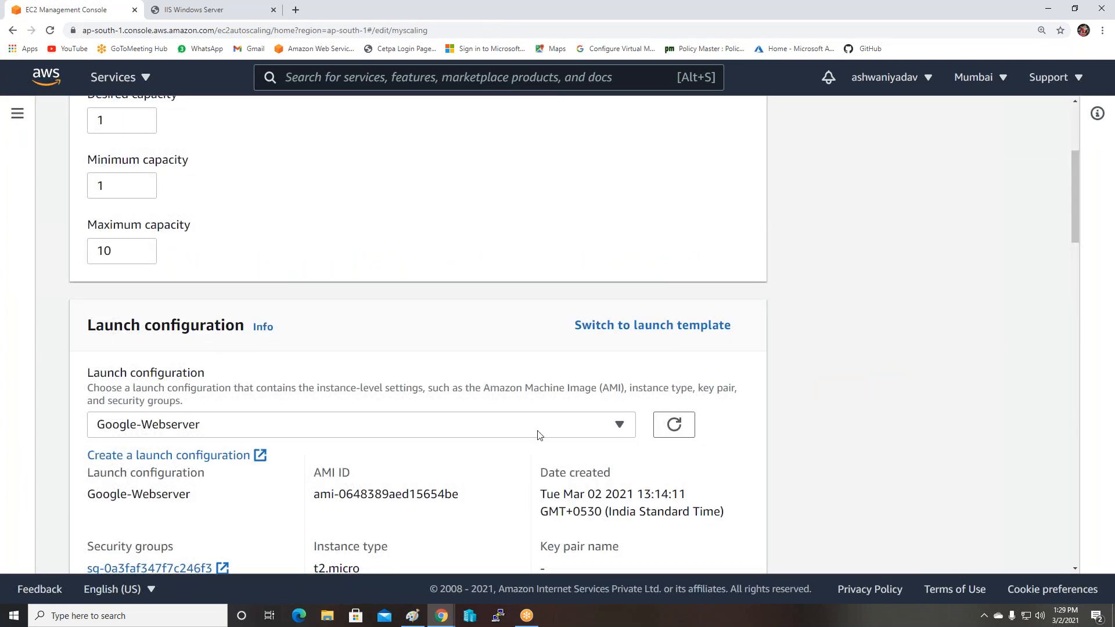
left_click(619, 427)
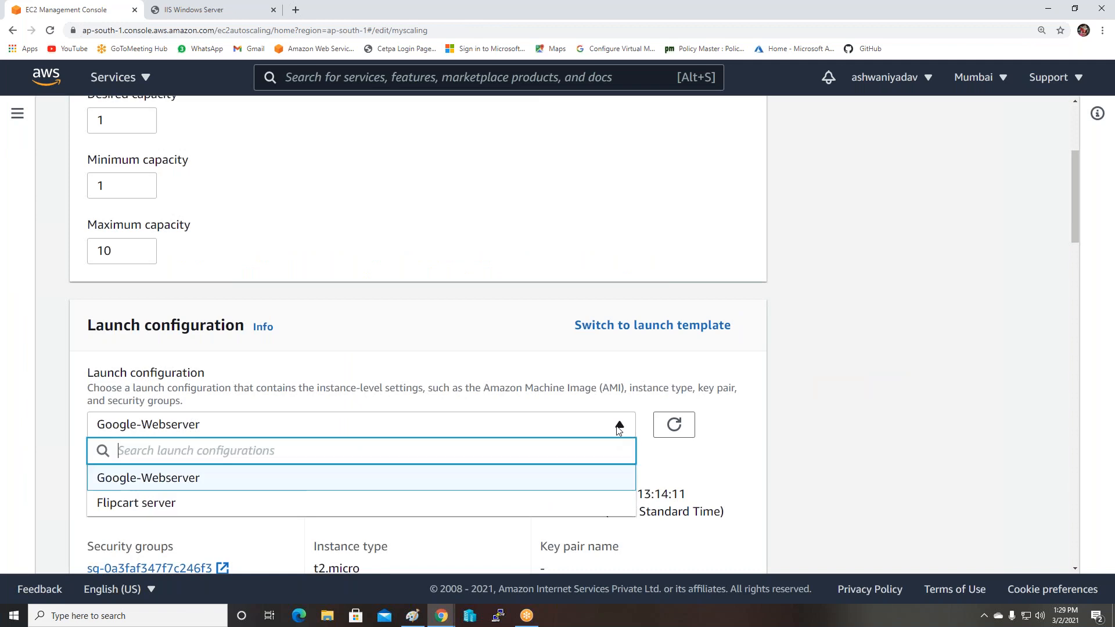
left_click(184, 503)
scroll(325, 459, "down", 14)
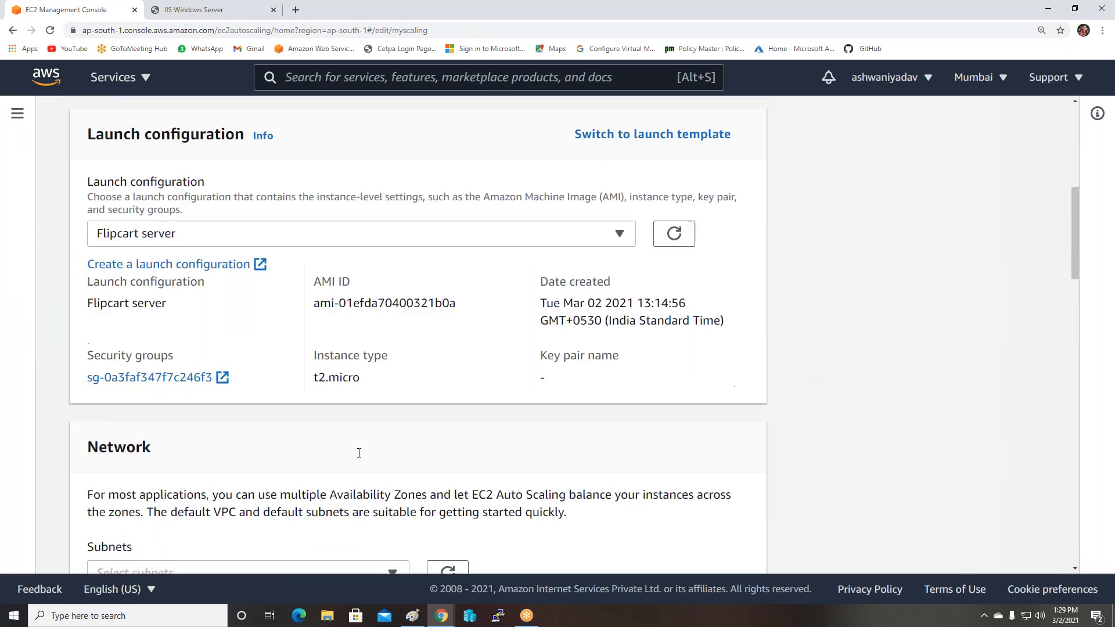
scroll(723, 465, "down", 15)
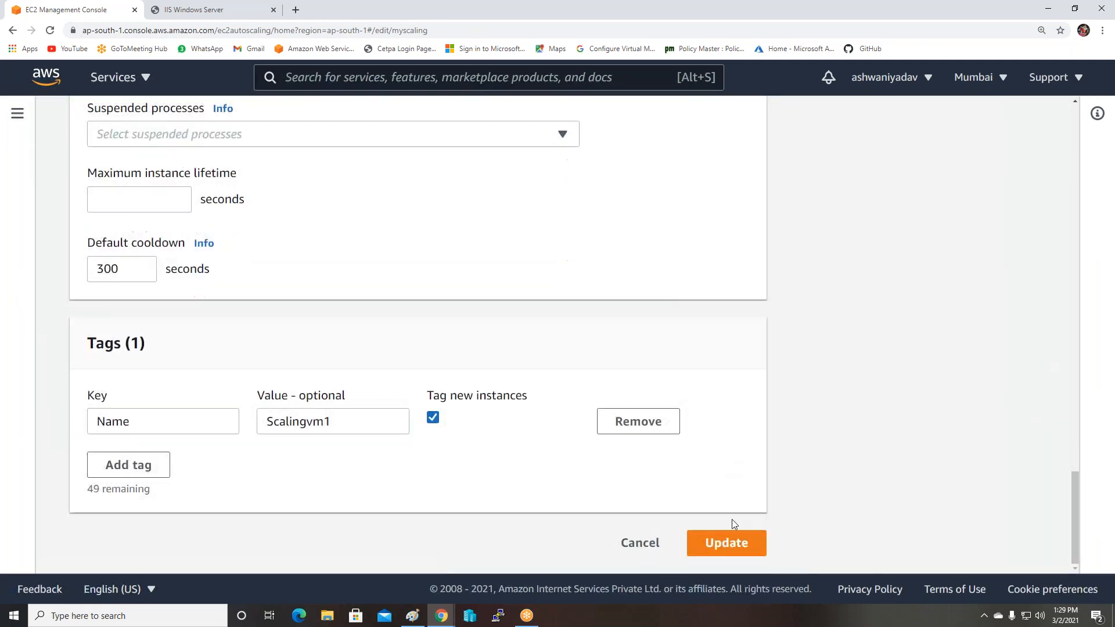
left_click(720, 542)
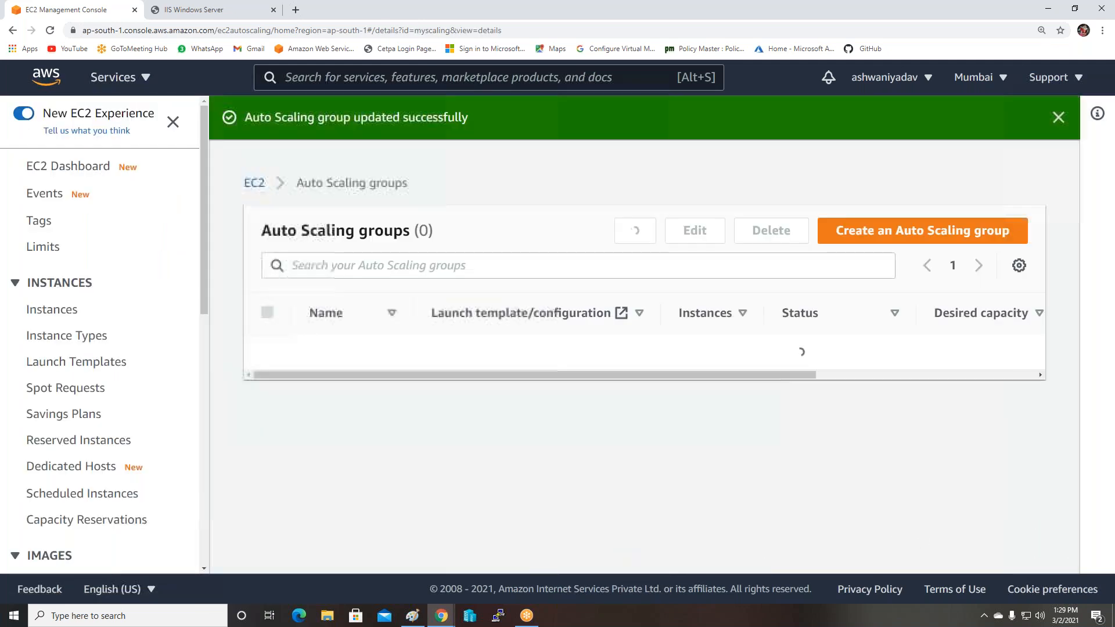
Terminate the running Scalingvm1 instance i-025739cb0c88a0121 from the Instances list
left_click(51, 316)
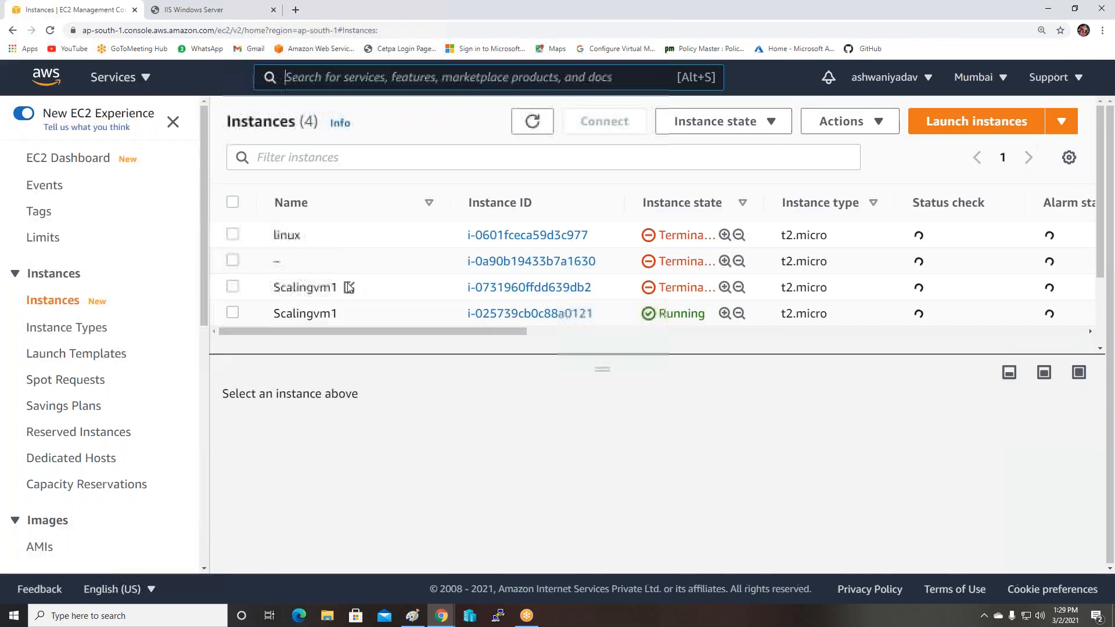
left_click(233, 313)
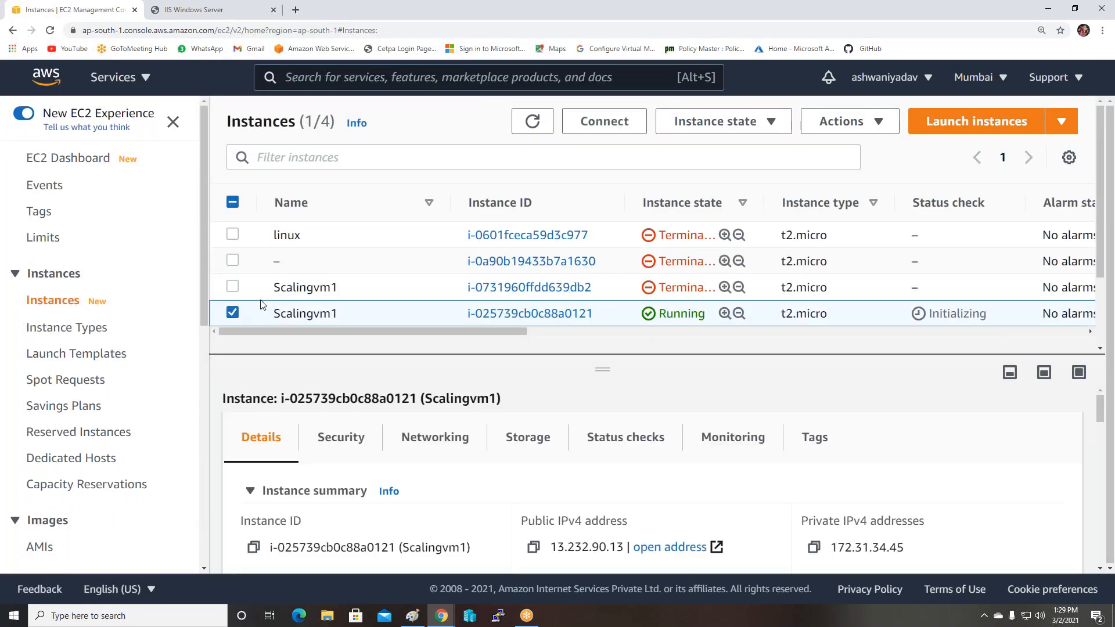
left_click(735, 122)
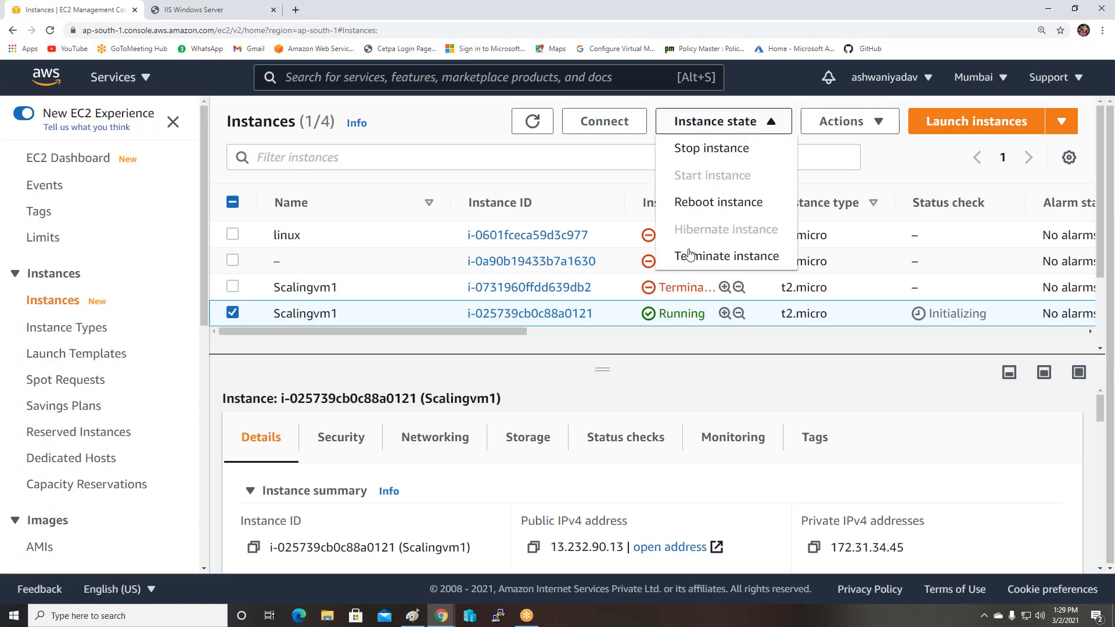
left_click(709, 256)
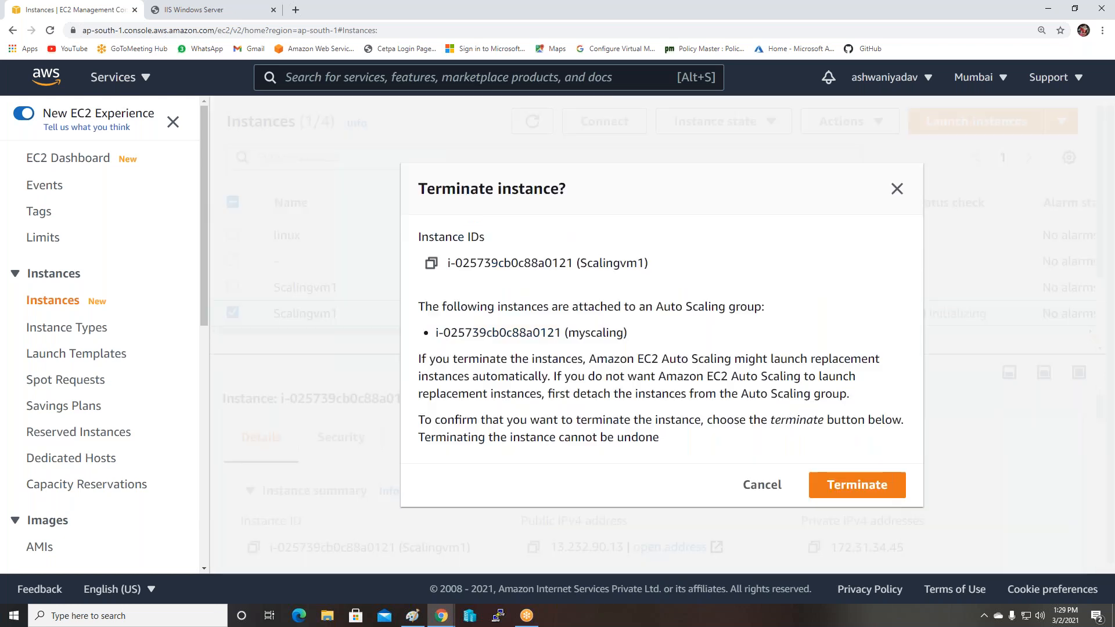
left_click(864, 492)
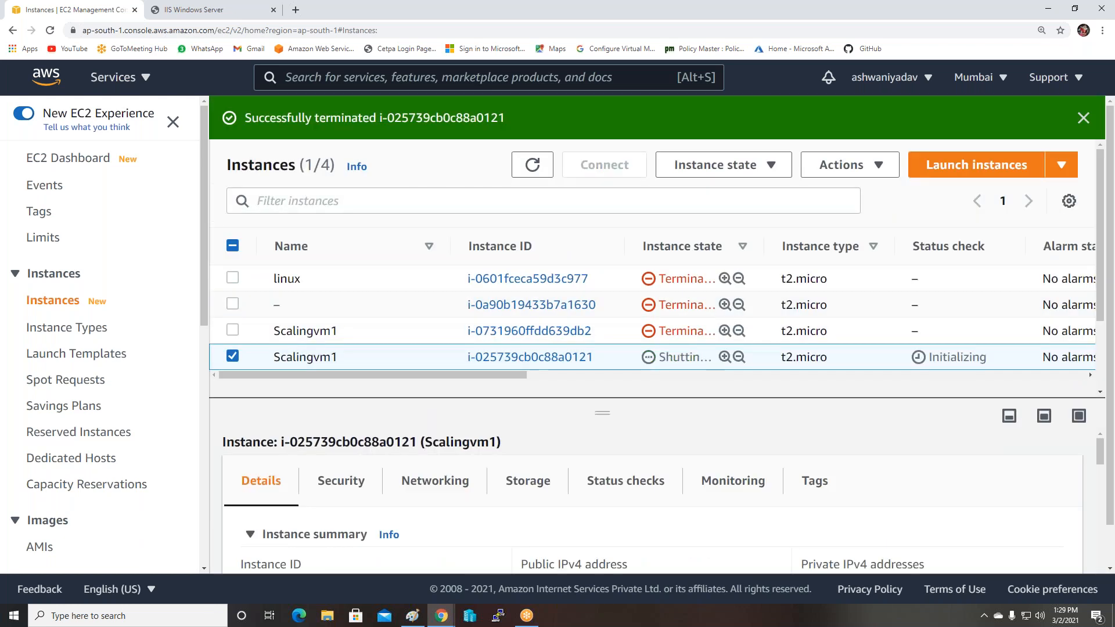
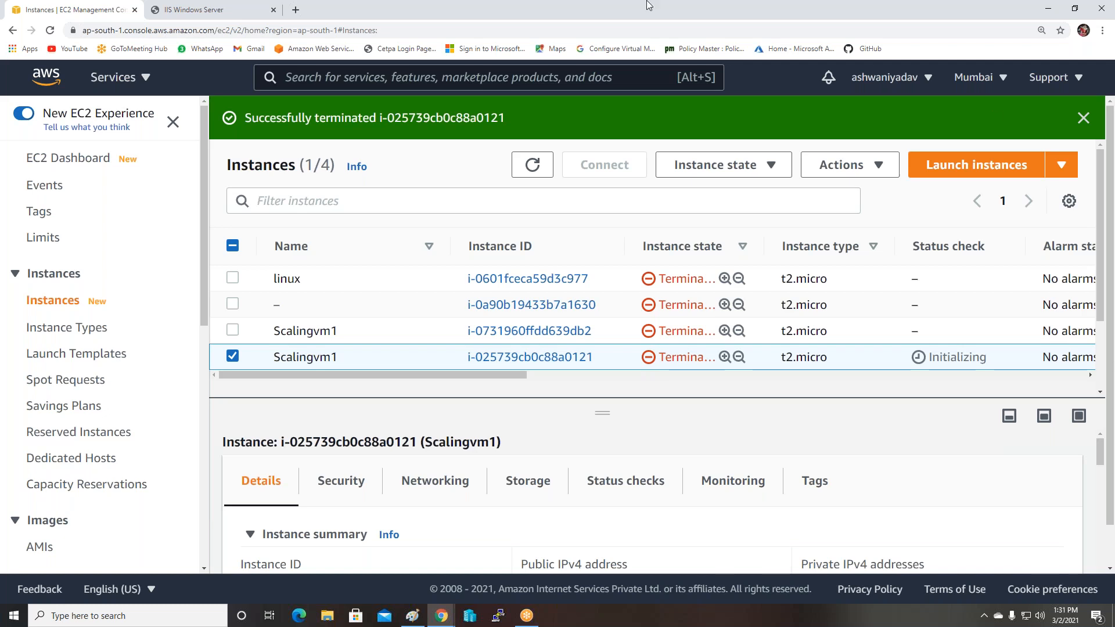
Refresh the instance list and reload the load-balancer site, which now returns 503 Service Temporarily Unavailable
left_click(532, 165)
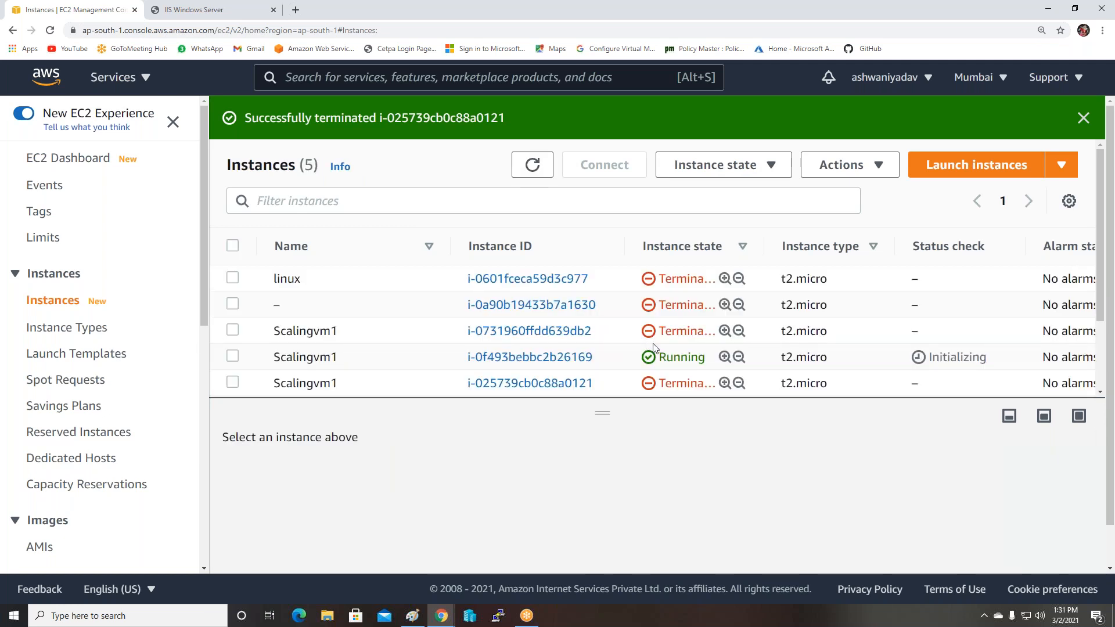
left_click(213, 10)
left_click(51, 31)
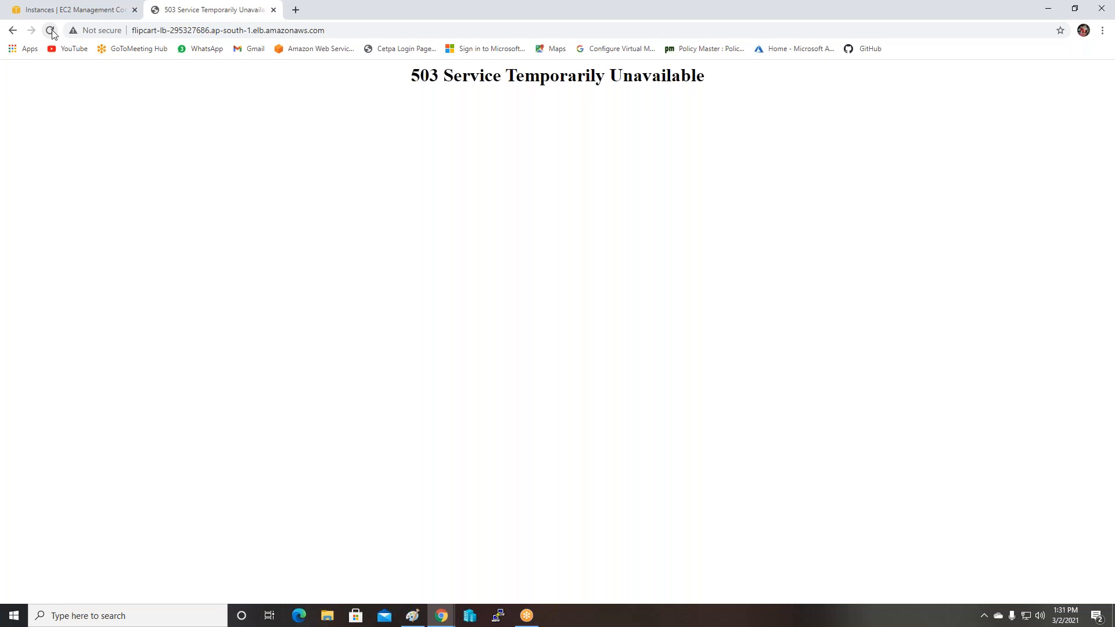
Reload the load-balancer site until the IIS page shows 'Welcome to Flipcart' again
left_click(883, 178)
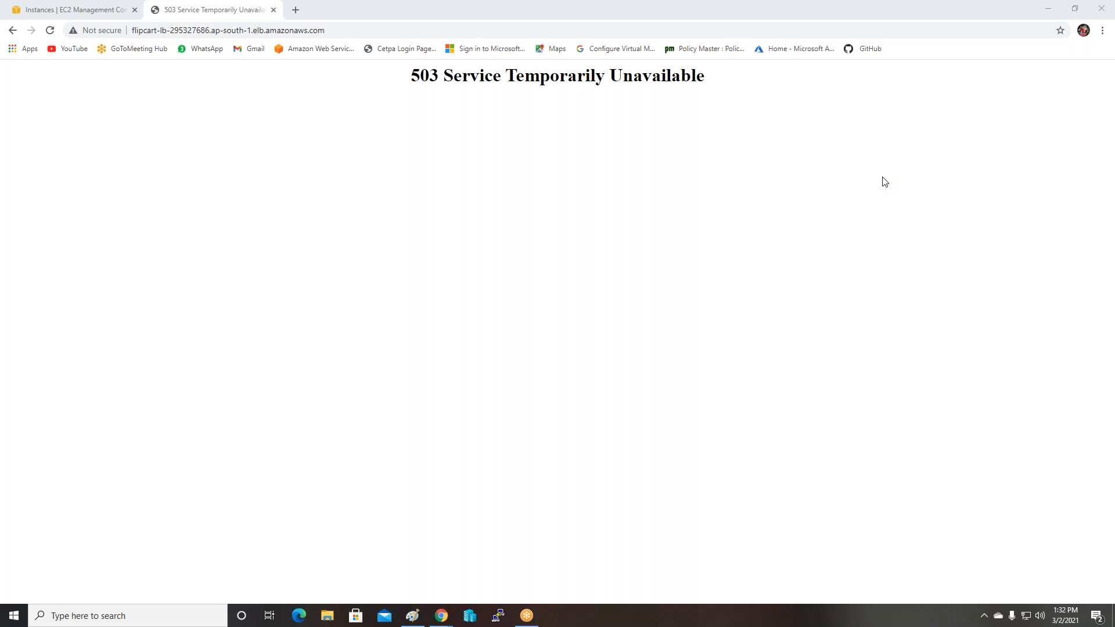
left_click(50, 30)
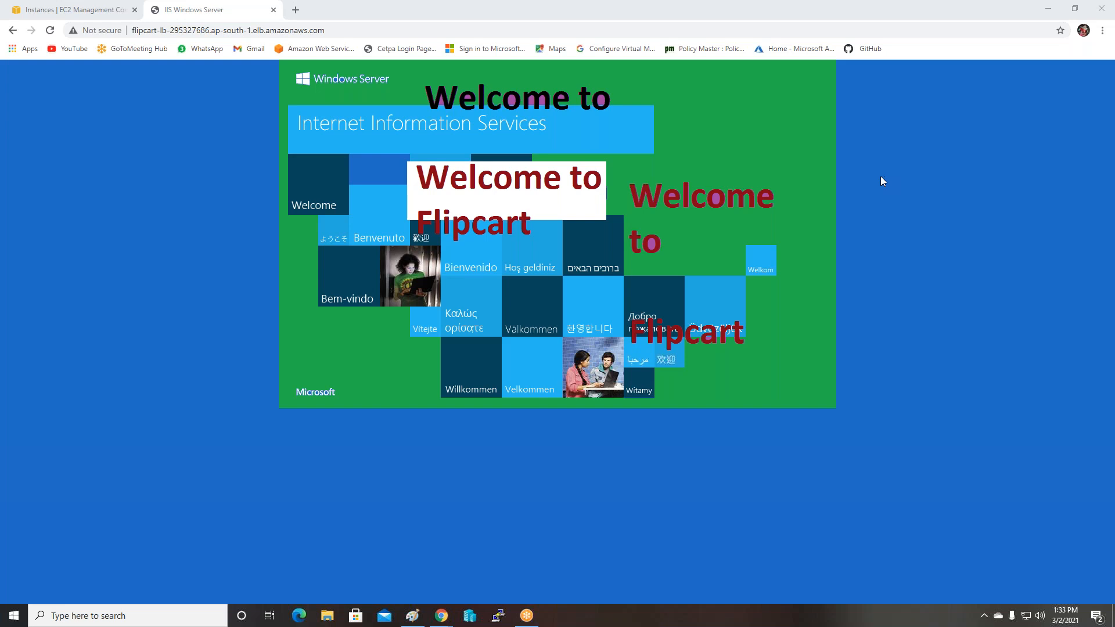
Select the new running Scalingvm1 instance and copy its public IPv4 address
left_click(43, 10)
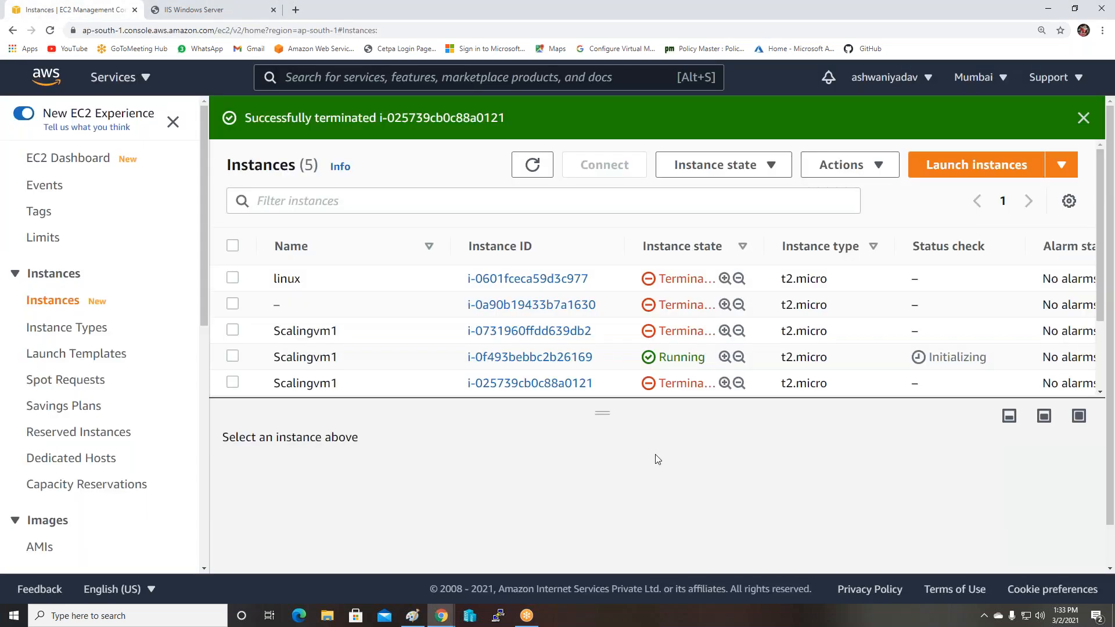
left_click(233, 357)
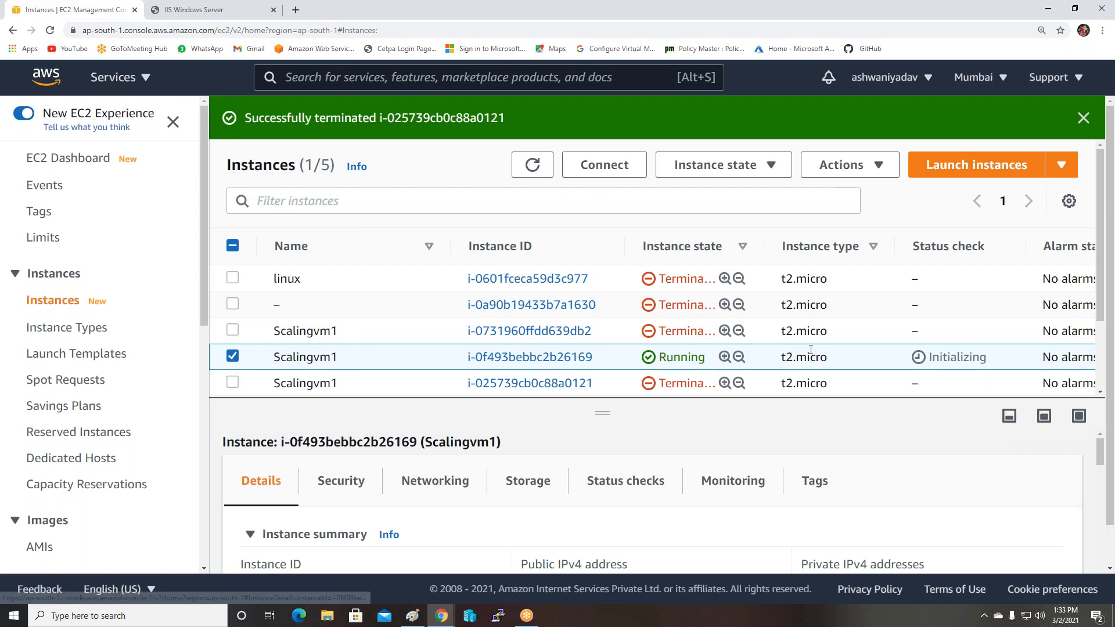
scroll(535, 511, "down", 1)
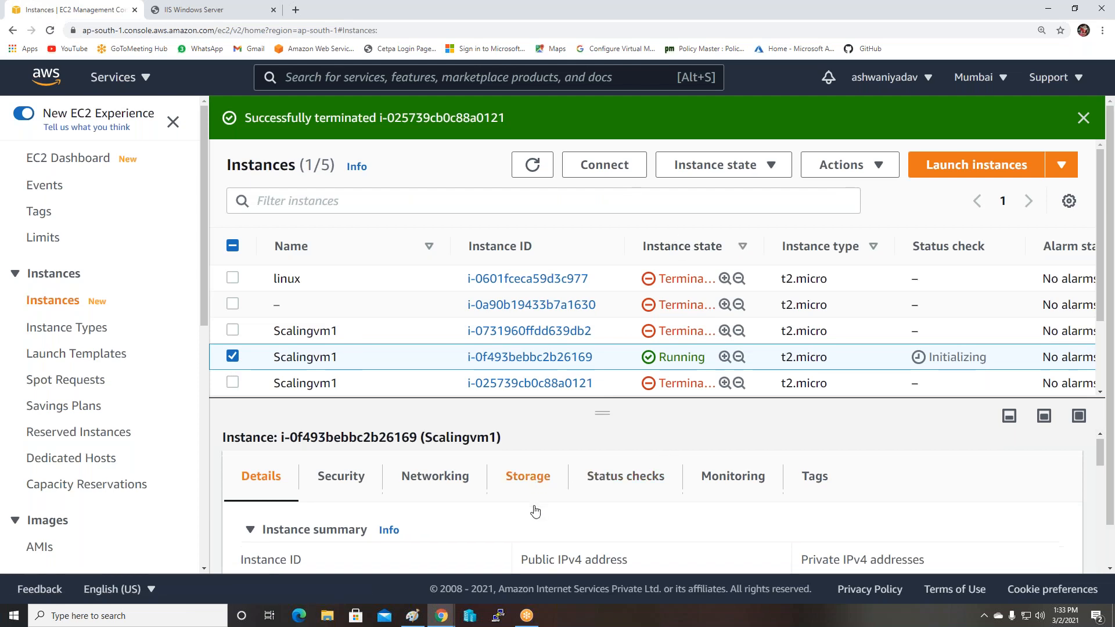
scroll(535, 511, "down", 2)
left_click(533, 474)
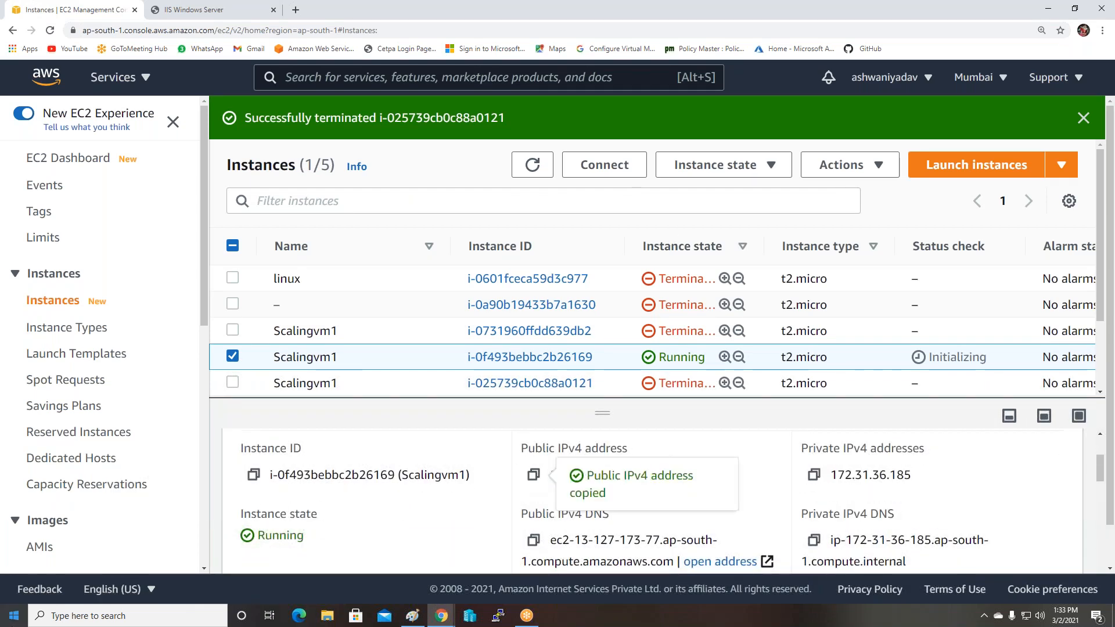
left_click(14, 615)
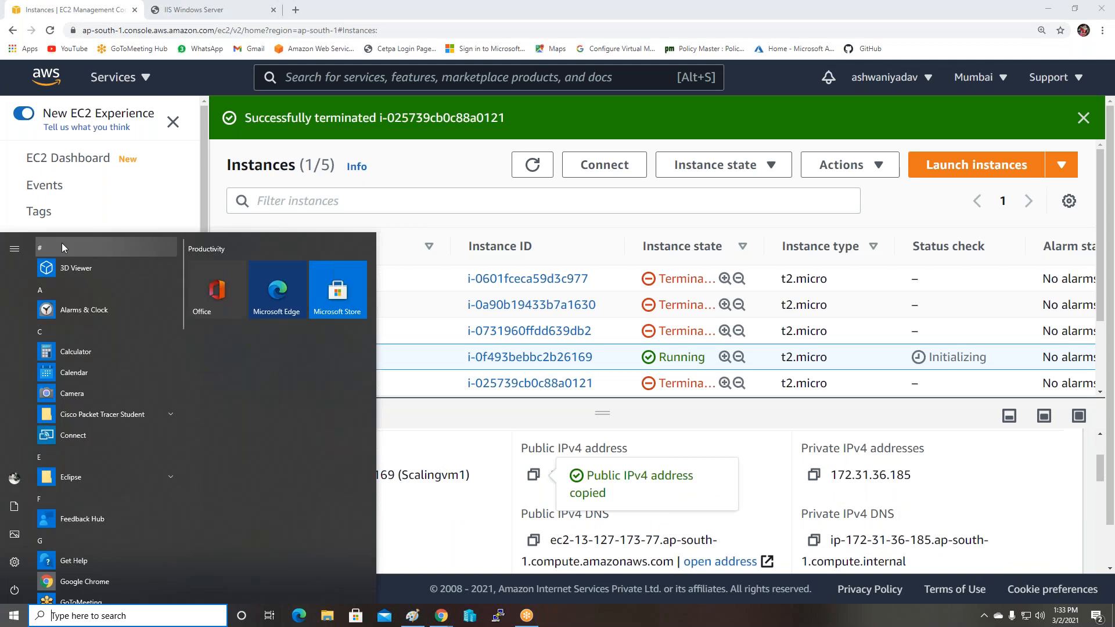
Remote Desktop into 13.127.173.77 as administrator with the account password, accepting the certificate warning
type("rem")
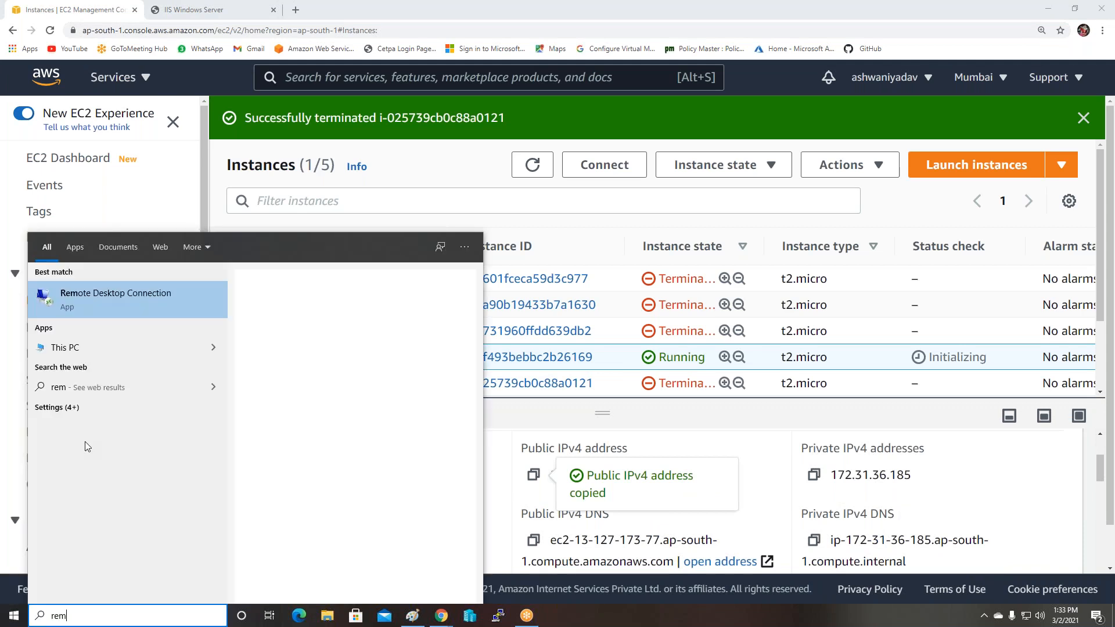
left_click(92, 302)
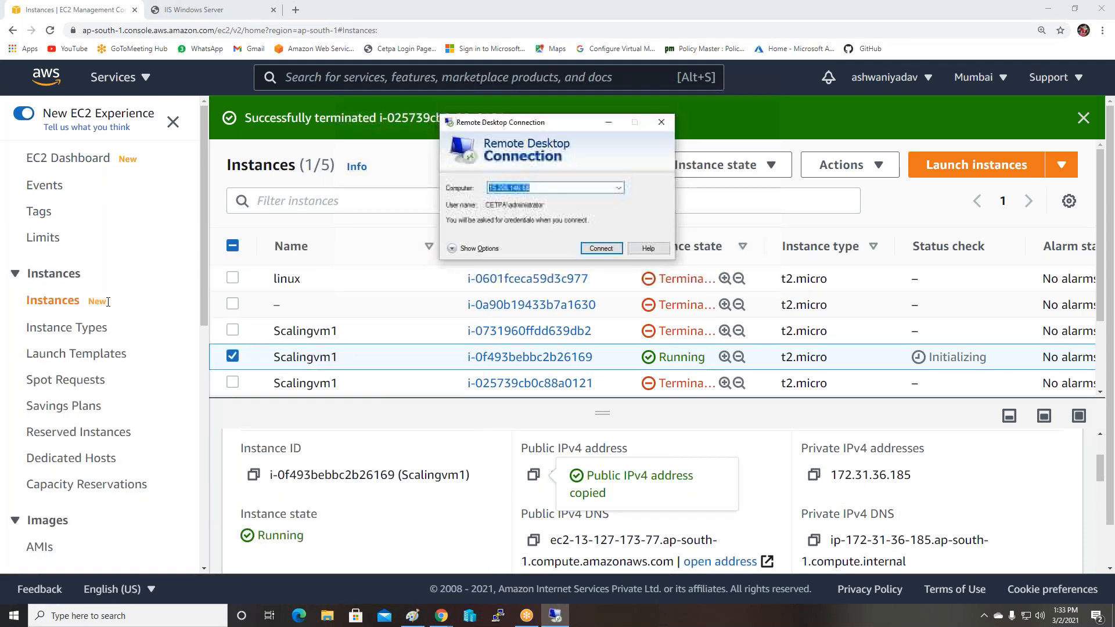
key("ctrl+v")
left_click(589, 249)
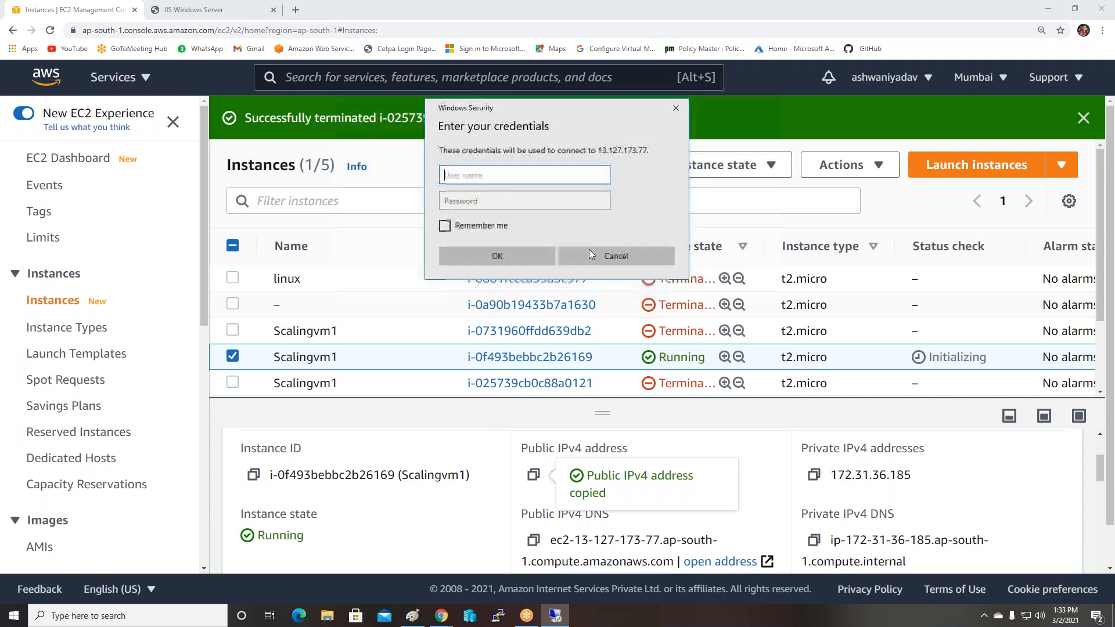
type("ad")
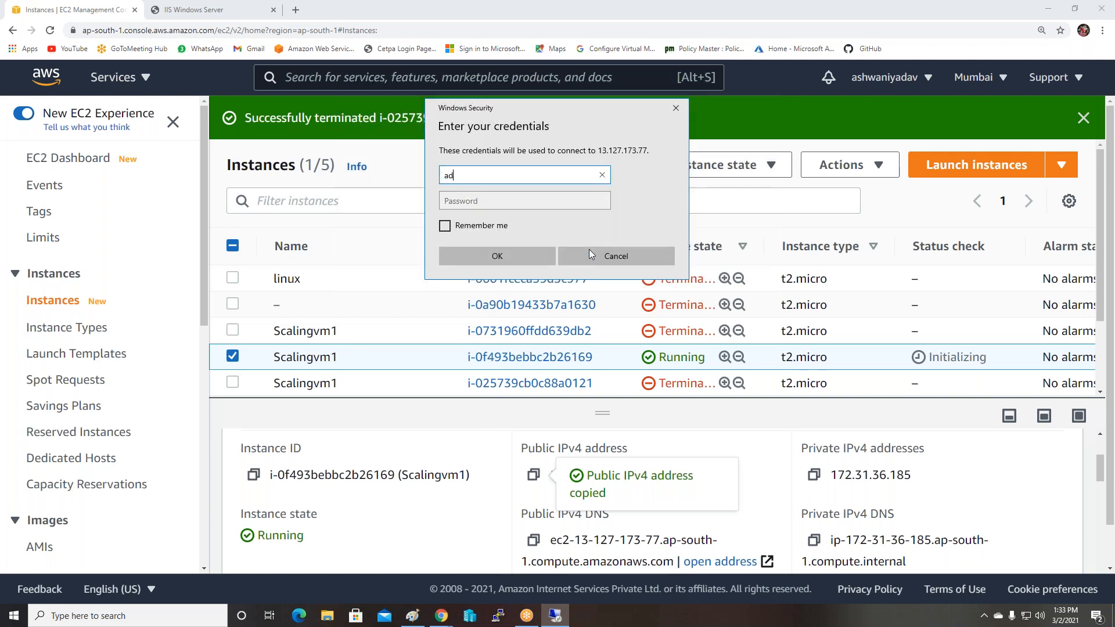
type("ministrator")
key("Tab")
type("****")
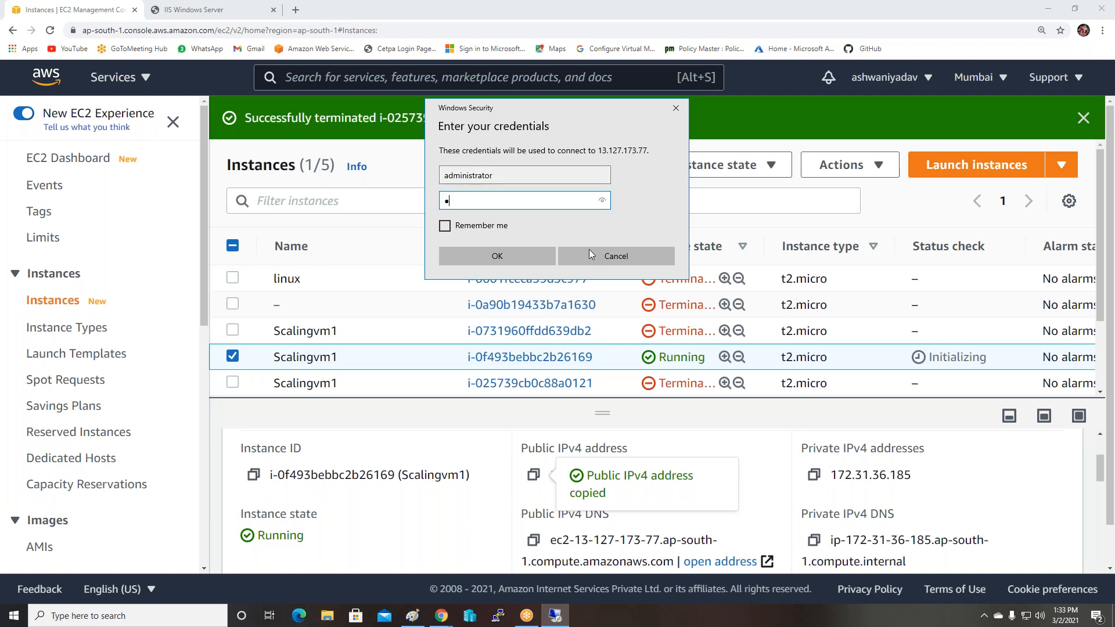
type("****")
key("Return")
left_click(593, 288)
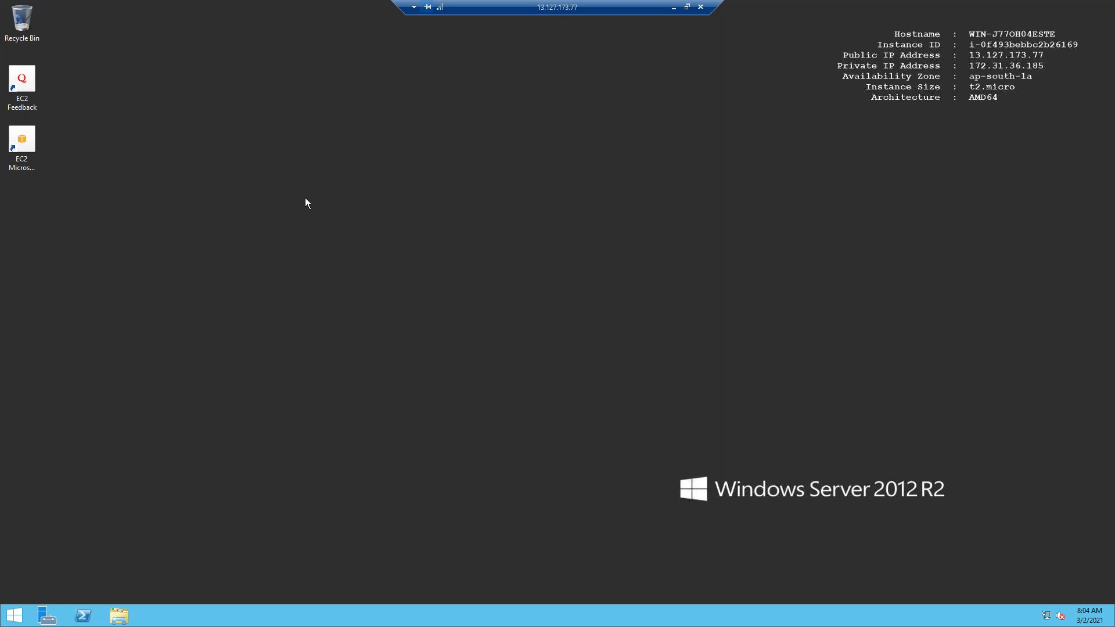
Open Notepad and write the line 'a.bat'
key("super")
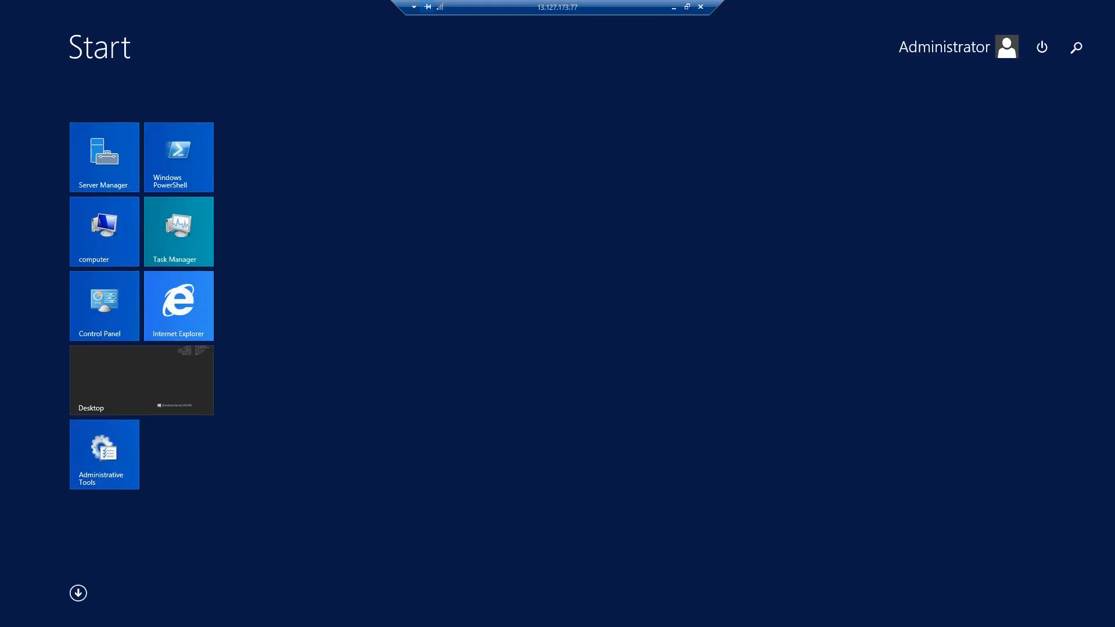
type("notepad")
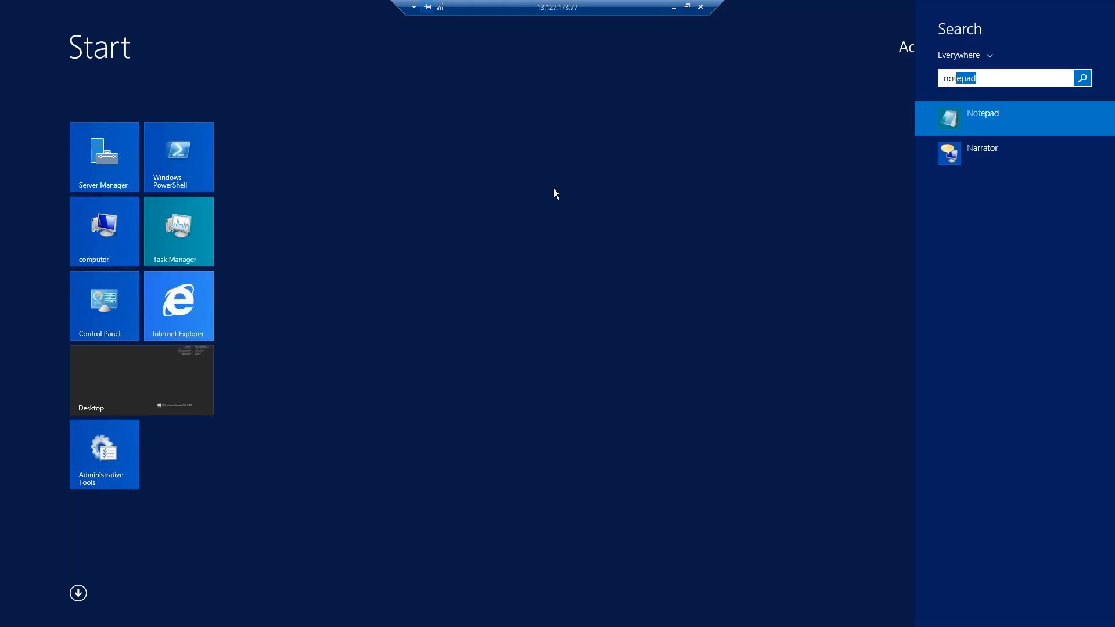
left_click(977, 106)
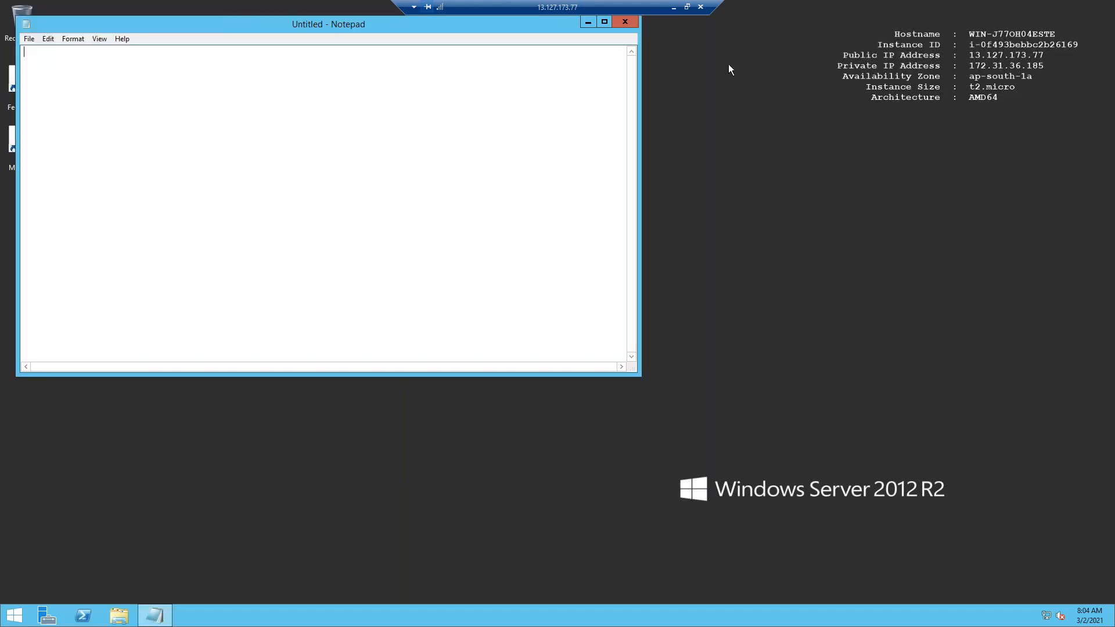
type("a.bat")
Save the file to the Desktop as a.bat and close Notepad
left_click(29, 39)
left_click(54, 92)
type("a.bat")
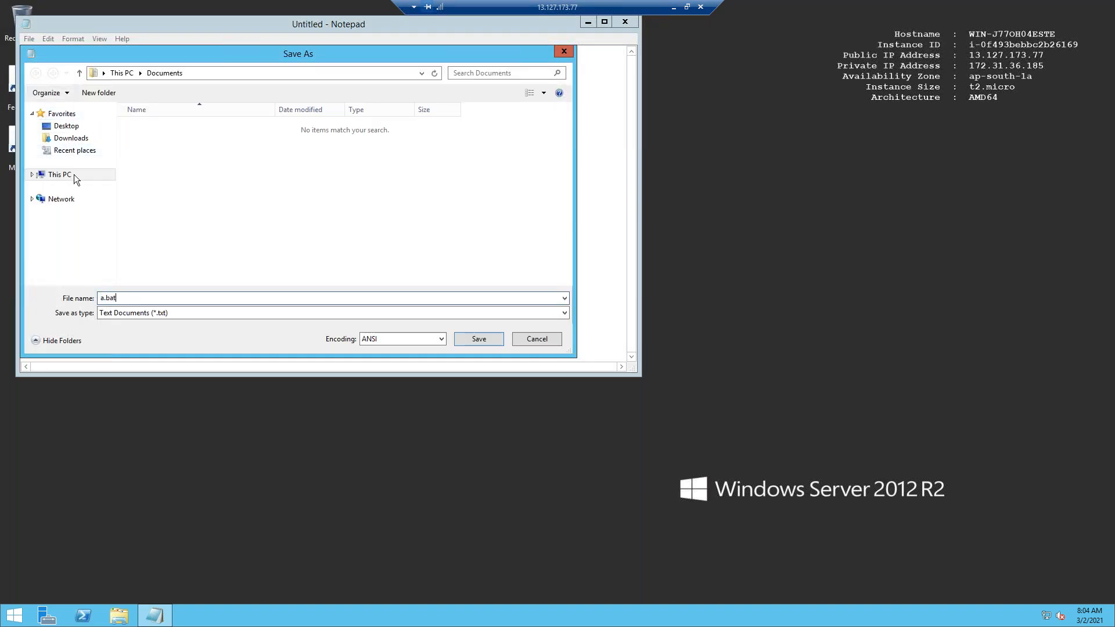
left_click(66, 126)
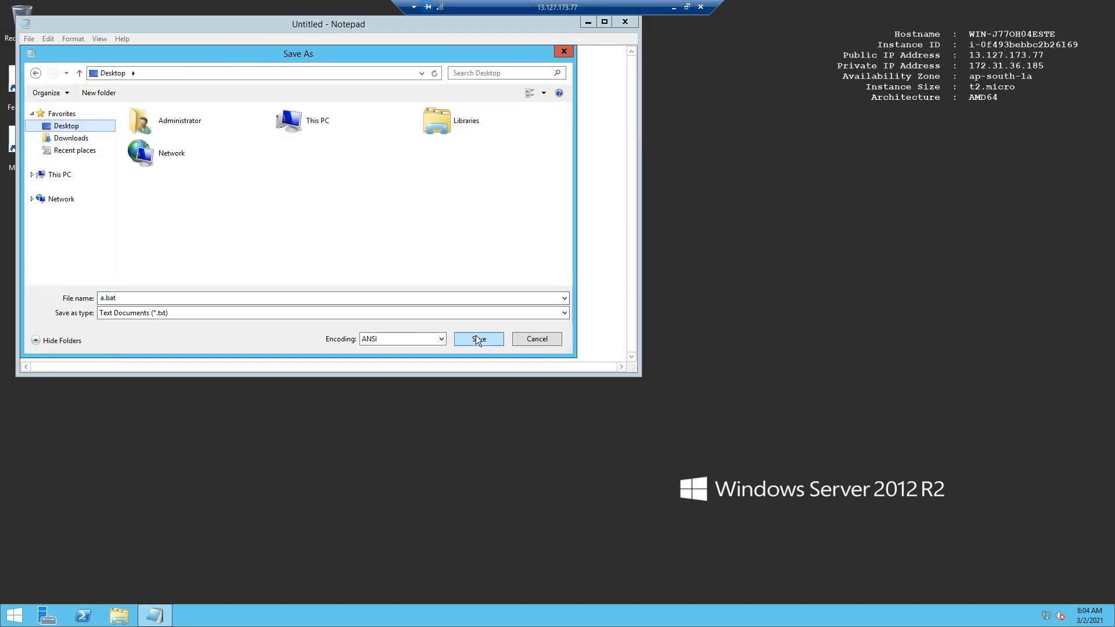
left_click(476, 337)
left_click(621, 26)
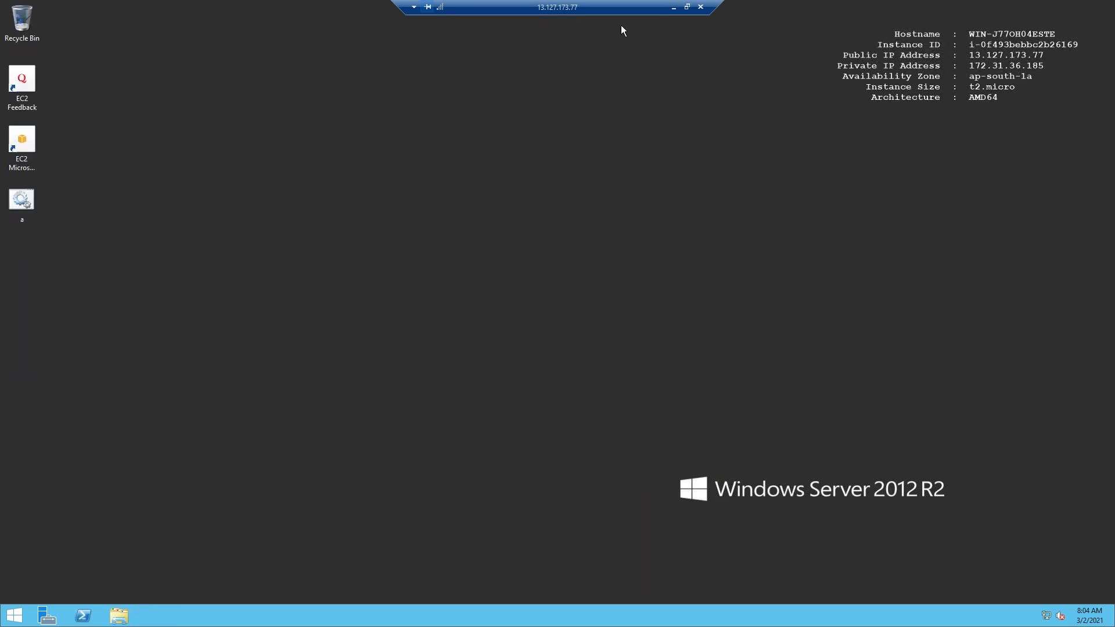
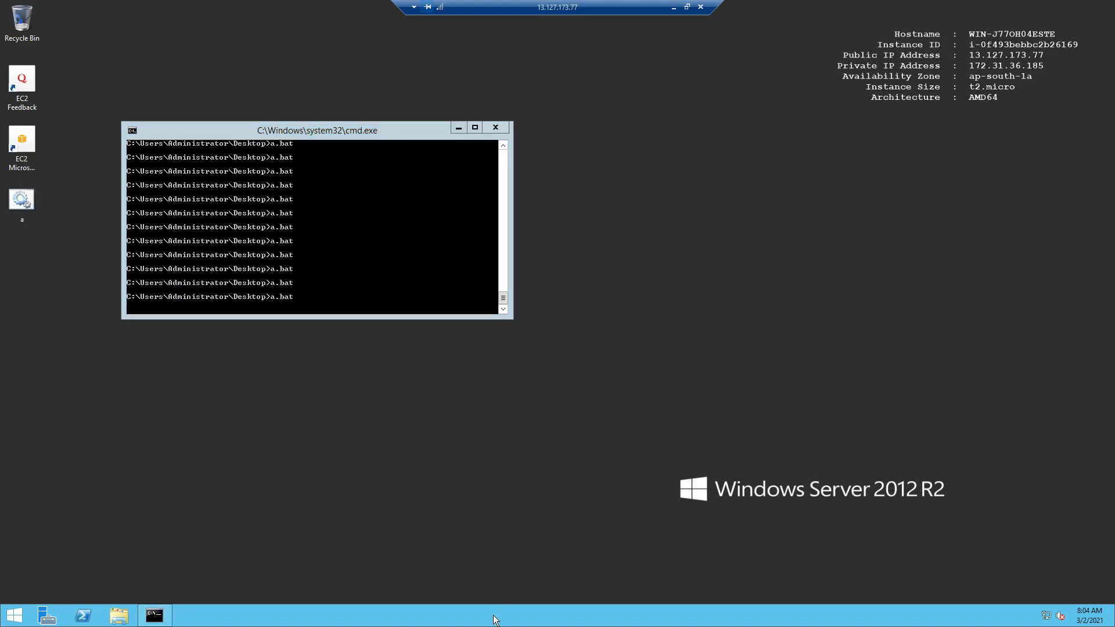
Open Task Manager's detailed view on the remote server, showing Windows Command Processor driving CPU to 99%
right_click(494, 619)
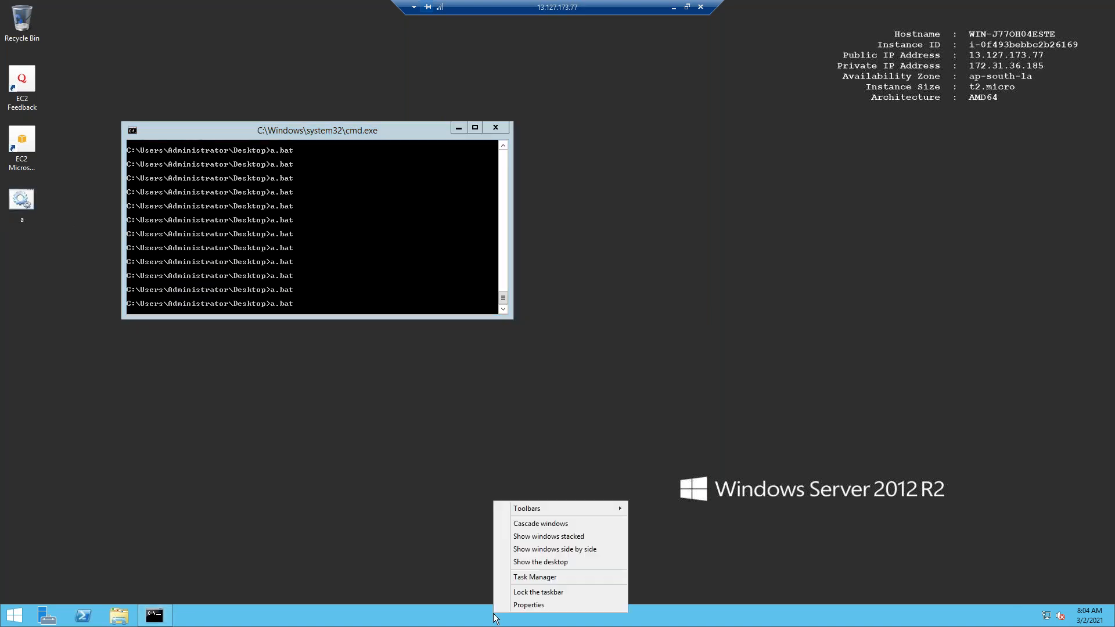
left_click(552, 575)
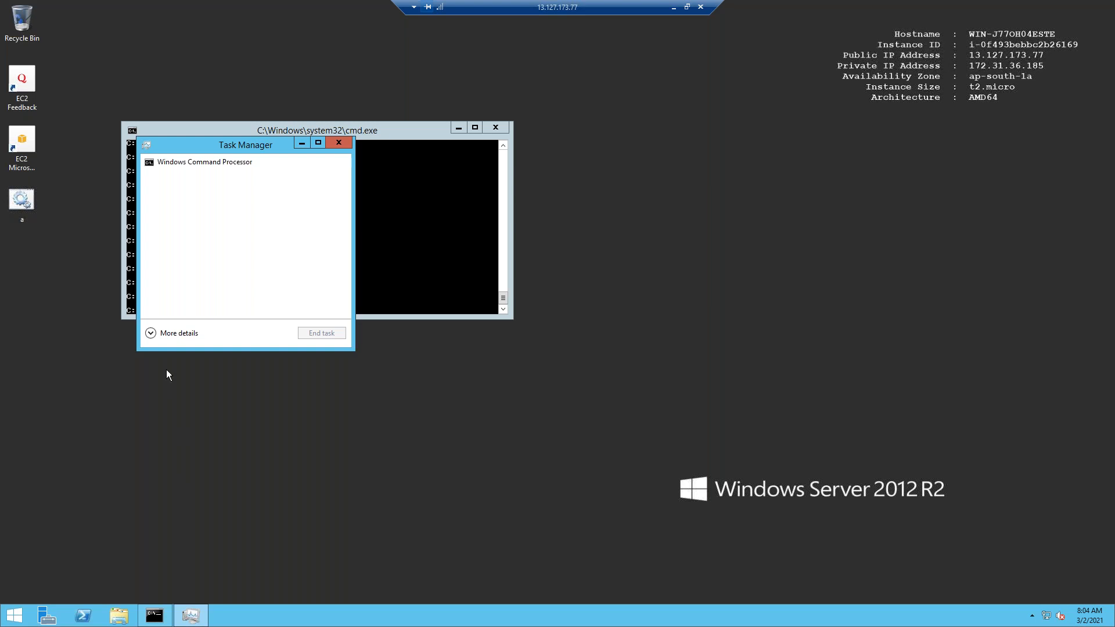
left_click(153, 333)
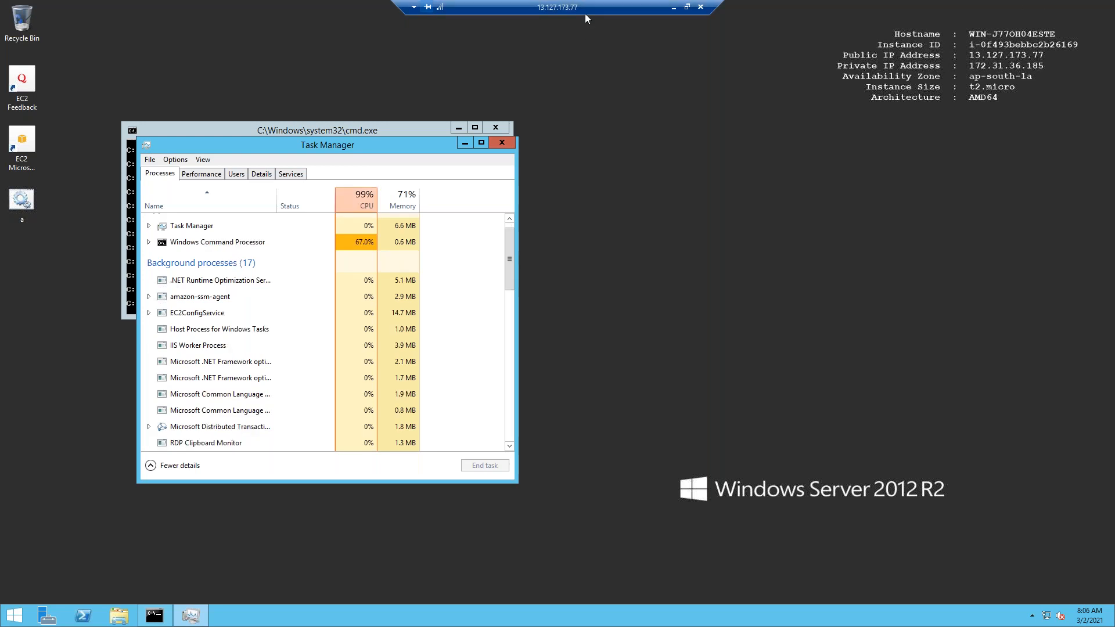
Minimize the remote session and refresh the EC2 Instances list twice
left_click(673, 7)
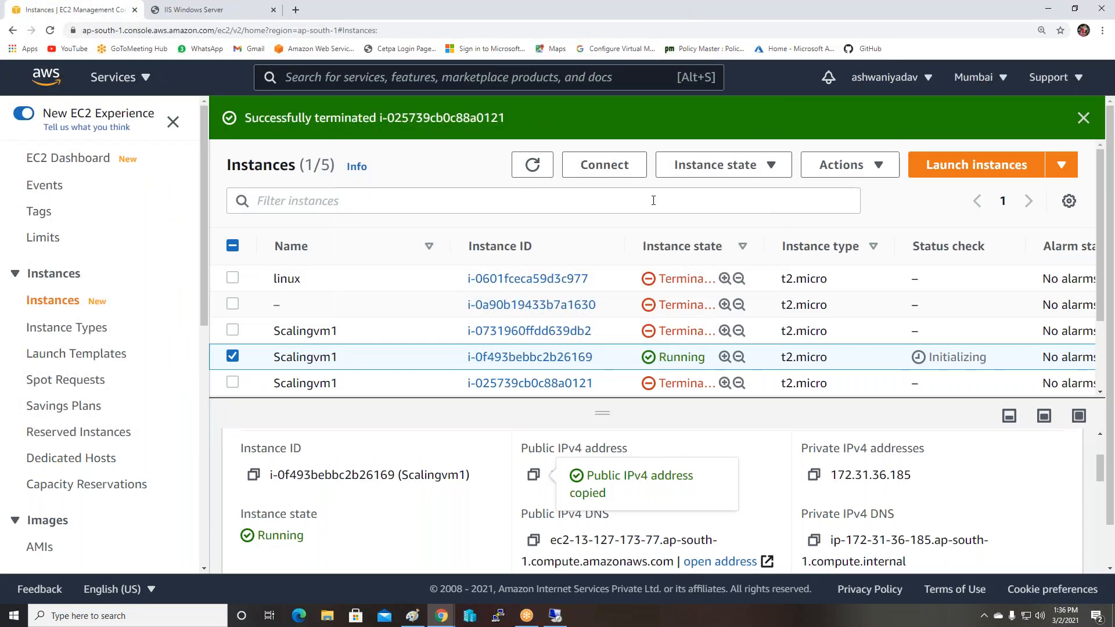
left_click(532, 165)
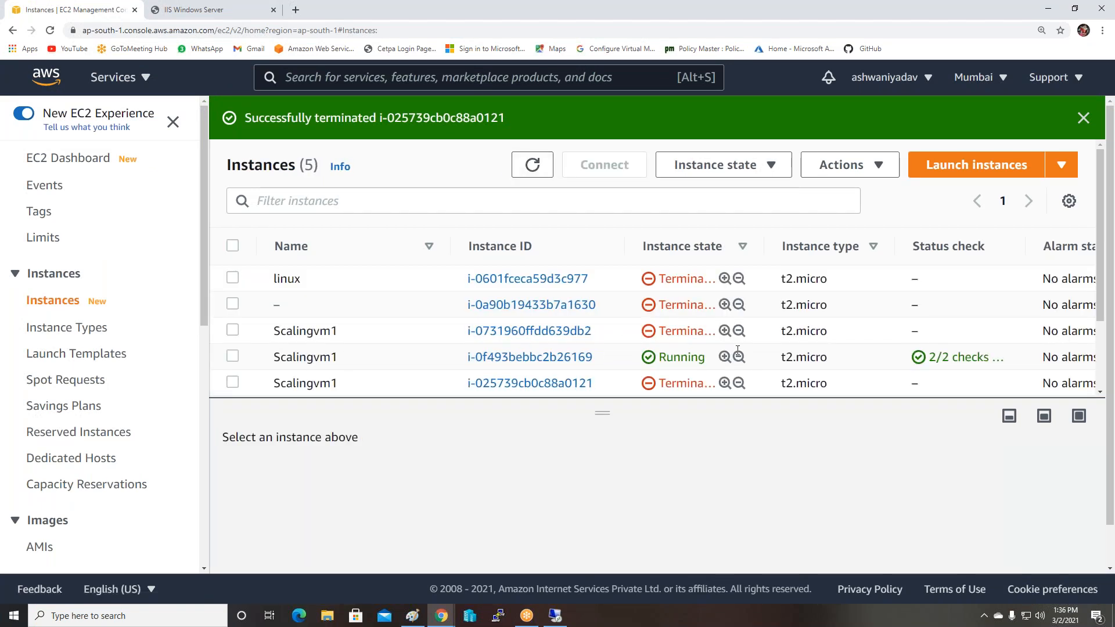
left_click(532, 165)
Select the running Scalingvm1 instance i-0f493bebbc2b26169 and resize the details pane to inspect it
left_click(232, 356)
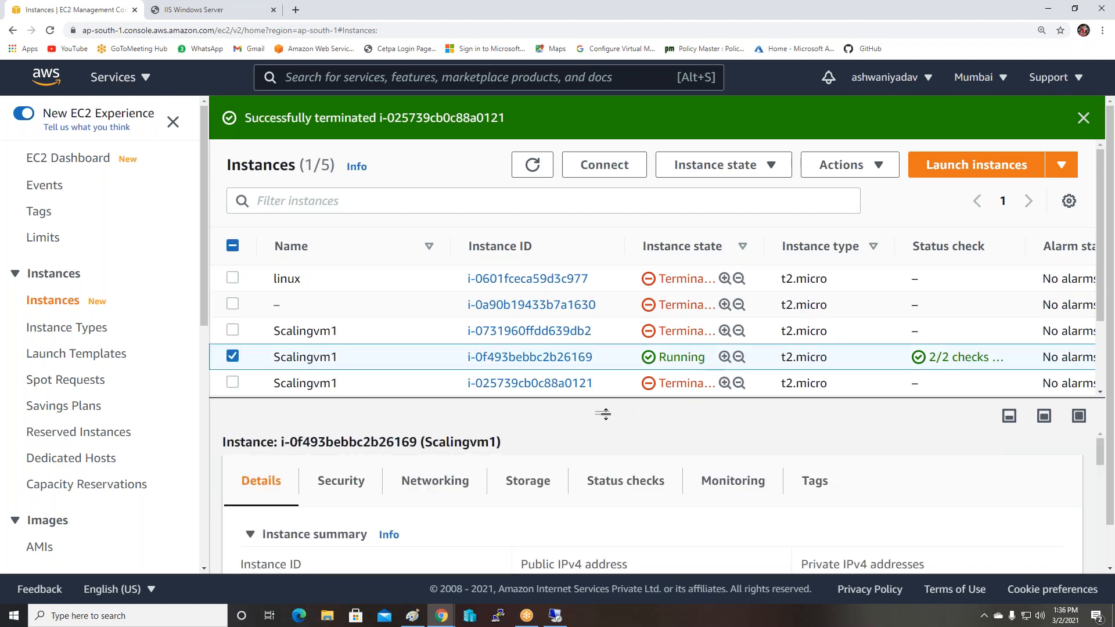
left_click_drag(604, 413, 593, 392)
scroll(547, 495, "down", 2)
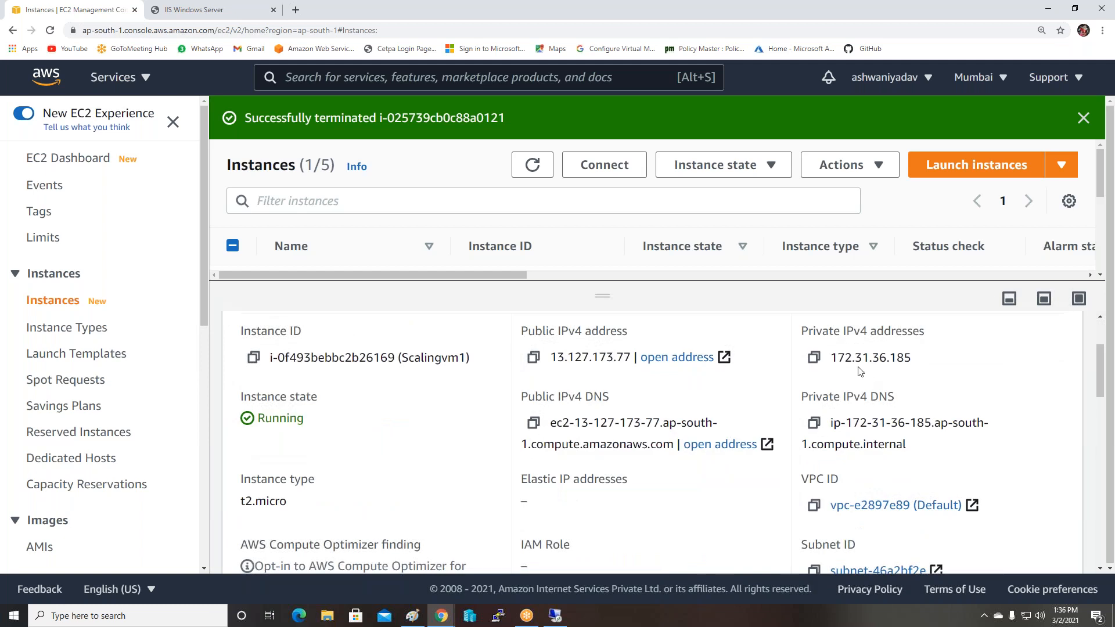
scroll(625, 422, "up", 2)
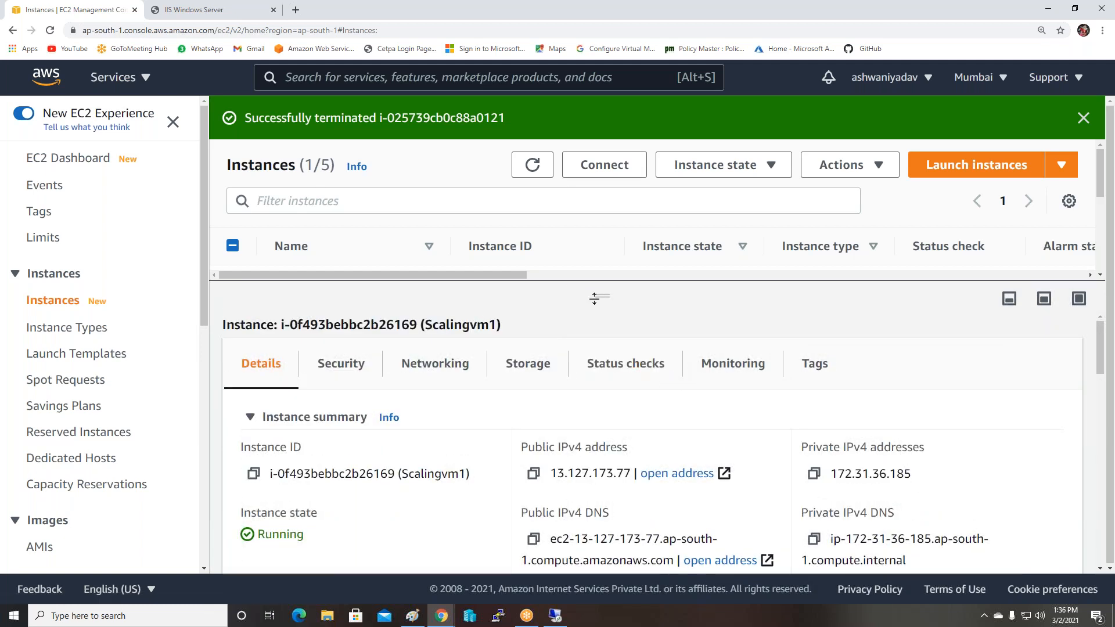
left_click_drag(594, 296, 598, 465)
left_click_drag(475, 403, 755, 428)
left_click_drag(652, 428, 446, 415)
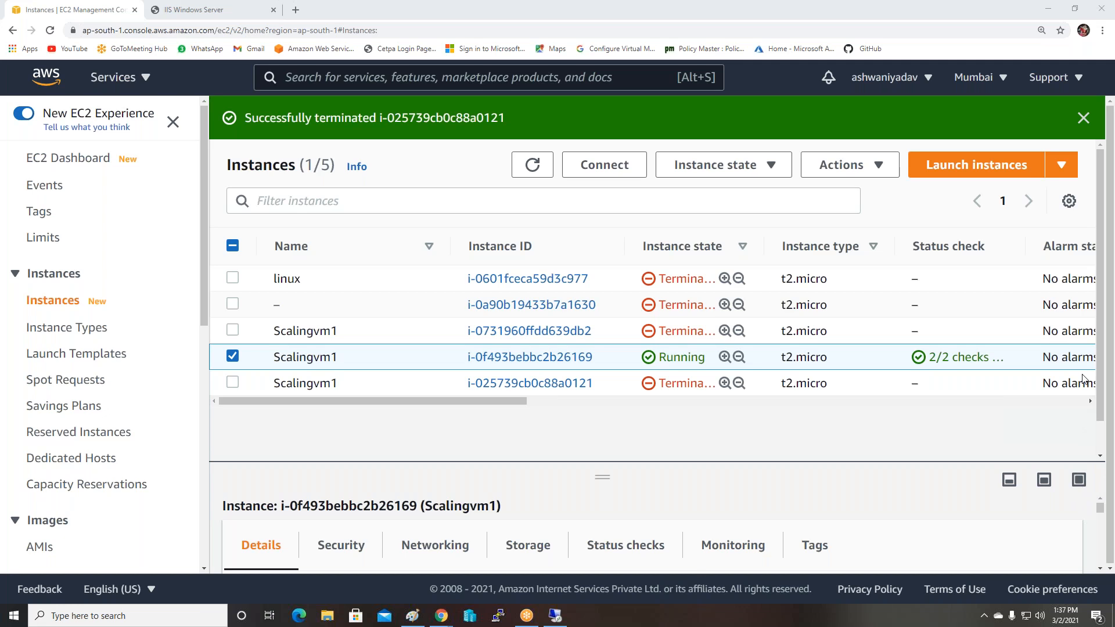
Refresh the Instances list repeatedly, confirming only Scalingvm1 i-0f493bebbc2b26169 stays running among five instances
left_click(532, 166)
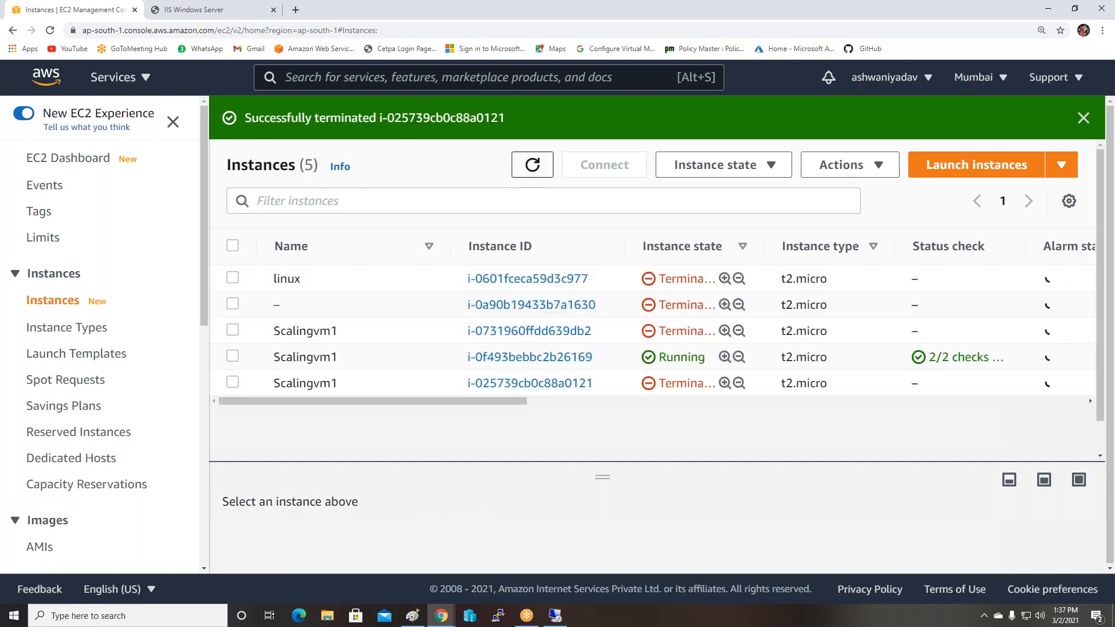
left_click(532, 166)
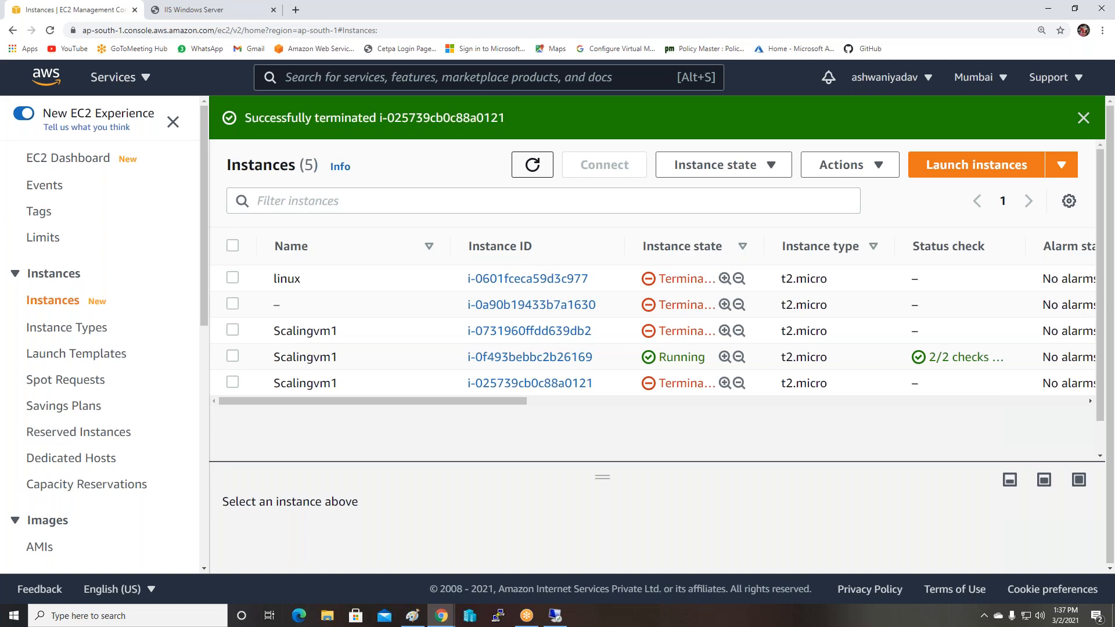
left_click(532, 165)
left_click(531, 165)
Bring back the remote server session, where Windows Command Processor holds 73.3% CPU
left_click(552, 617)
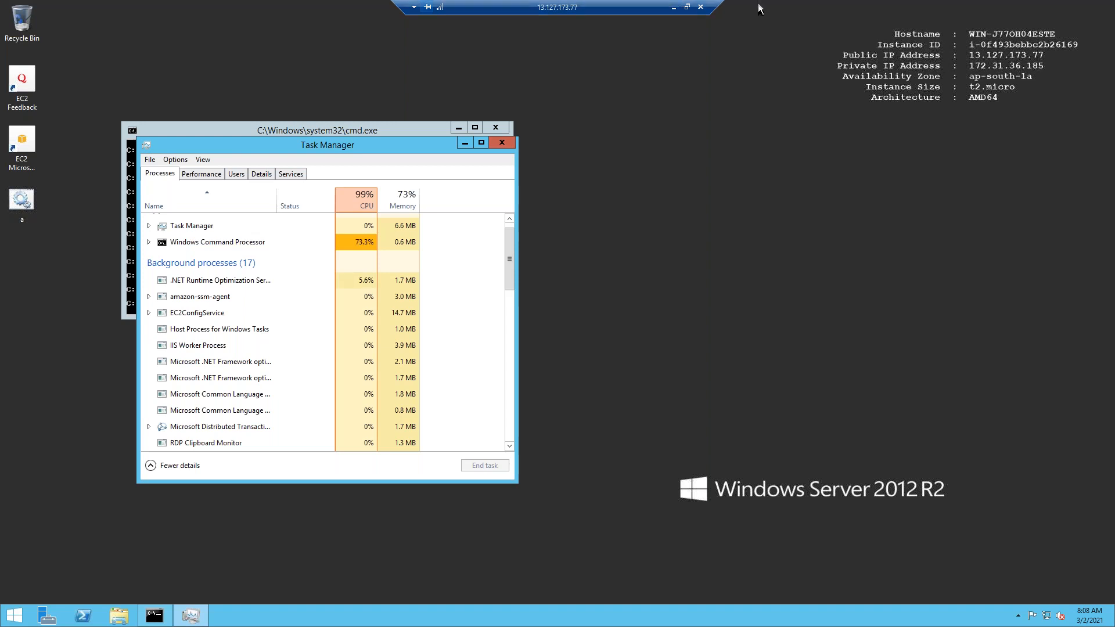
Return to the EC2 console and refresh the Instances list, showing i-0f493bebbc2b26169 running with 2/2 checks
left_click(672, 7)
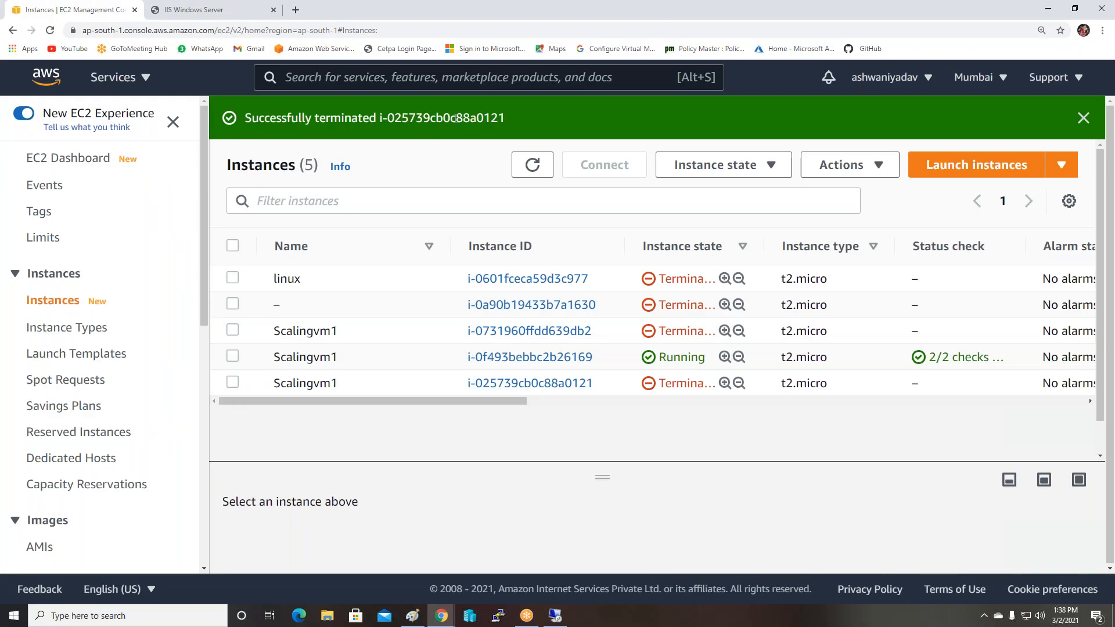
left_click(530, 165)
left_click(535, 168)
left_click_drag(509, 402, 579, 413)
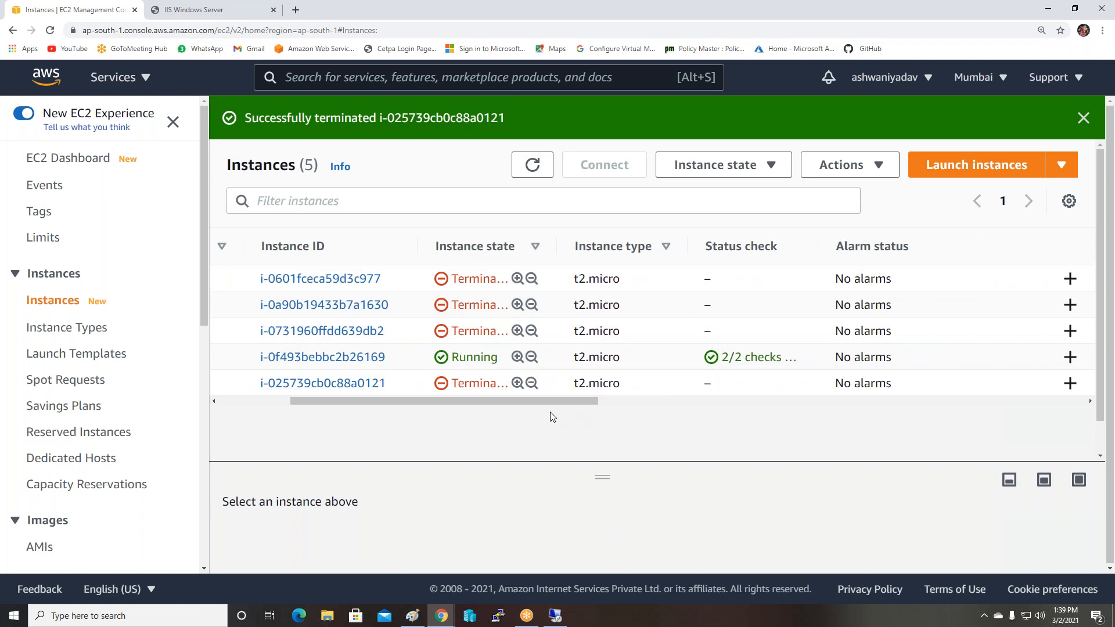
left_click(243, 404)
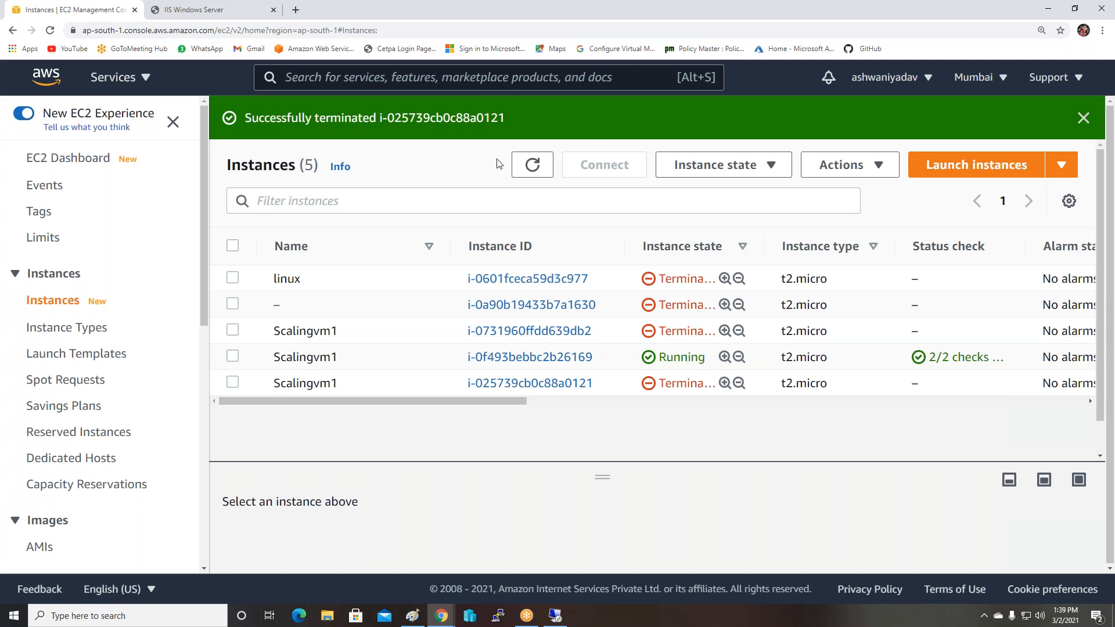
left_click(517, 165)
scroll(685, 274, "down", 1)
scroll(685, 273, "up", 1)
scroll(653, 326, "down", 1)
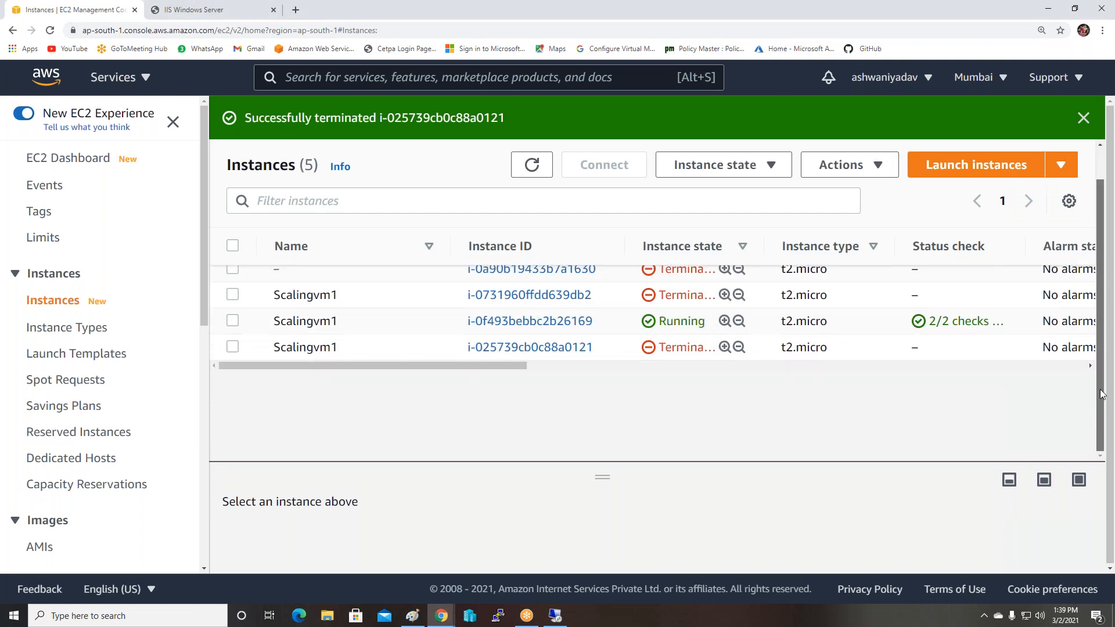
scroll(653, 326, "up", 1)
left_click_drag(498, 399, 1103, 435)
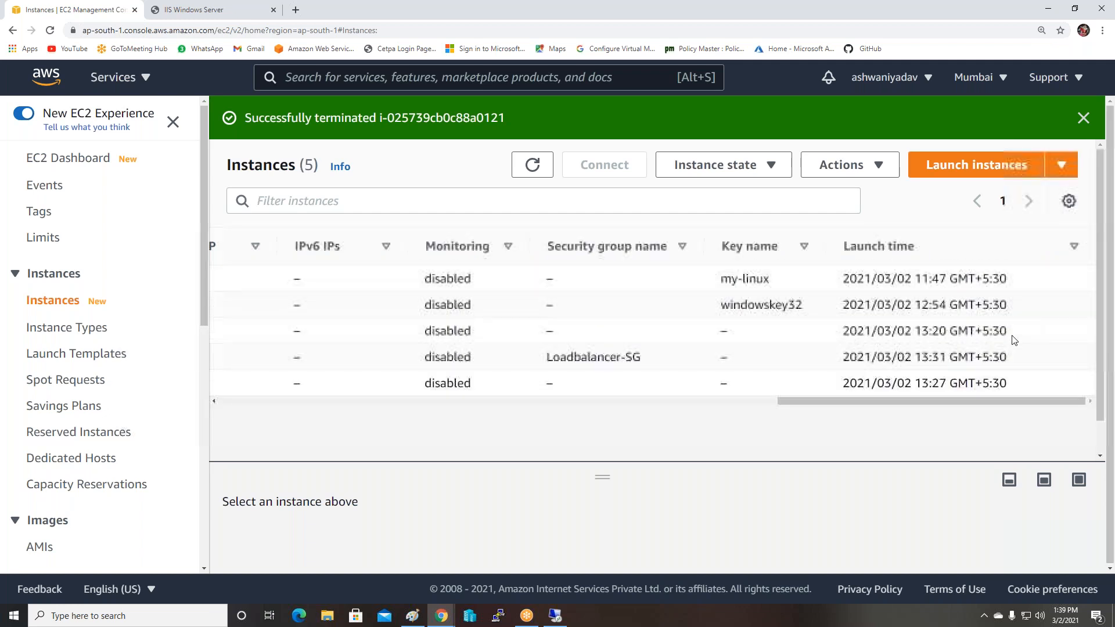
left_click_drag(813, 402, 174, 403)
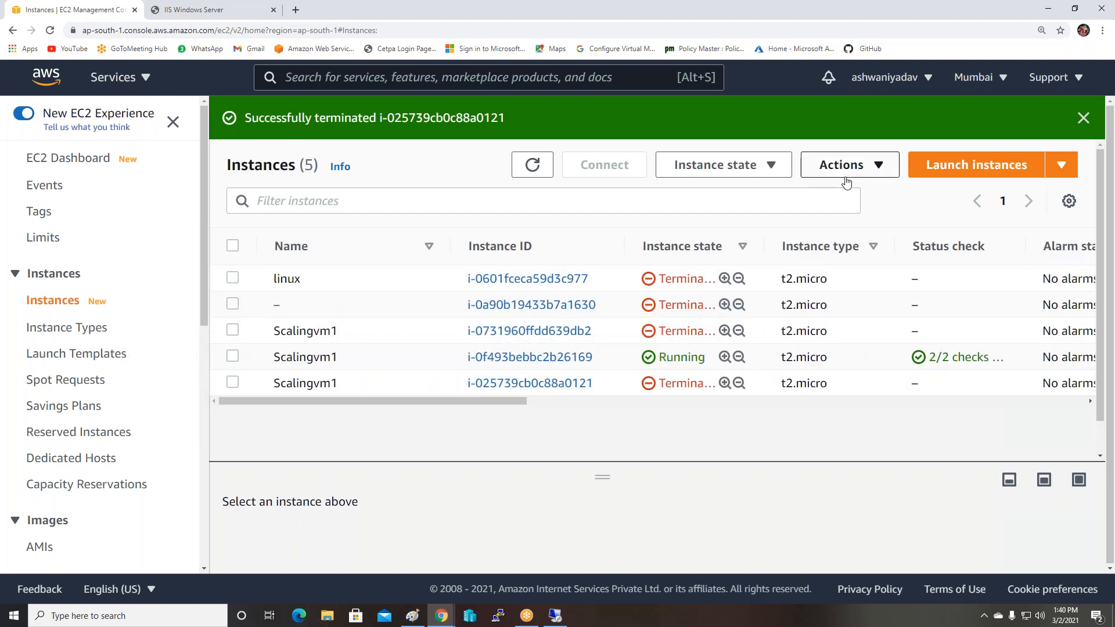
left_click(526, 168)
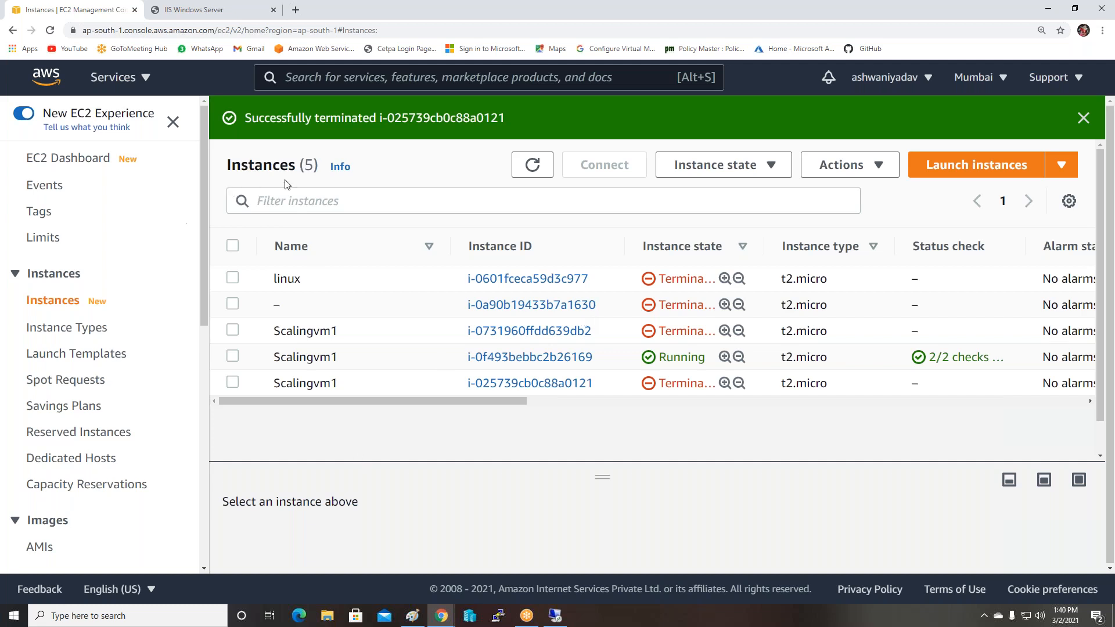
left_click(533, 165)
left_click_drag(202, 273, 226, 511)
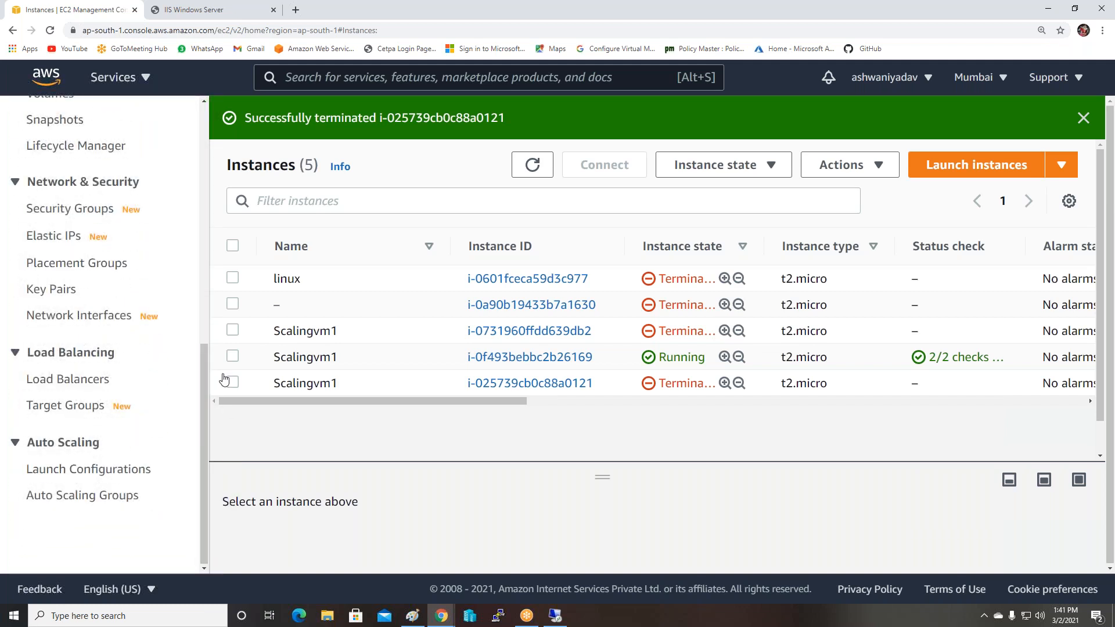
Delete the Auto Scaling group myscaling, confirming with the word 'delete'
left_click(75, 498)
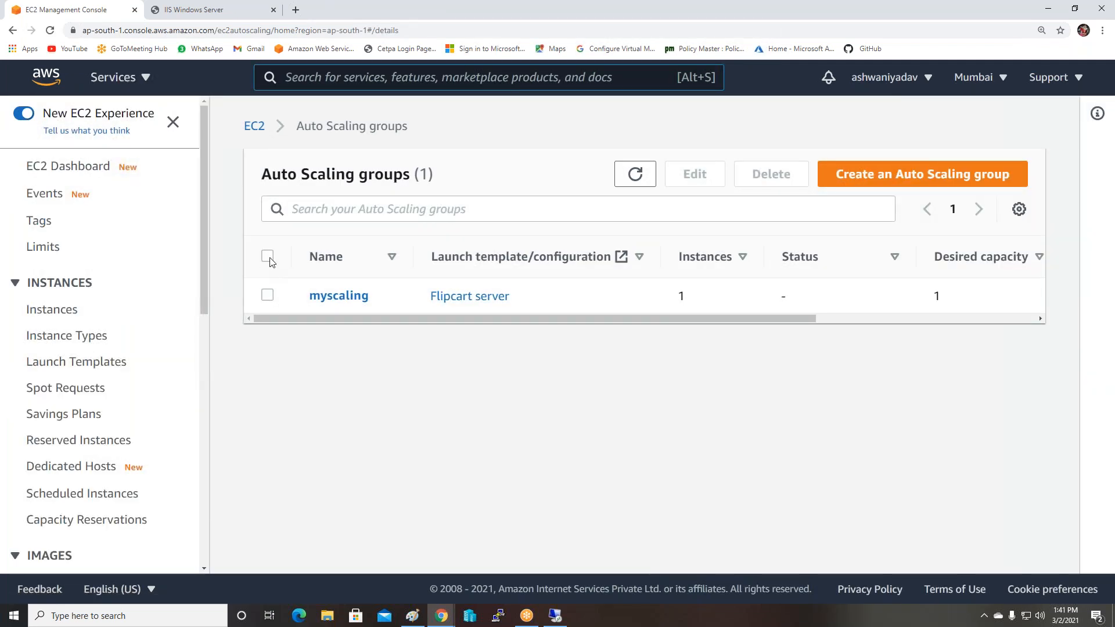
left_click(267, 256)
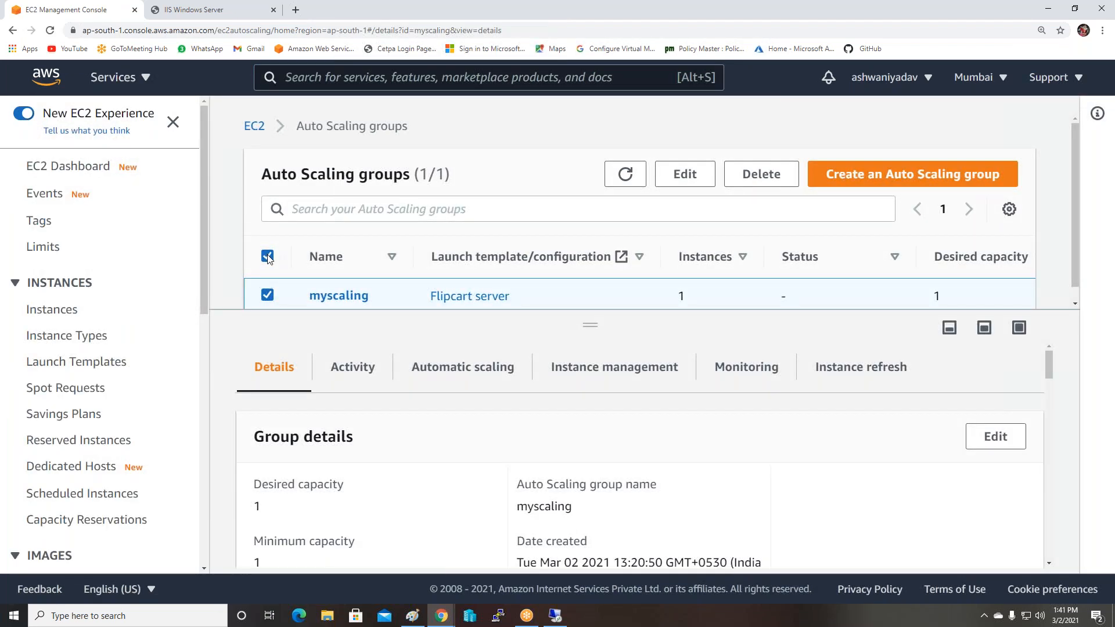
left_click(751, 176)
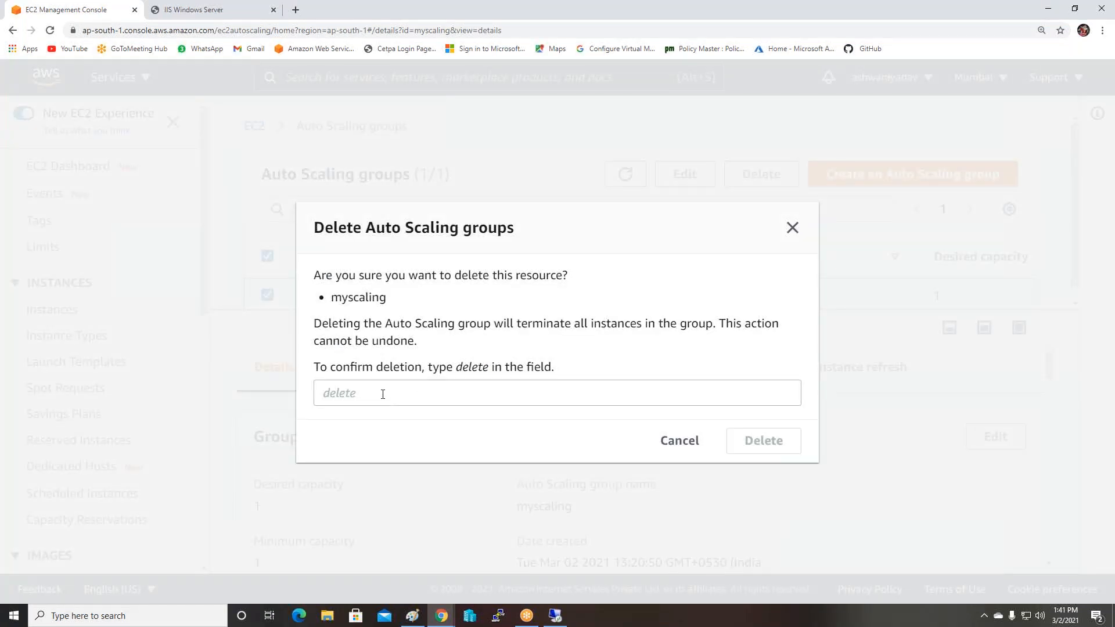
left_click(383, 394)
left_click(365, 425)
left_click(760, 440)
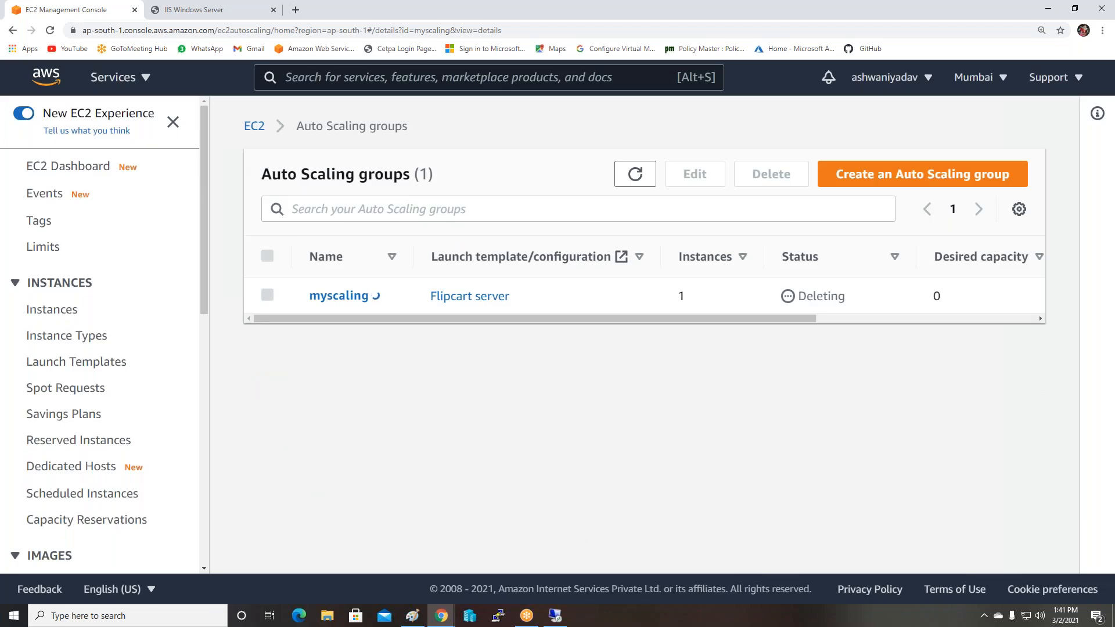